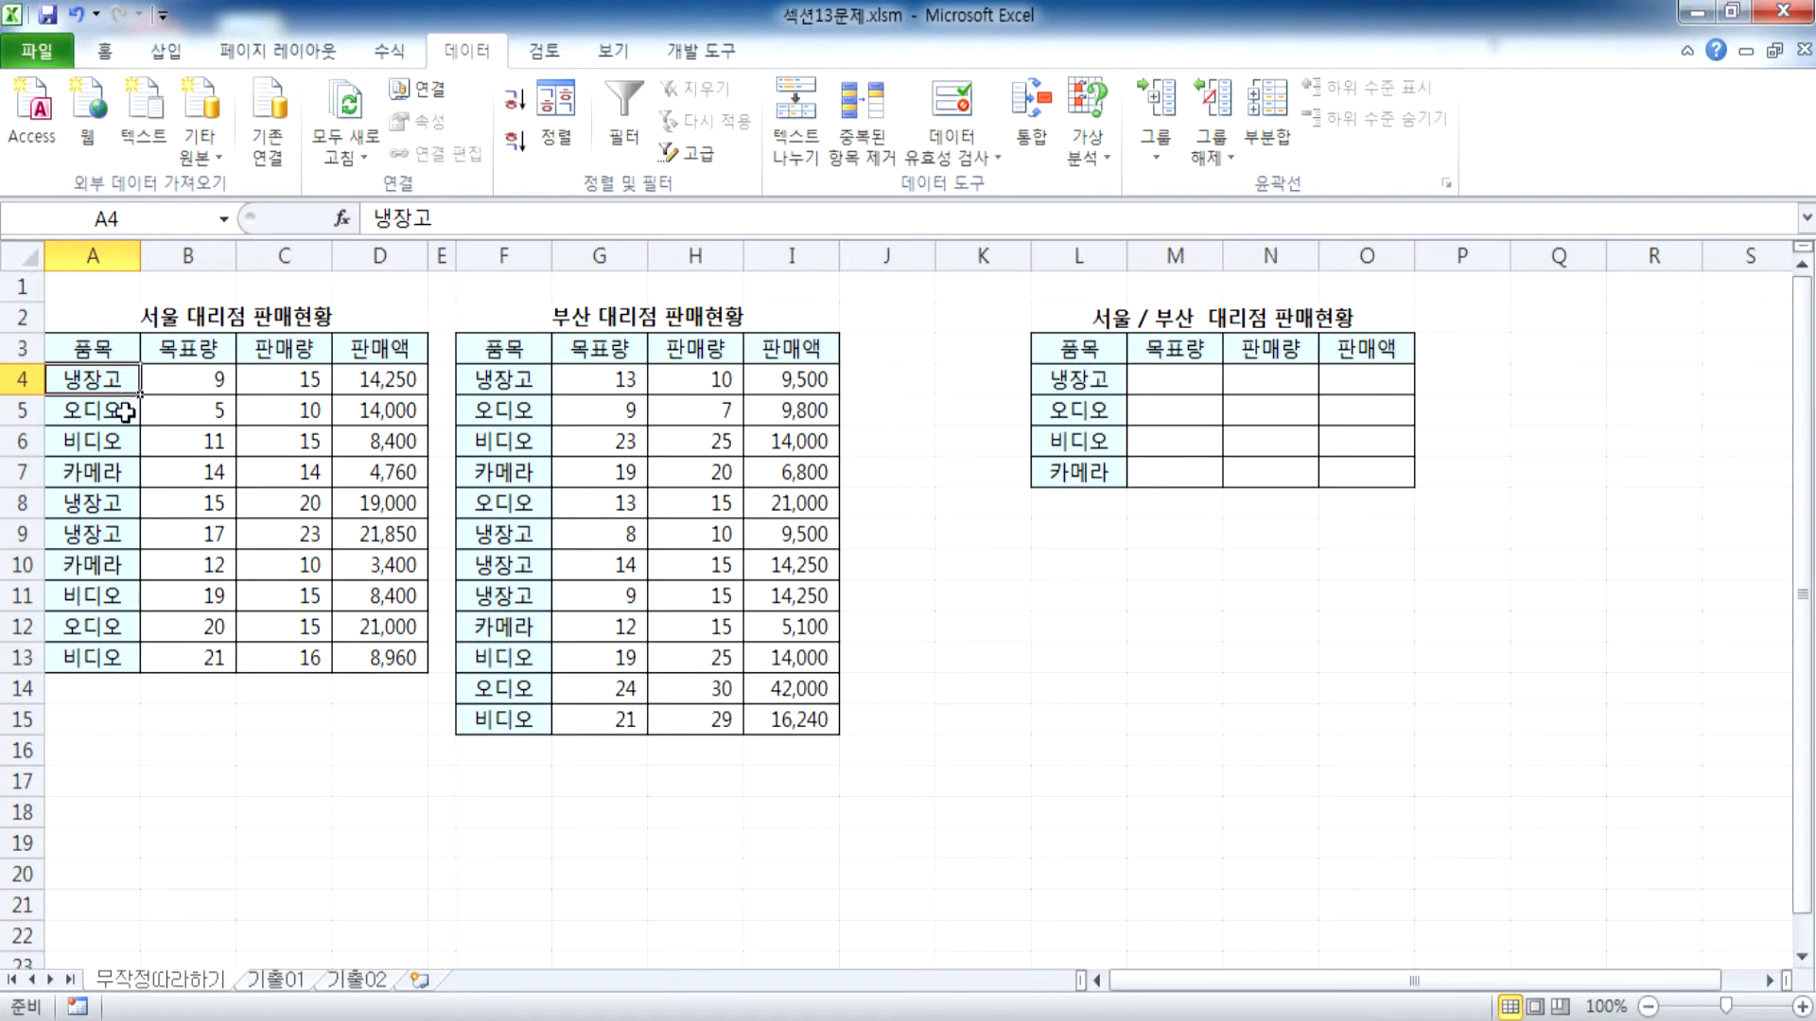
Examine the item names and product rows in the Seoul and Busan sales tables against the empty combined table
{"action": "left_click", "coordinate": [115, 441]}
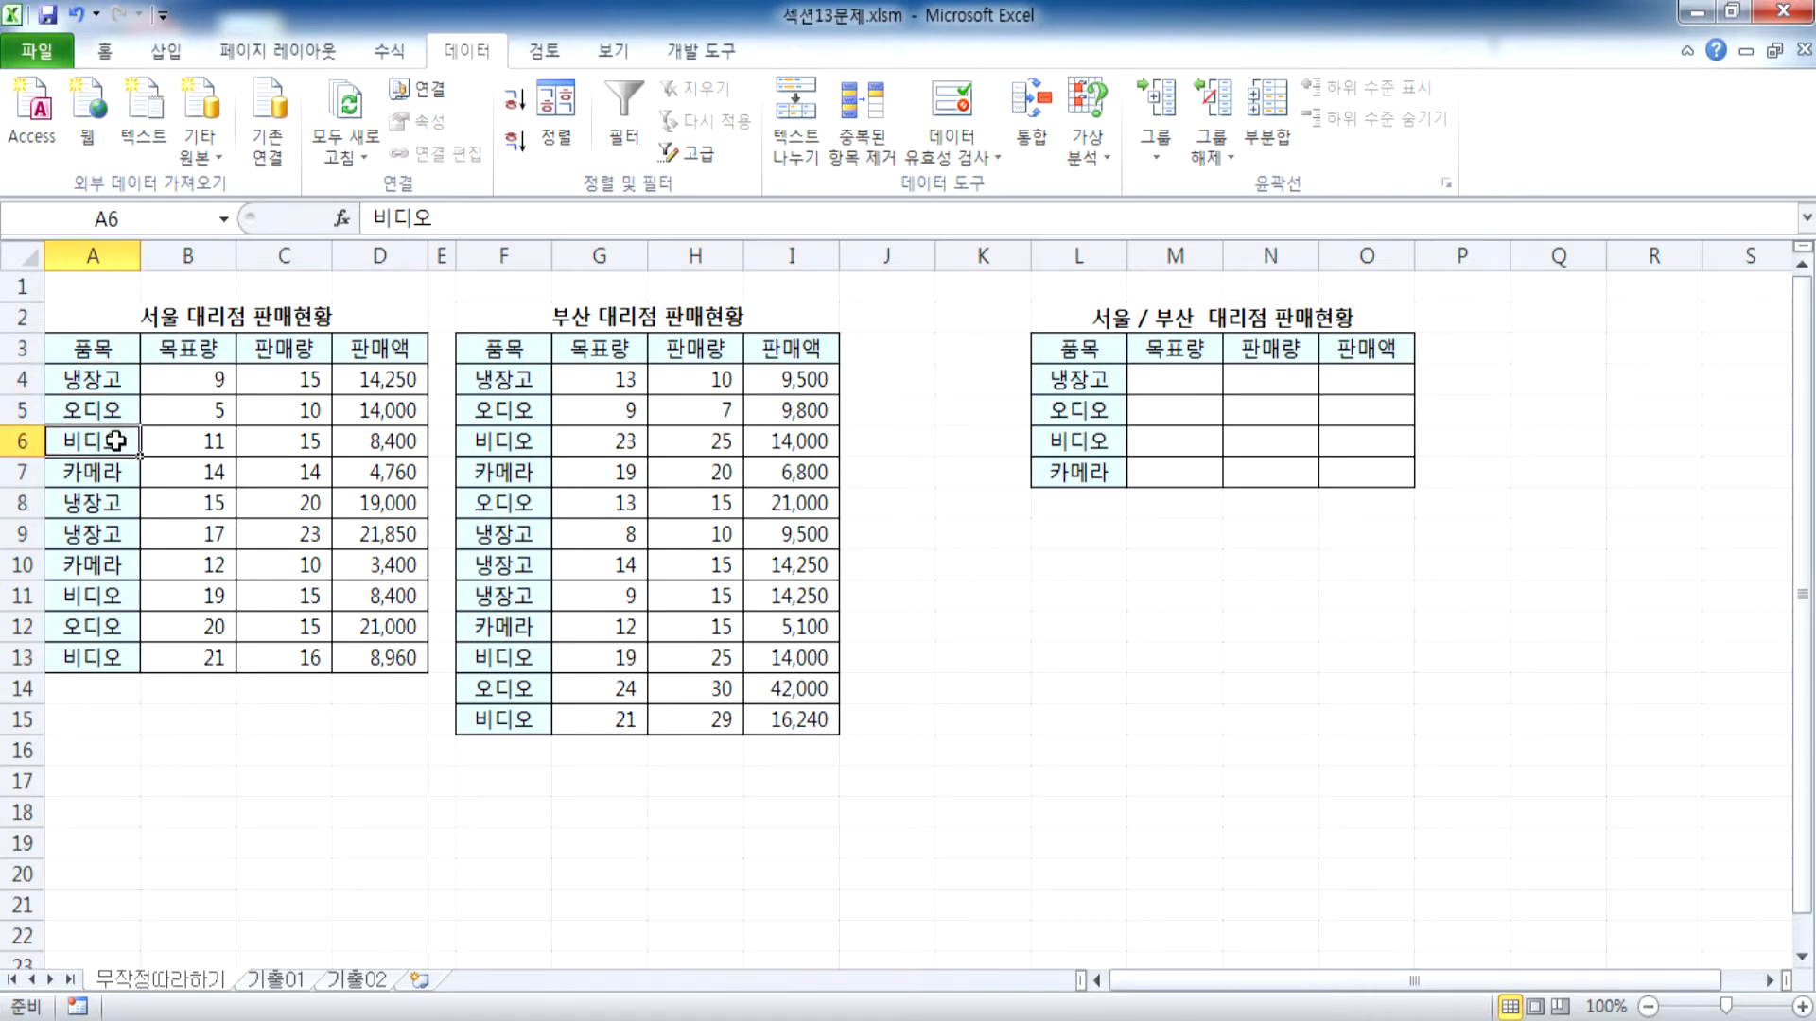
{"action": "left_click", "coordinate": [106, 501]}
{"action": "left_click", "coordinate": [102, 534]}
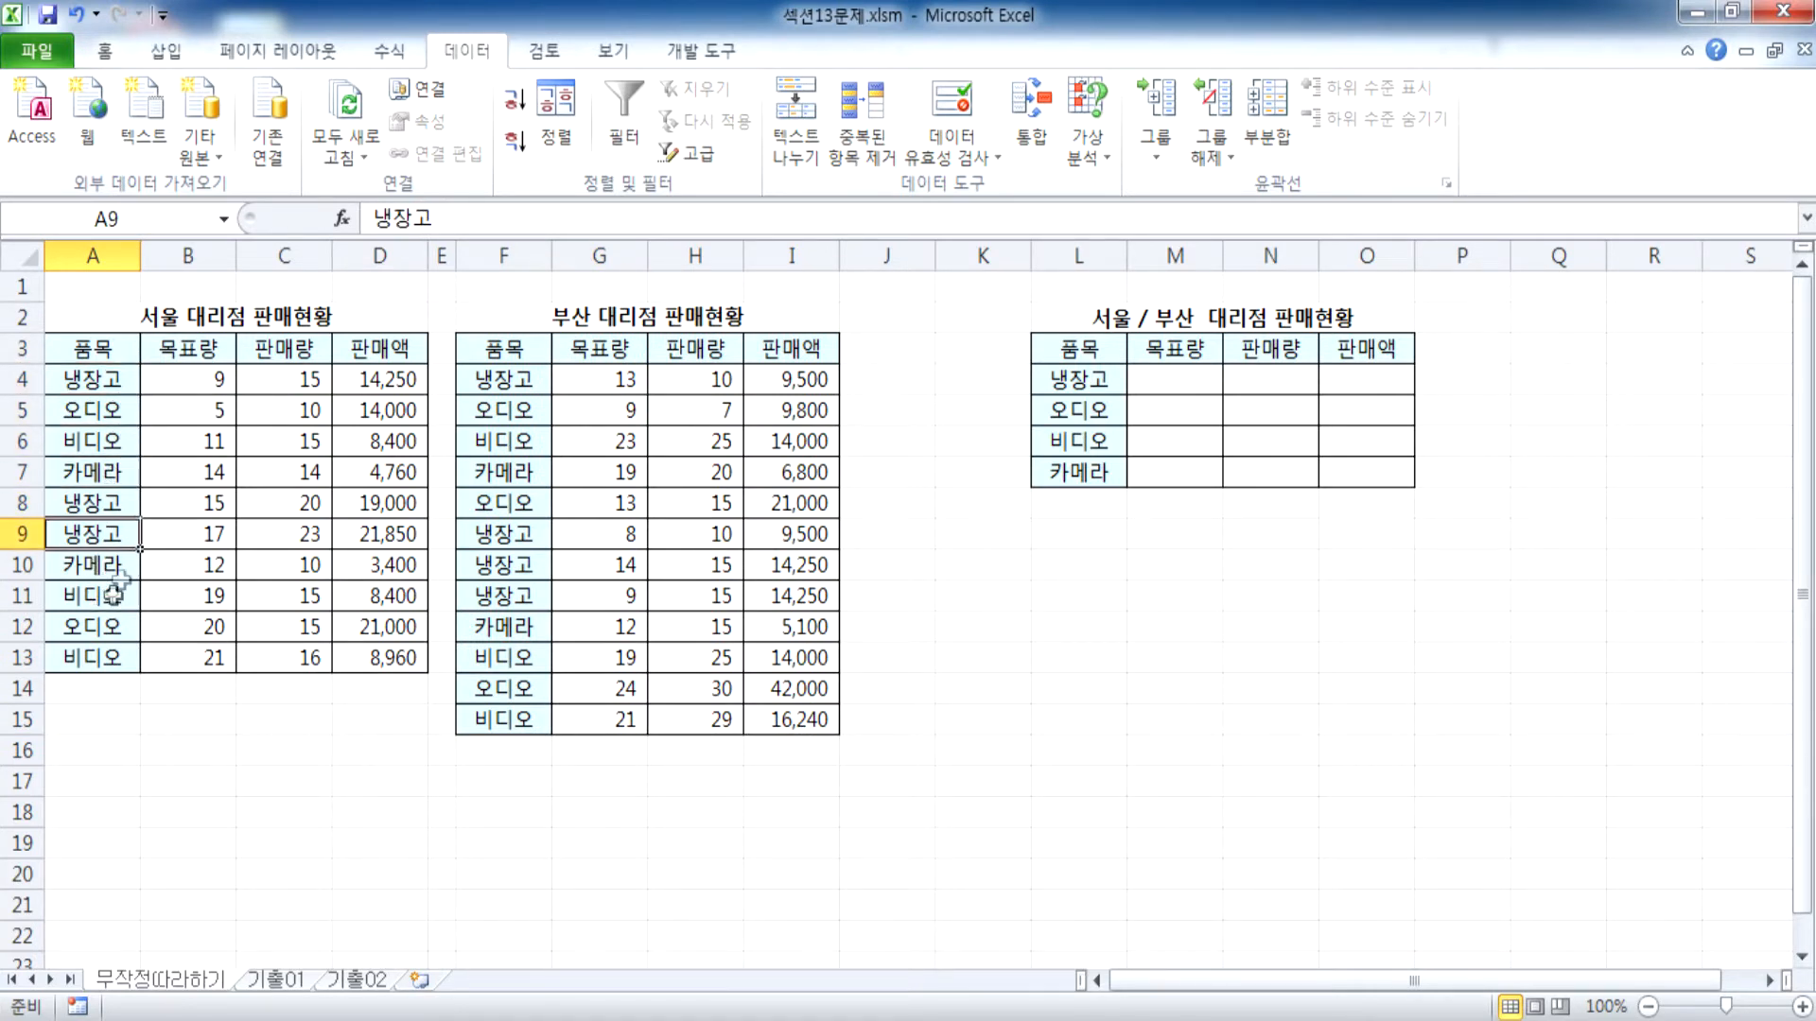
{"action": "left_click", "coordinate": [501, 386]}
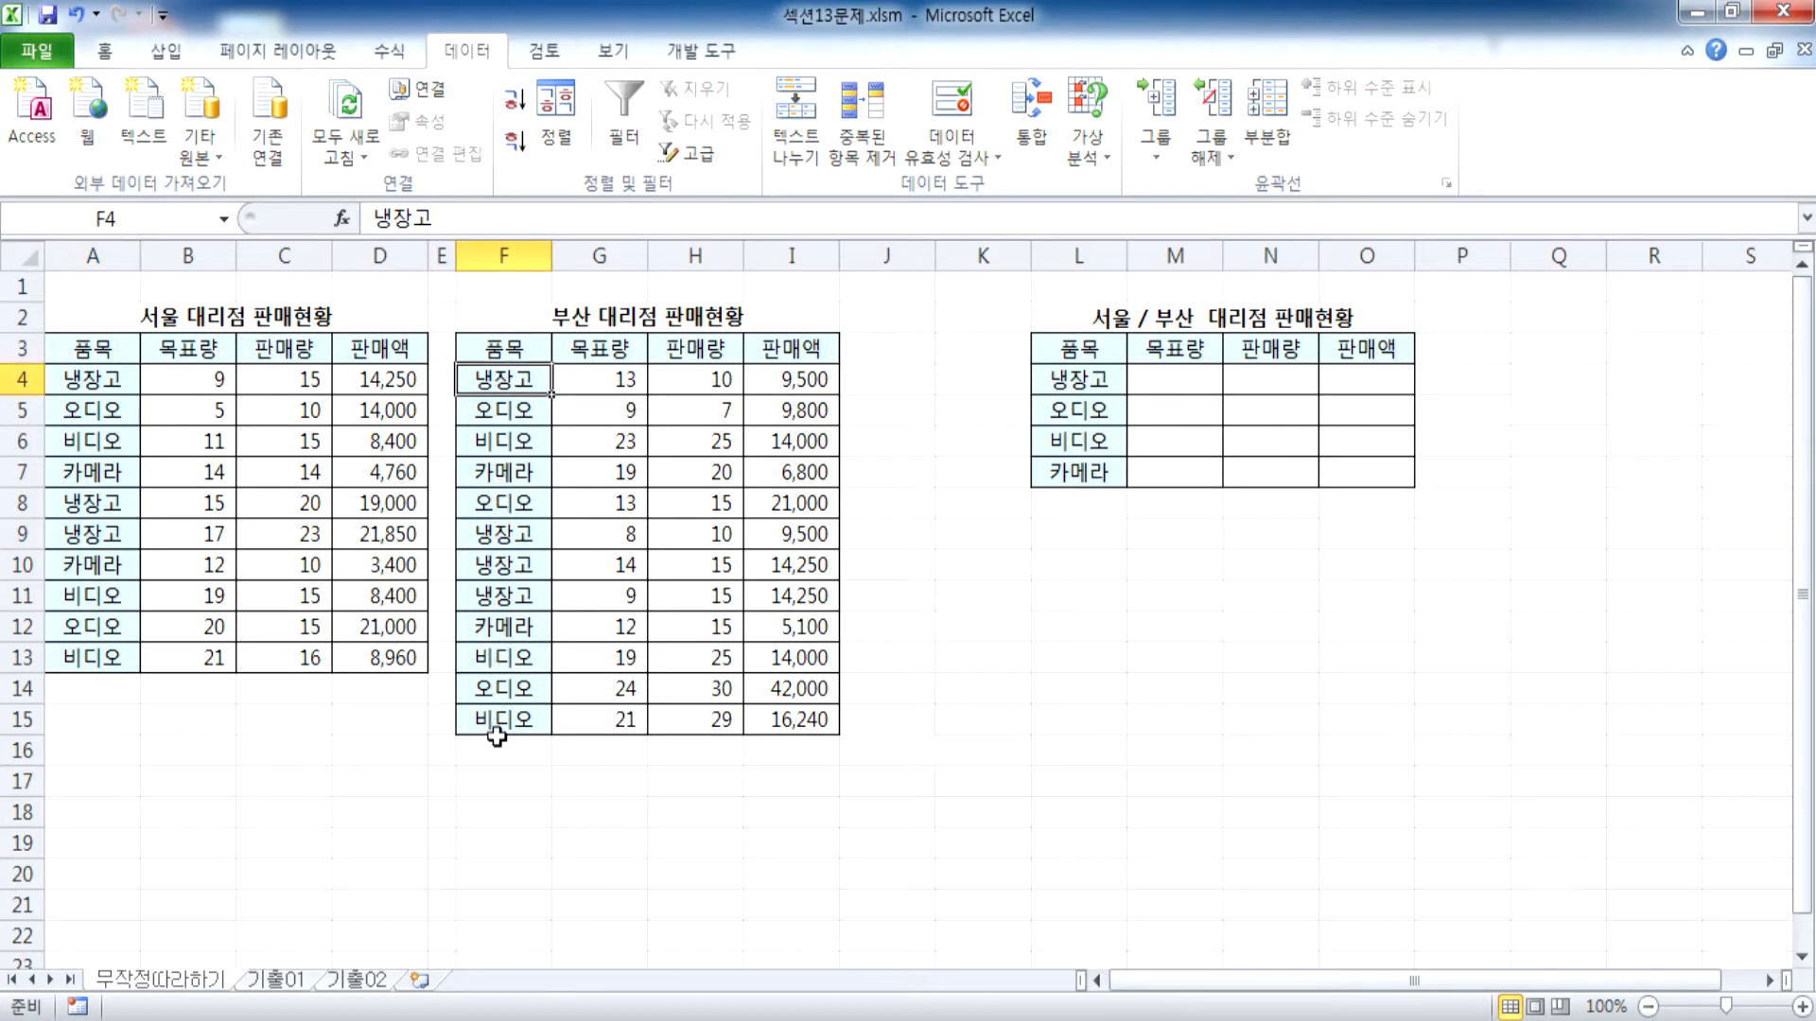
{"action": "left_click_drag", "start_coordinate": [101, 380], "coordinate": [303, 380]}
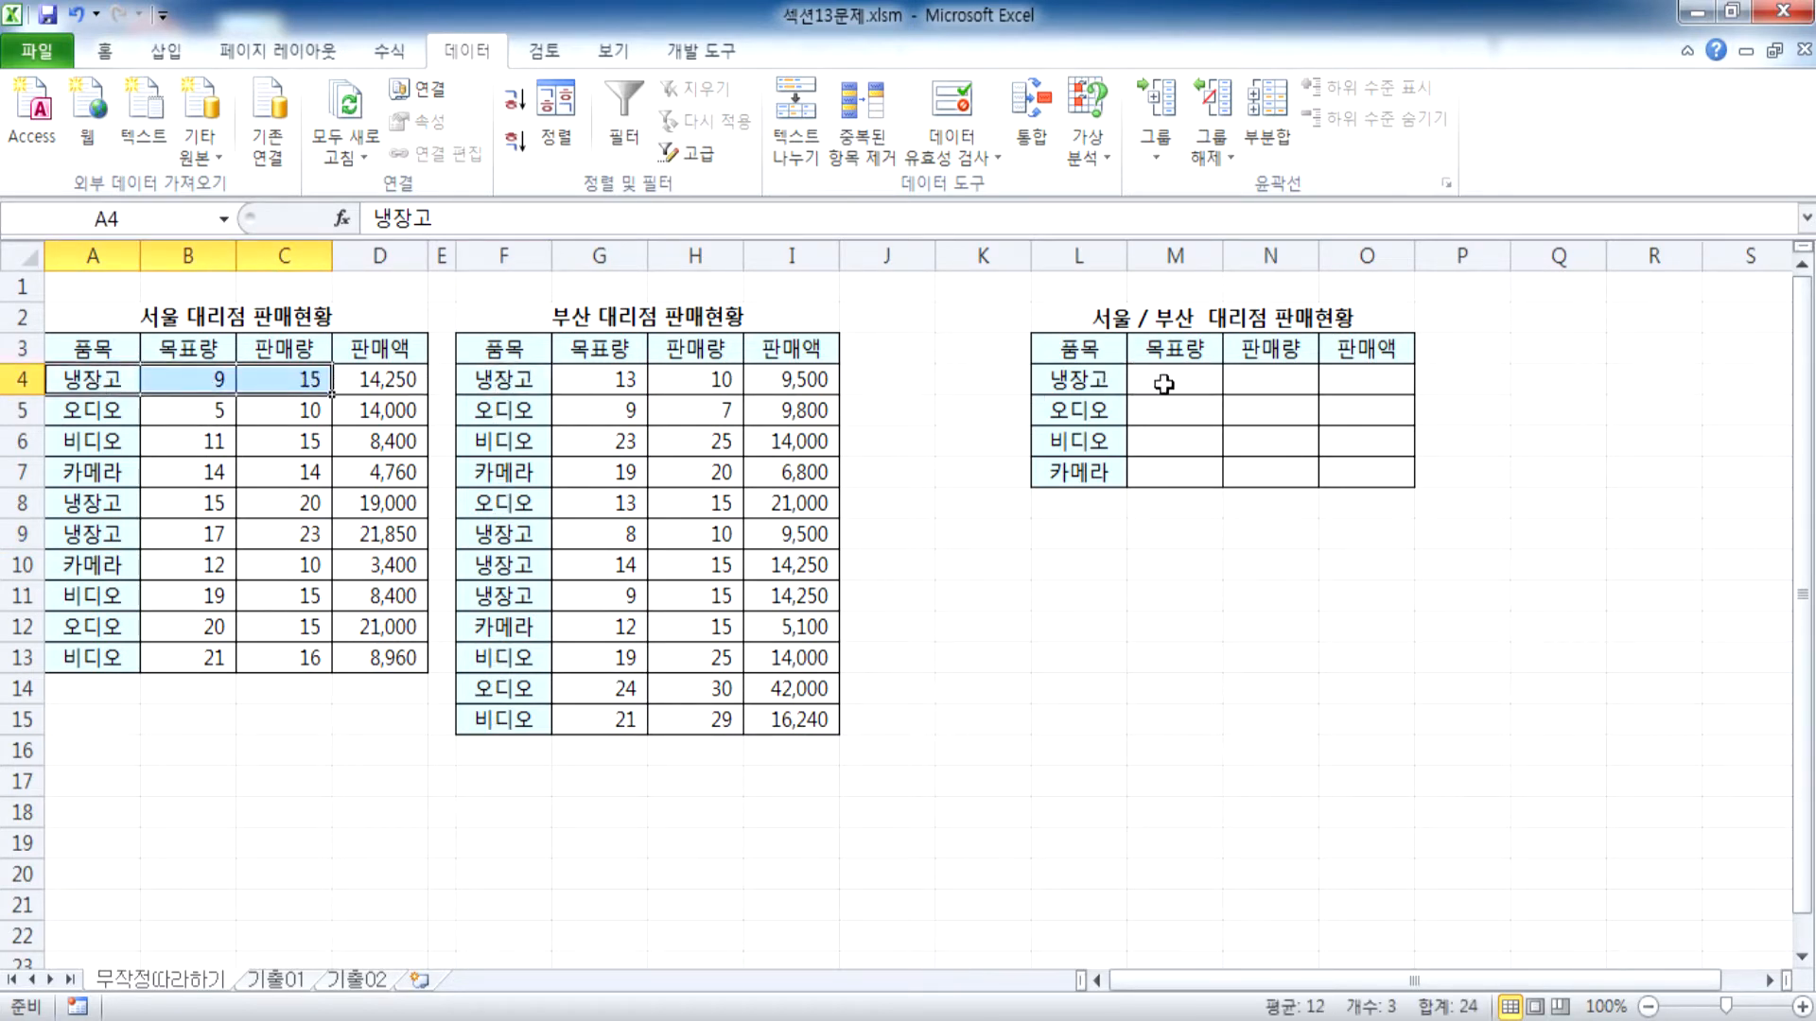
{"action": "left_click_drag", "start_coordinate": [1104, 381], "coordinate": [1394, 389]}
{"action": "left_click_drag", "start_coordinate": [90, 413], "coordinate": [293, 411]}
{"action": "left_click_drag", "start_coordinate": [76, 626], "coordinate": [312, 628]}
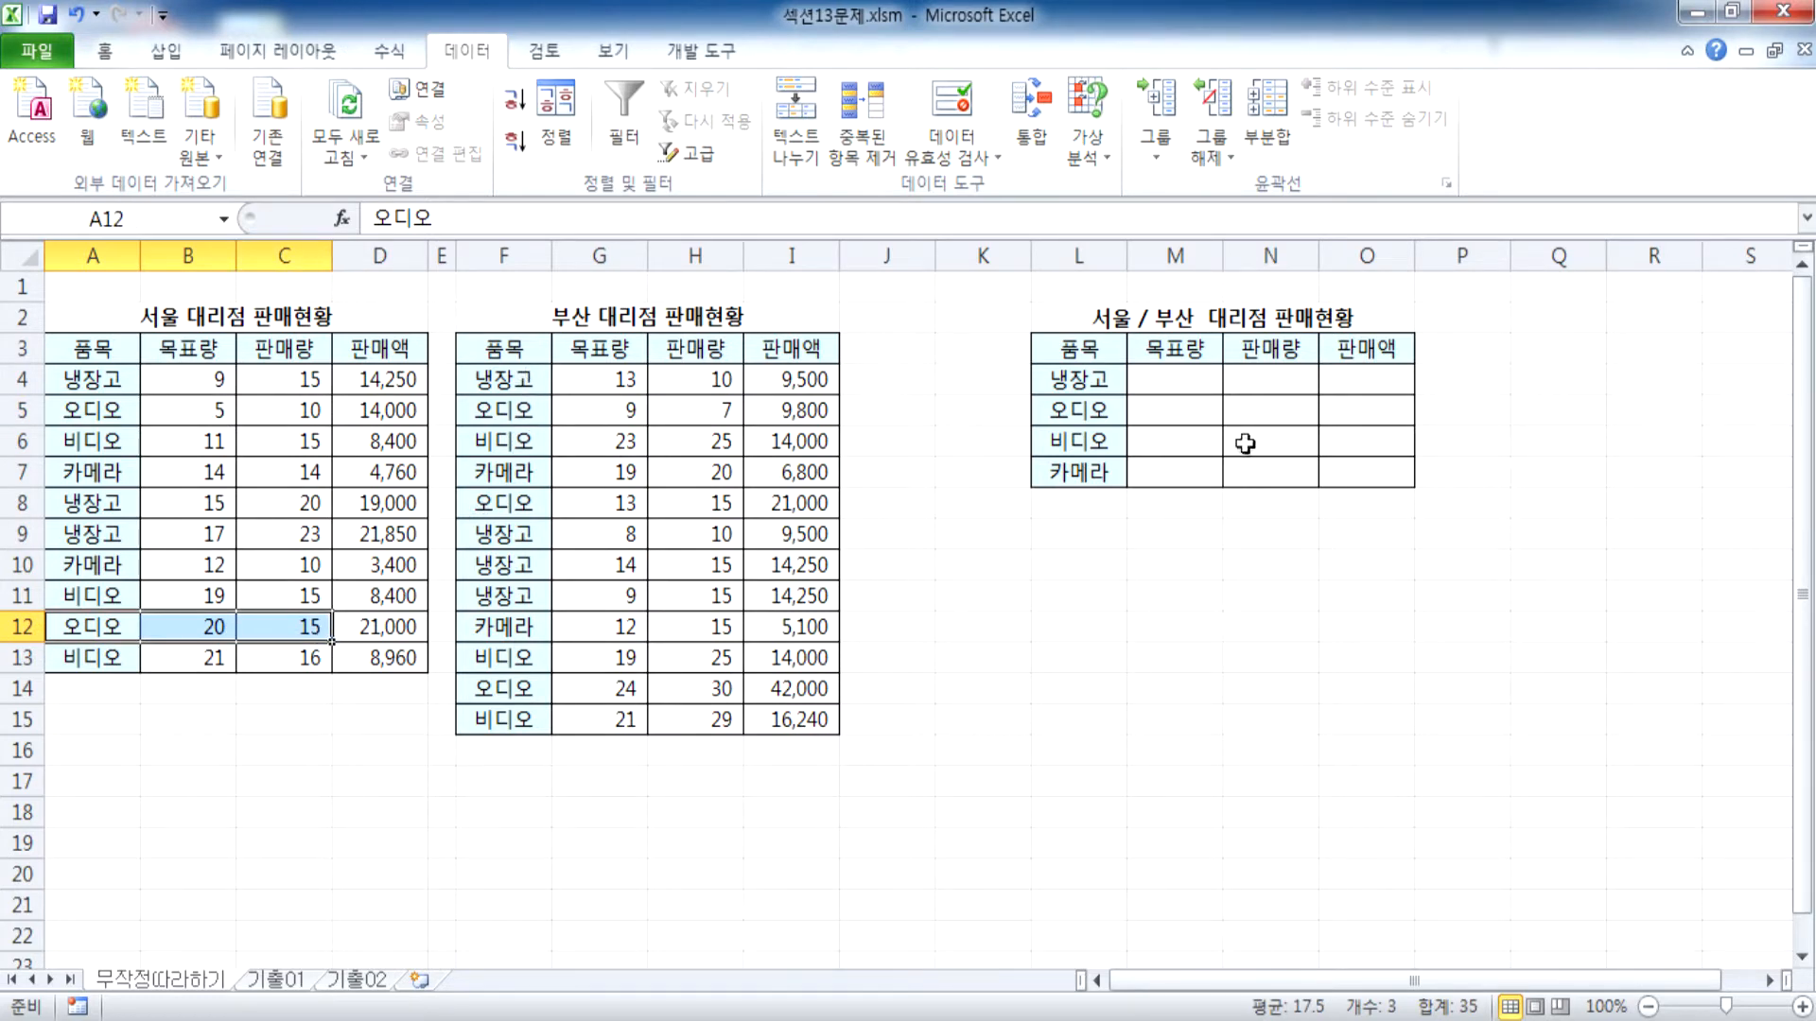
{"action": "left_click", "coordinate": [1097, 449]}
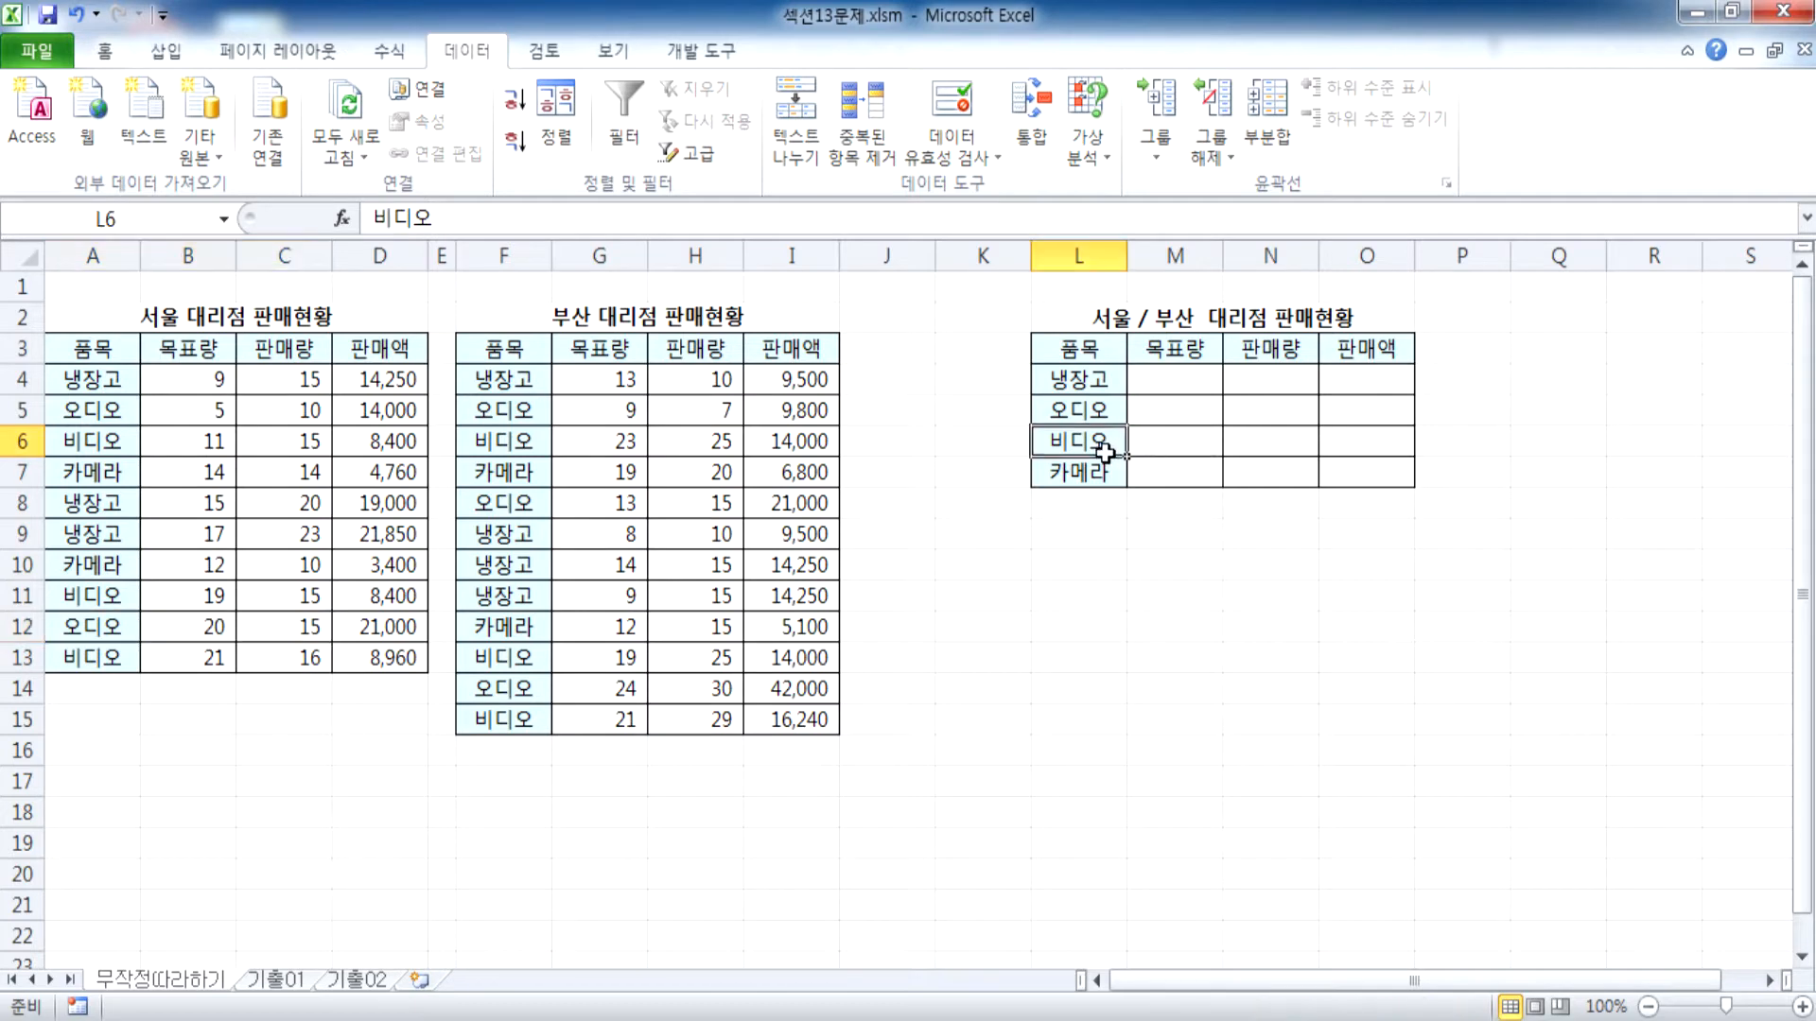
Undo the relocation of the combined Seoul/Busan table, putting it back below the Seoul table
{"action": "key", "text": "ctrl+z"}
{"action": "scroll", "coordinate": [253, 710], "scroll_direction": "down", "scroll_amount": 2}
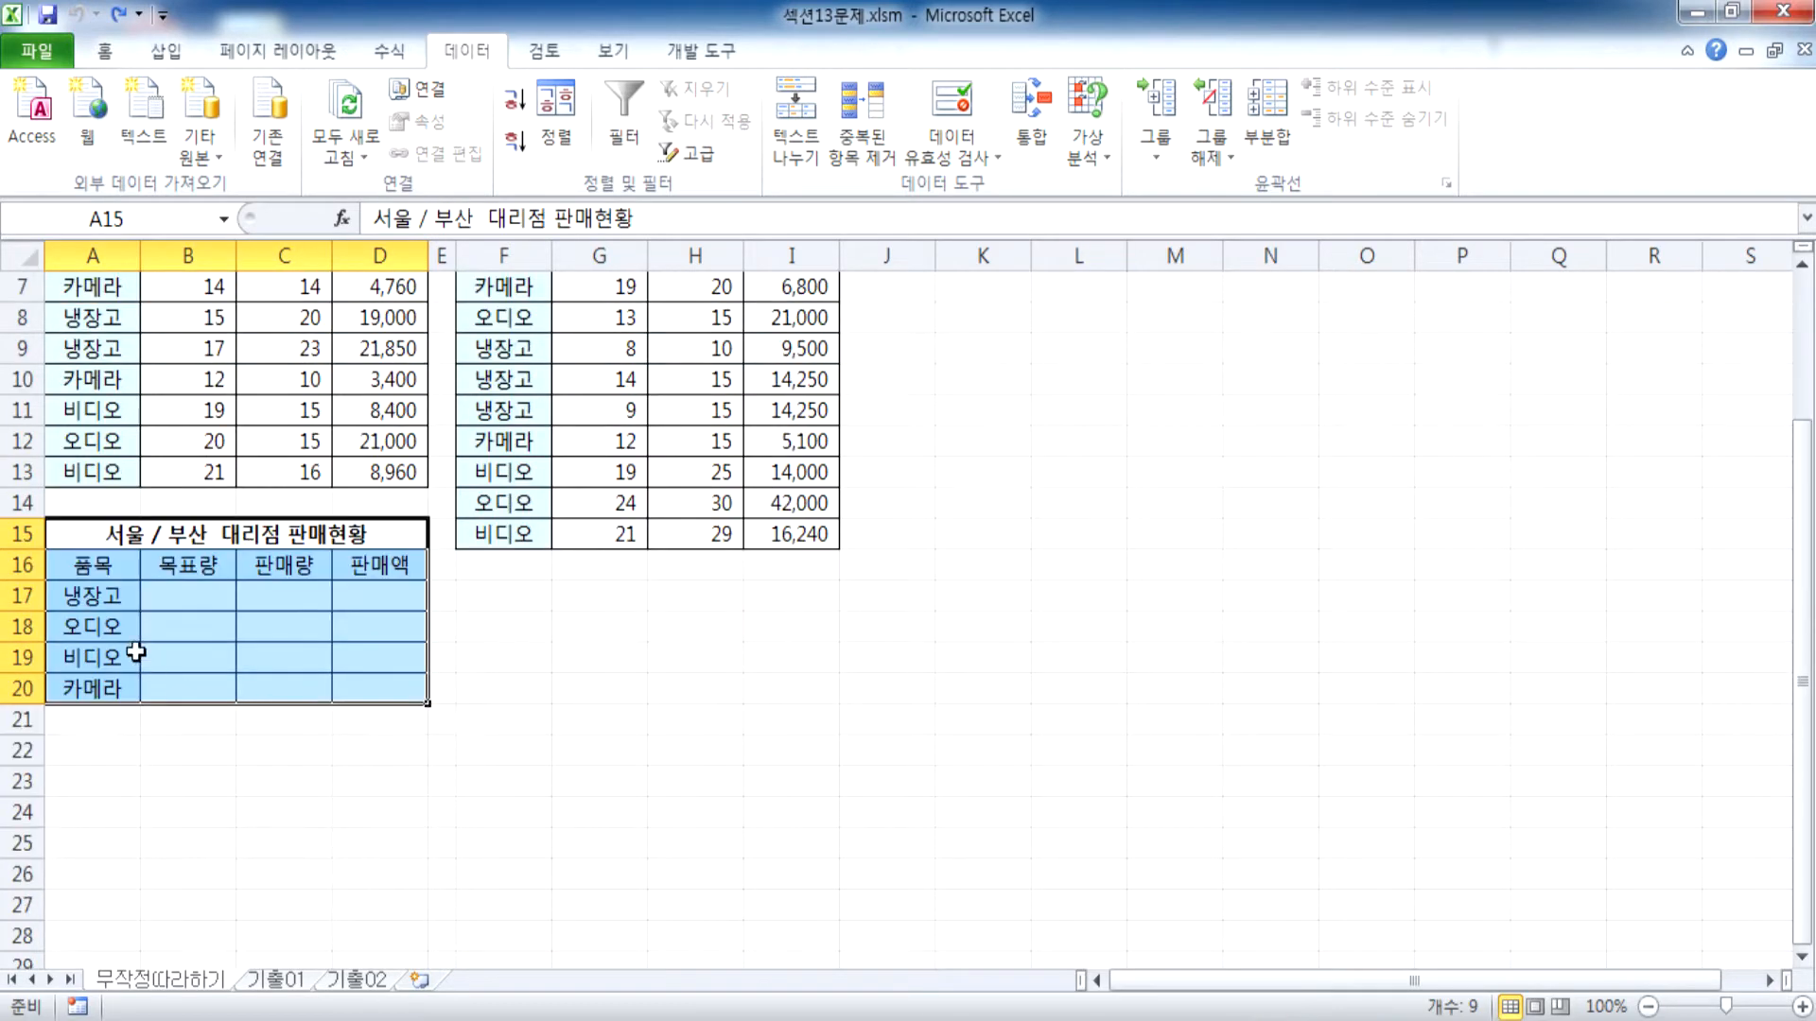
{"action": "left_click", "coordinate": [94, 598]}
Start Consolidate for the combined table range A16:D20, using 합계 (Sum) as the function
{"action": "left_click_drag", "start_coordinate": [95, 566], "coordinate": [378, 677]}
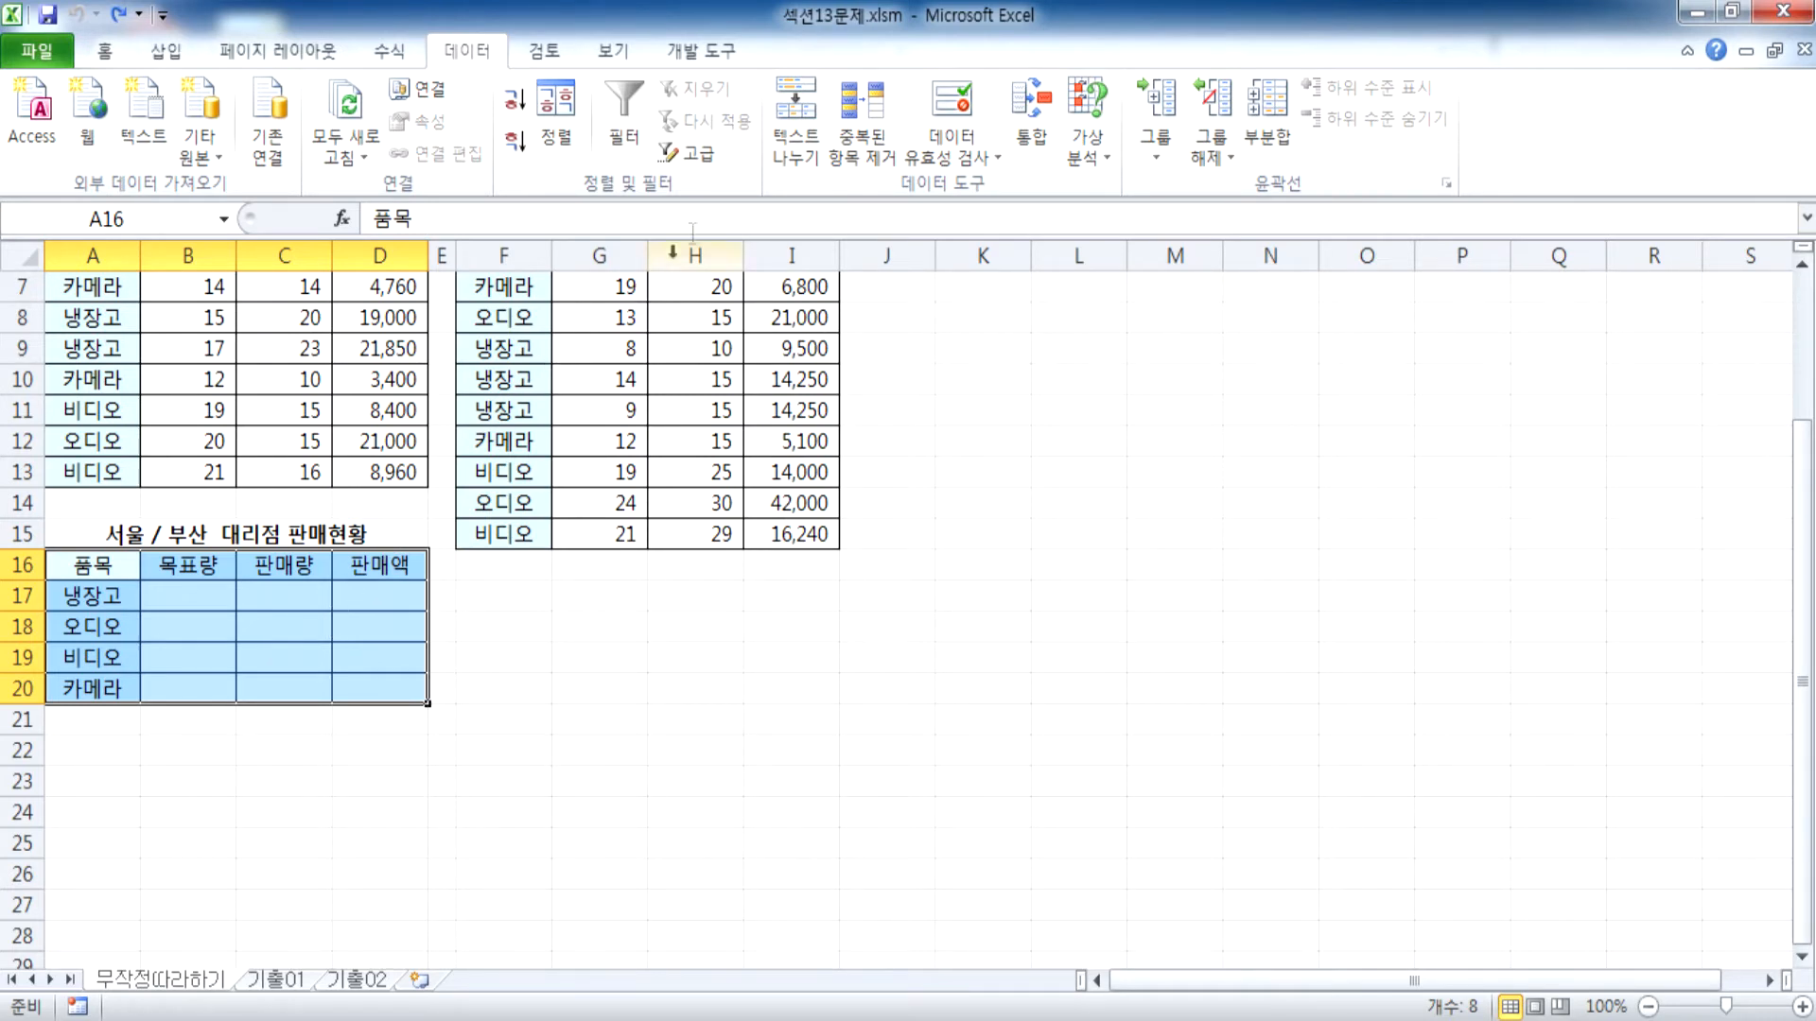
{"action": "left_click", "coordinate": [1024, 142]}
{"action": "left_click_drag", "start_coordinate": [685, 164], "coordinate": [1017, 162]}
{"action": "scroll", "coordinate": [336, 549], "scroll_direction": "up", "scroll_amount": 2}
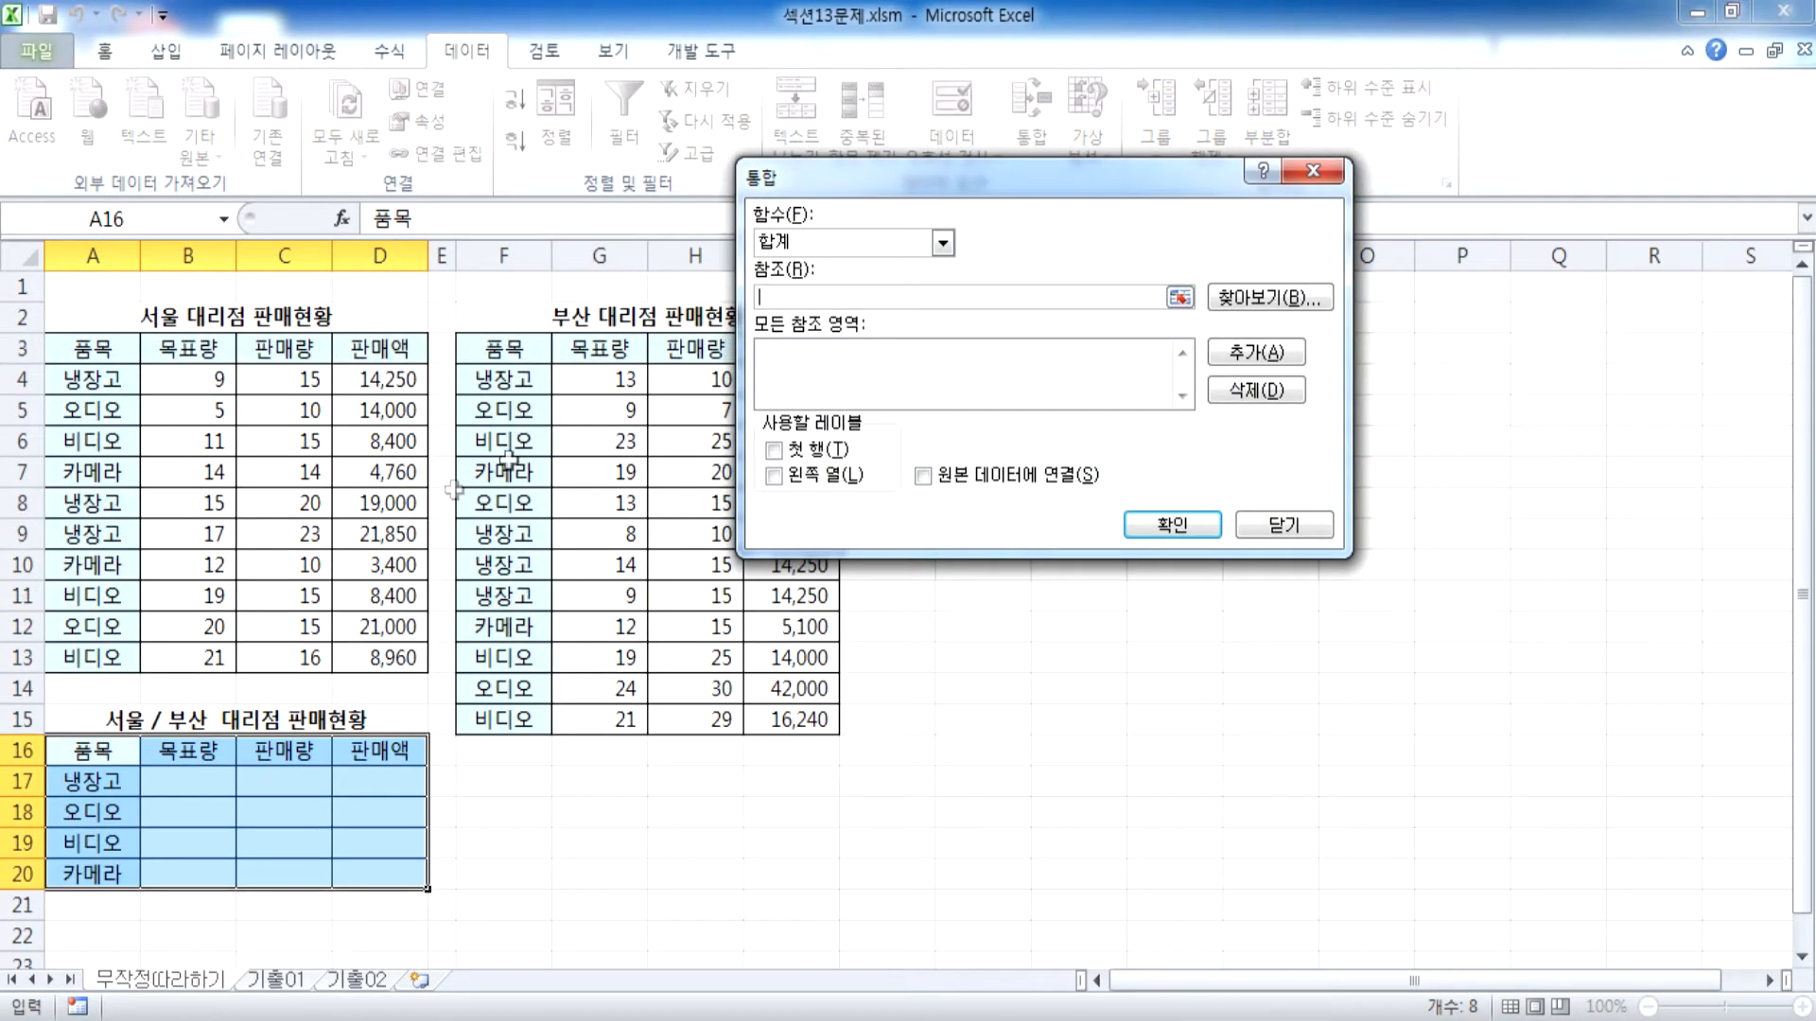
{"action": "left_click", "coordinate": [810, 244]}
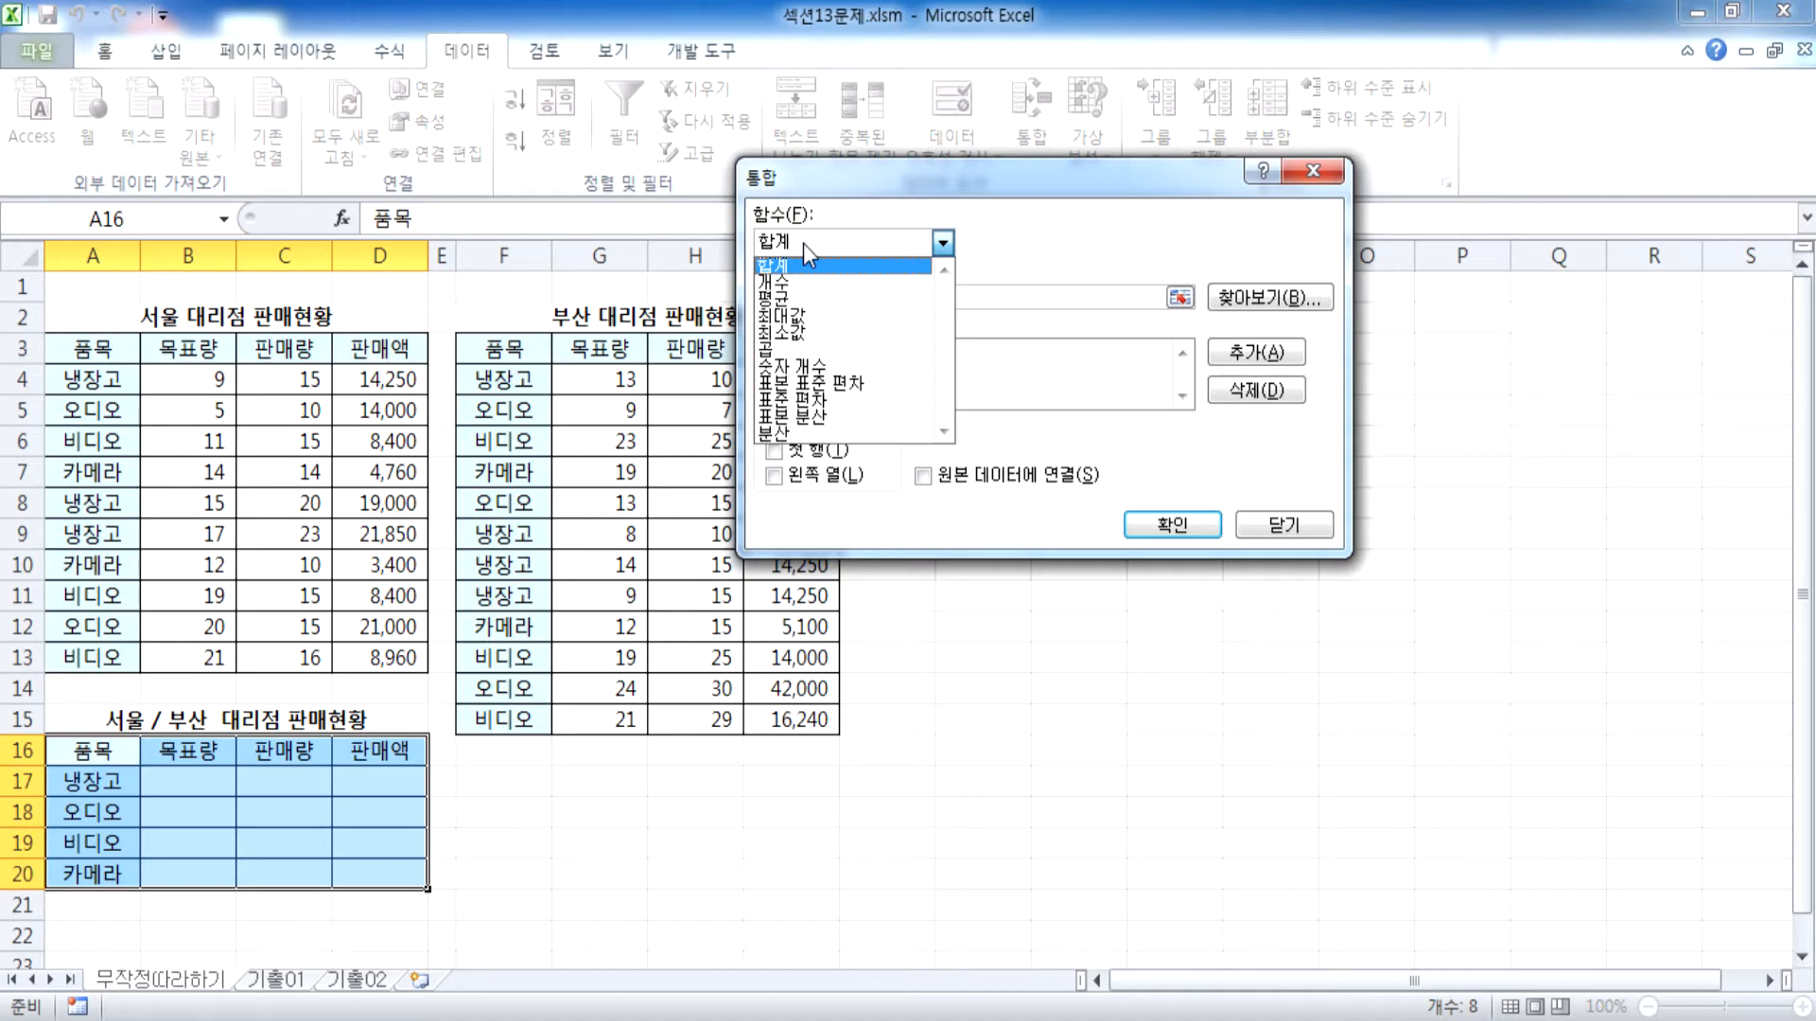
{"action": "left_click", "coordinate": [830, 268]}
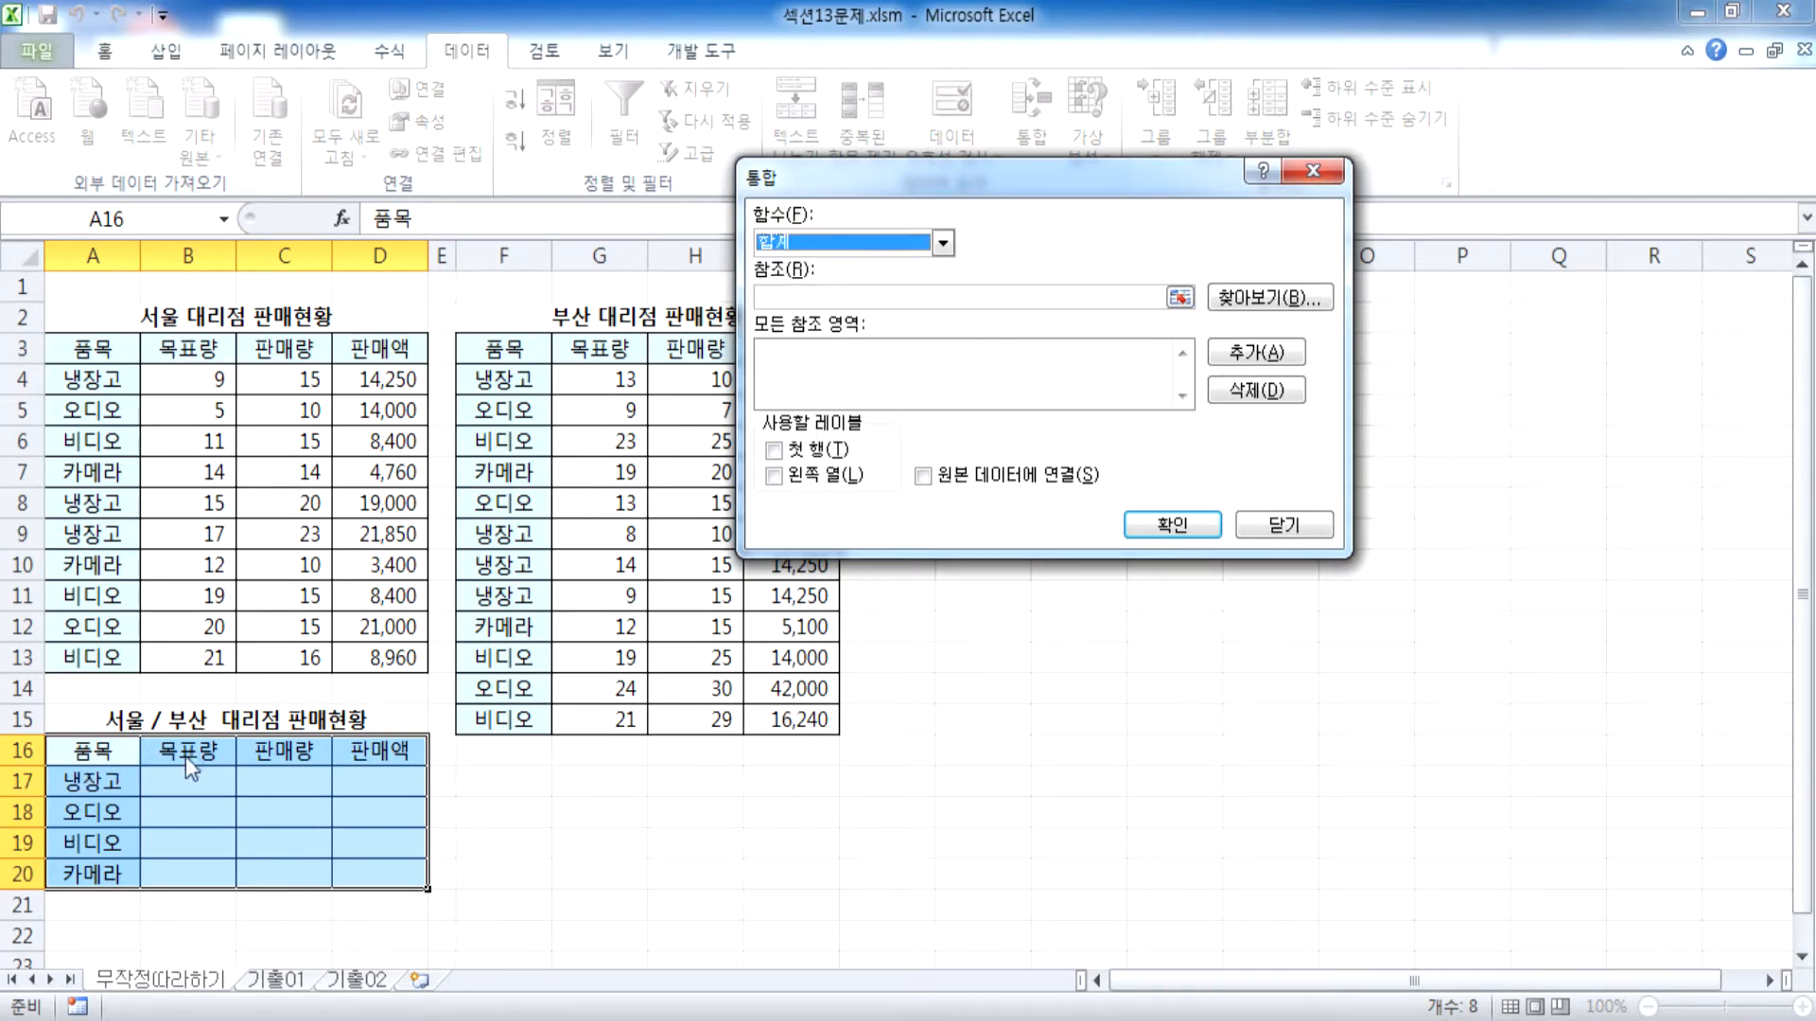
Add the Seoul table range A3:D13, including its headers, as a consolidation reference
{"action": "left_click", "coordinate": [855, 292]}
{"action": "scroll", "coordinate": [709, 363], "scroll_direction": "down", "scroll_amount": 3}
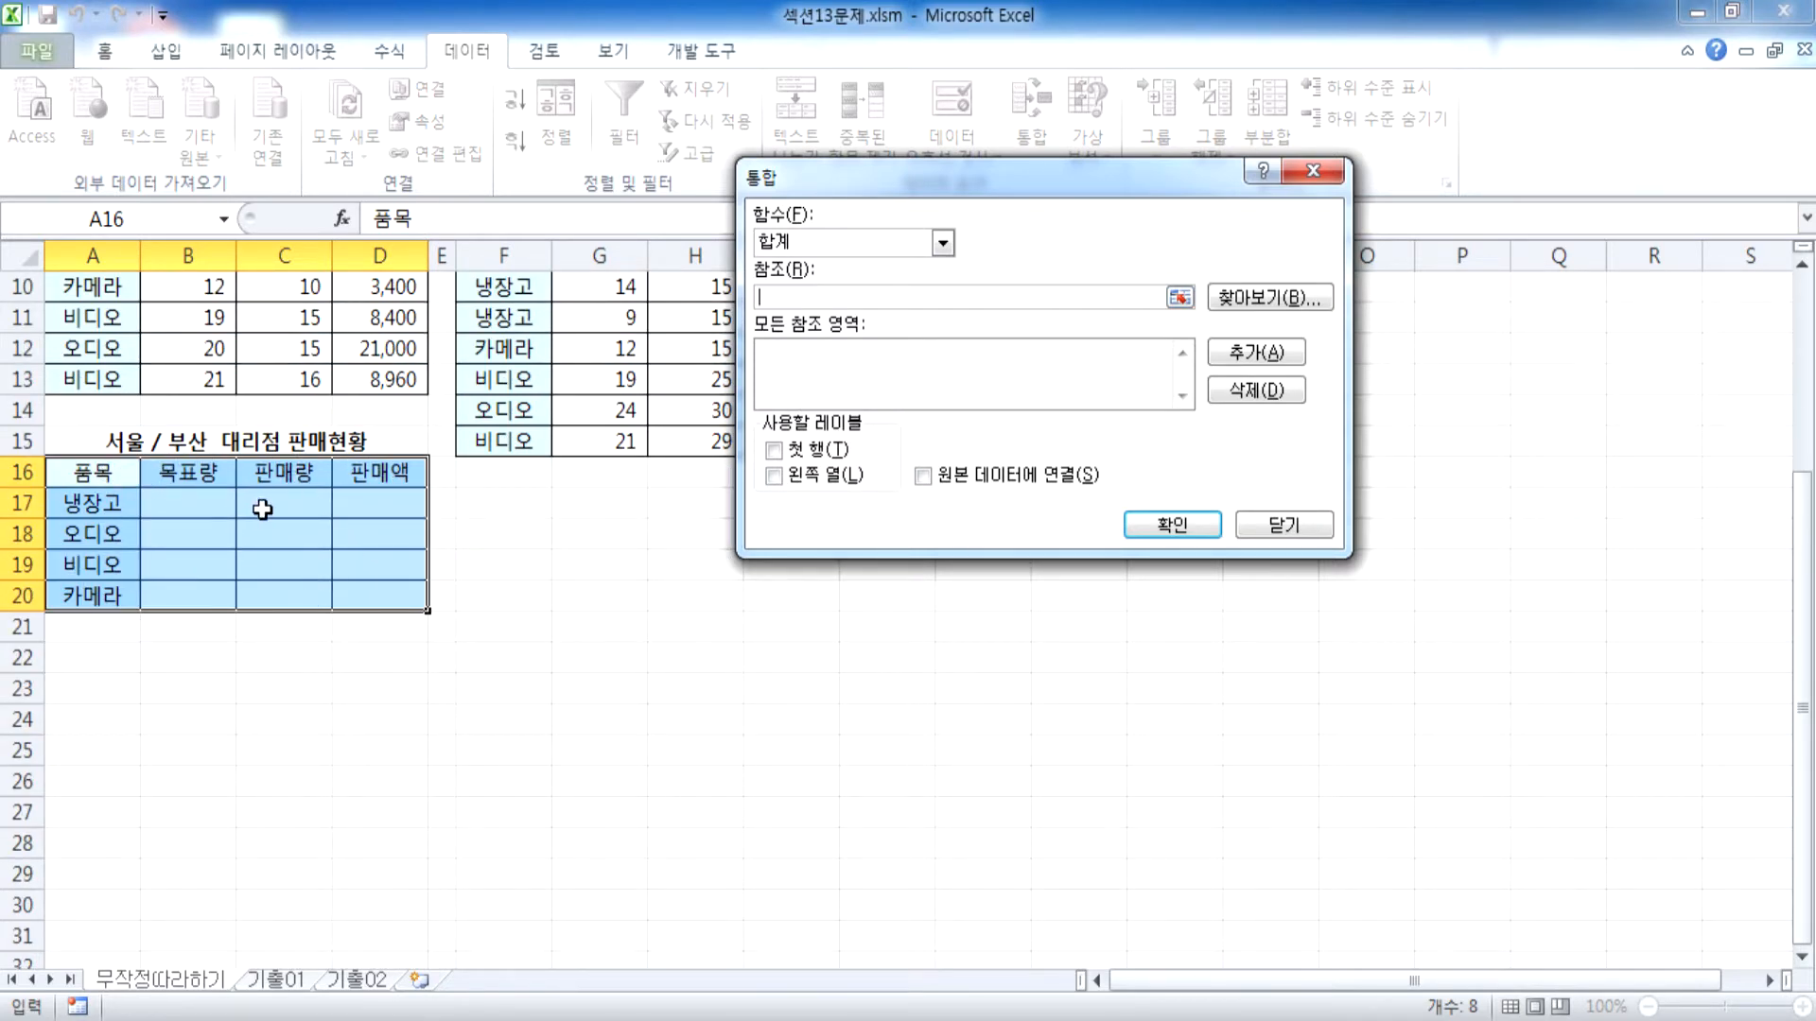
{"action": "scroll", "coordinate": [262, 509], "scroll_direction": "up", "scroll_amount": 1}
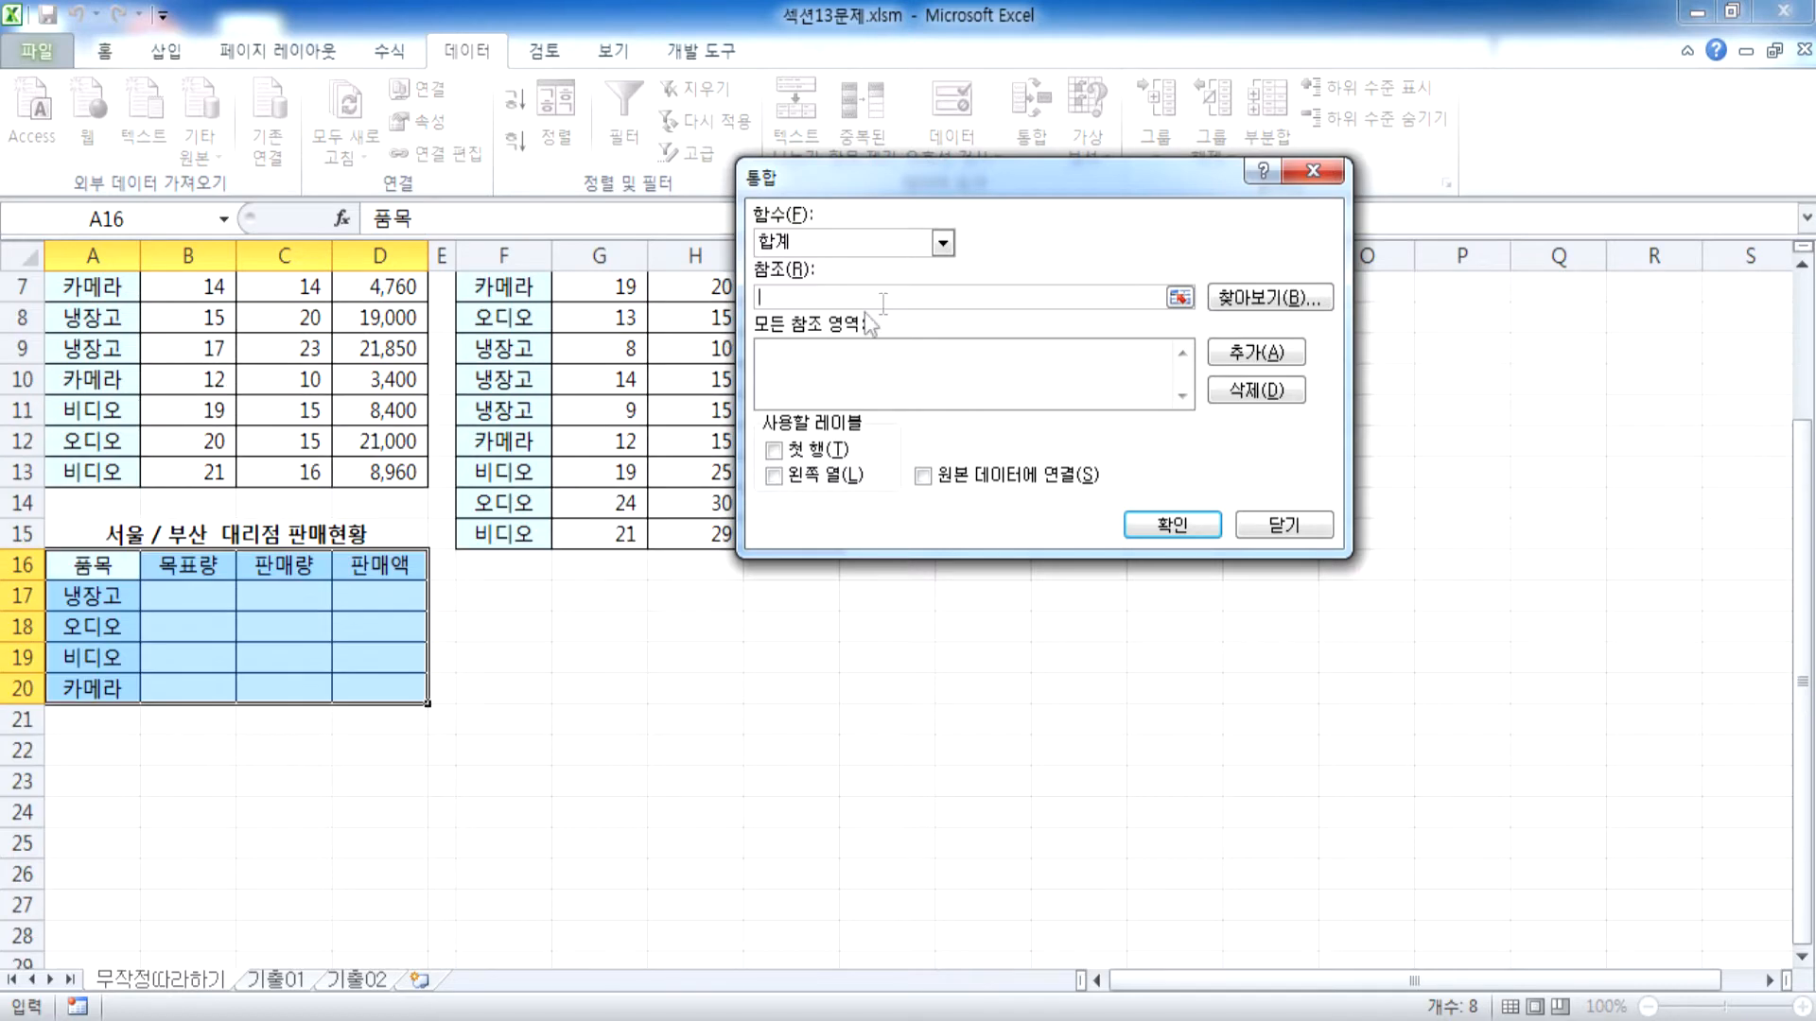
{"action": "scroll", "coordinate": [151, 416], "scroll_direction": "up", "scroll_amount": 2}
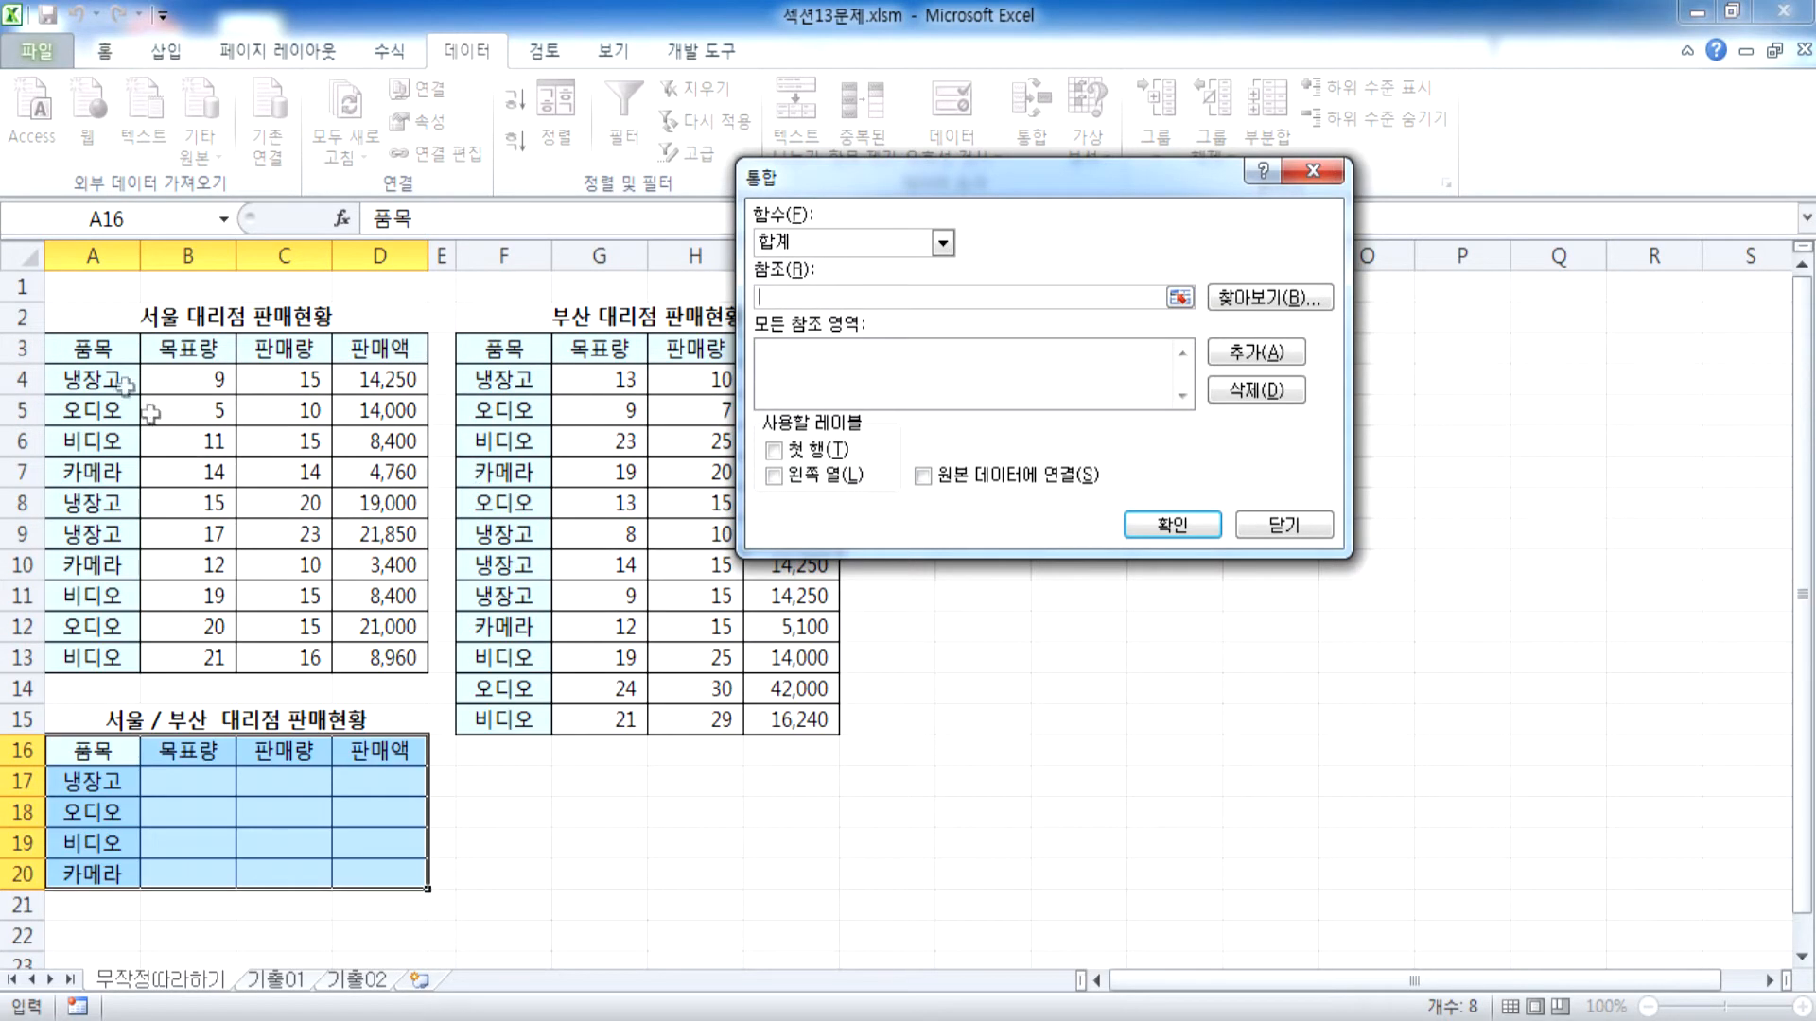
{"action": "left_click", "coordinate": [145, 316]}
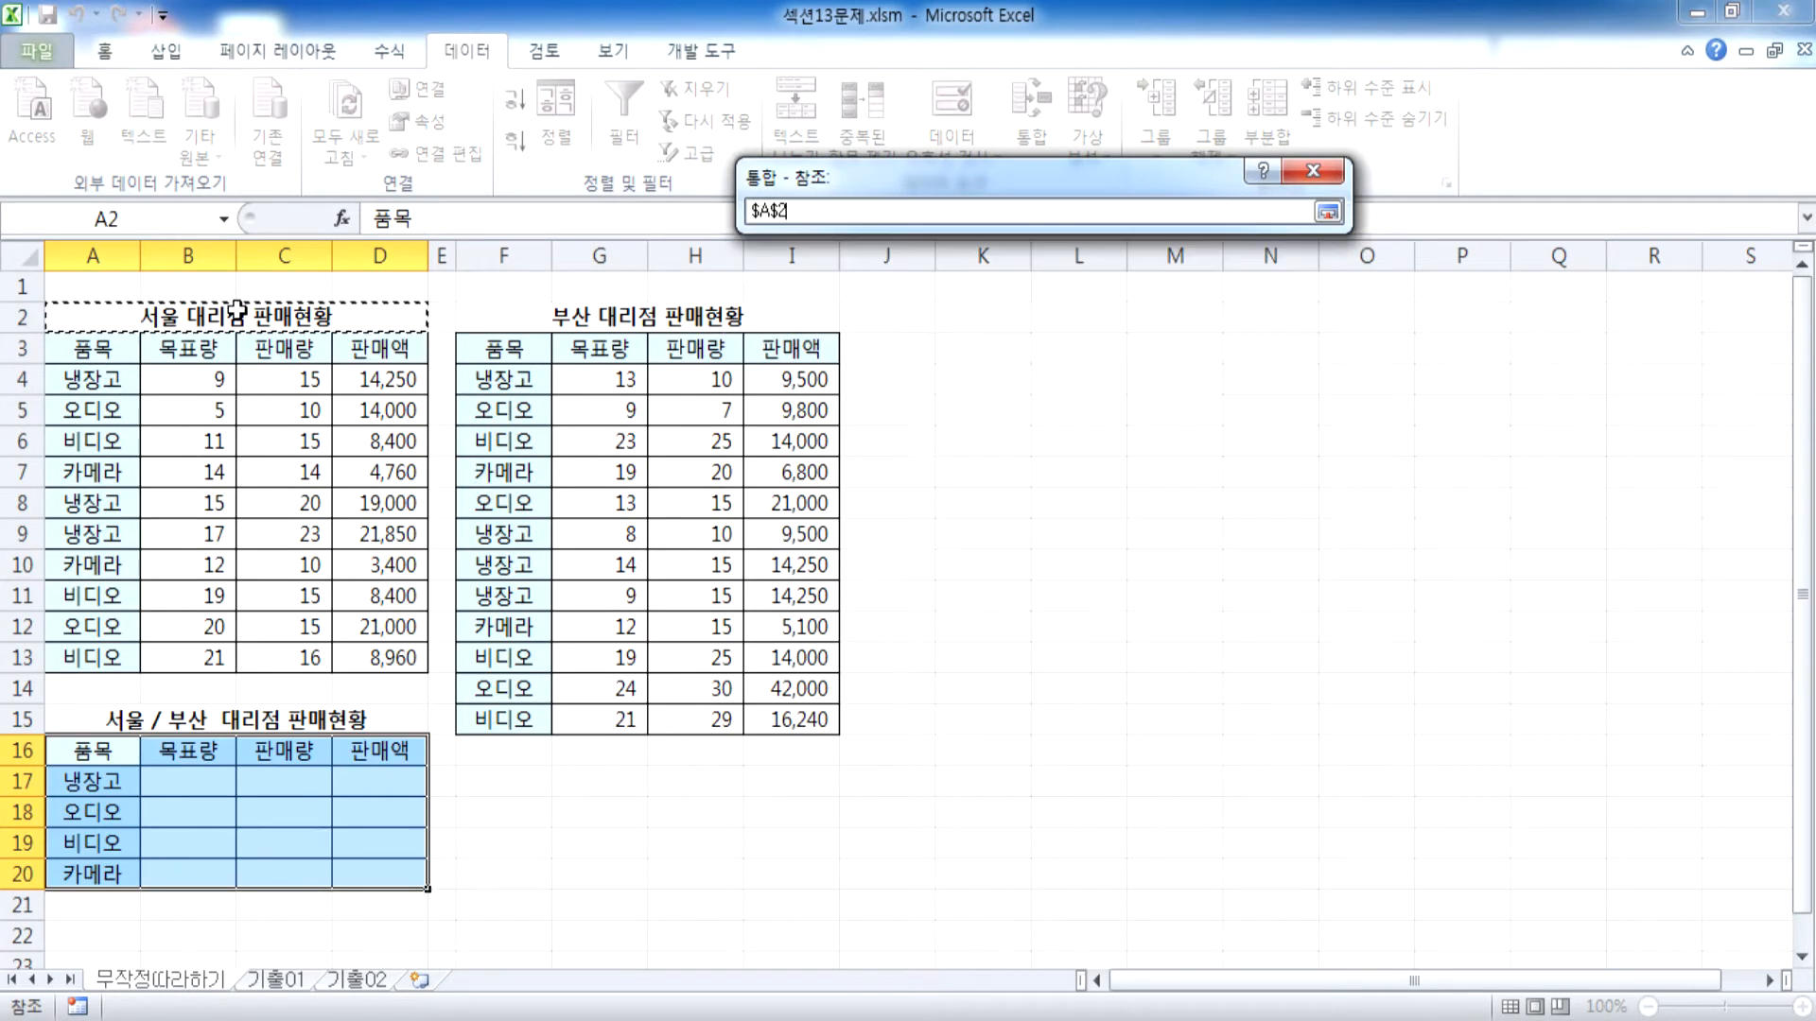
{"action": "left_click_drag", "start_coordinate": [114, 348], "coordinate": [374, 660]}
{"action": "left_click", "coordinate": [1250, 355]}
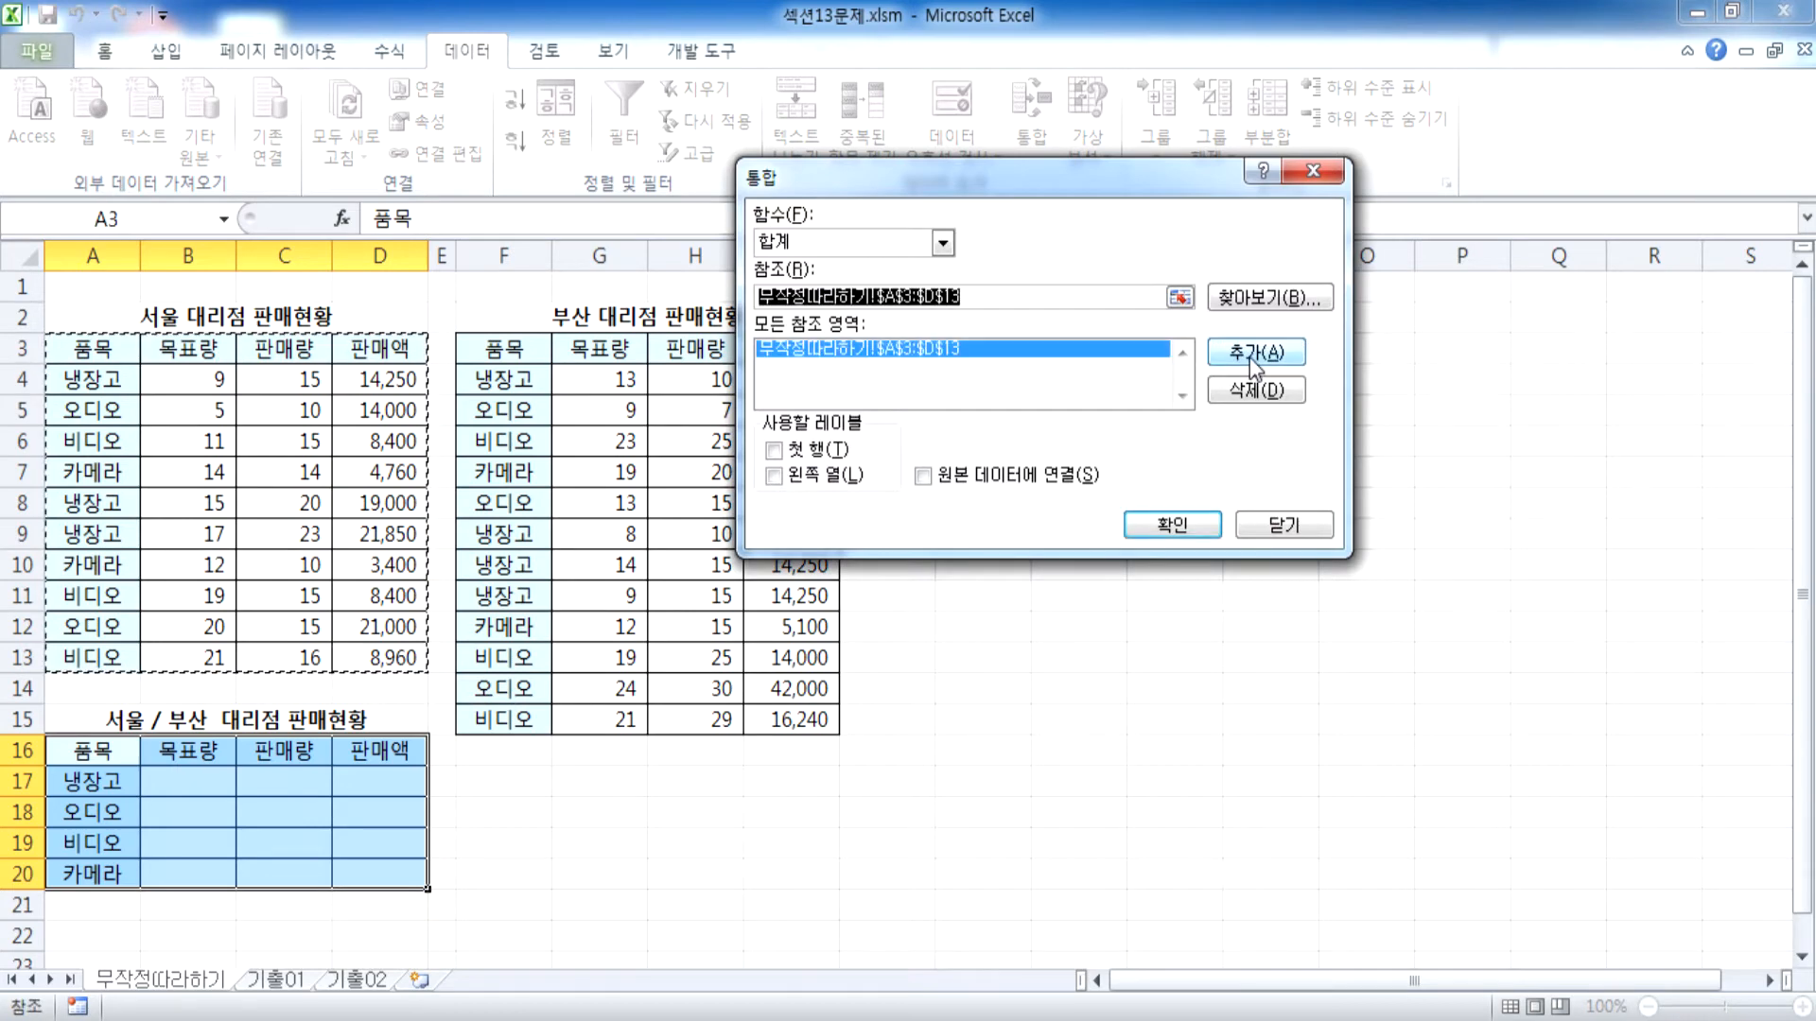
Add the Busan table range F3:I15, including its headers, as a second consolidation reference
{"action": "left_click_drag", "start_coordinate": [993, 177], "coordinate": [1267, 167]}
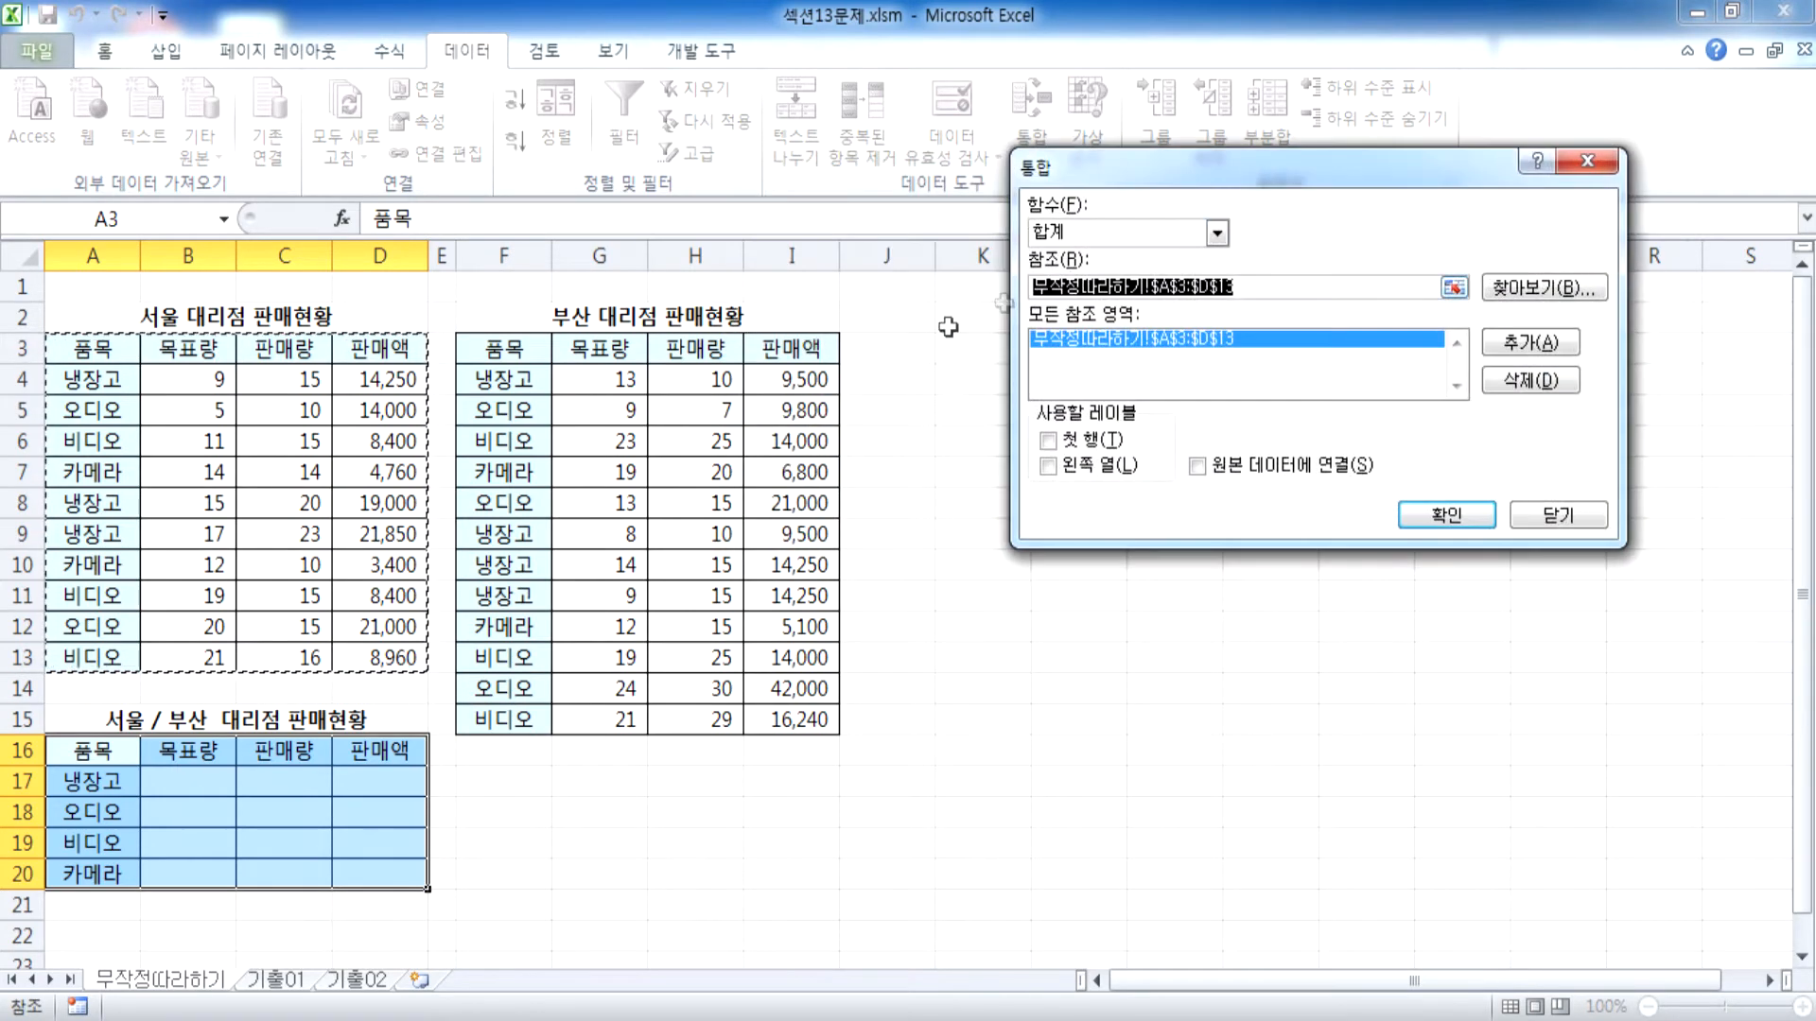
{"action": "left_click_drag", "start_coordinate": [504, 351], "coordinate": [799, 716]}
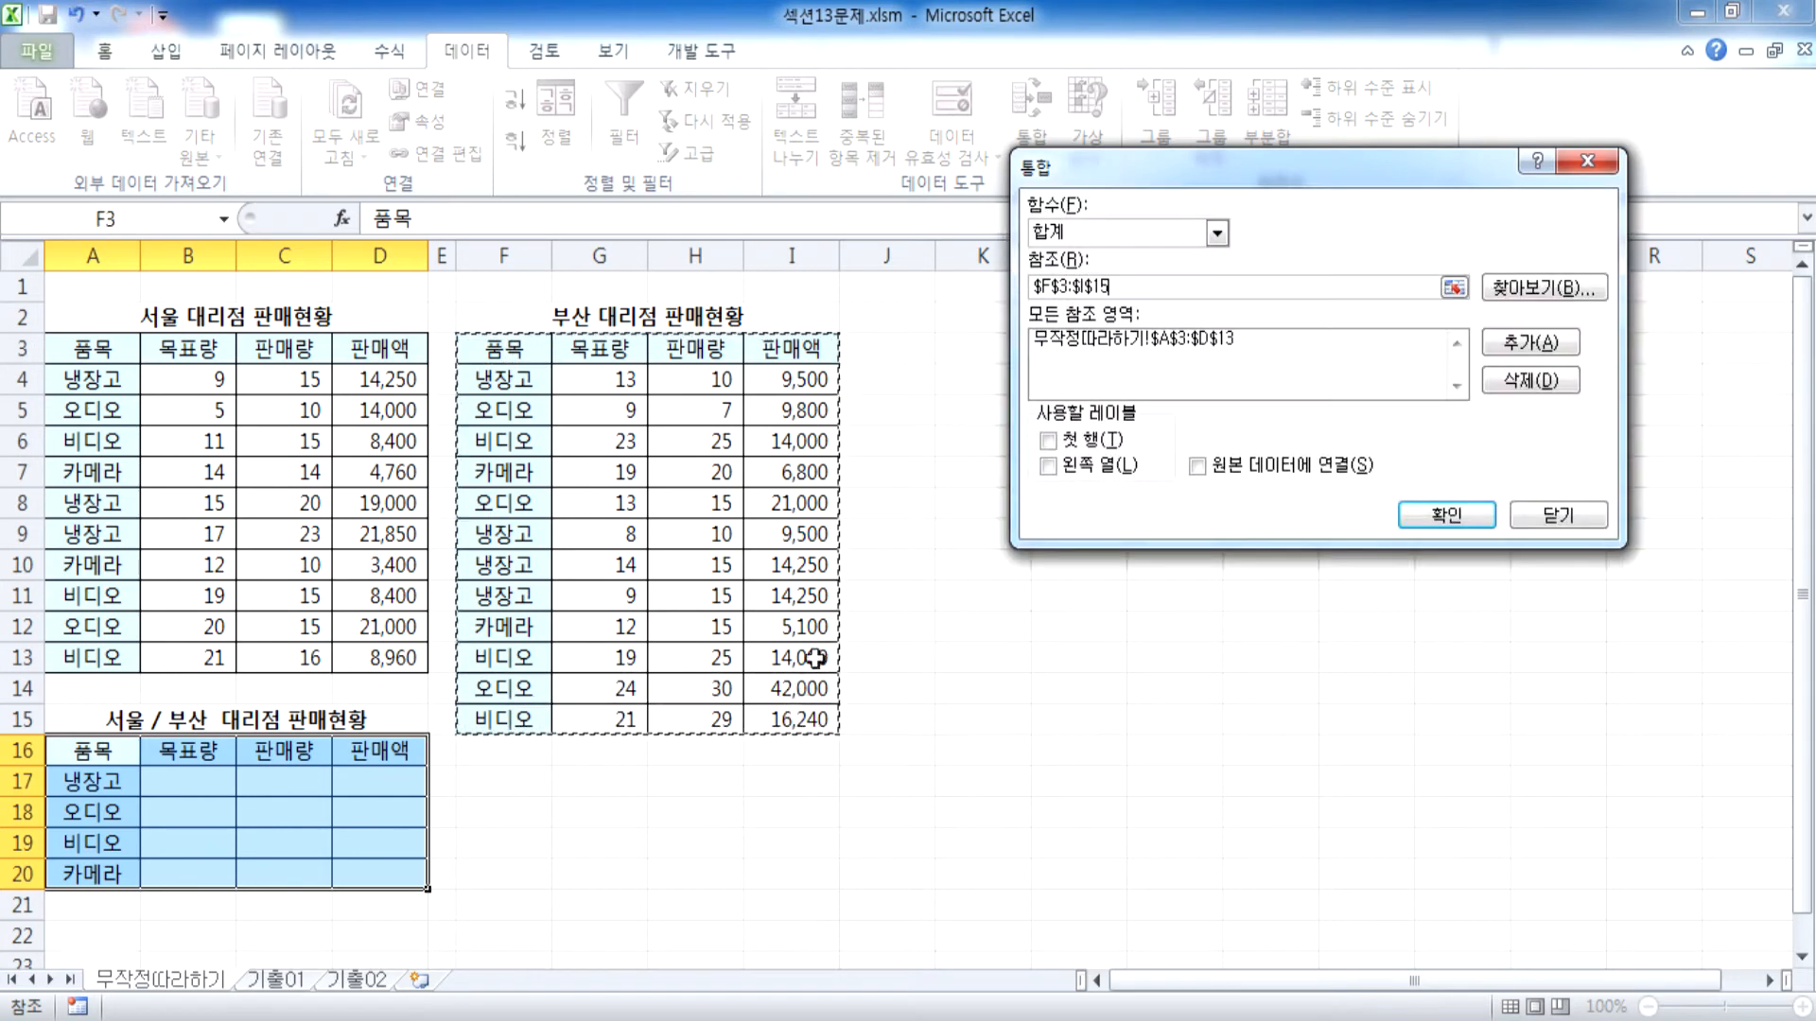
{"action": "left_click", "coordinate": [1533, 348]}
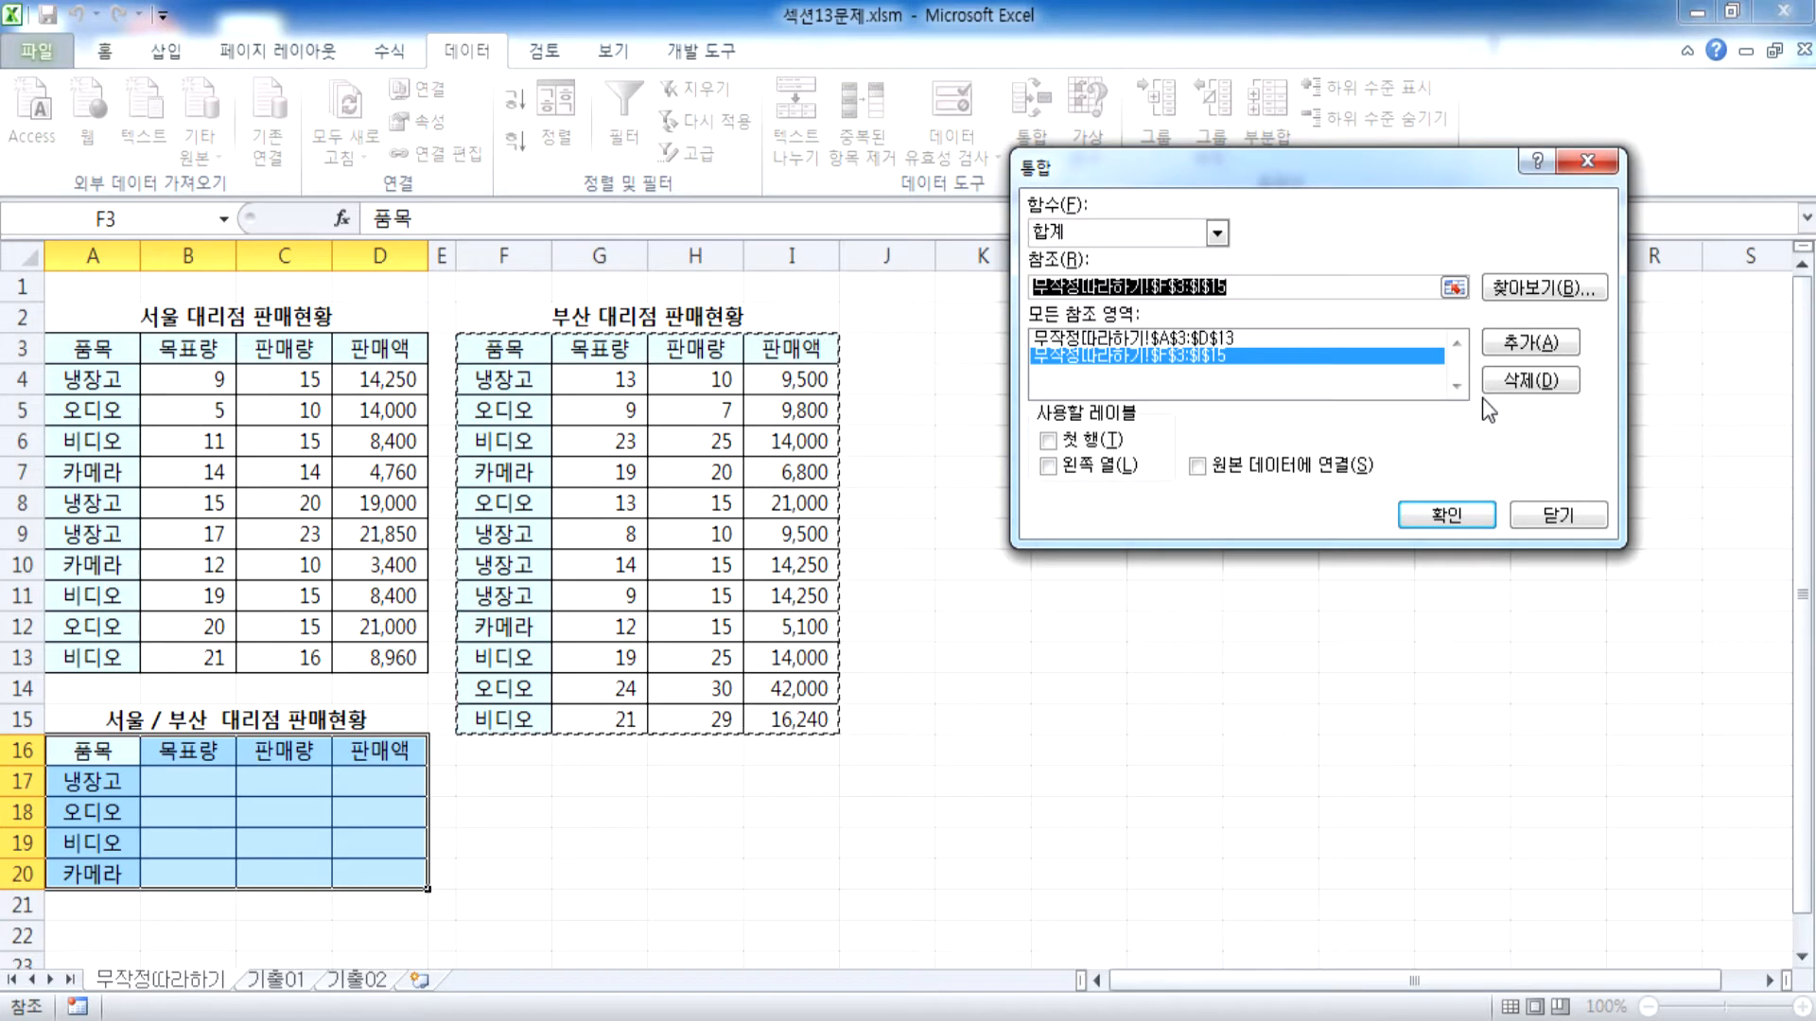
Use both the top row (첫 행) and left column (왼쪽 열) as labels and run the consolidation
{"action": "left_click", "coordinate": [1050, 442]}
{"action": "left_click", "coordinate": [1048, 465]}
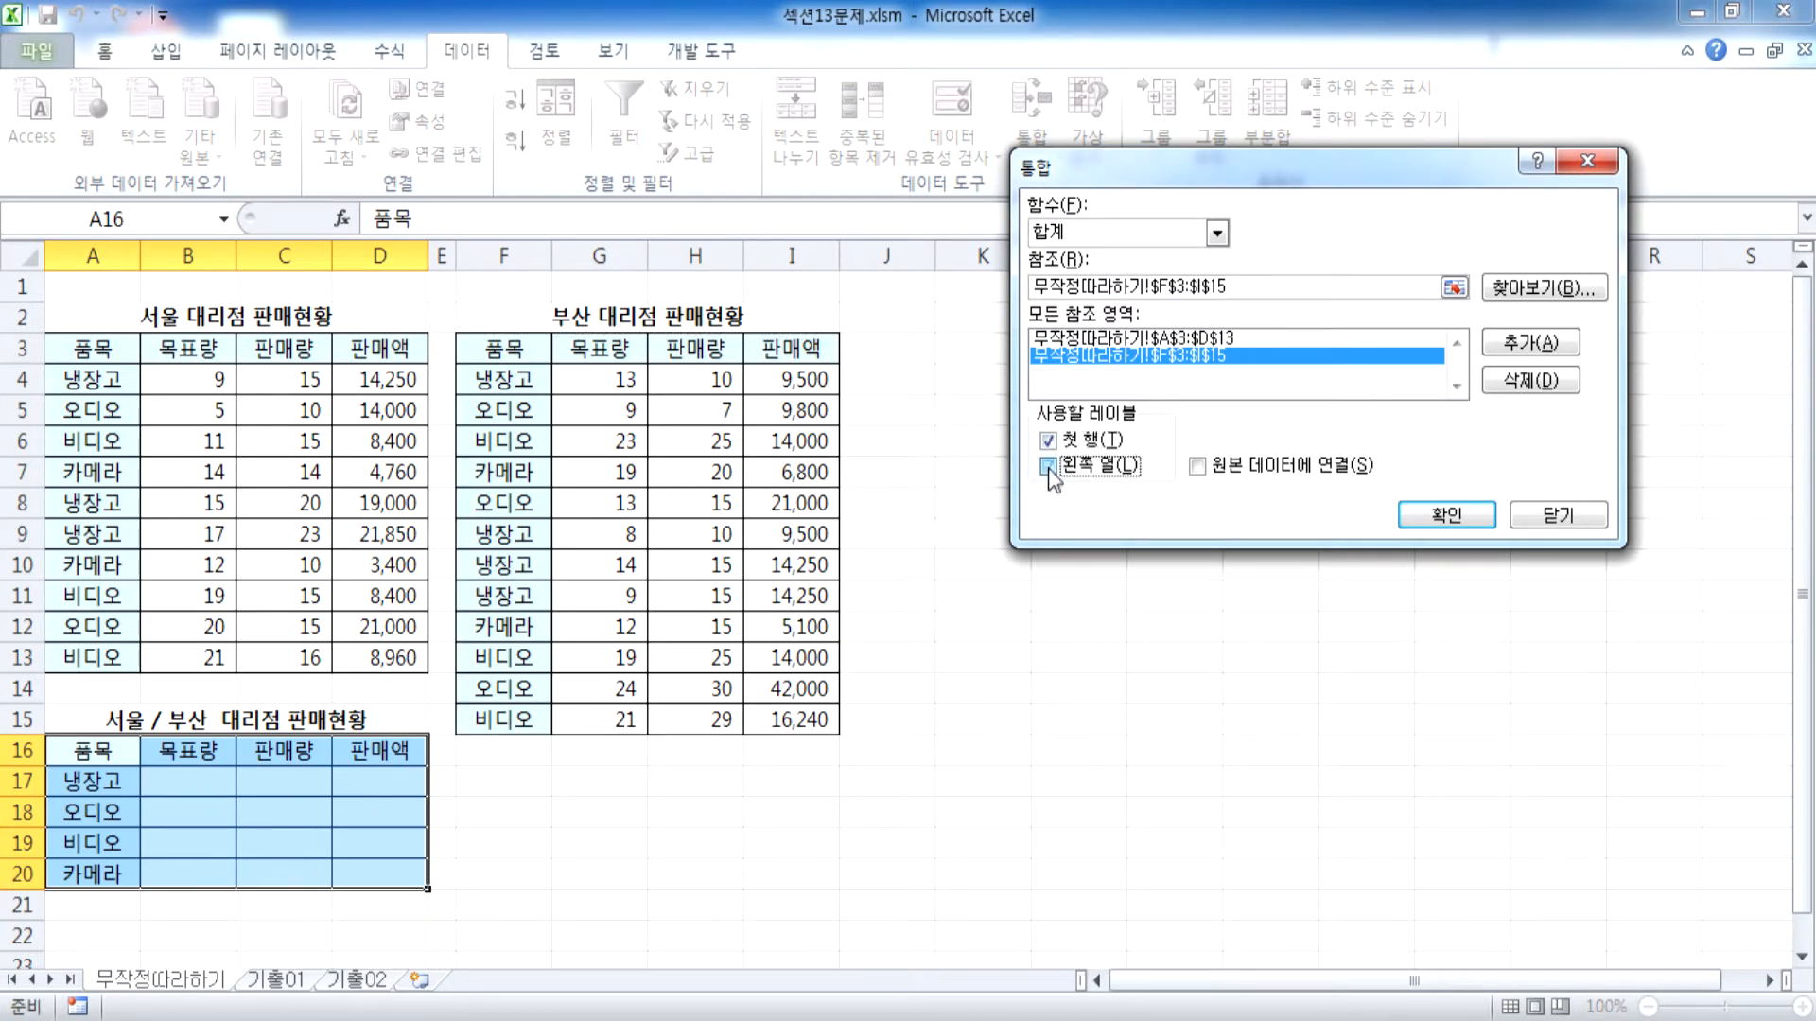
{"action": "left_click_drag", "start_coordinate": [1114, 176], "coordinate": [1022, 145]}
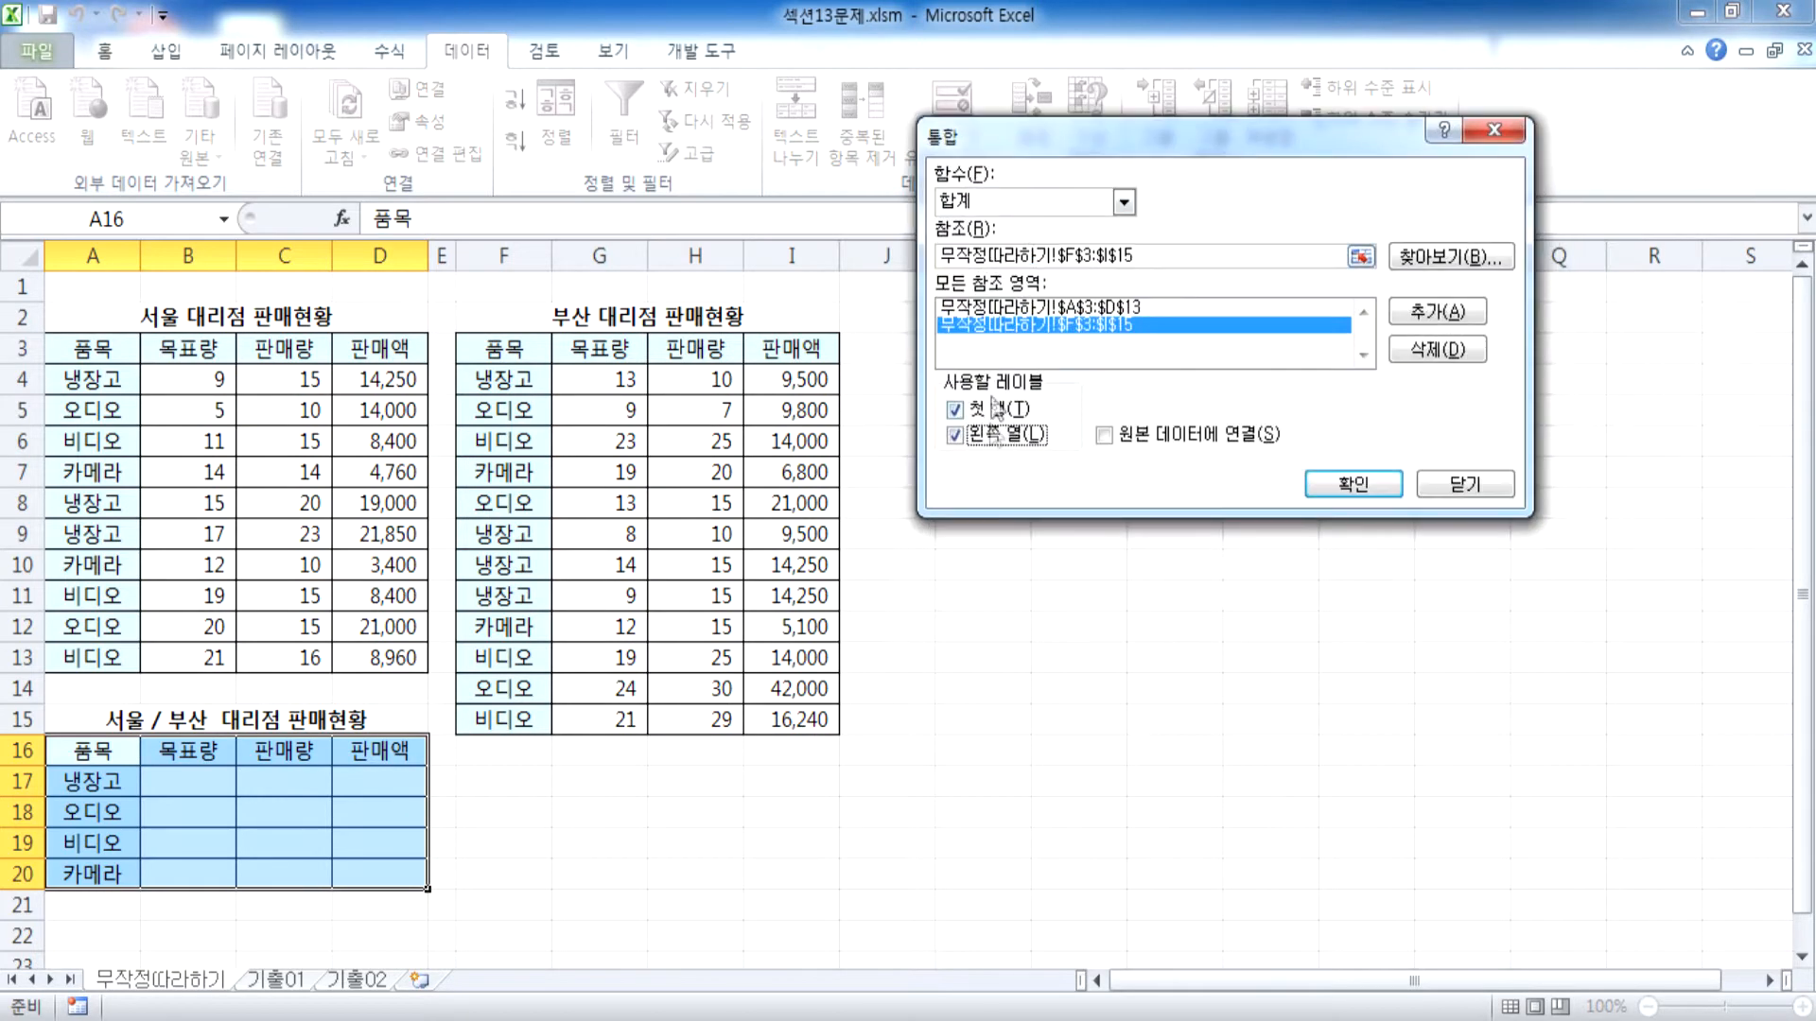
{"action": "left_click", "coordinate": [968, 441]}
{"action": "left_click", "coordinate": [991, 414]}
{"action": "left_click", "coordinate": [955, 435]}
{"action": "left_click", "coordinate": [1325, 486]}
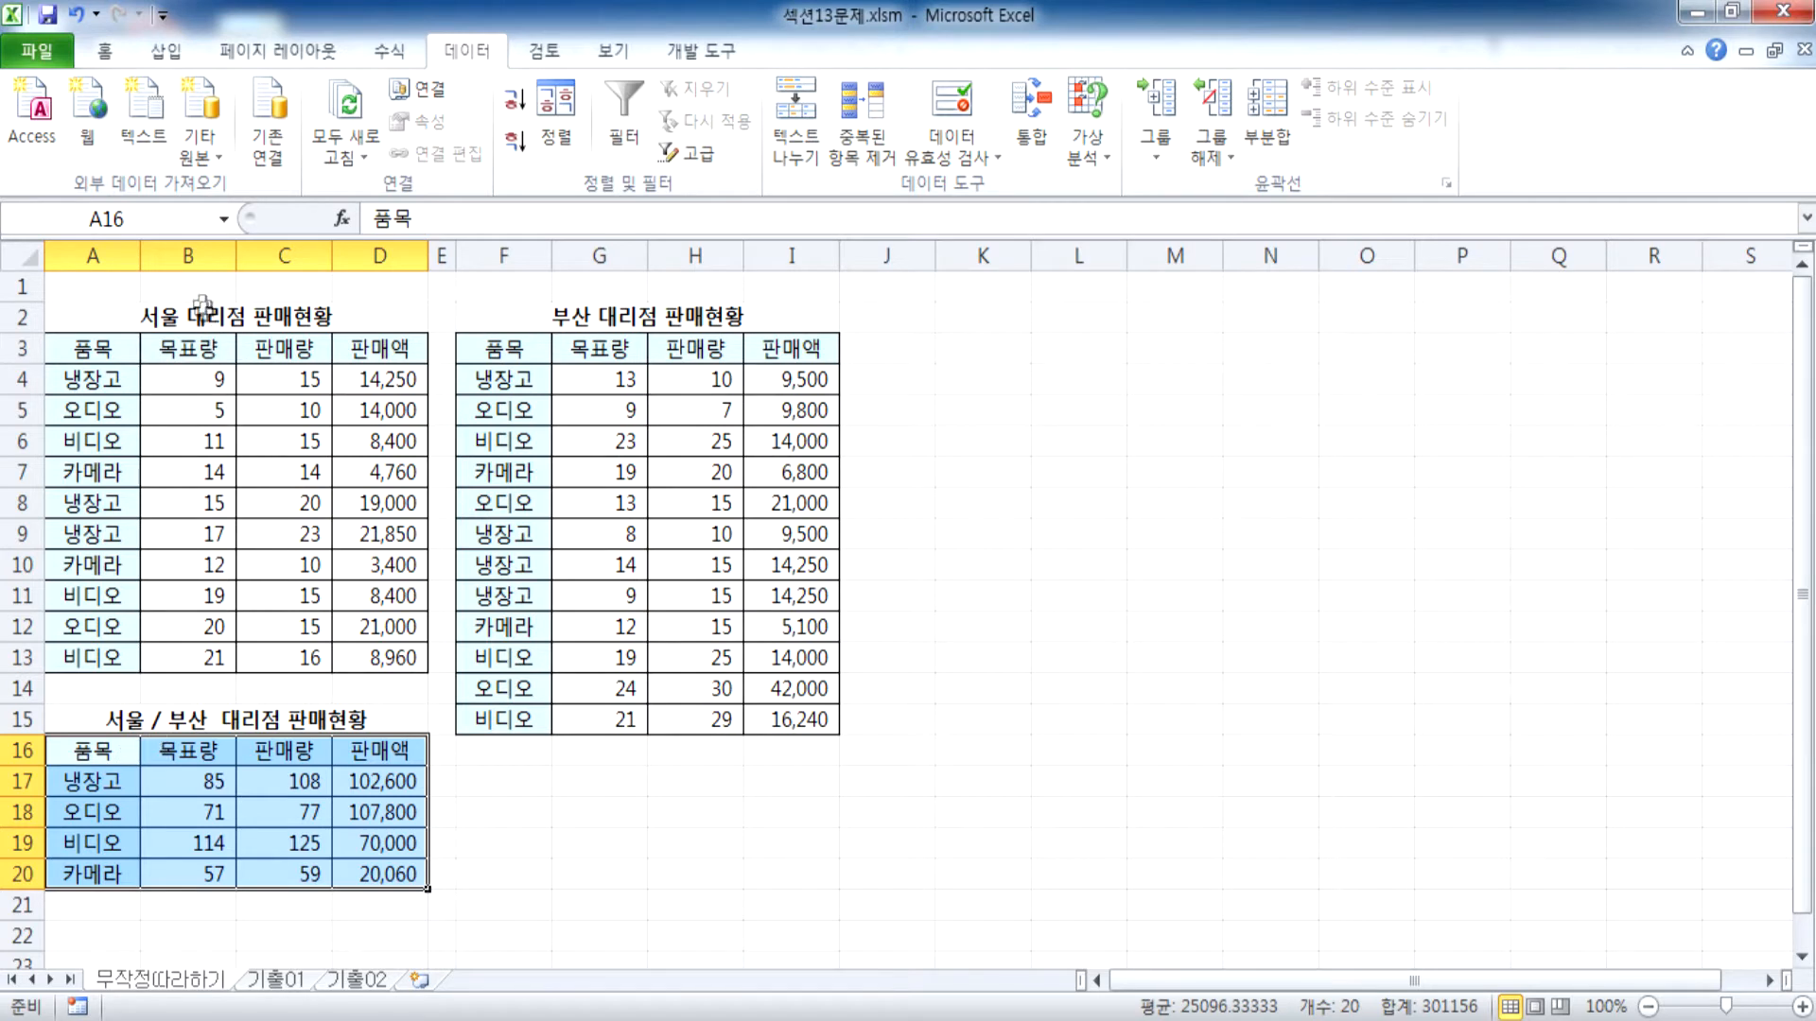
Examine the 목표량 and 판매량 columns and the full header-inclusive source ranges of the Seoul and Busan tables
{"action": "left_click_drag", "start_coordinate": [189, 349], "coordinate": [182, 661]}
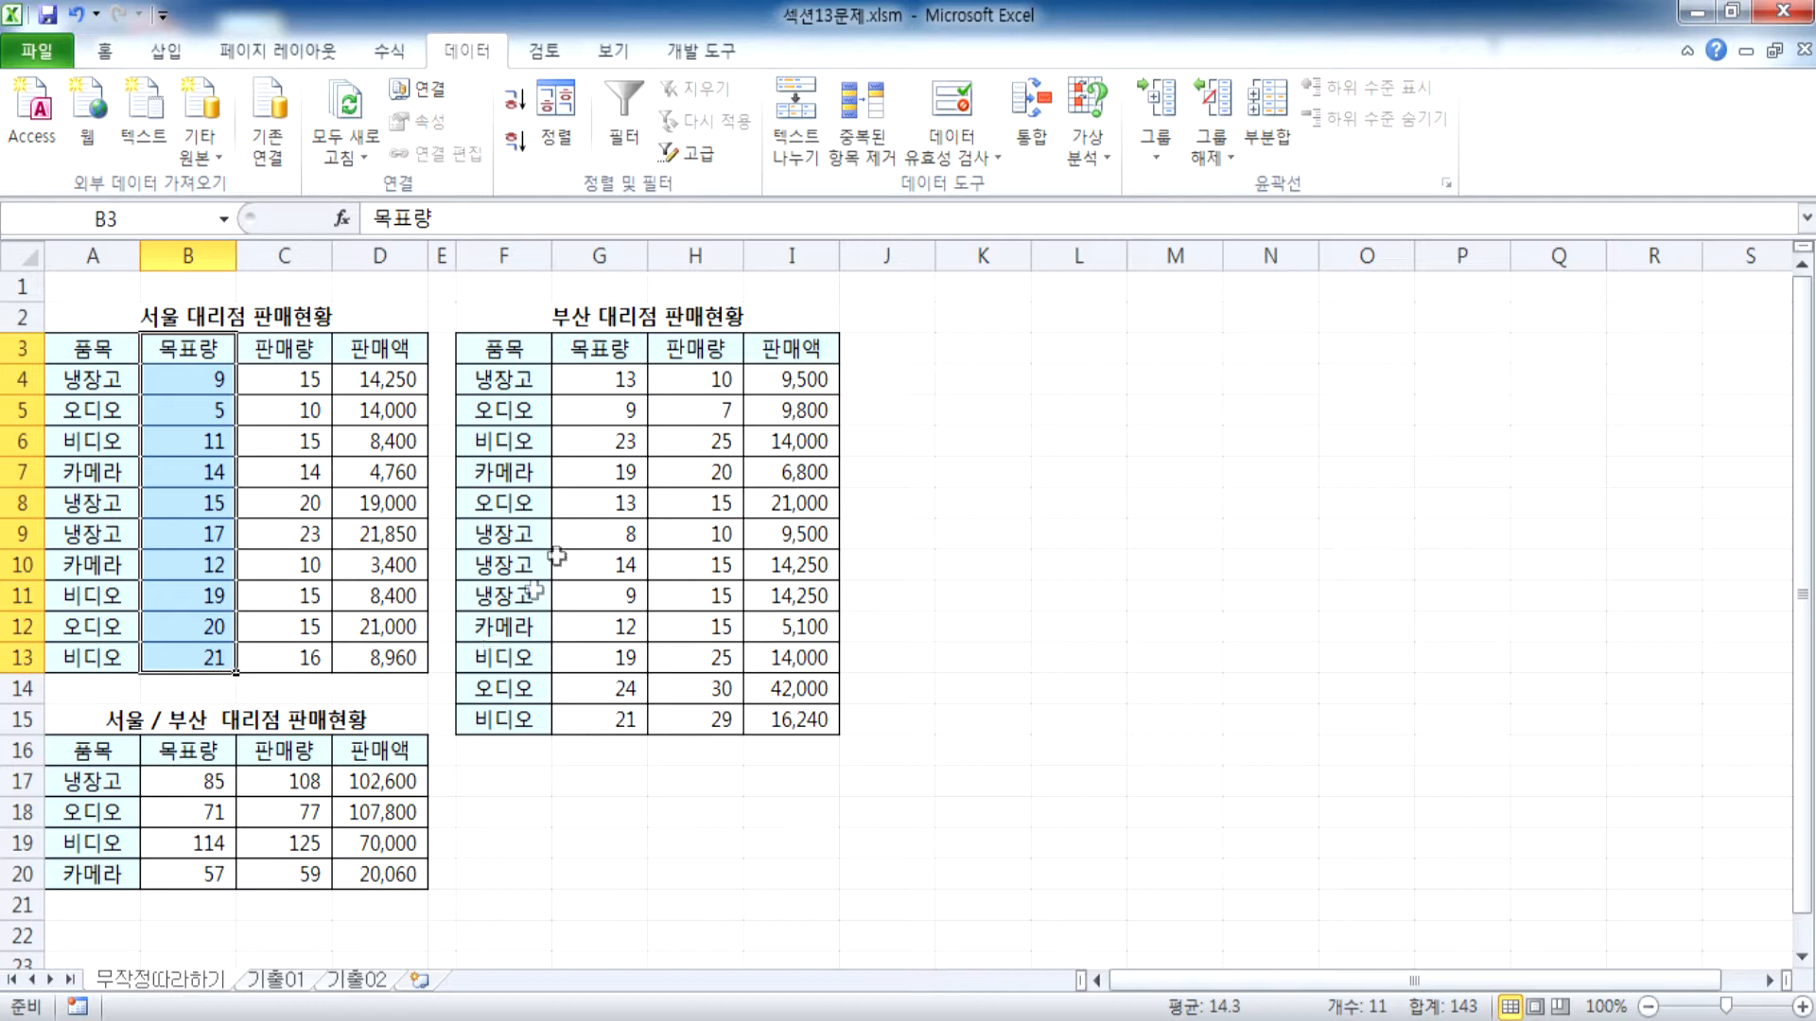
{"action": "left_click_drag", "start_coordinate": [697, 353], "coordinate": [697, 719]}
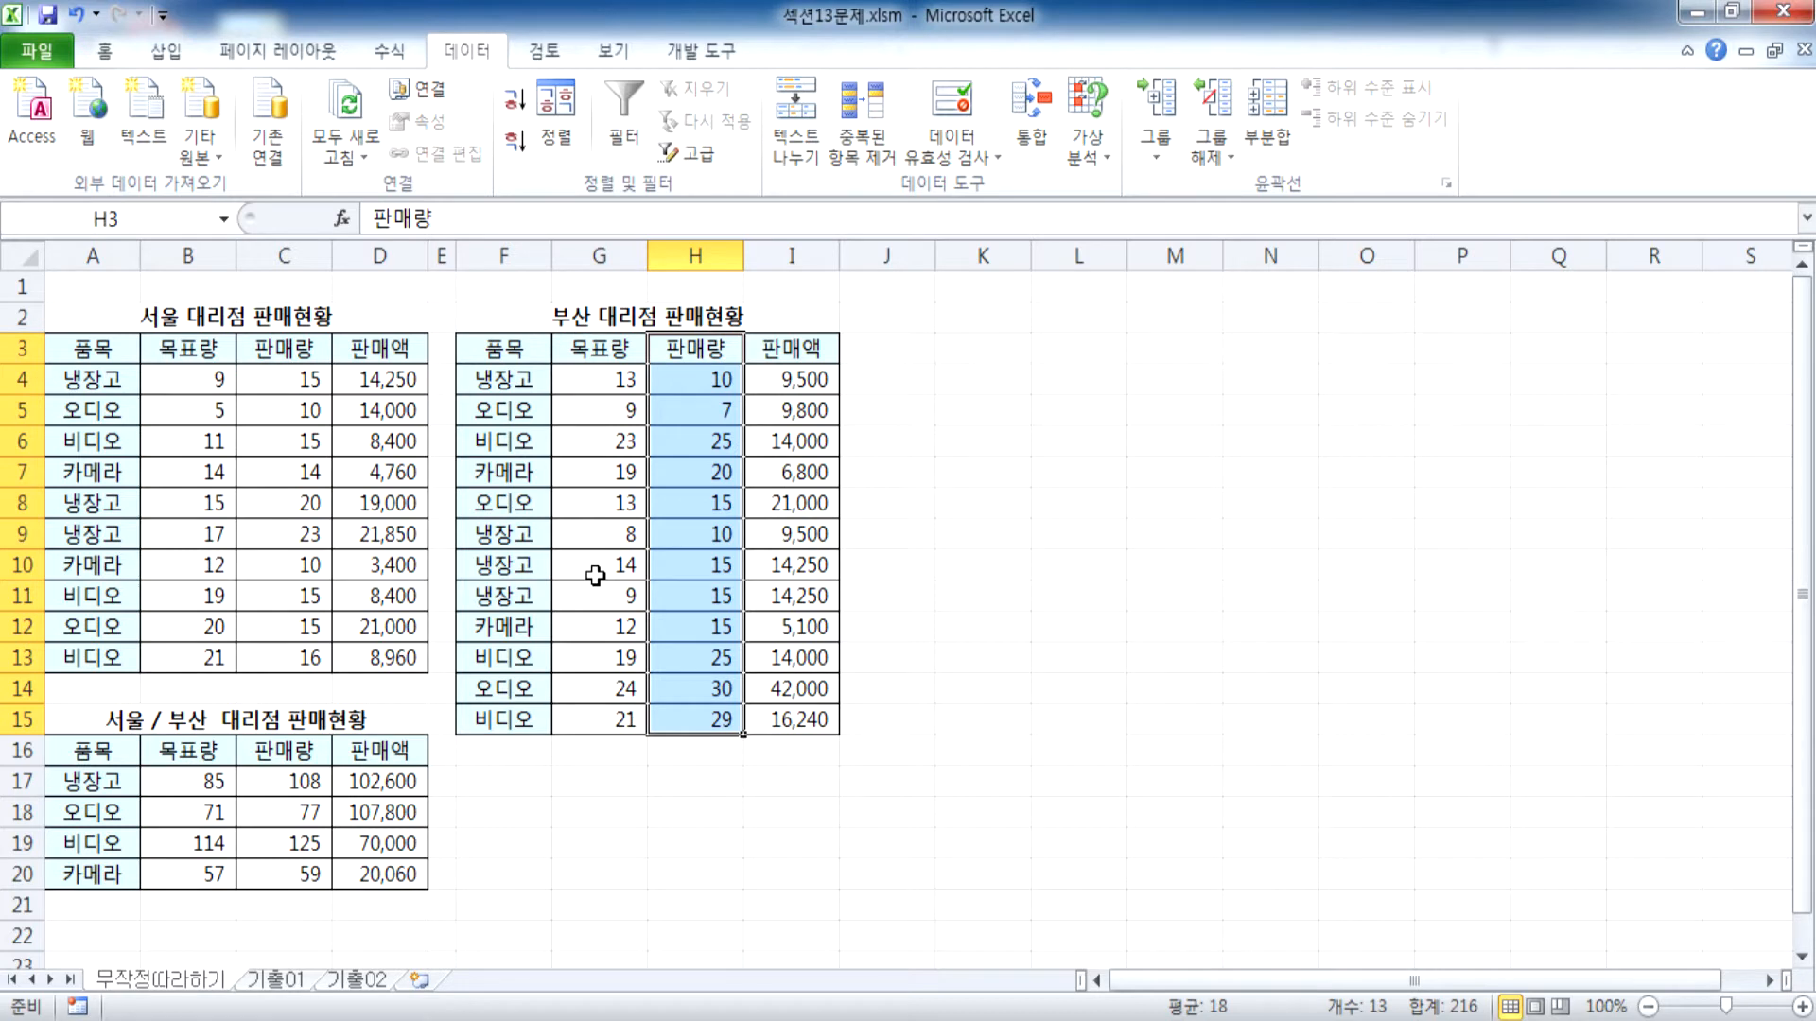
{"action": "left_click", "coordinate": [207, 352]}
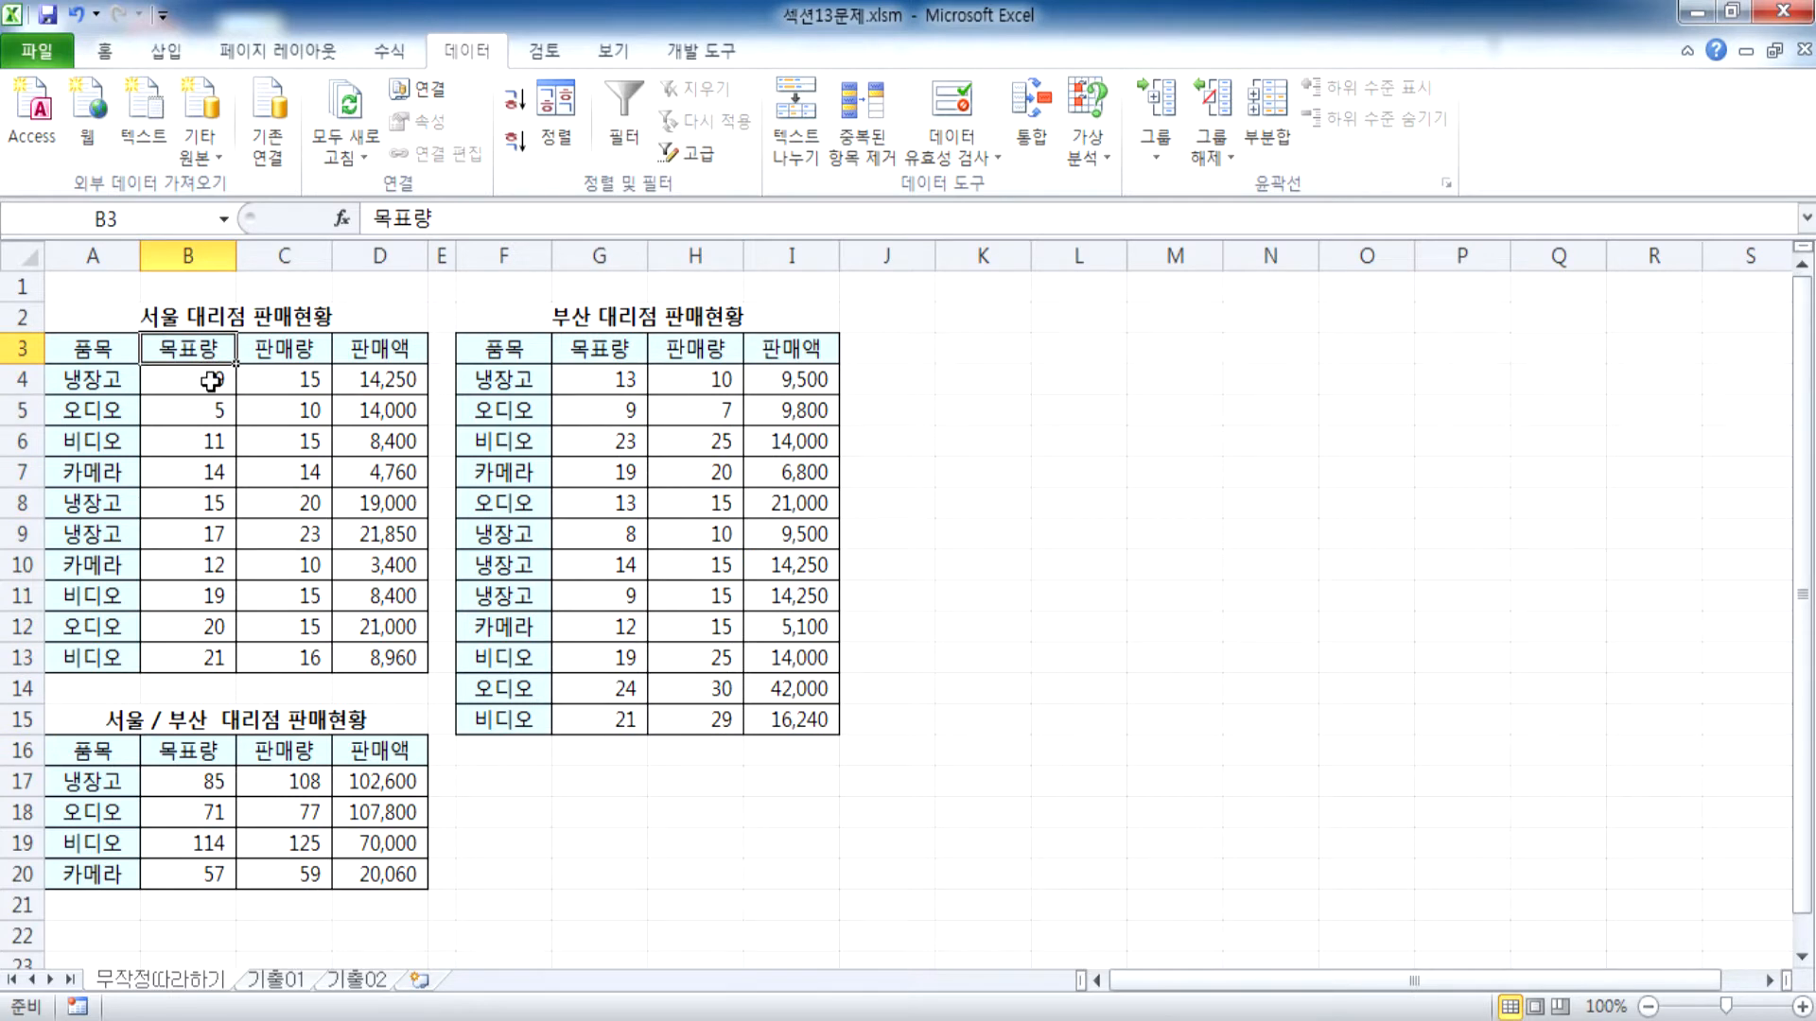
{"action": "left_click", "coordinate": [310, 352]}
{"action": "left_click", "coordinate": [691, 350]}
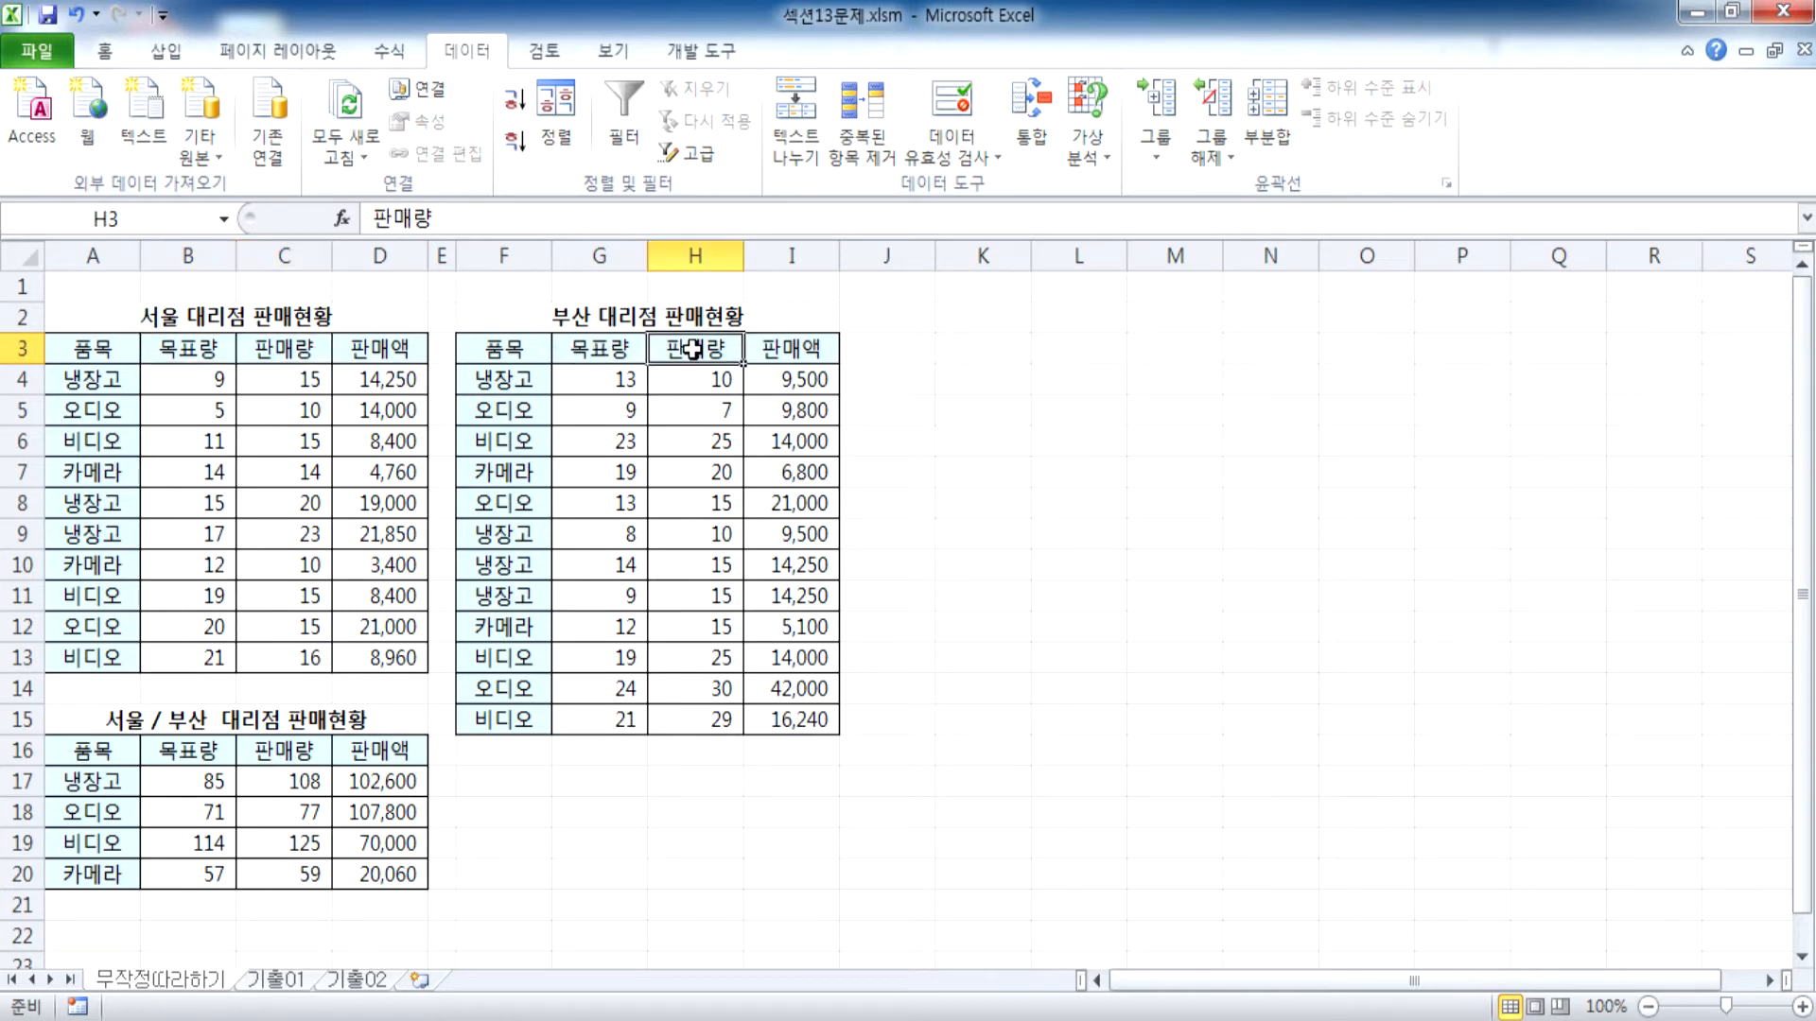
{"action": "left_click_drag", "start_coordinate": [700, 379], "coordinate": [729, 717]}
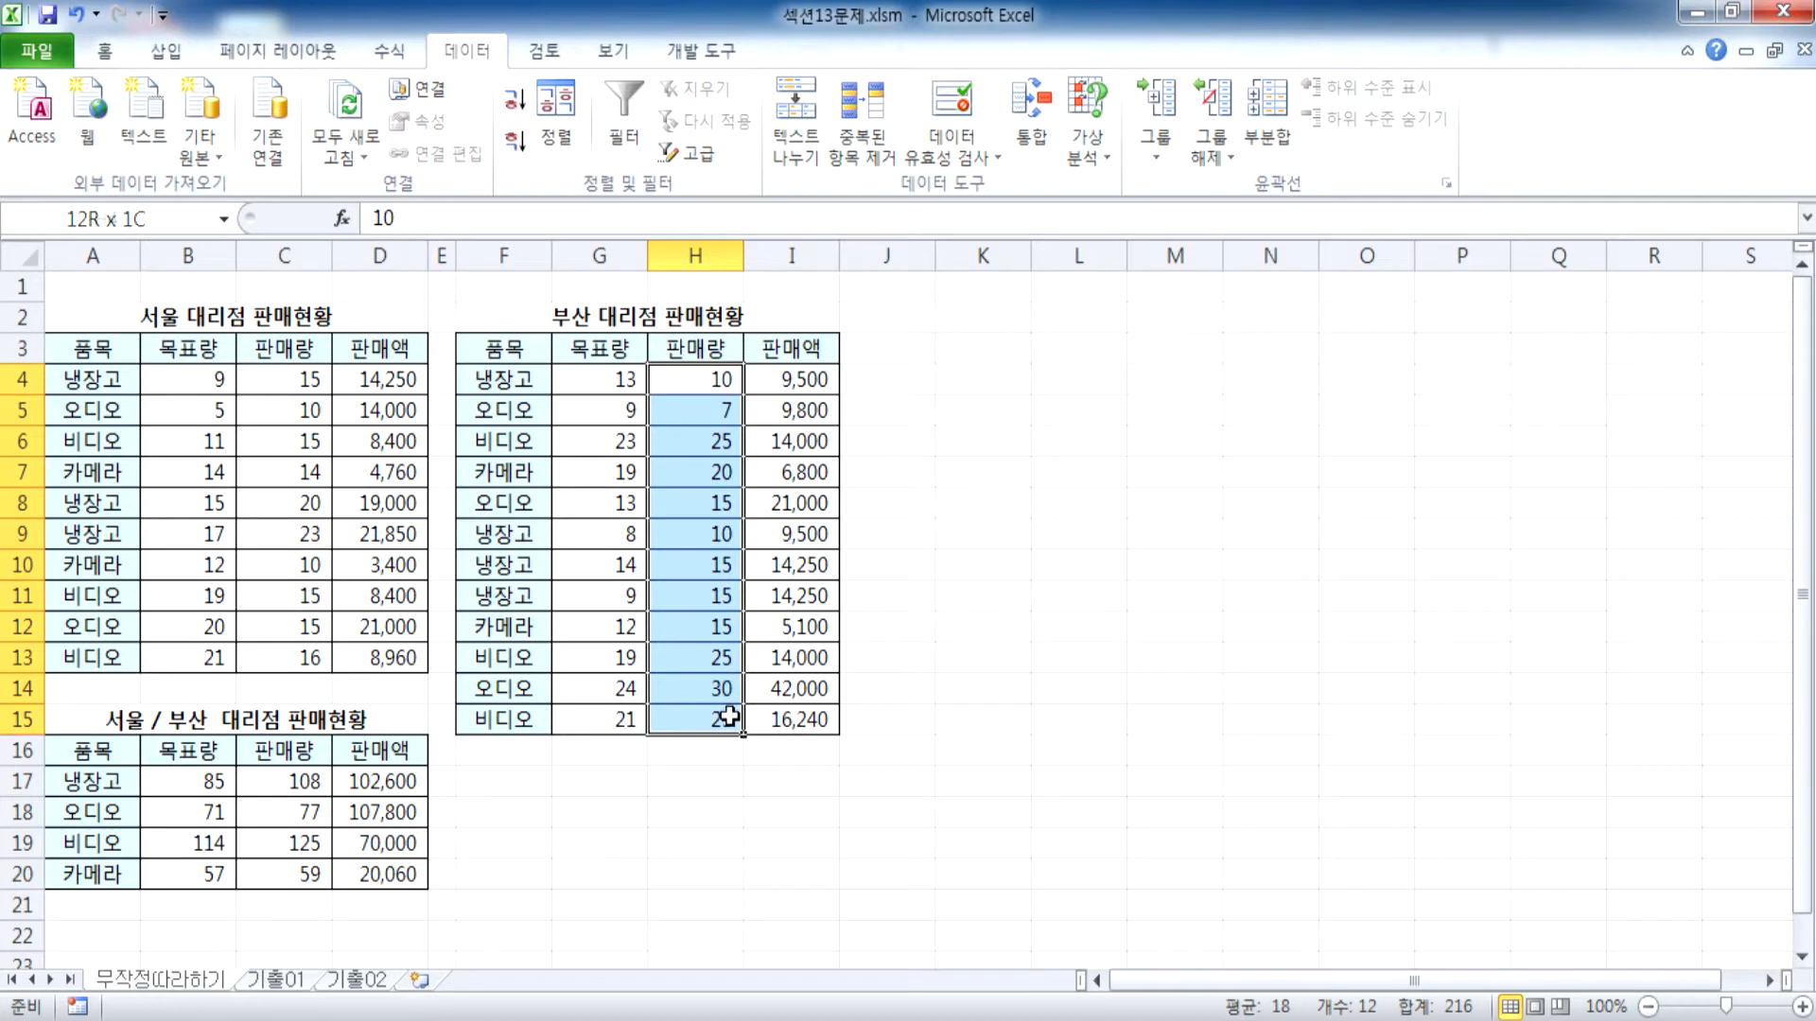
{"action": "left_click", "coordinate": [600, 380]}
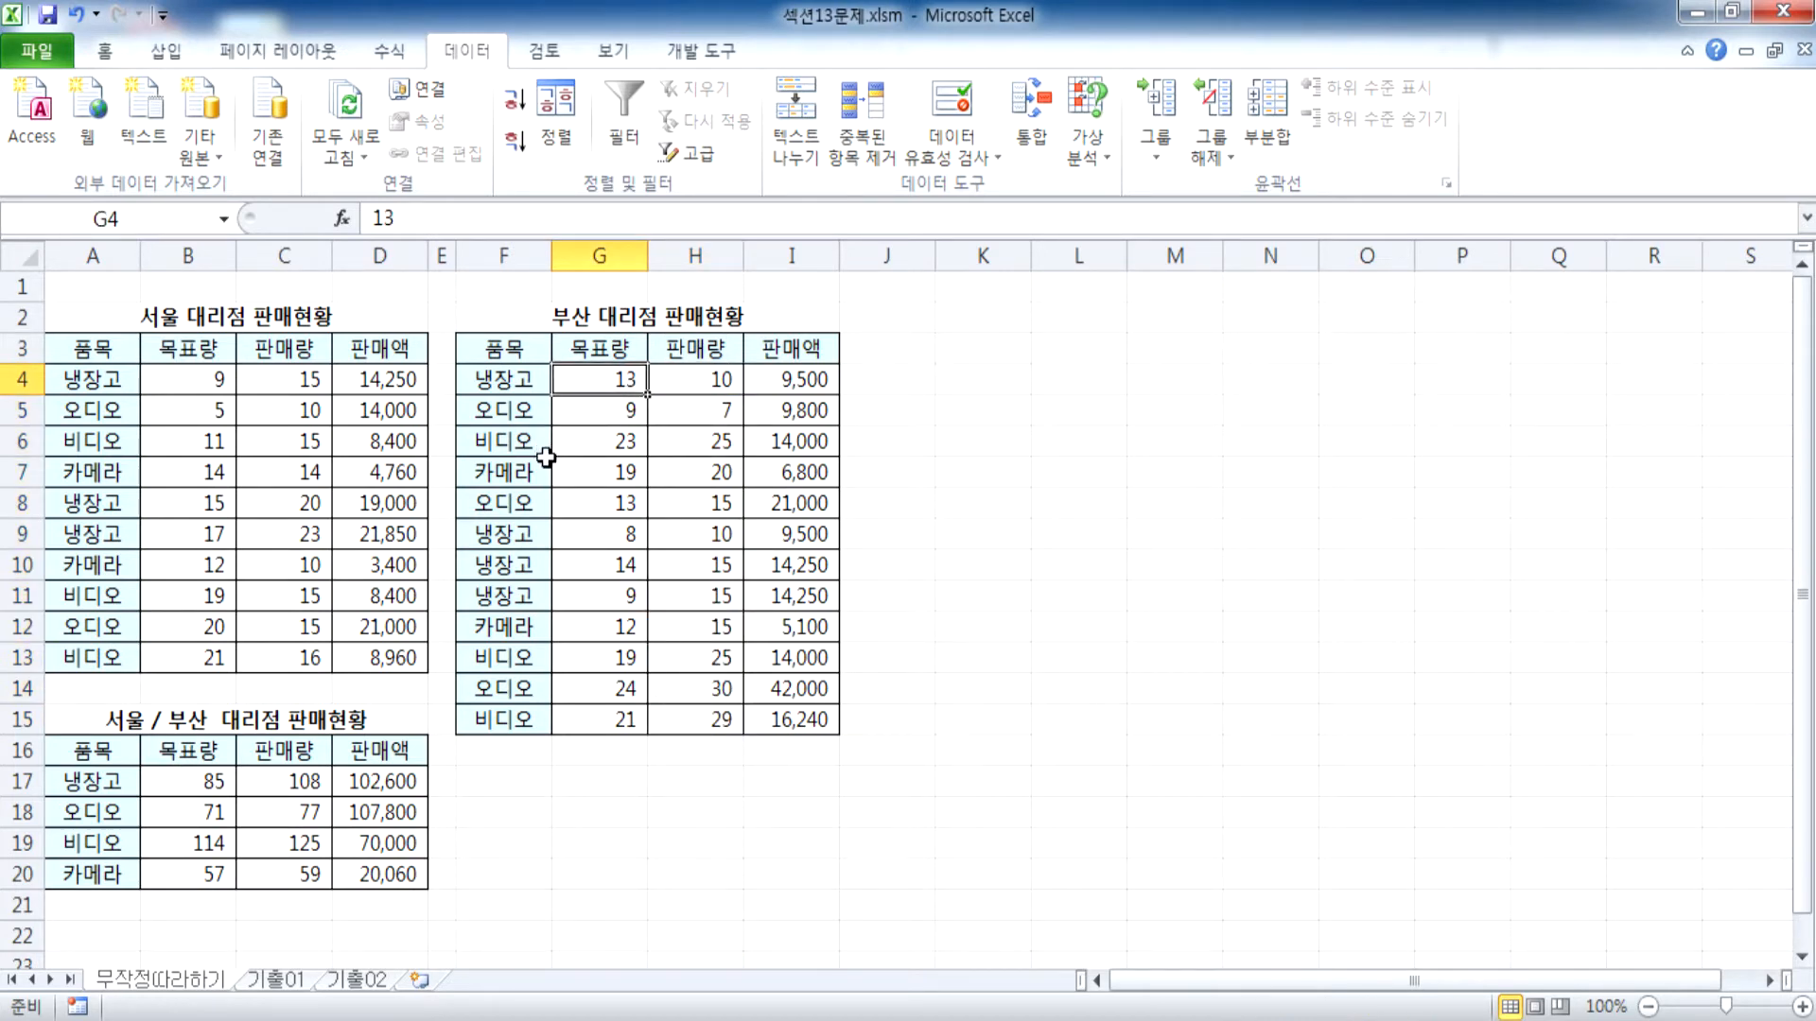
{"action": "left_click", "coordinate": [284, 981]}
{"action": "left_click_drag", "start_coordinate": [89, 357], "coordinate": [402, 653]}
{"action": "left_click_drag", "start_coordinate": [511, 349], "coordinate": [773, 721]}
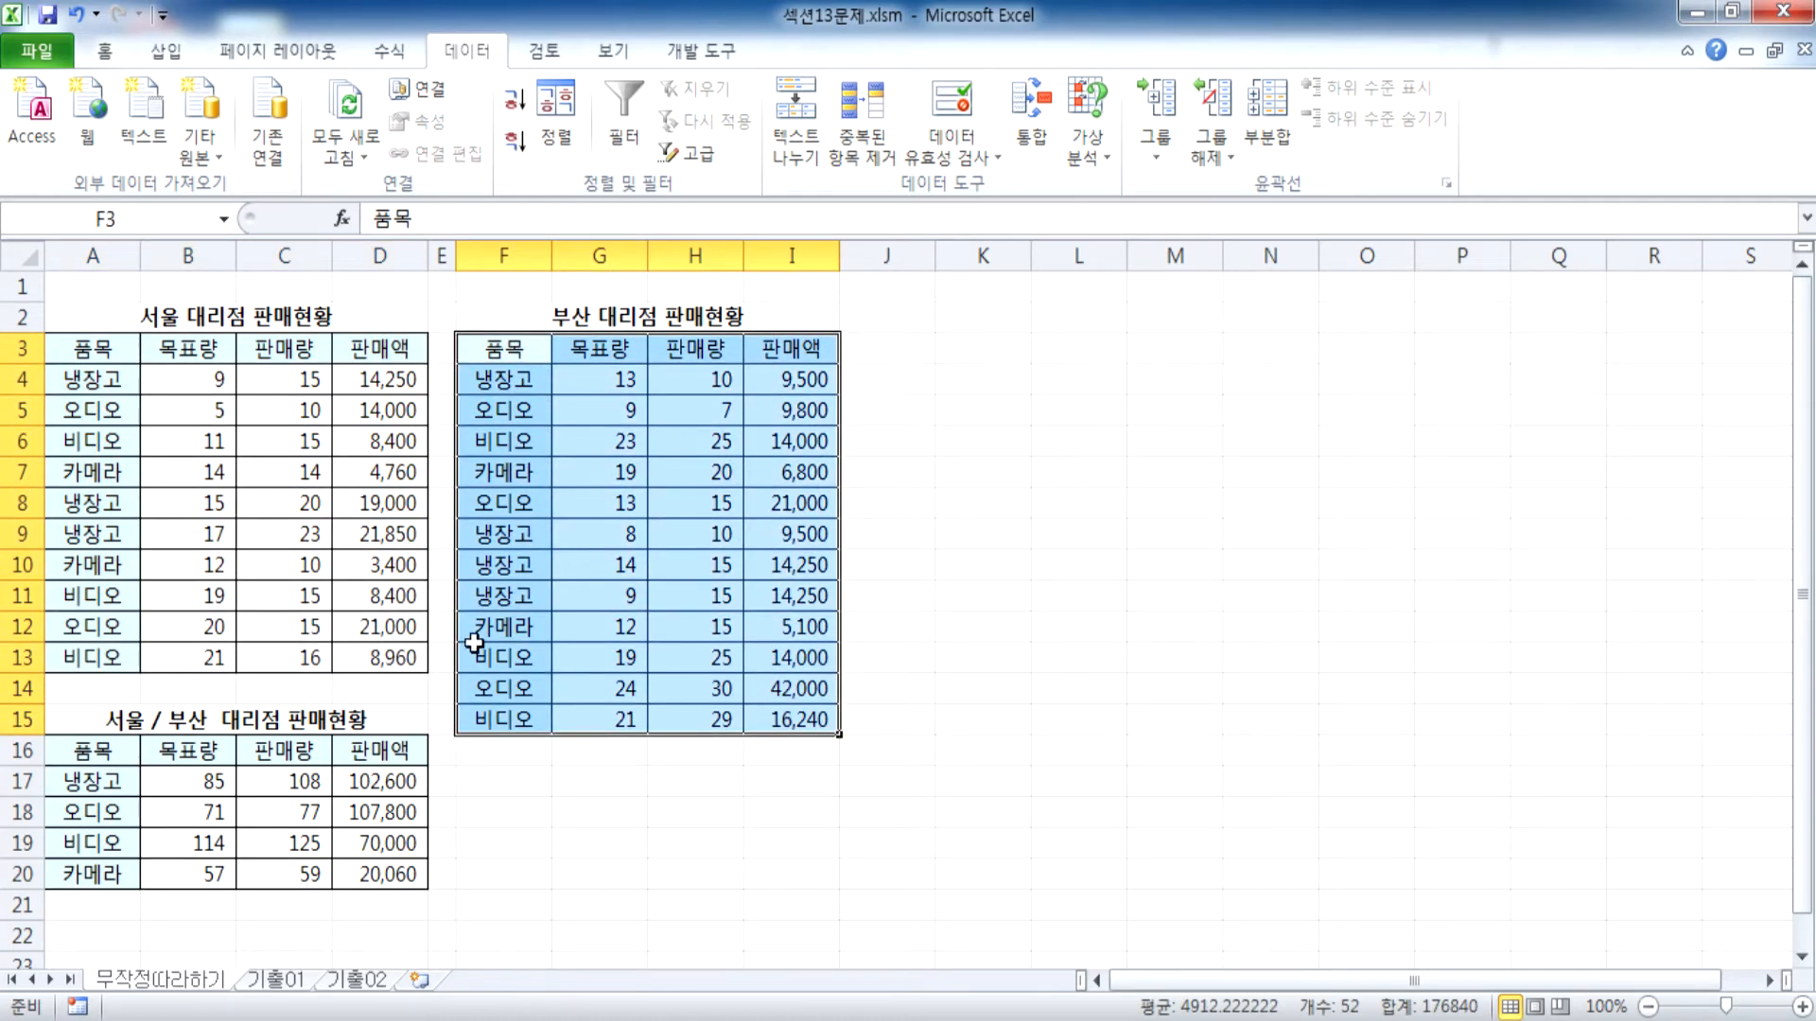
Compare the 냉장고 rows in the Seoul and Busan tables with the consolidated 냉장고 row
{"action": "left_click_drag", "start_coordinate": [105, 380], "coordinate": [376, 379]}
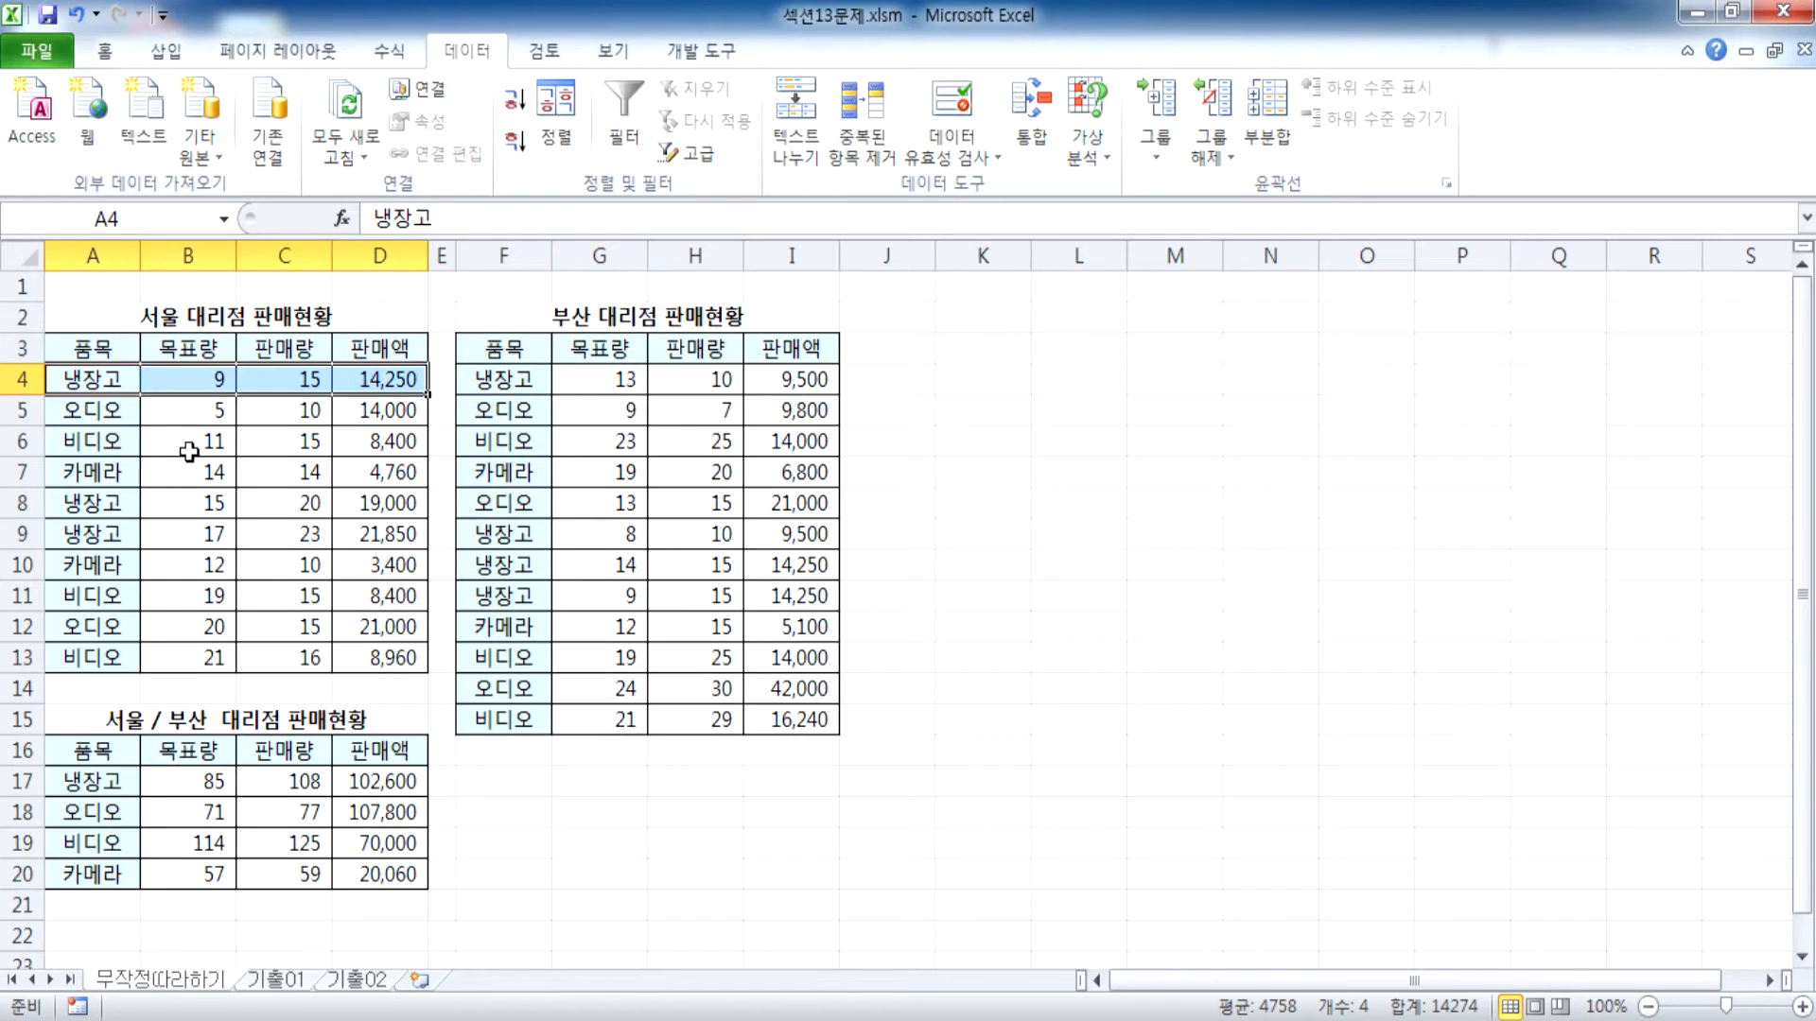
{"action": "left_click_drag", "start_coordinate": [95, 503], "coordinate": [381, 526]}
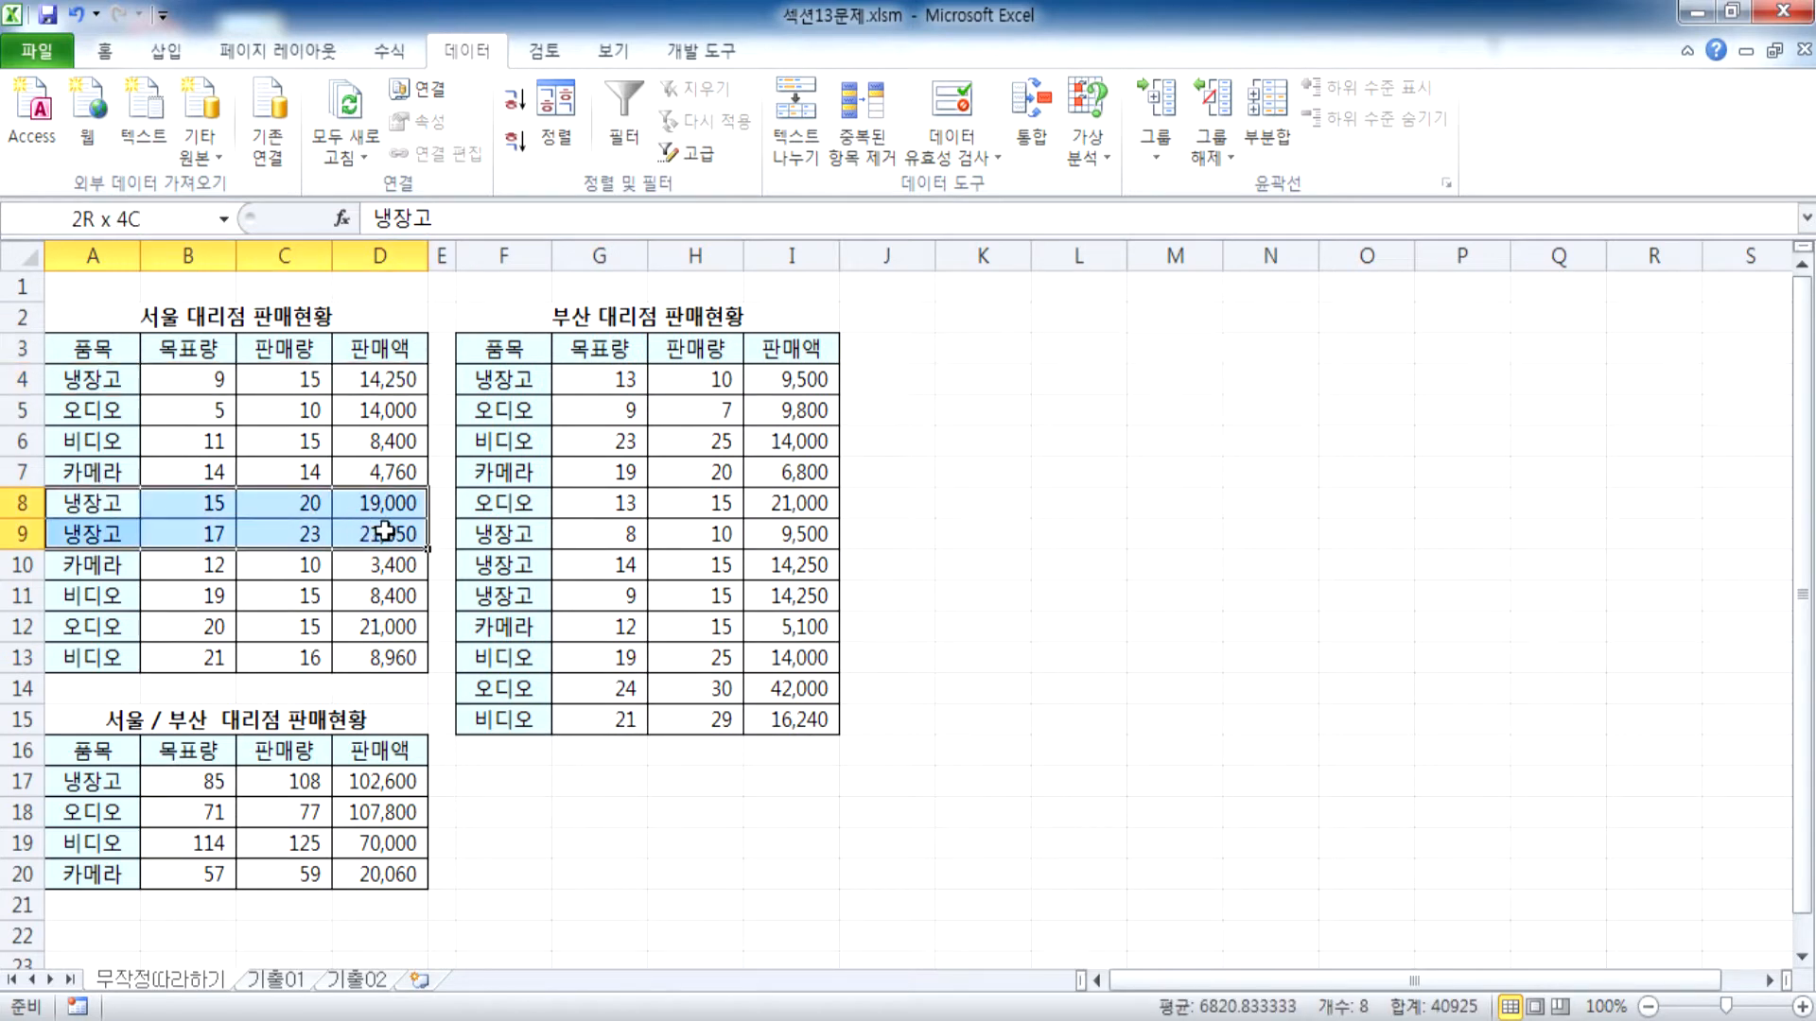
{"action": "left_click_drag", "start_coordinate": [511, 378], "coordinate": [783, 381]}
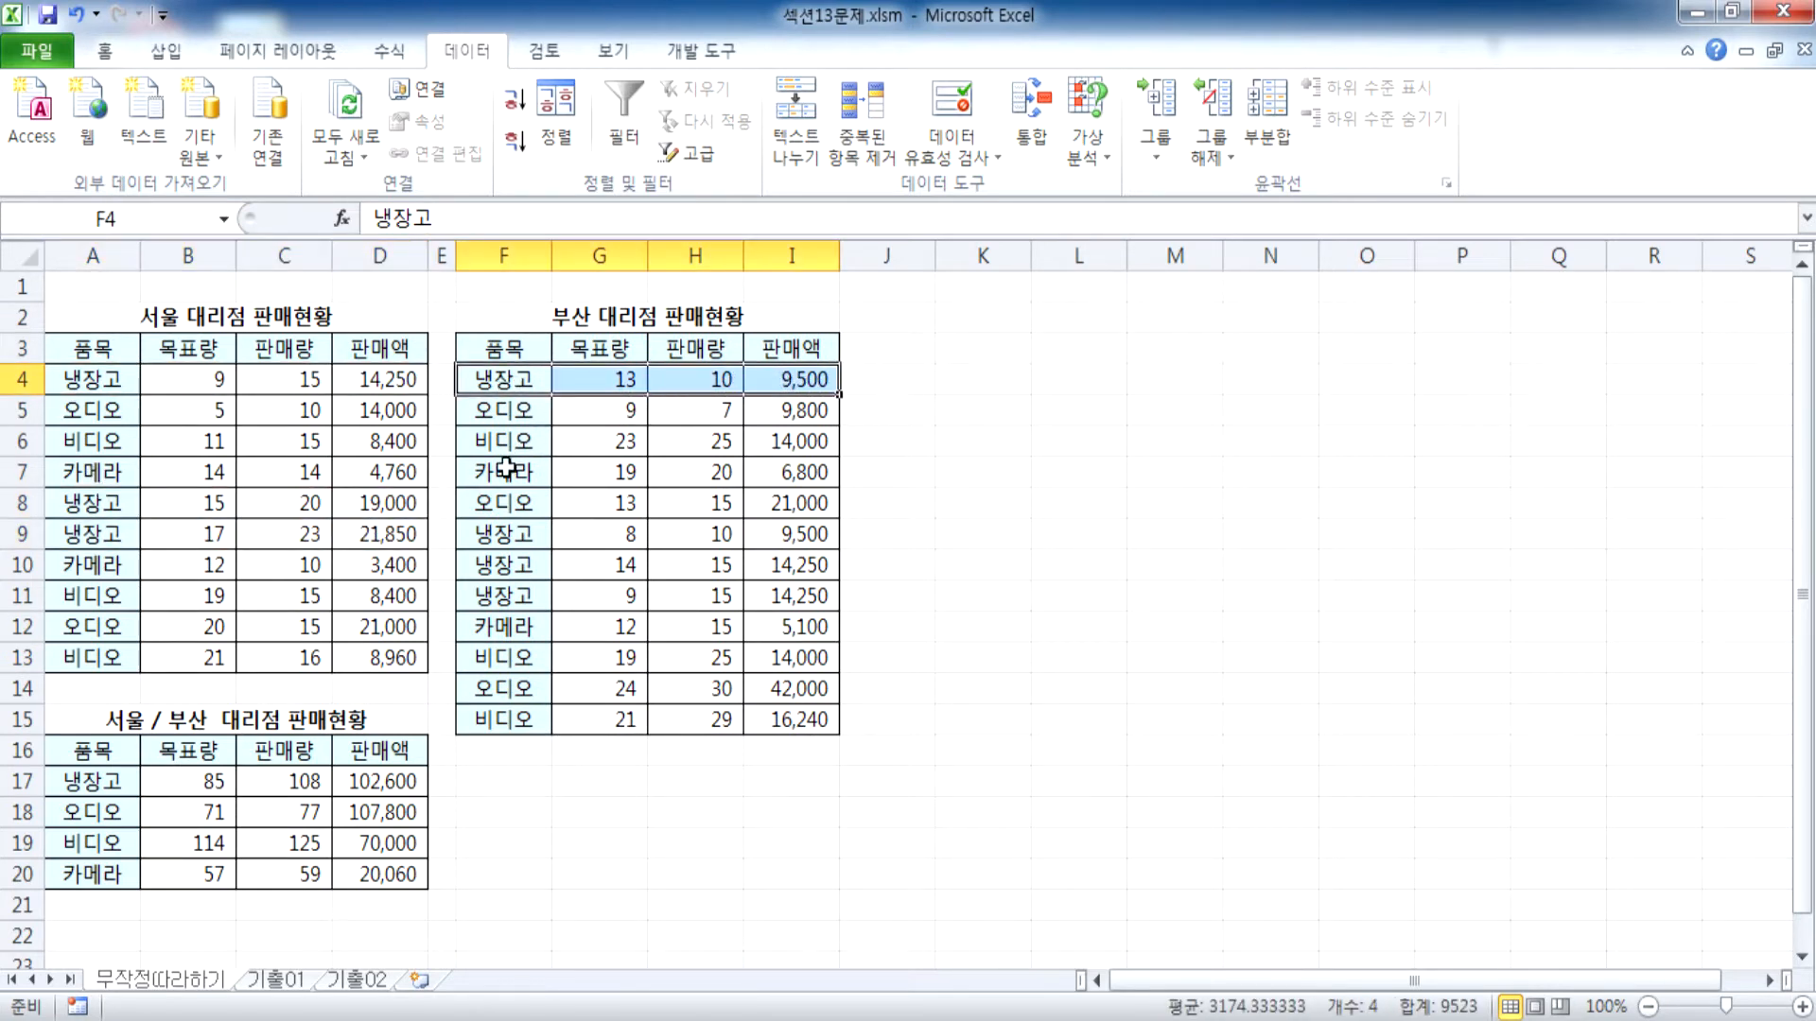
{"action": "left_click_drag", "start_coordinate": [501, 531], "coordinate": [764, 596]}
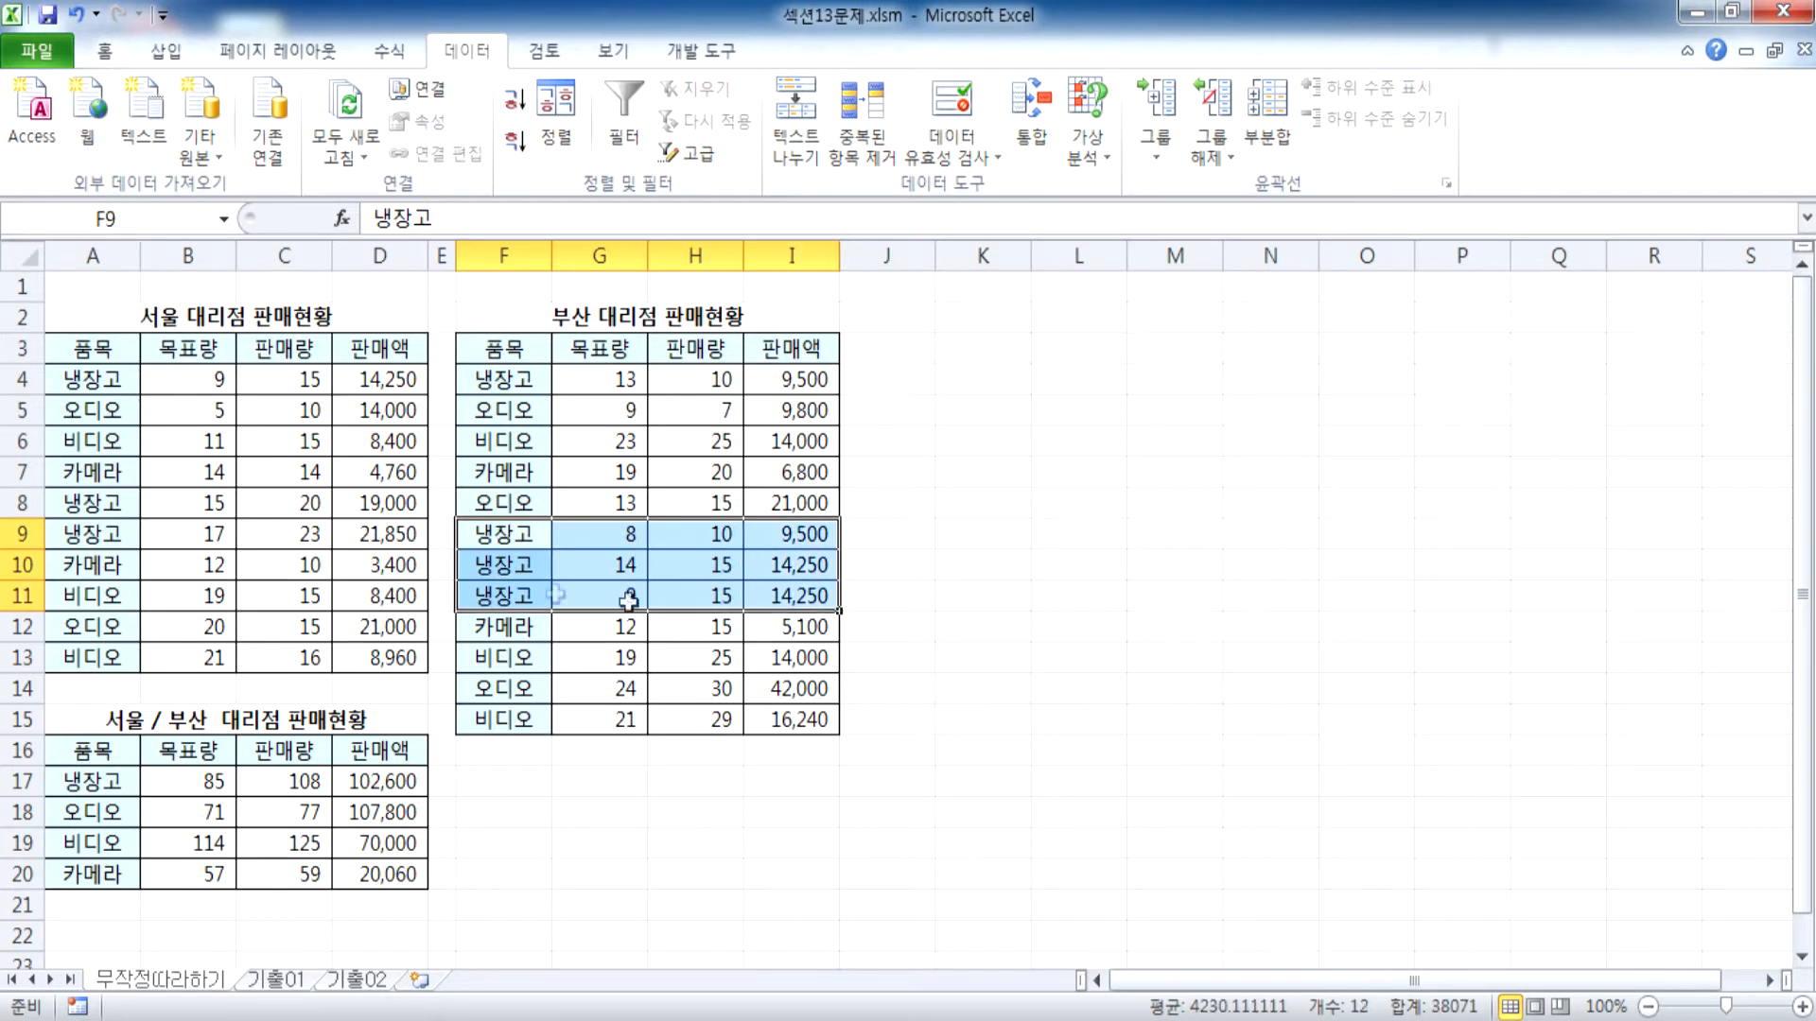
{"action": "left_click", "coordinate": [82, 785]}
{"action": "left_click_drag", "start_coordinate": [325, 787], "coordinate": [351, 786]}
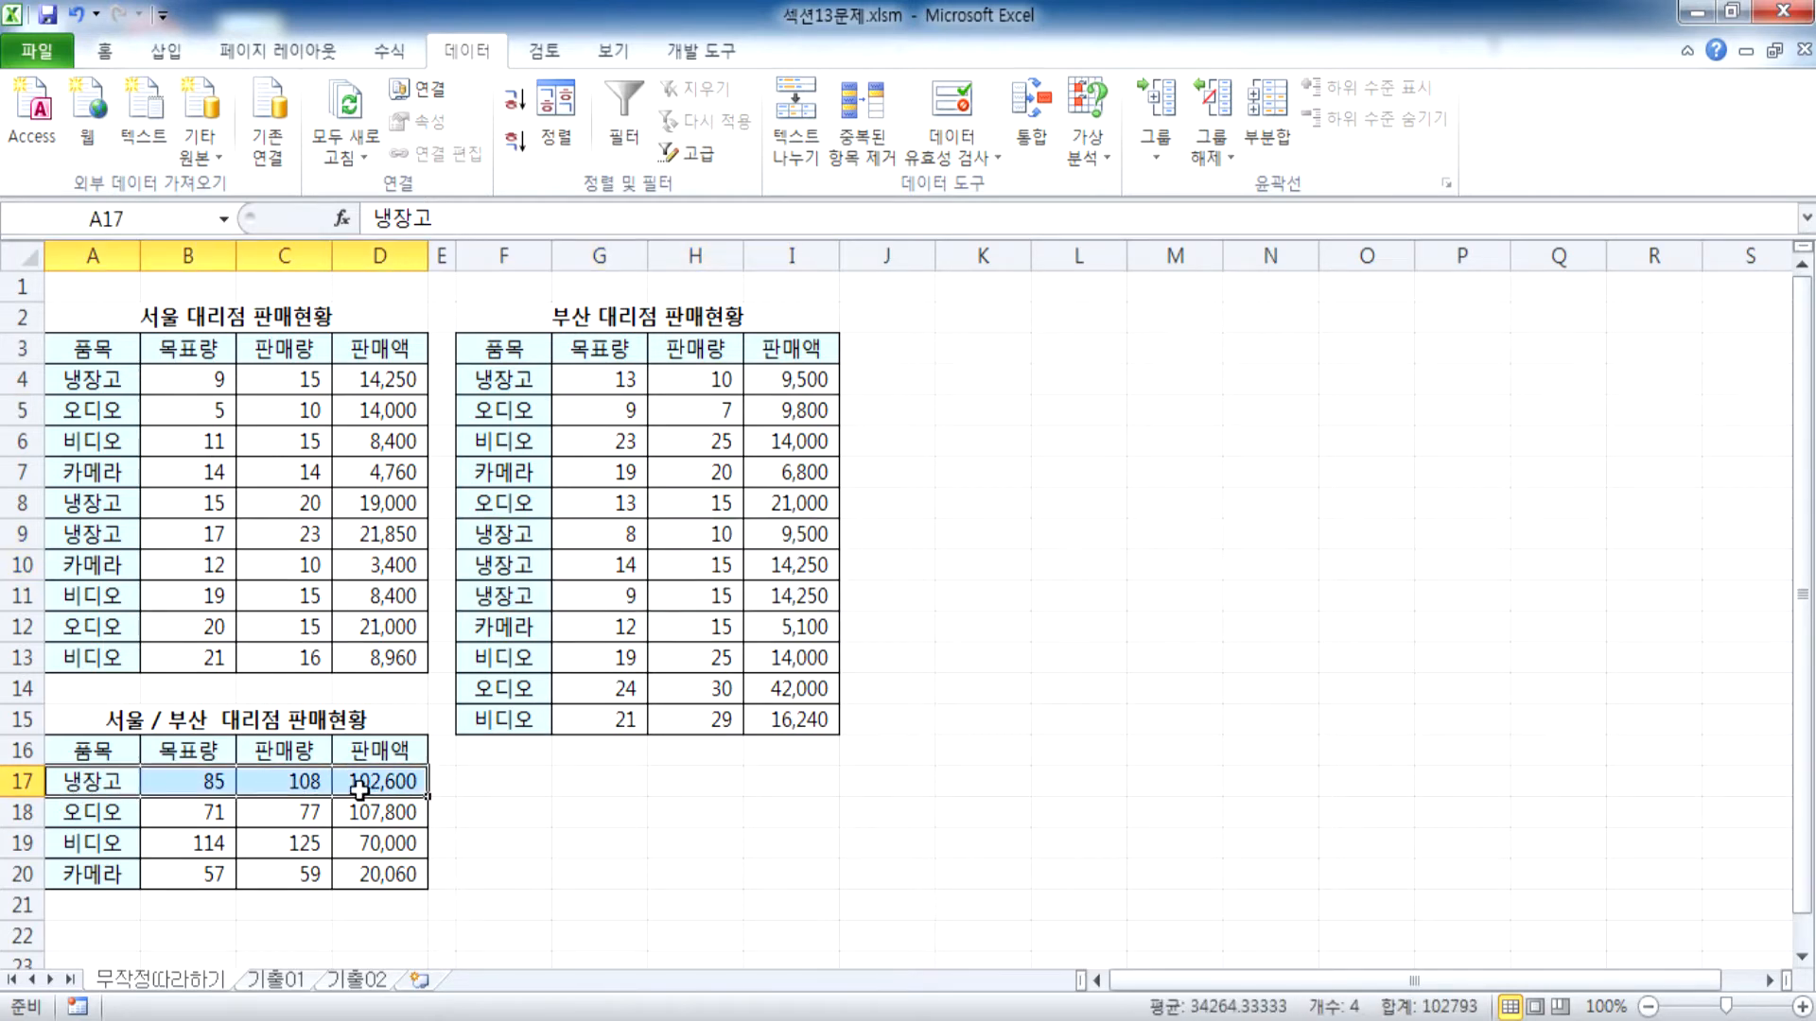
{"action": "scroll", "coordinate": [359, 802], "scroll_direction": "down", "scroll_amount": 2}
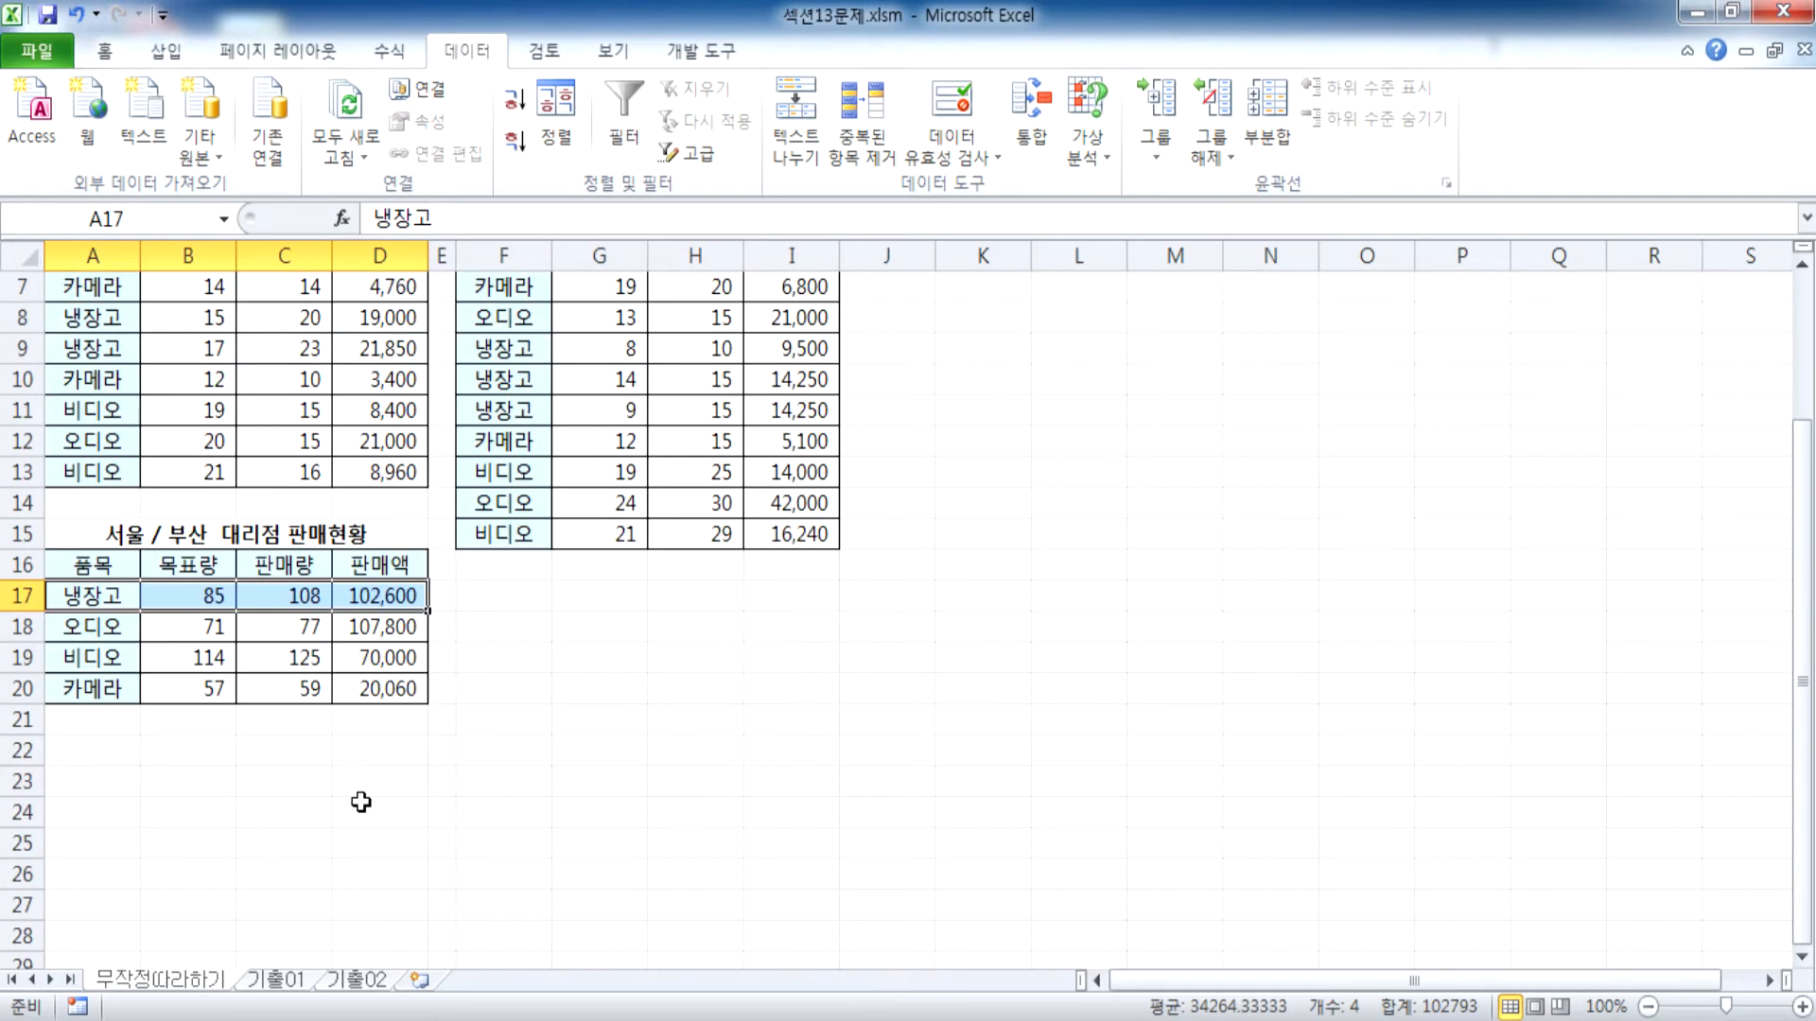
Examine the 냉장고 rows and the 품목 and 목표량 columns of the Seoul and Busan source tables
{"action": "scroll", "coordinate": [360, 802], "scroll_direction": "up", "scroll_amount": 2}
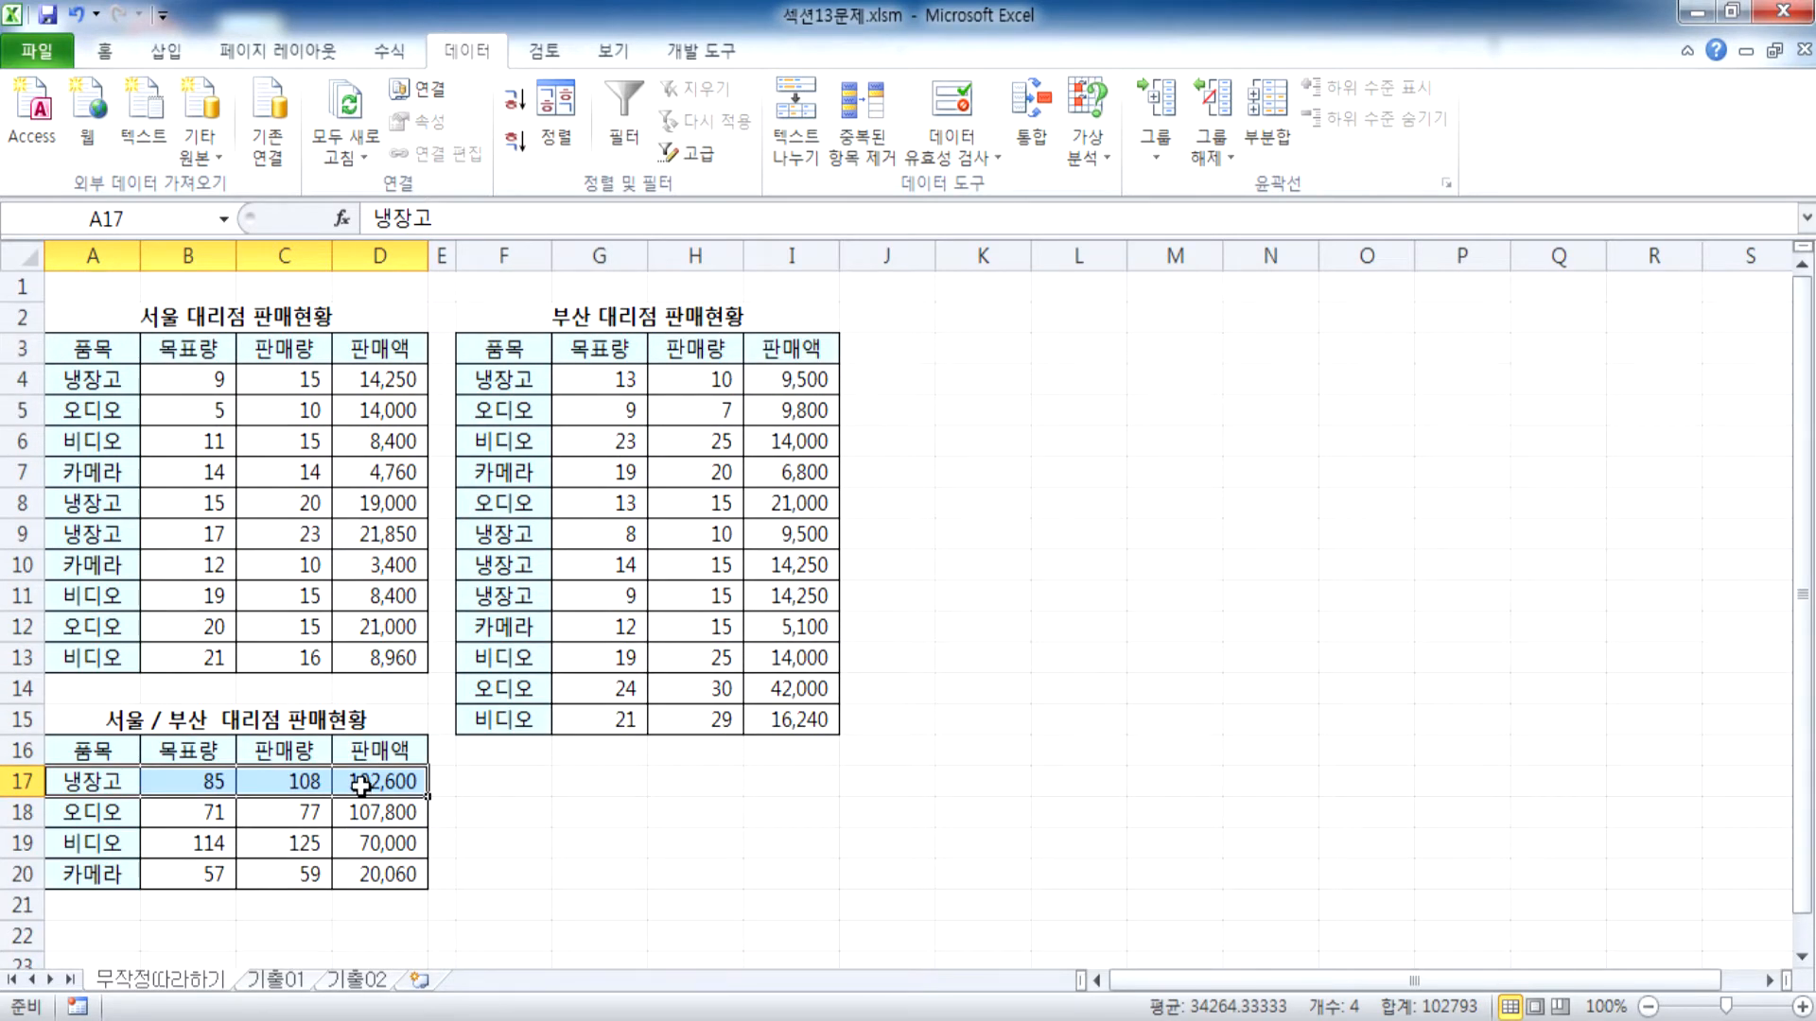
{"action": "left_click", "coordinate": [534, 597]}
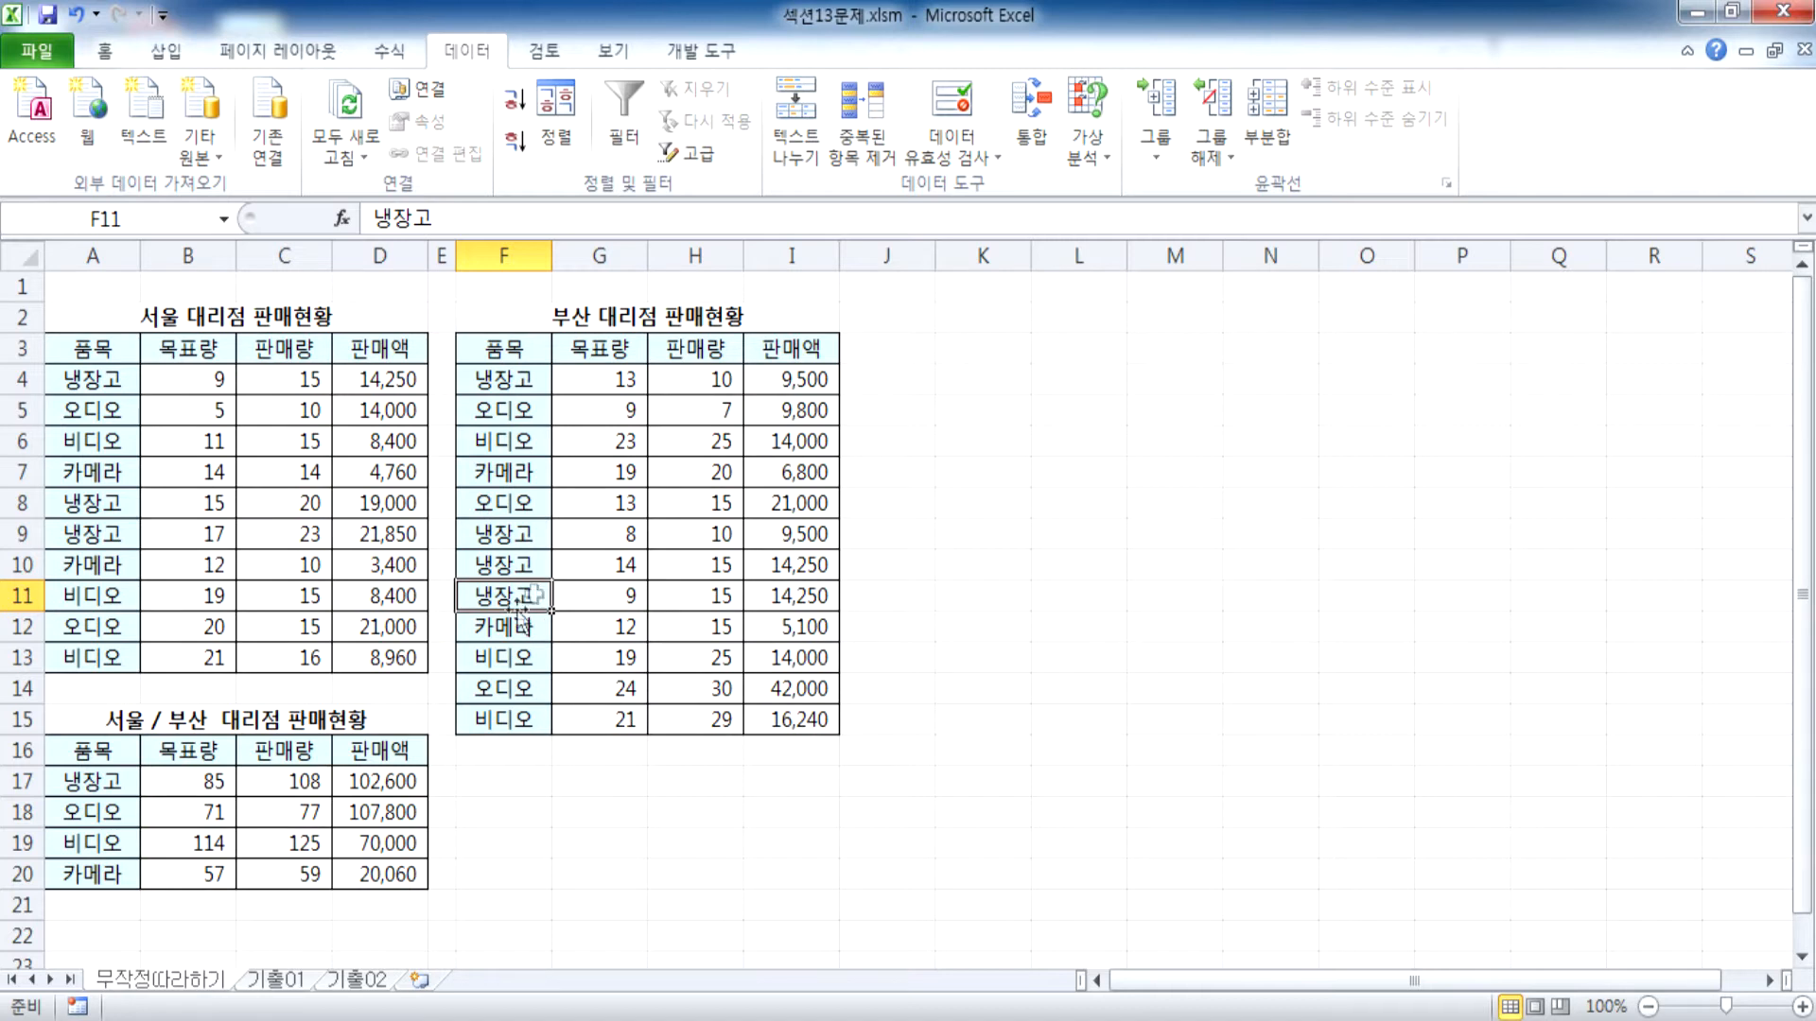
{"action": "left_click", "coordinate": [102, 379]}
{"action": "left_click", "coordinate": [184, 381]}
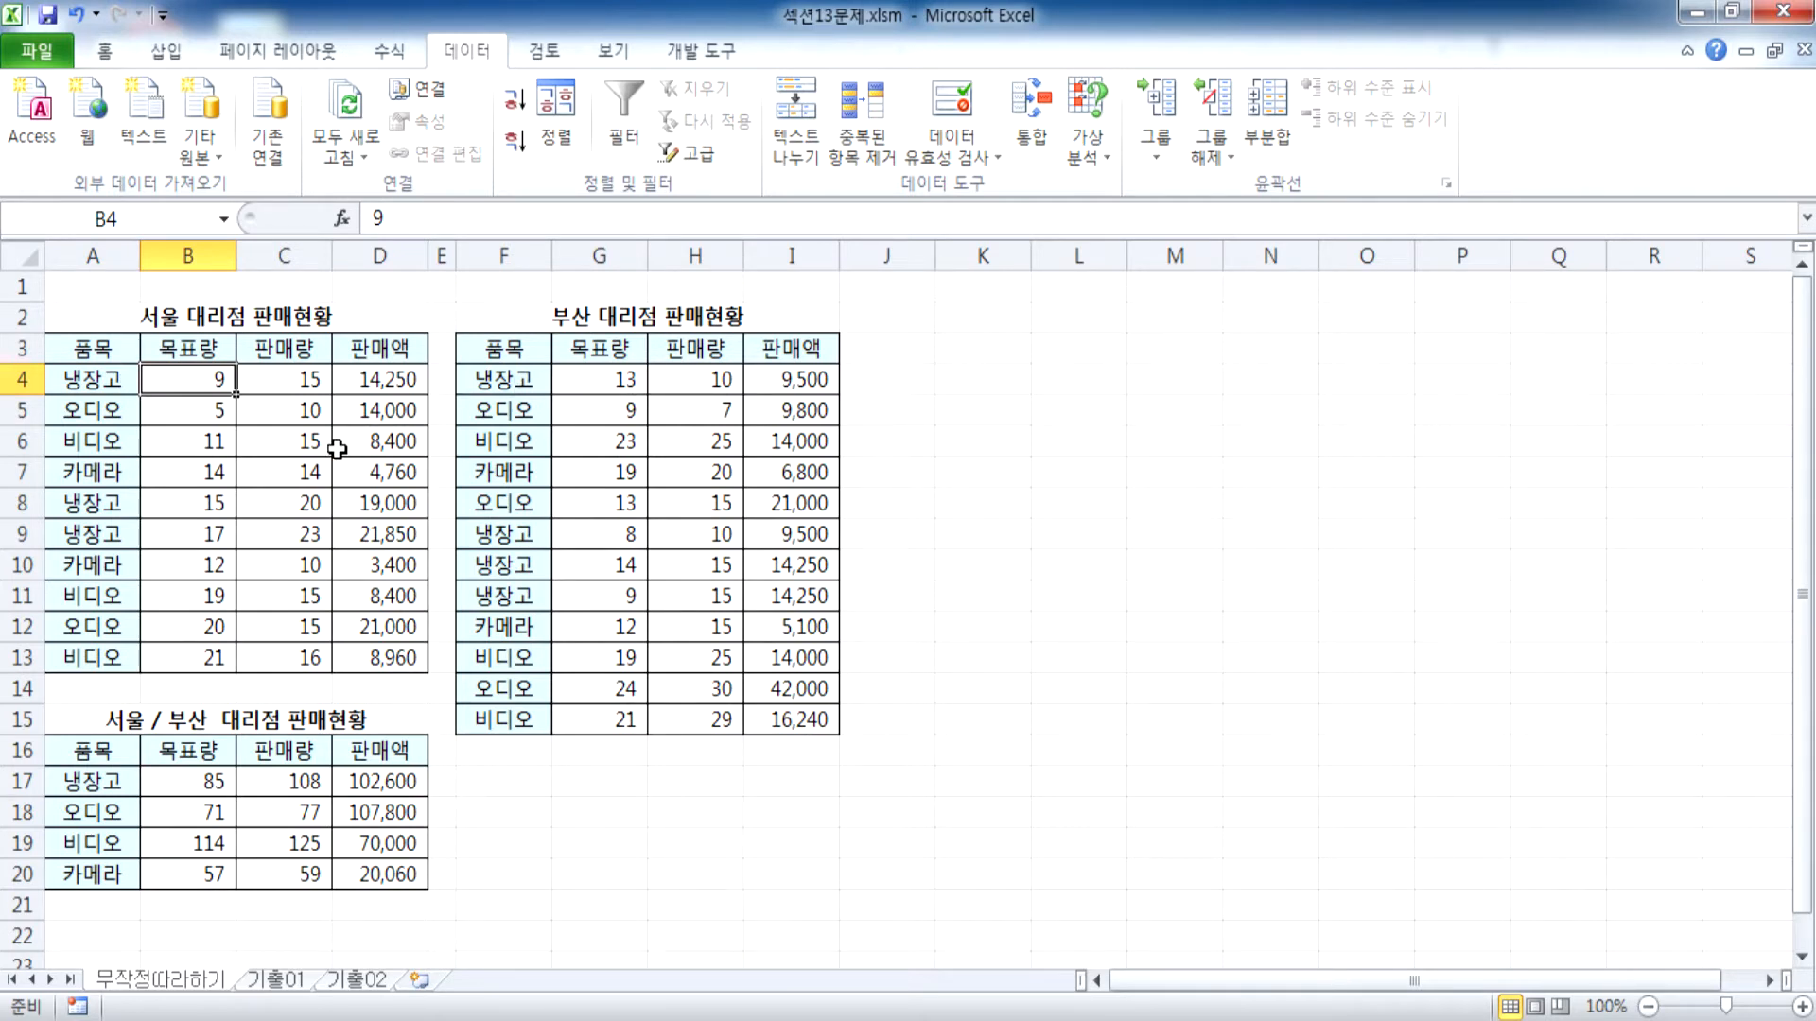
{"action": "left_click_drag", "start_coordinate": [72, 350], "coordinate": [200, 666]}
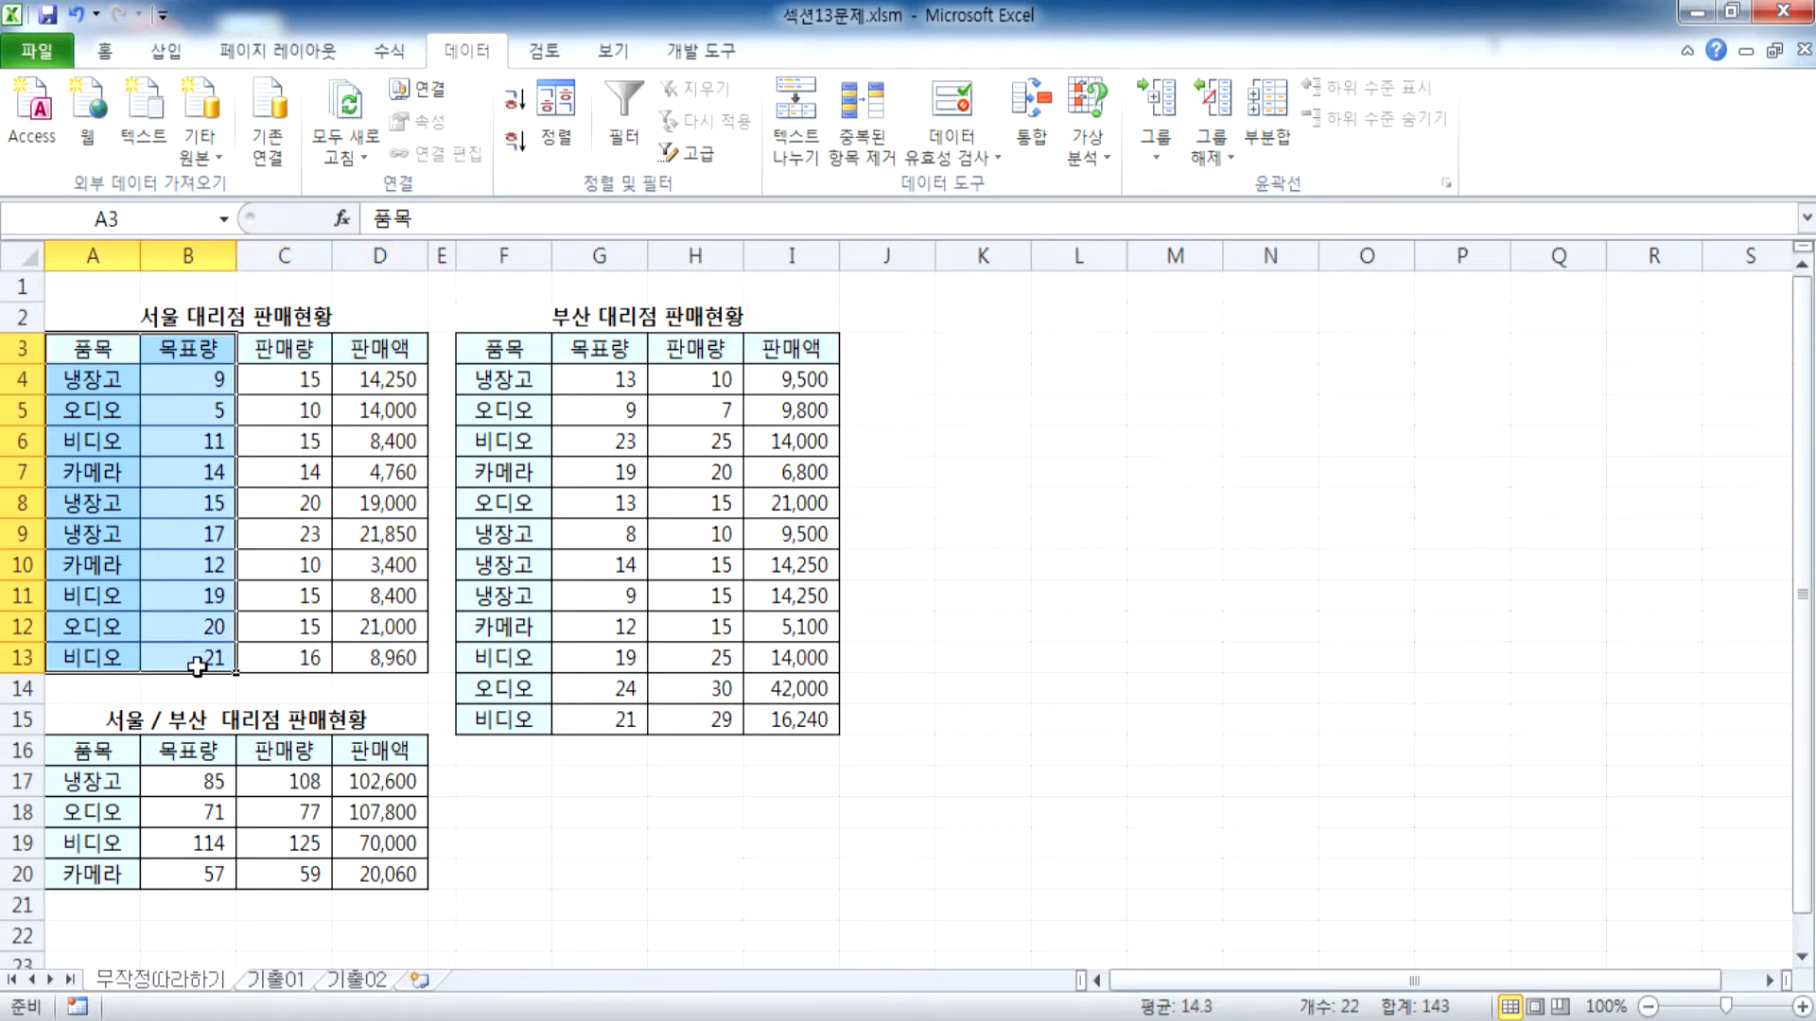
{"action": "left_click", "coordinate": [182, 383]}
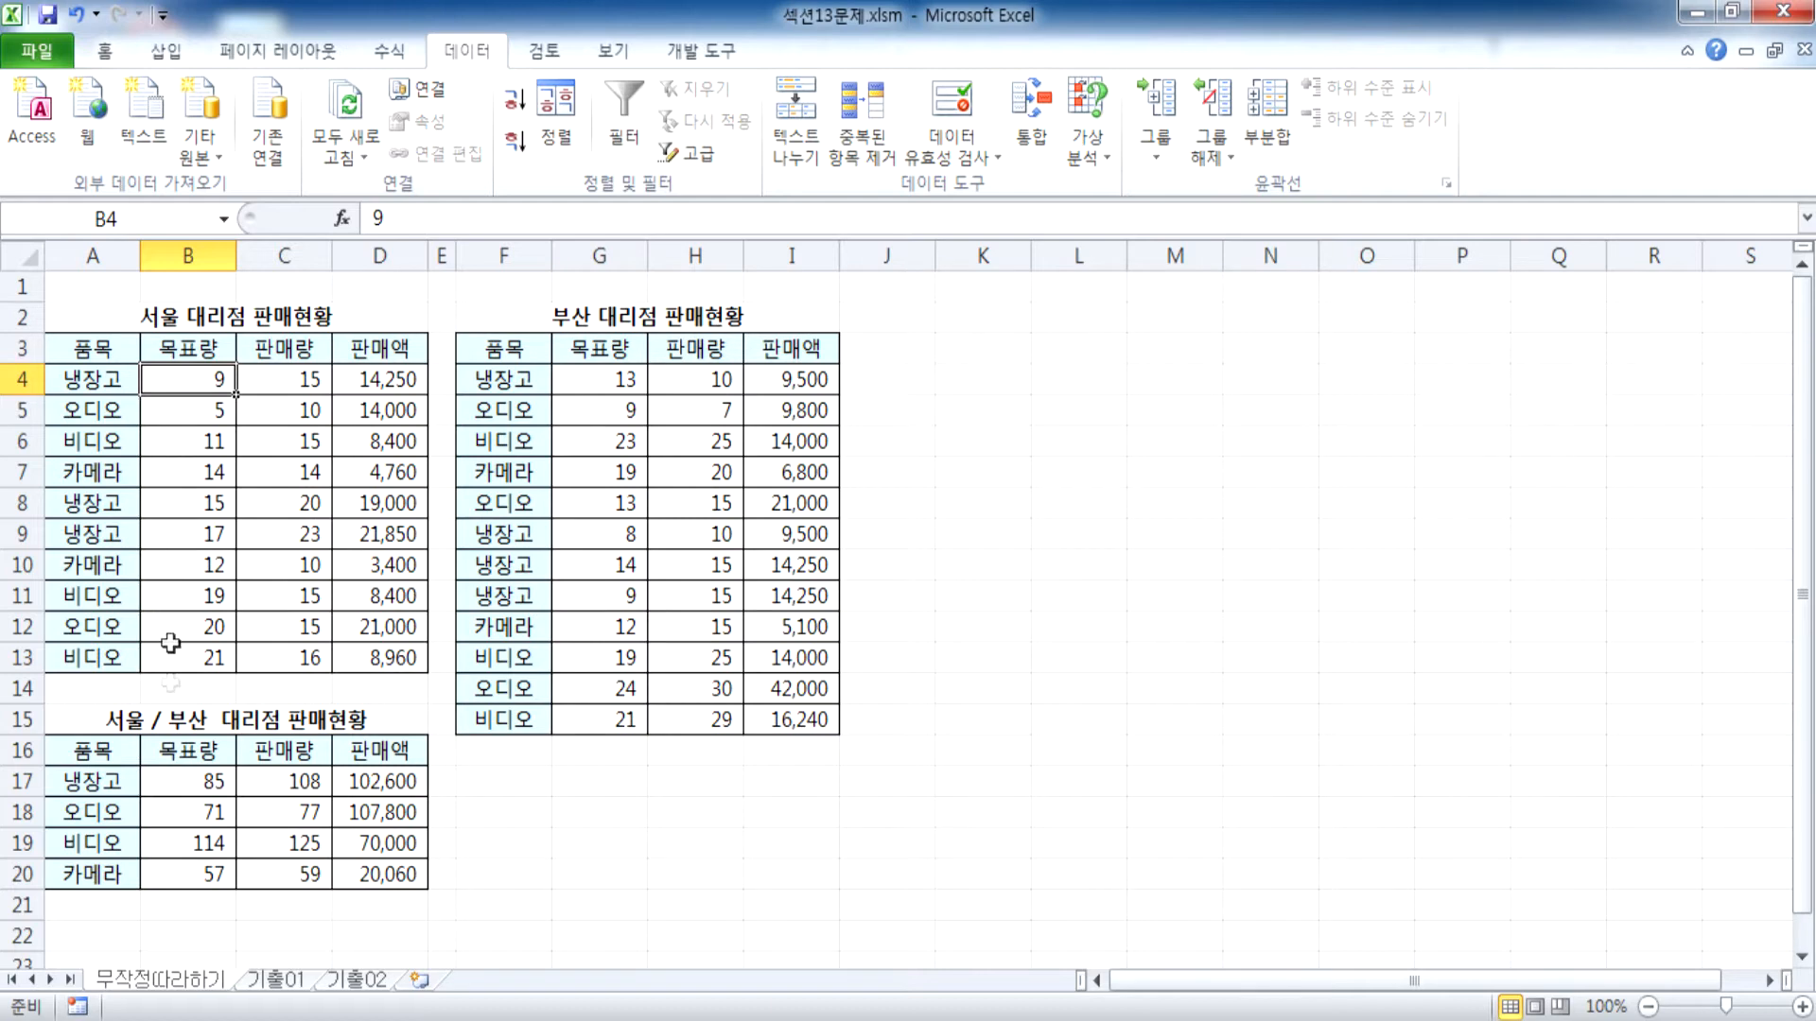
Switch to the 기출01 sheet and review the function choices Consolidate offers for the nationality table I4:J9
{"action": "left_click", "coordinate": [288, 982]}
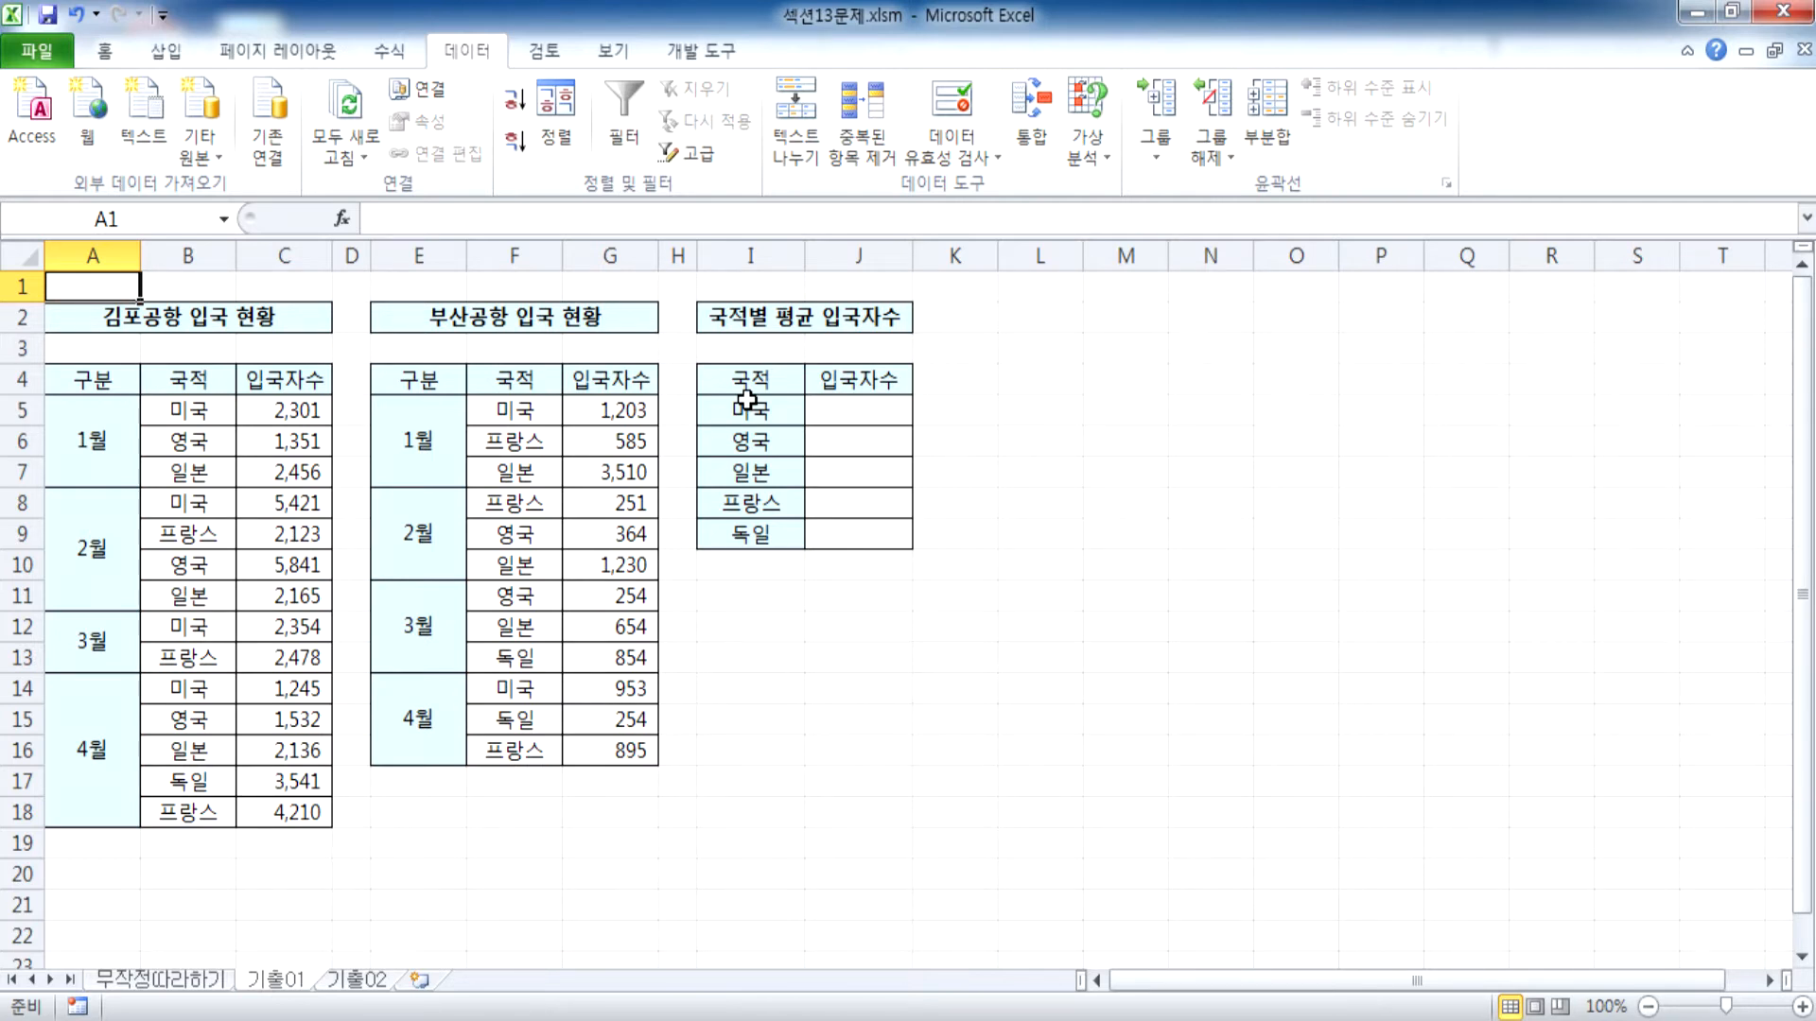
{"action": "left_click_drag", "start_coordinate": [752, 378], "coordinate": [857, 532]}
{"action": "left_click", "coordinate": [1031, 113]}
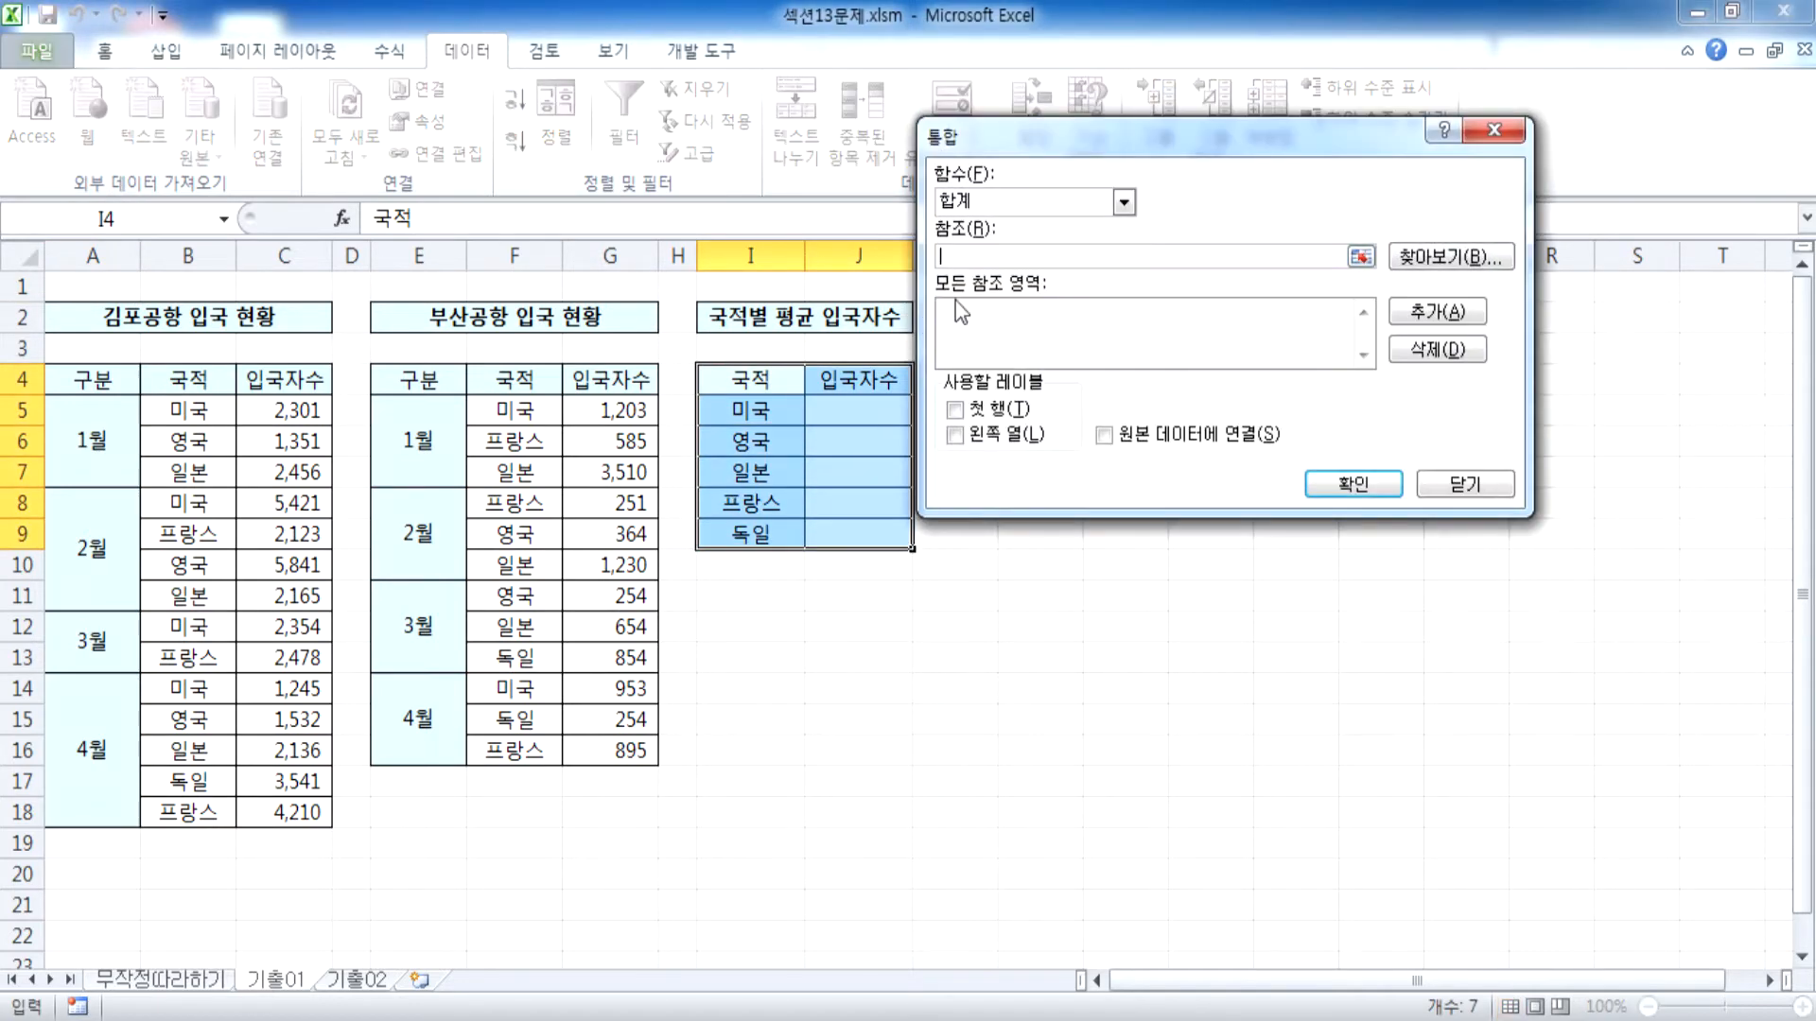
{"action": "left_click", "coordinate": [1123, 201]}
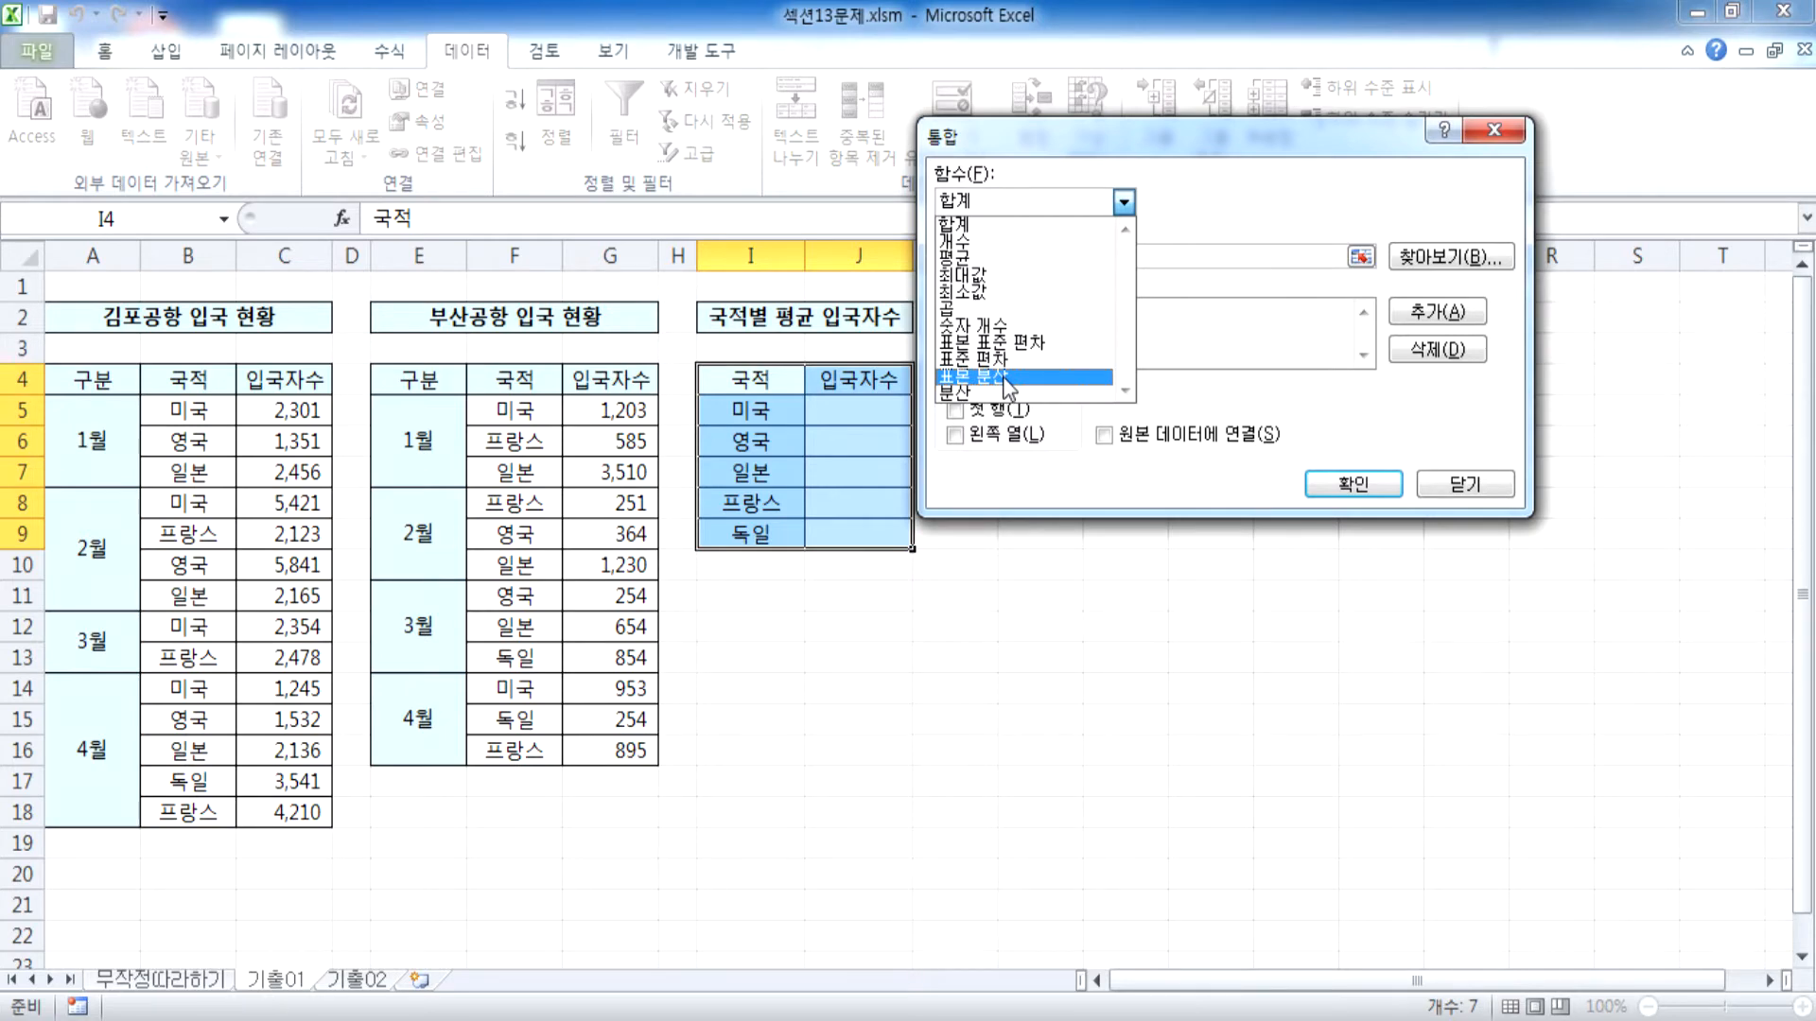
{"action": "left_click", "coordinate": [1465, 485]}
Start a consolidation into the nationality table I4:J9, headers included, using the 평균 function
{"action": "left_click_drag", "start_coordinate": [752, 379], "coordinate": [861, 406]}
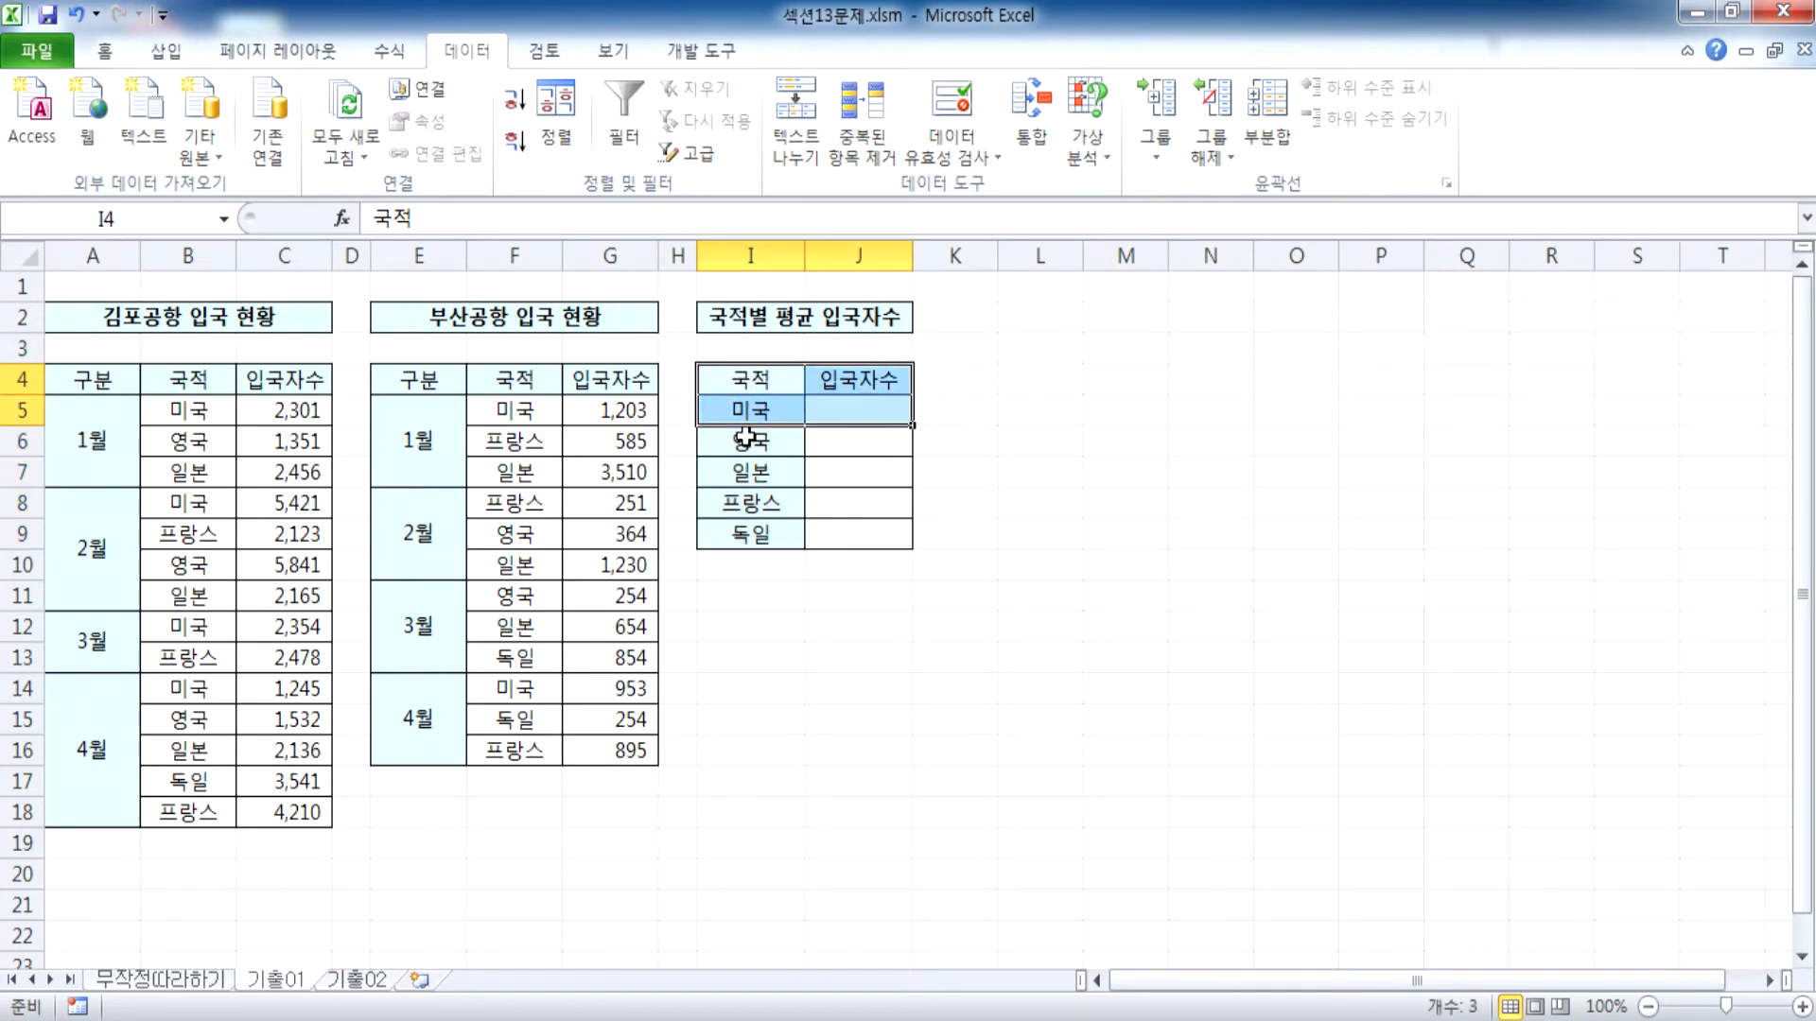
{"action": "left_click_drag", "start_coordinate": [750, 379], "coordinate": [833, 530]}
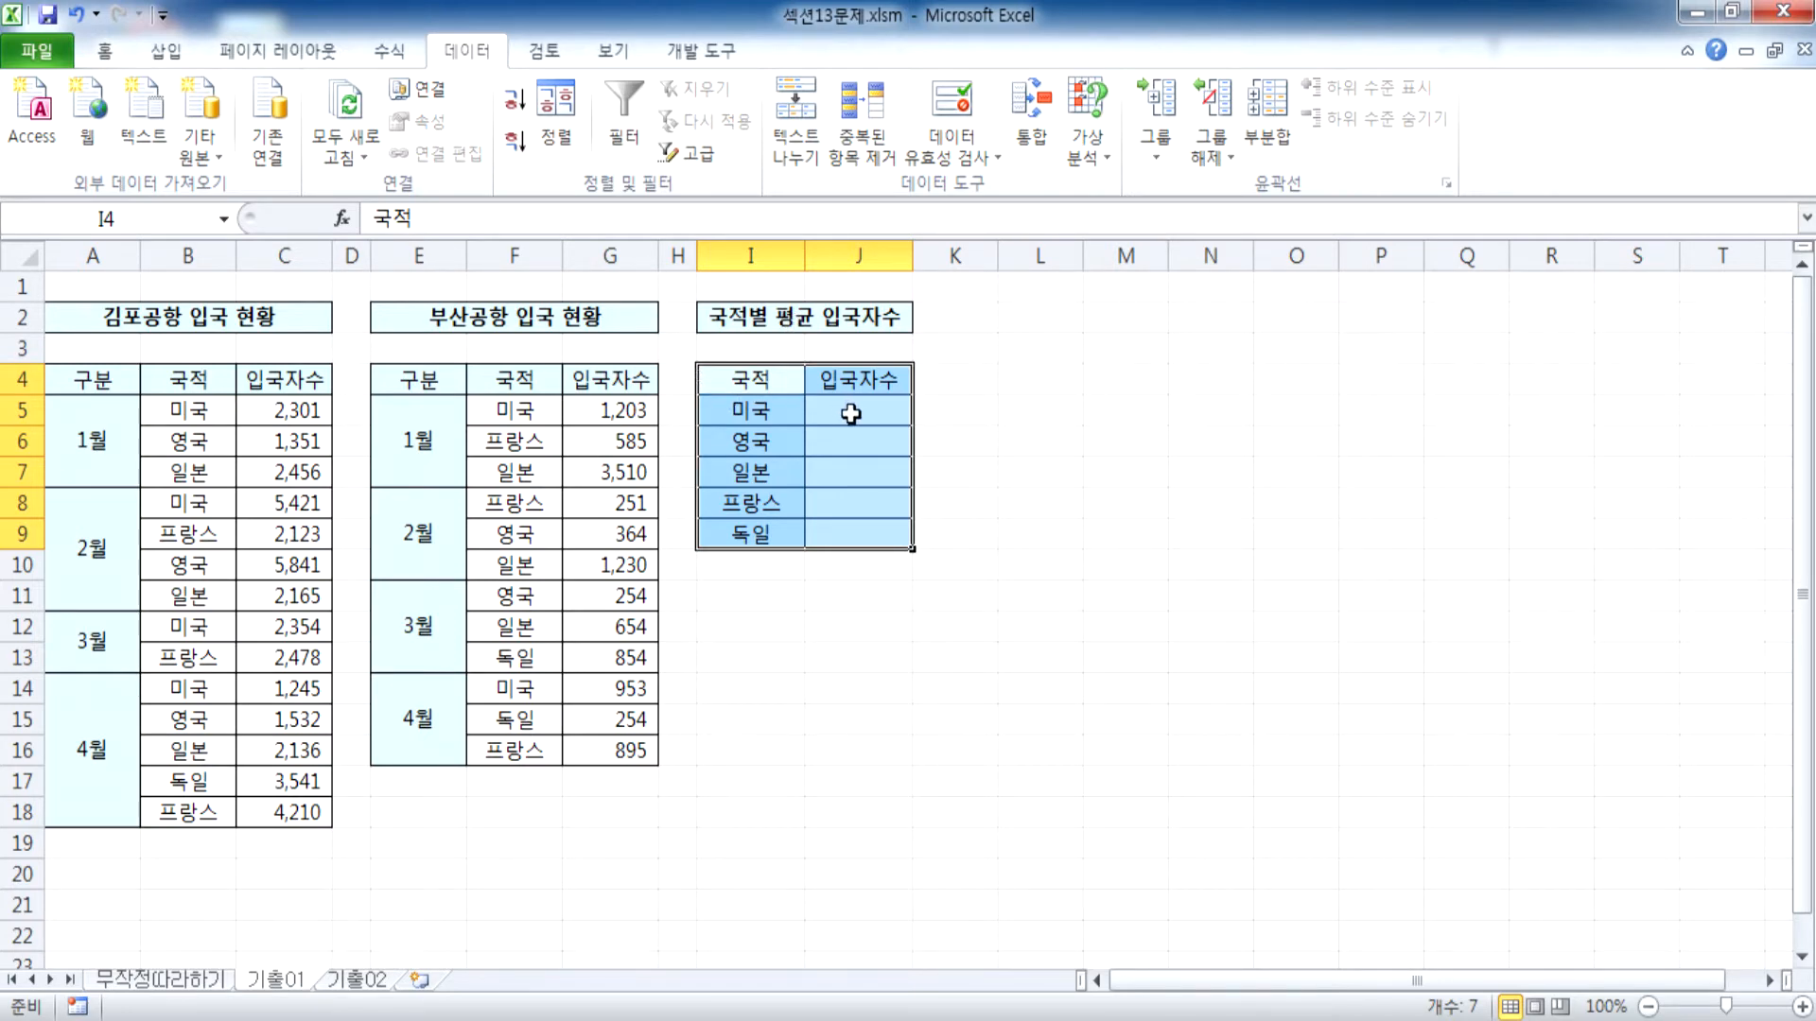
{"action": "scroll", "coordinate": [851, 412], "scroll_direction": "up", "scroll_amount": 2, "text": "ctrl"}
{"action": "left_click_drag", "start_coordinate": [941, 381], "coordinate": [1132, 575]}
{"action": "left_click", "coordinate": [1031, 108]}
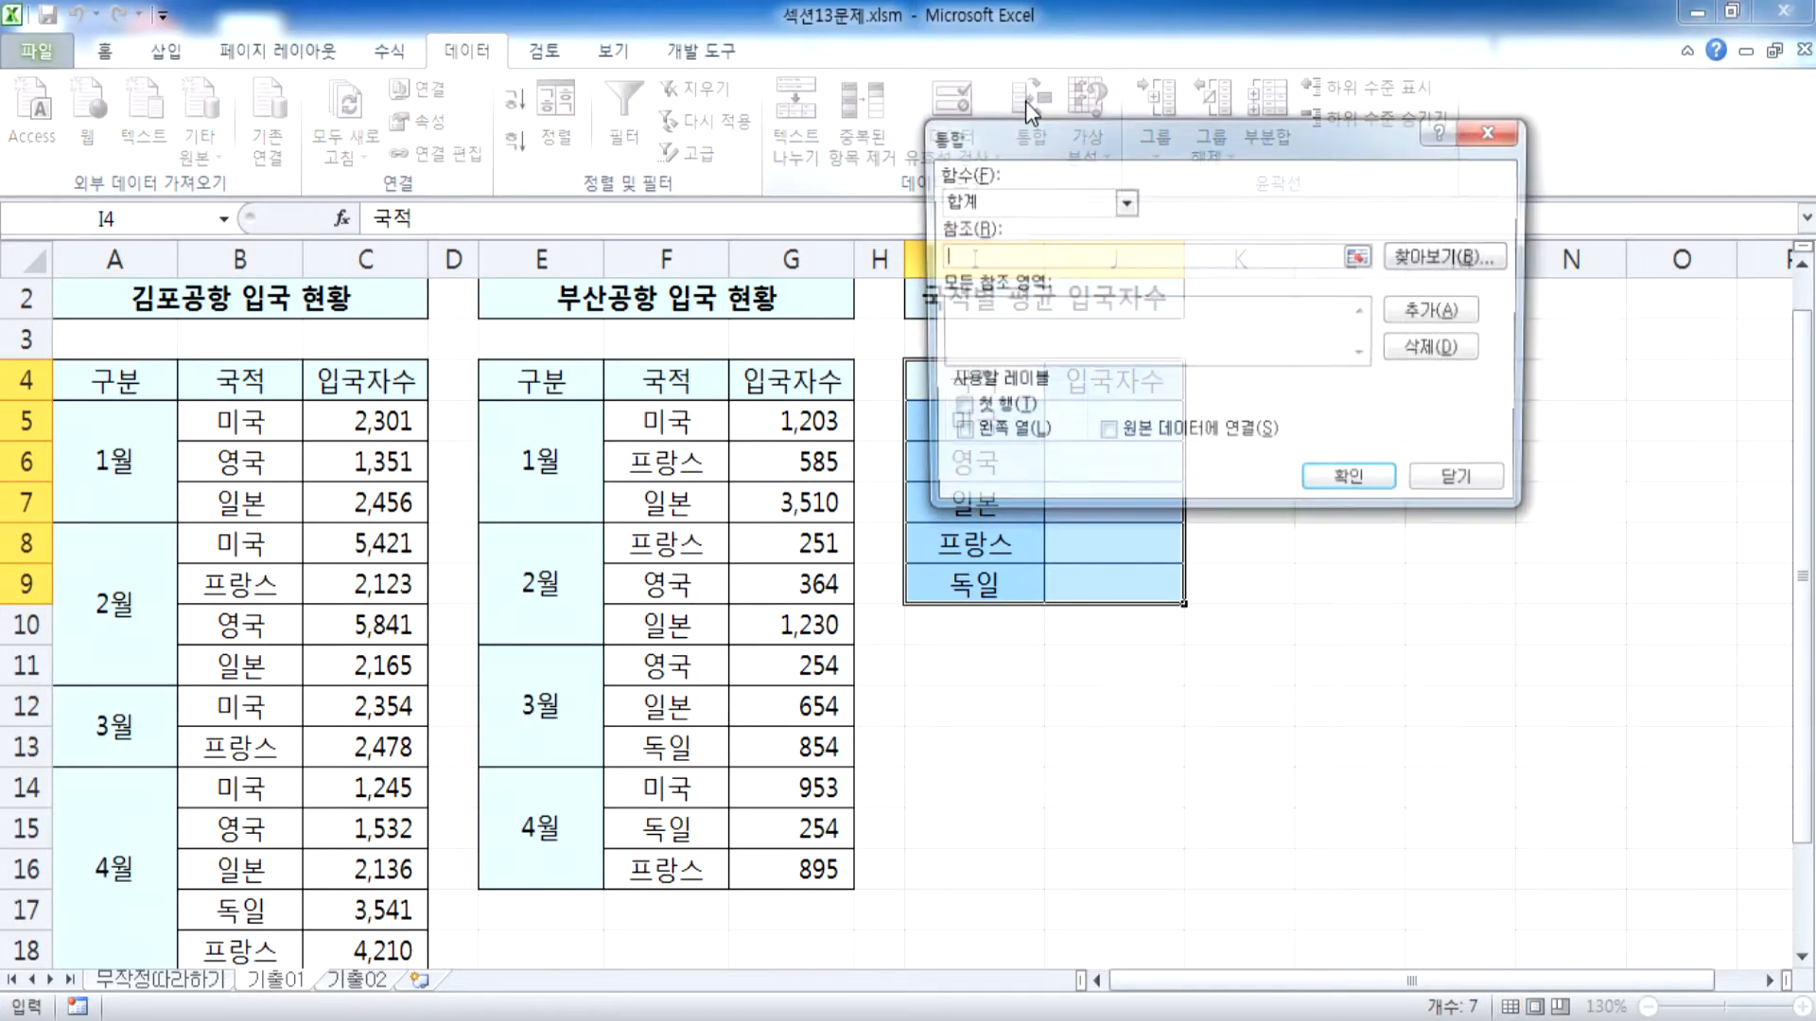
{"action": "left_click", "coordinate": [1014, 199]}
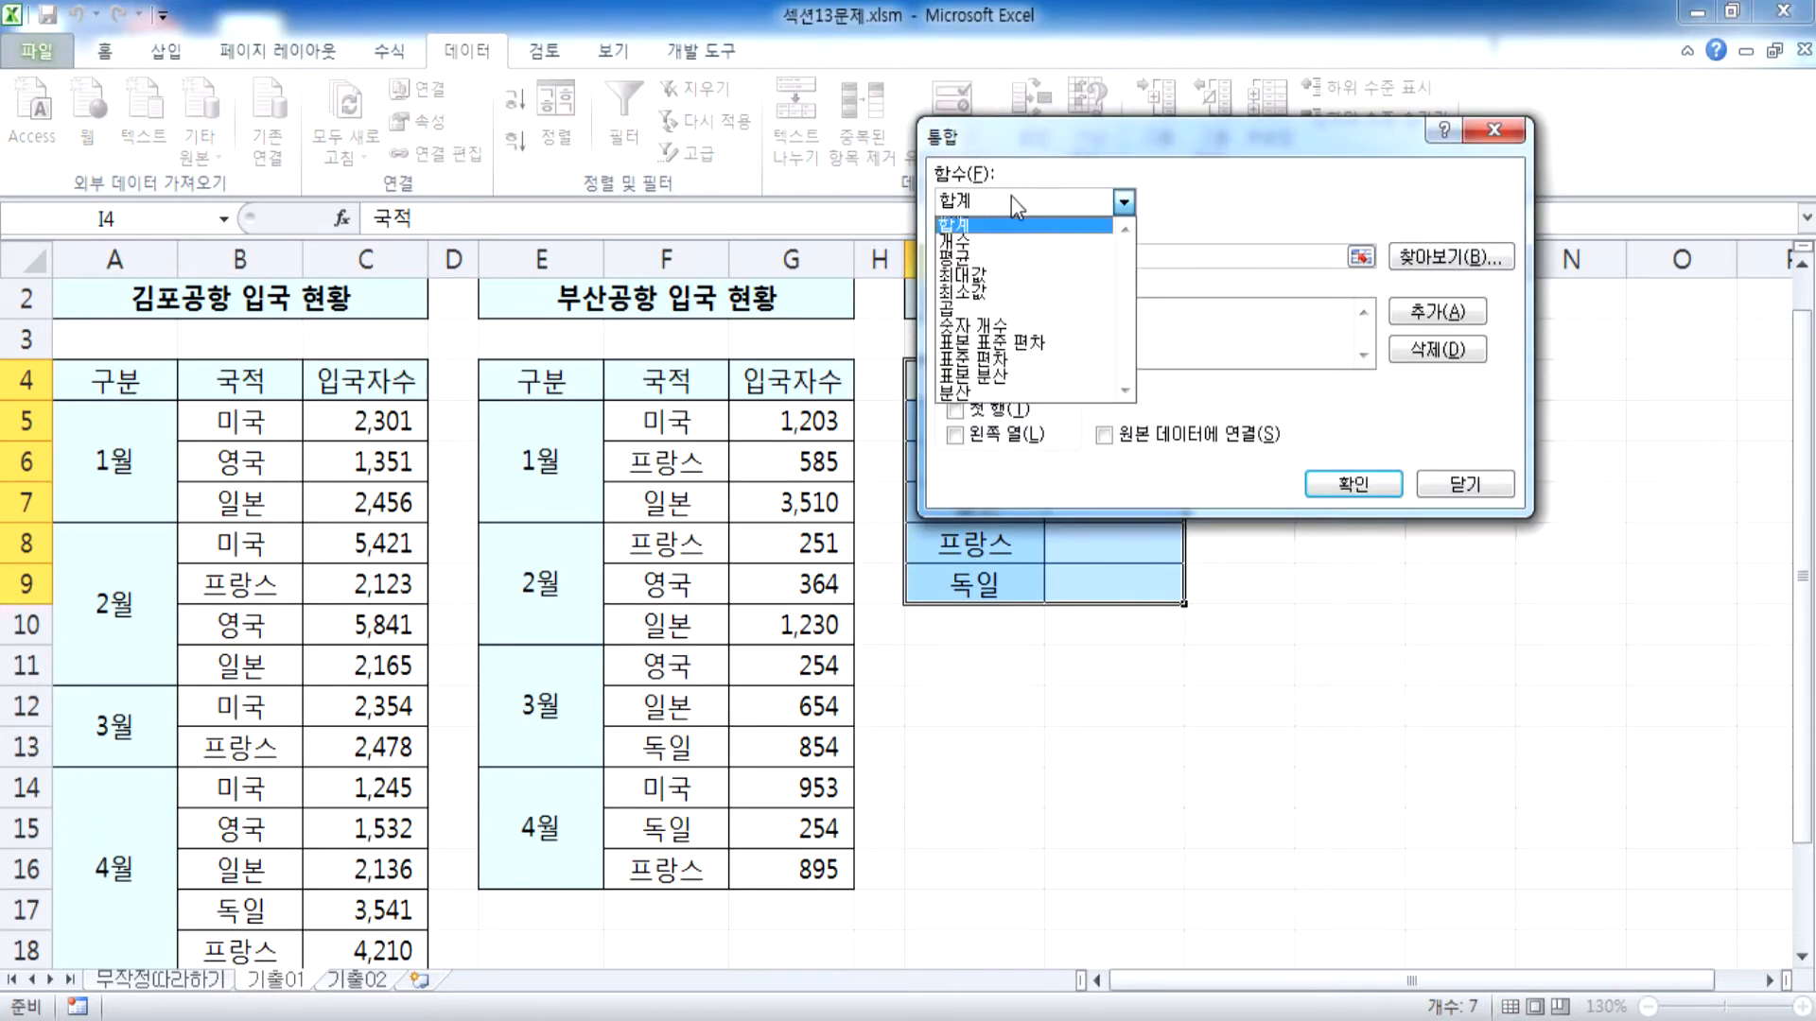
{"action": "left_click", "coordinate": [988, 281]}
Add the 국적 and 입국자수 columns of the 김포공항 table, B4:C18, as the first consolidation reference
{"action": "left_click", "coordinate": [1060, 254]}
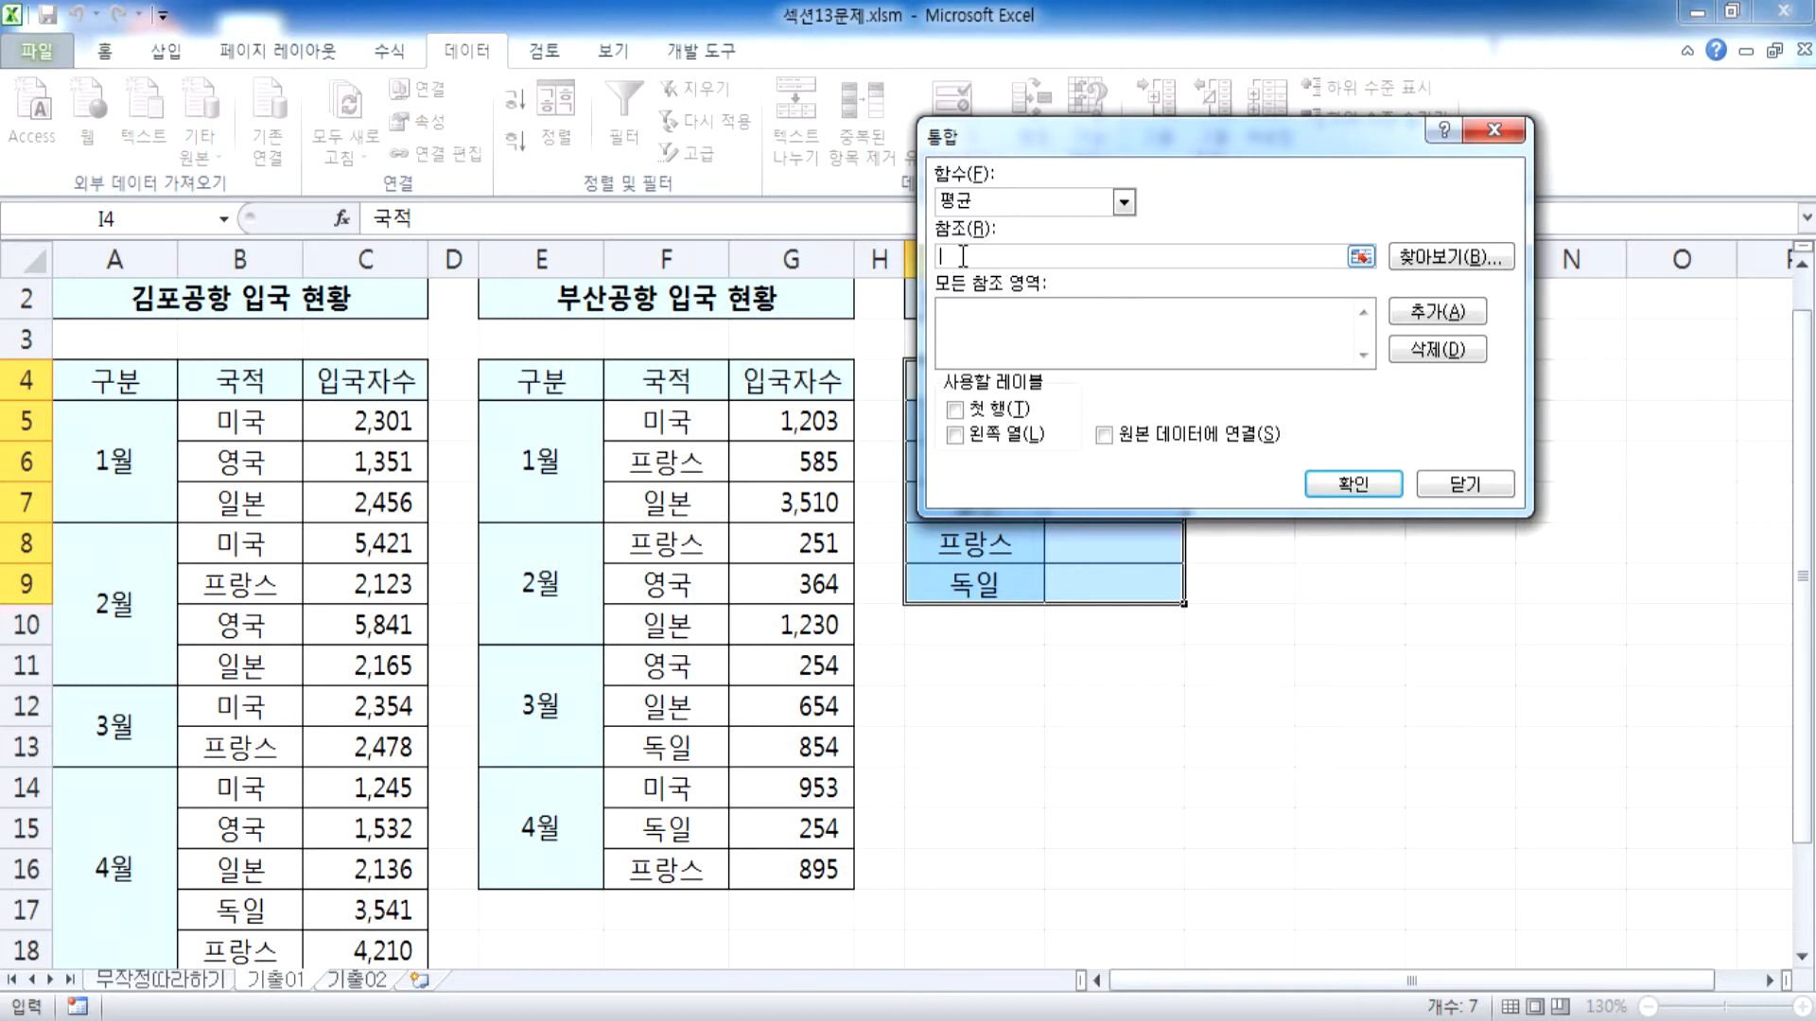
{"action": "left_click_drag", "start_coordinate": [99, 373], "coordinate": [372, 643]}
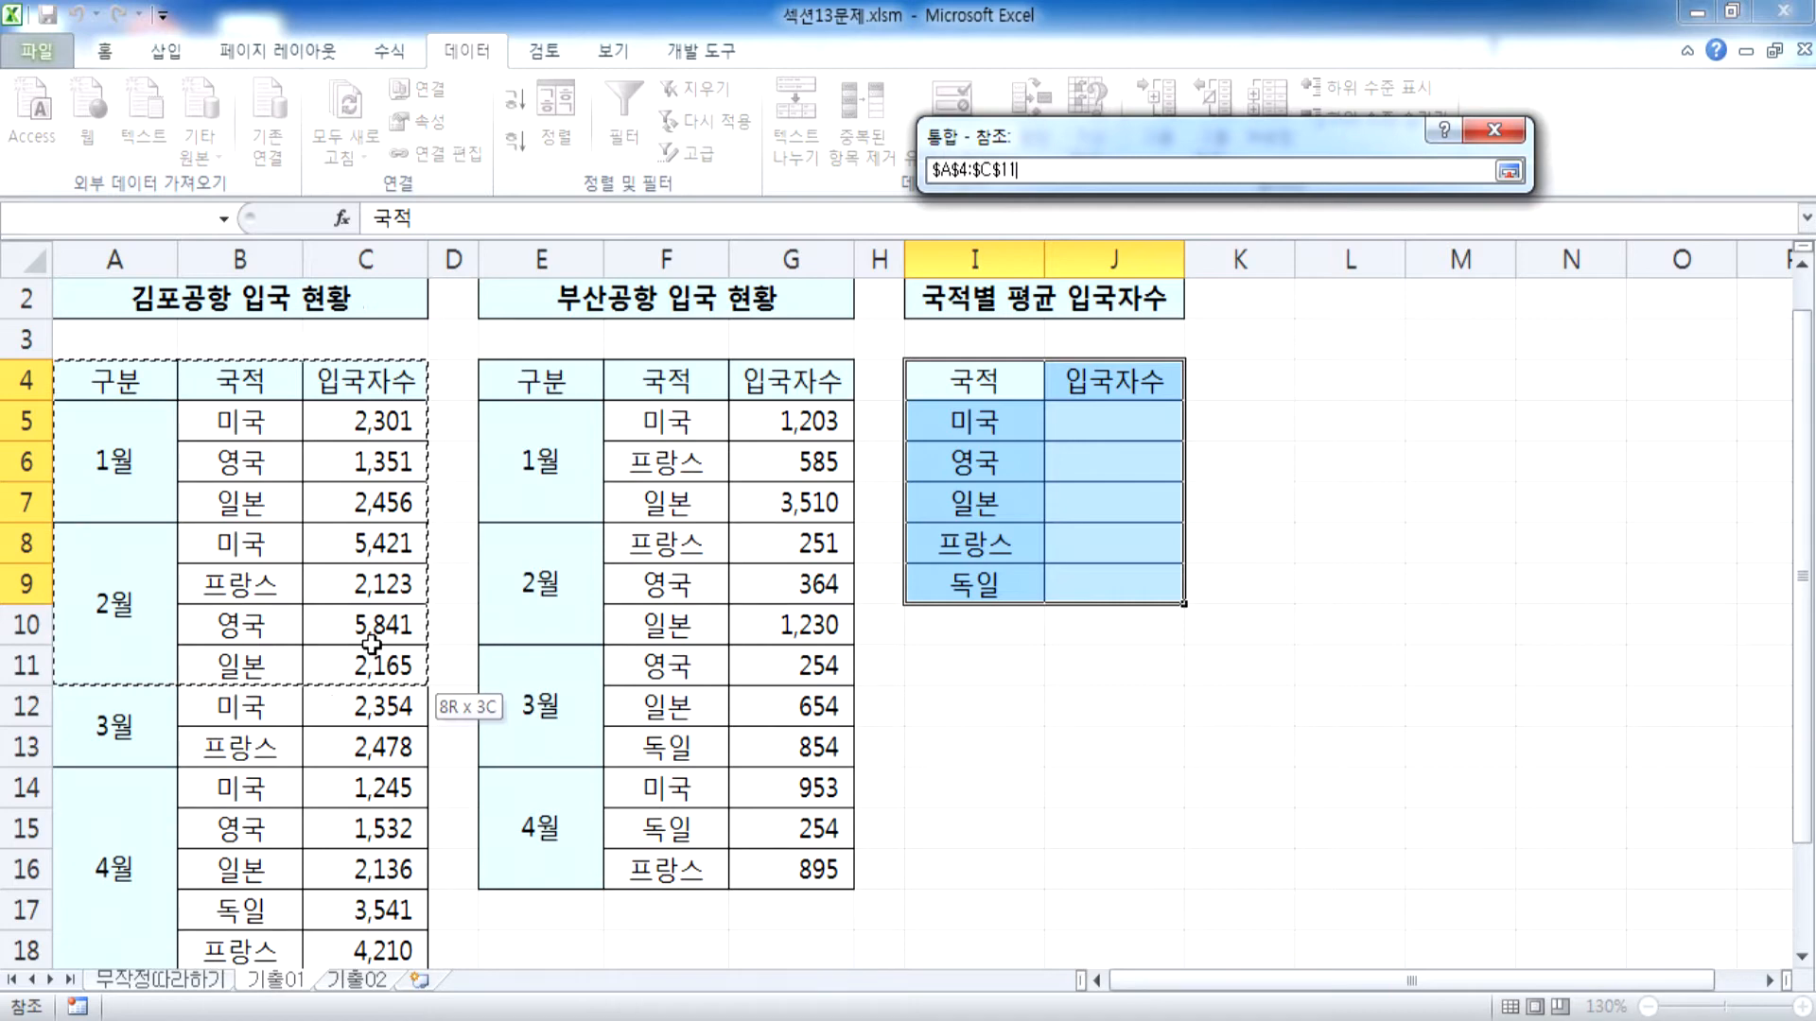
{"action": "left_click_drag", "start_coordinate": [371, 644], "coordinate": [372, 639]}
{"action": "left_click_drag", "start_coordinate": [231, 379], "coordinate": [395, 946]}
{"action": "scroll", "coordinate": [395, 742], "scroll_direction": "down", "scroll_amount": 2}
{"action": "scroll", "coordinate": [289, 698], "scroll_direction": "up", "scroll_amount": 3}
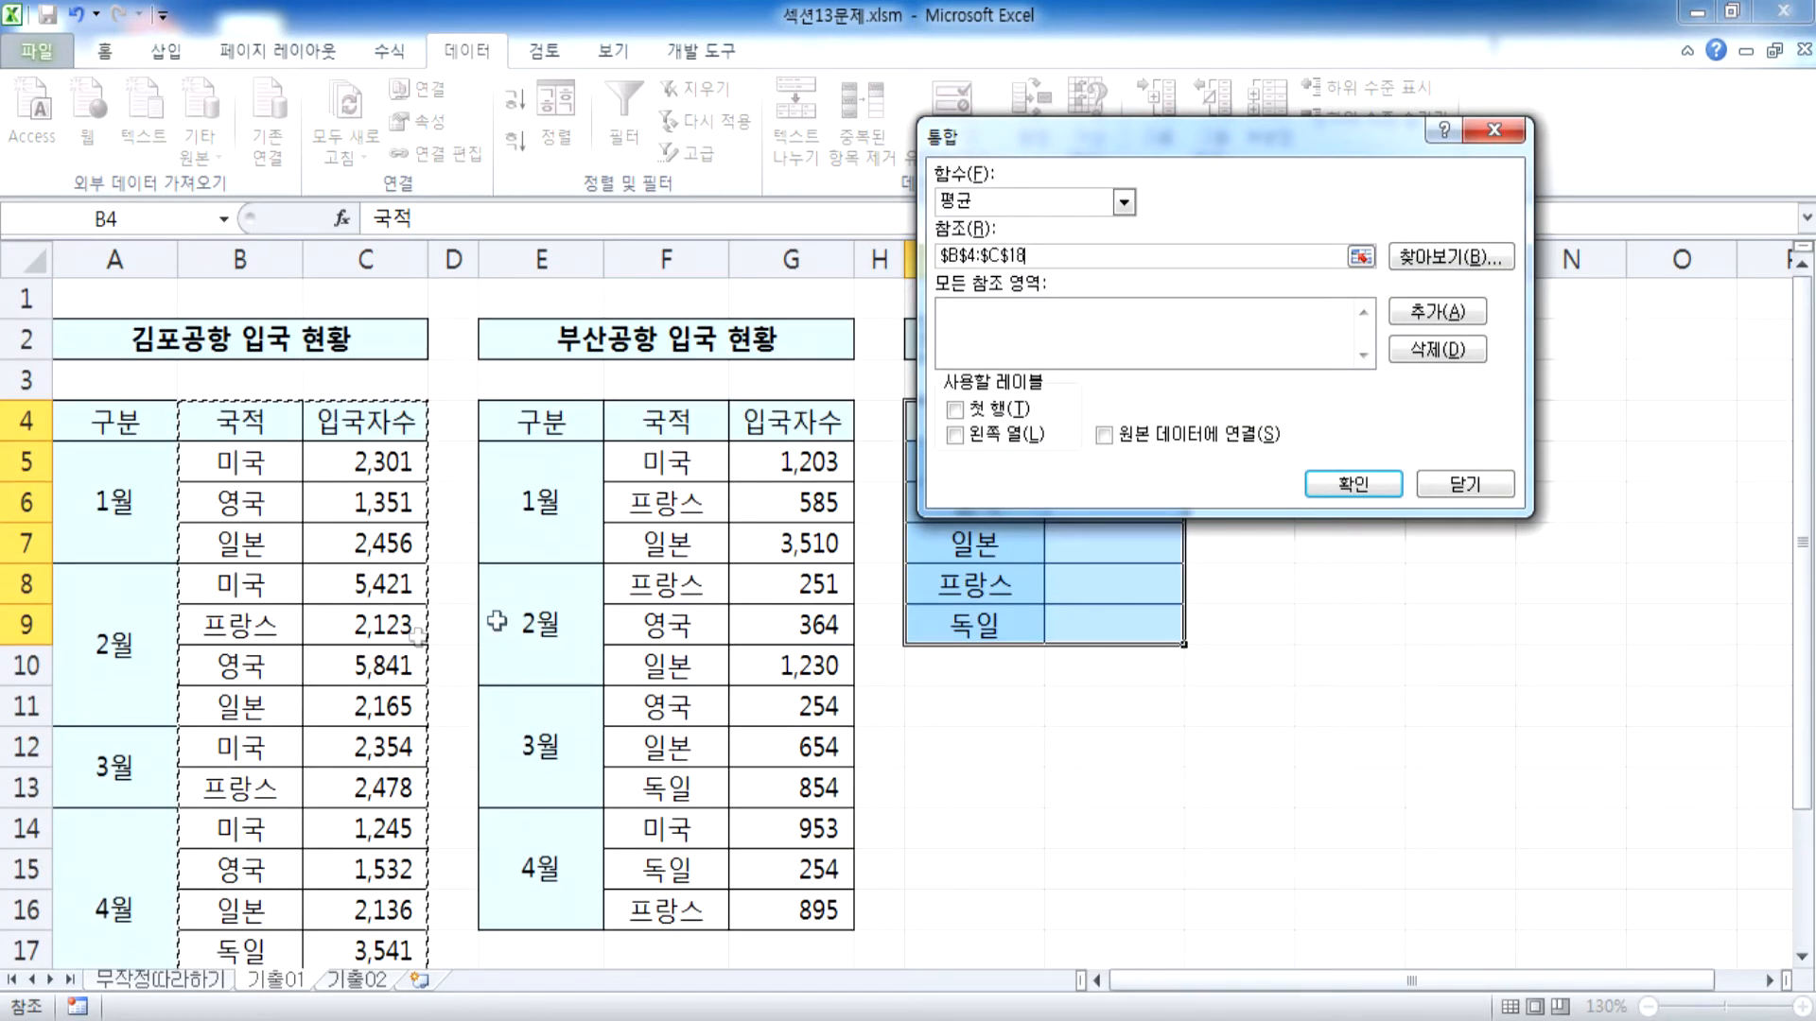
{"action": "left_click_drag", "start_coordinate": [1064, 148], "coordinate": [1417, 609]}
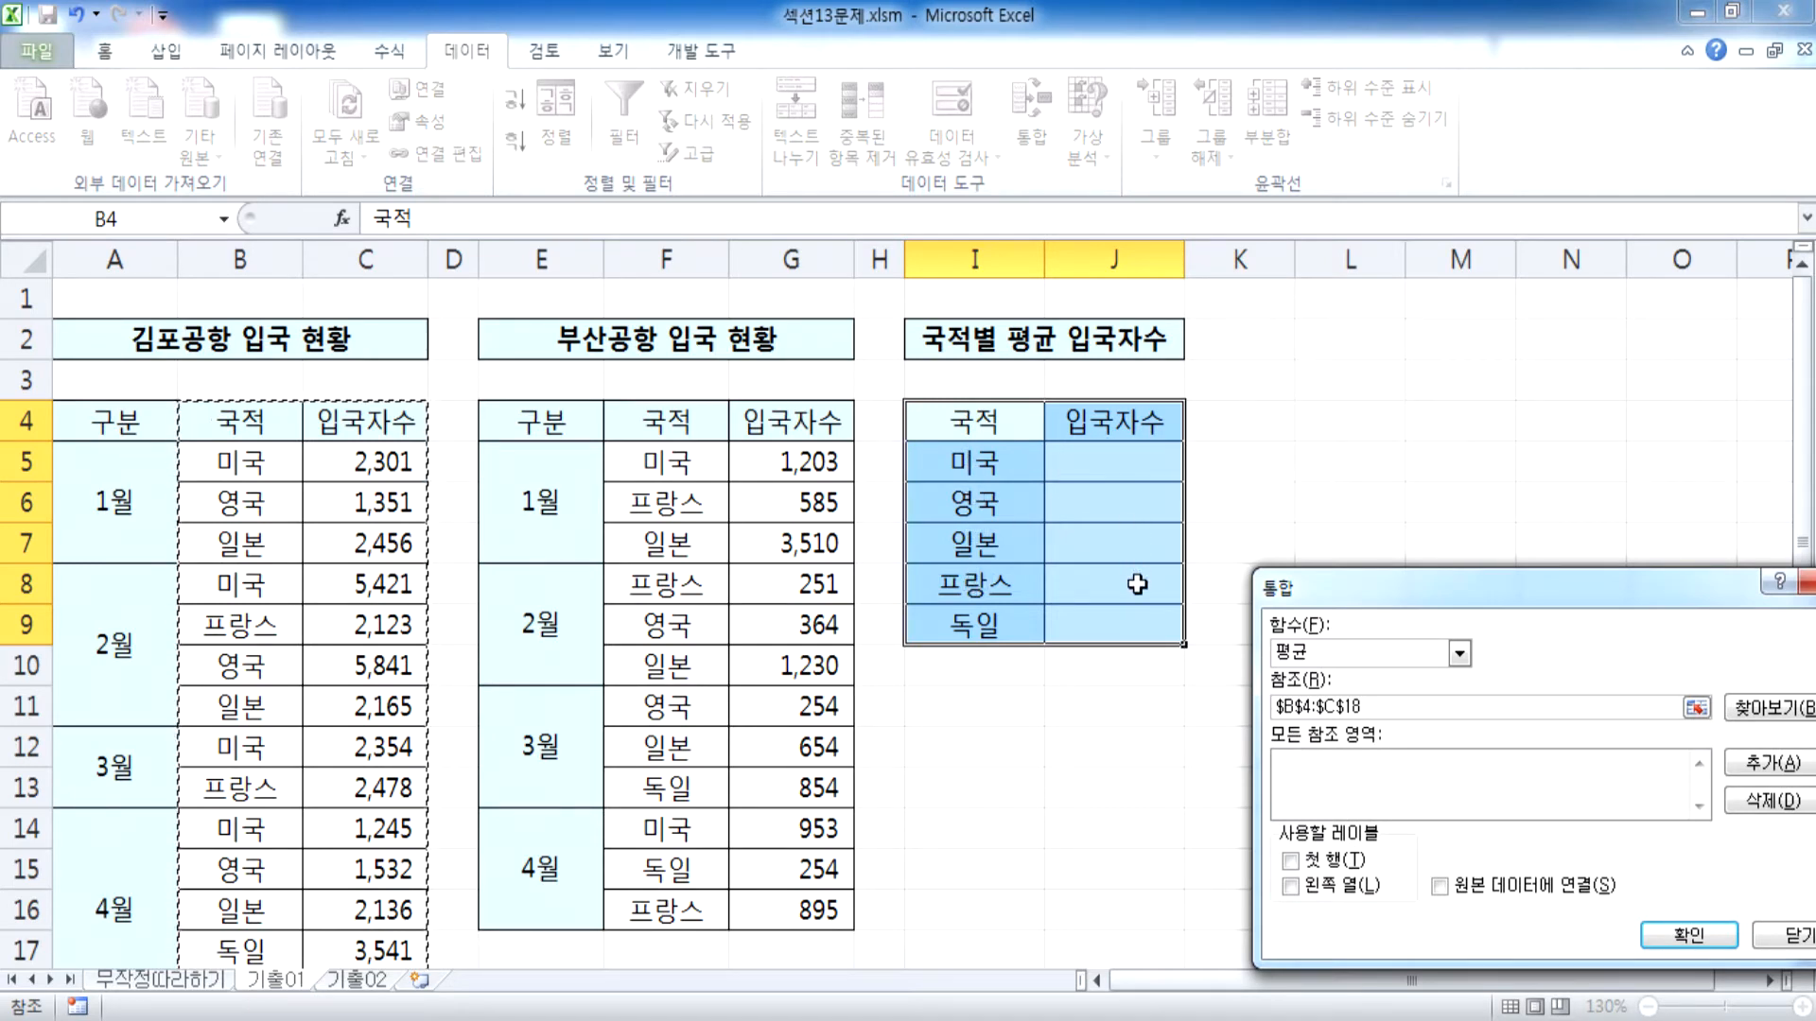
{"action": "left_click_drag", "start_coordinate": [1424, 594], "coordinate": [1277, 145]}
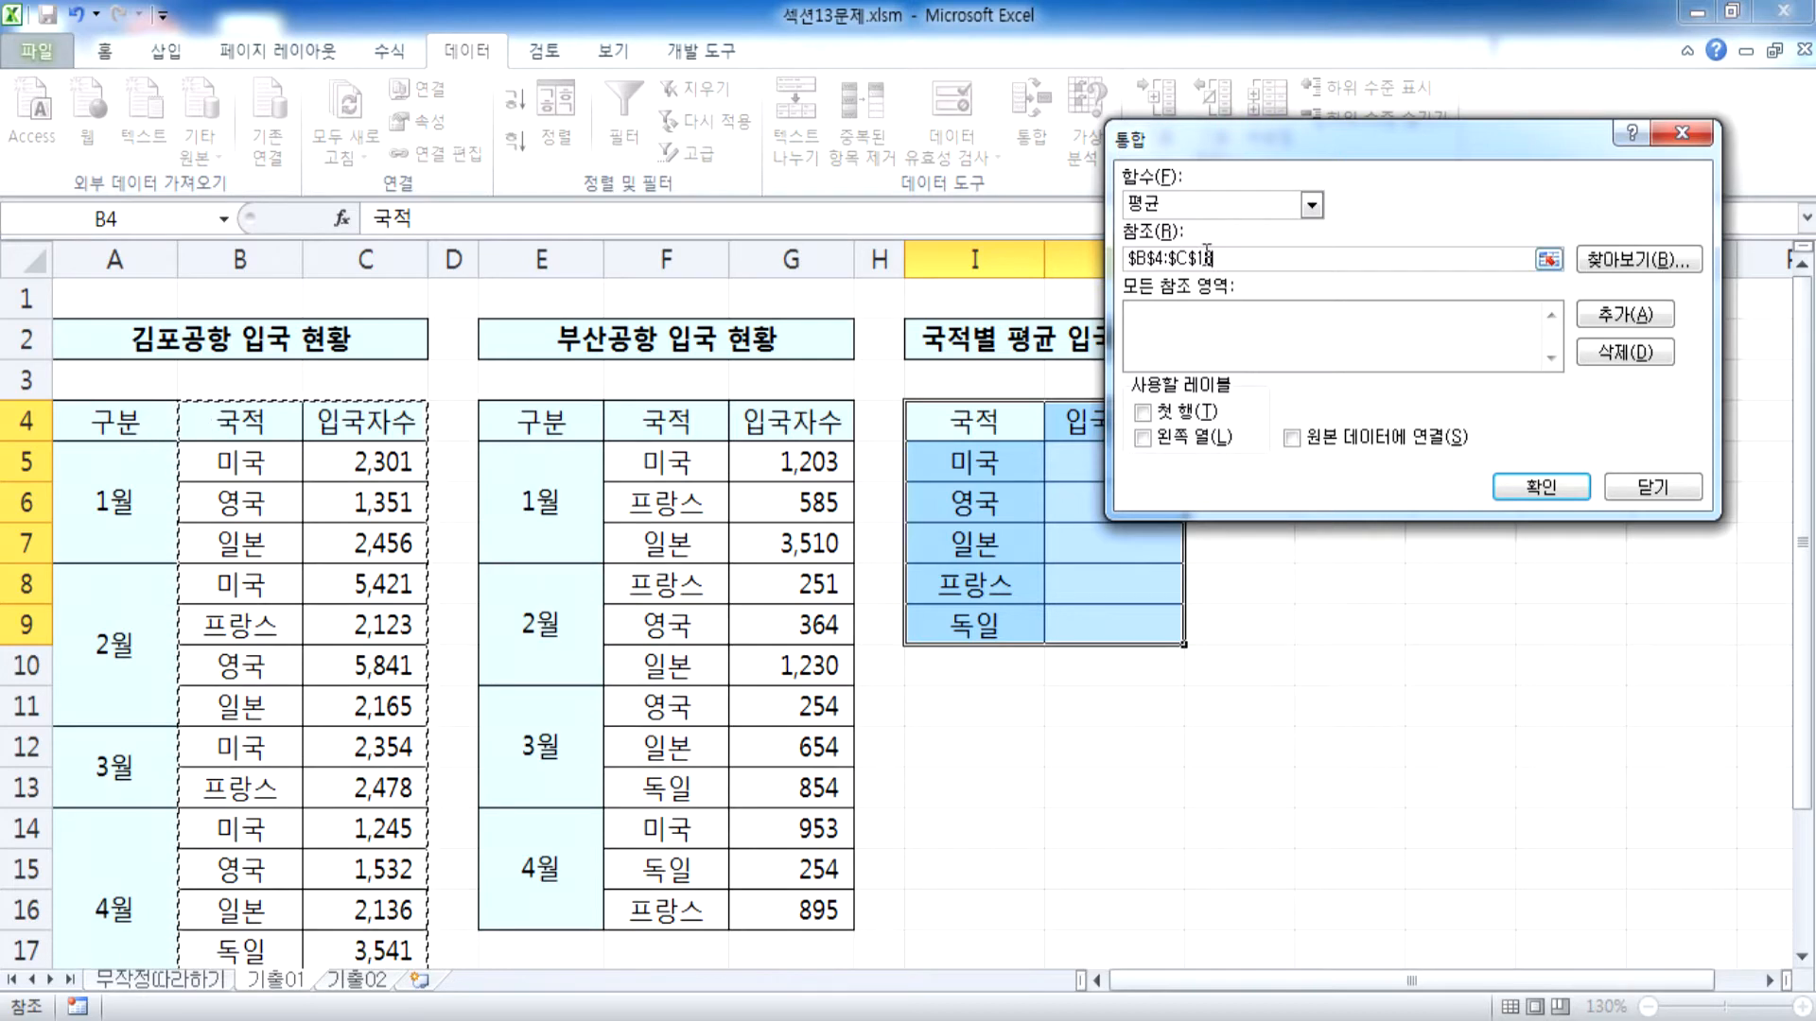
{"action": "left_click", "coordinate": [1621, 315]}
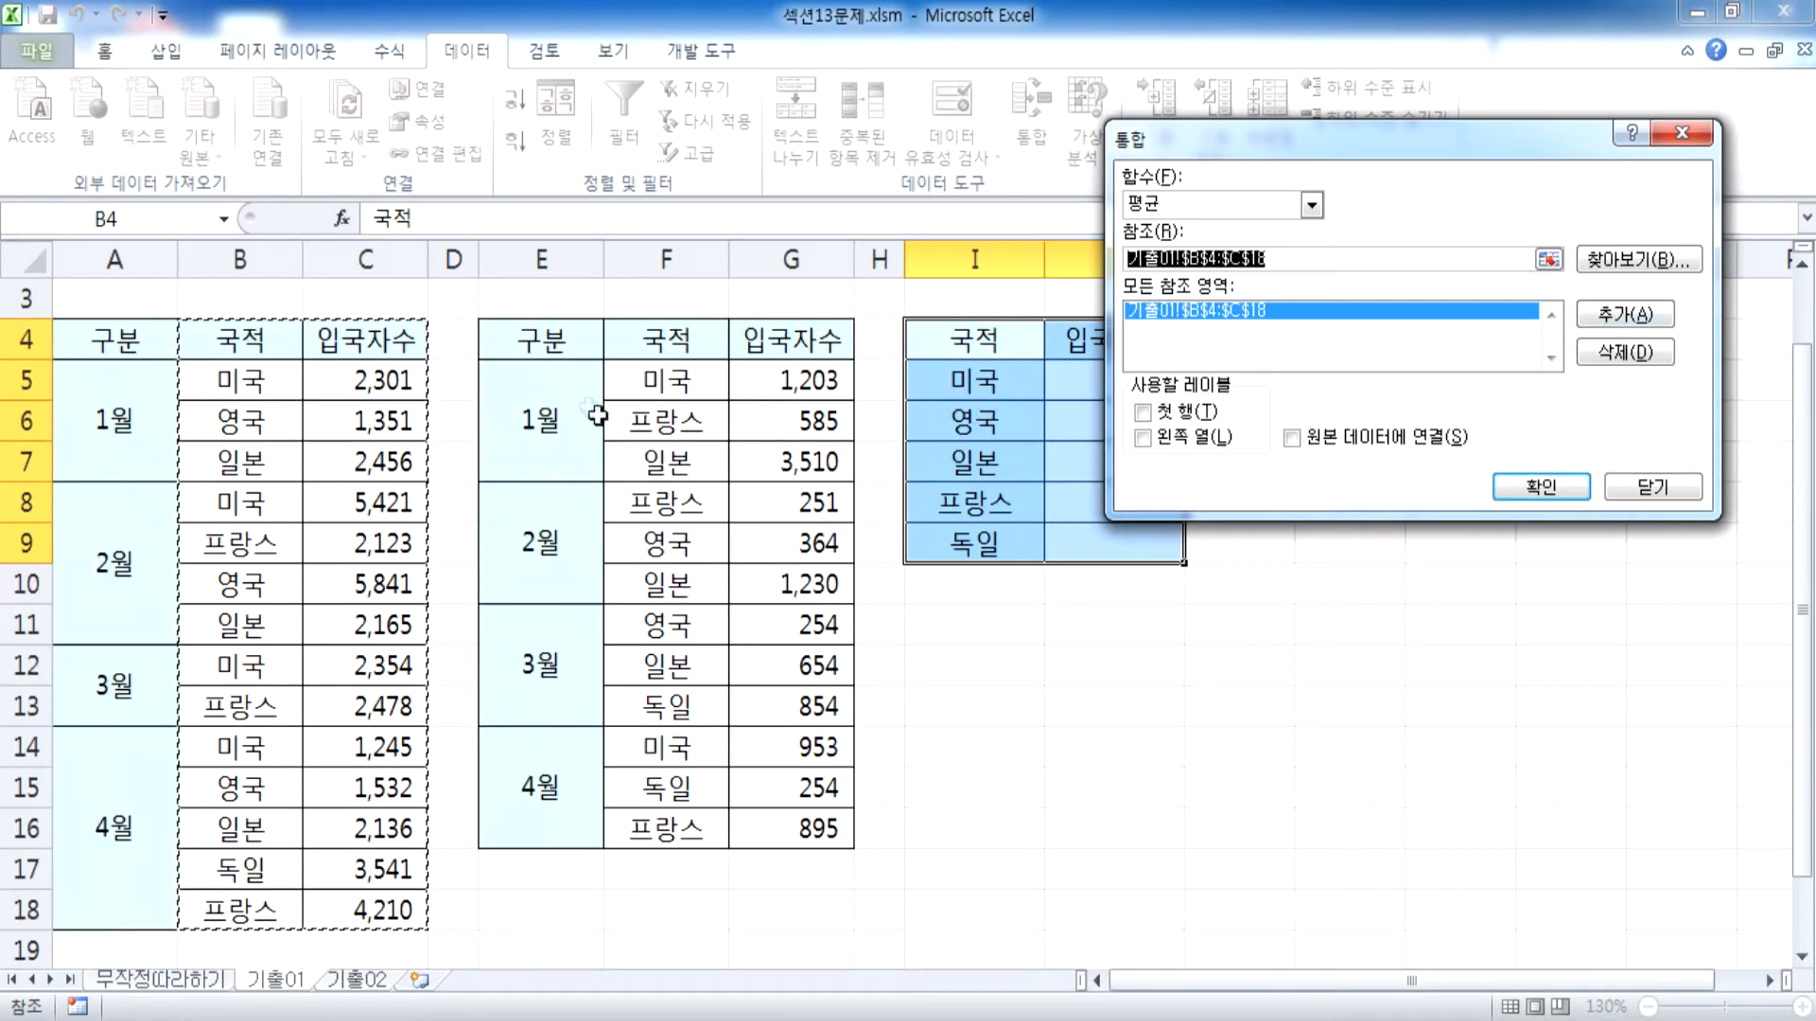
Add the 국적 and 입국자수 columns of the 부산공항 table, F4:G16, as the second consolidation reference
{"action": "scroll", "coordinate": [555, 406], "scroll_direction": "up", "scroll_amount": 1}
{"action": "left_click_drag", "start_coordinate": [671, 430], "coordinate": [805, 894]}
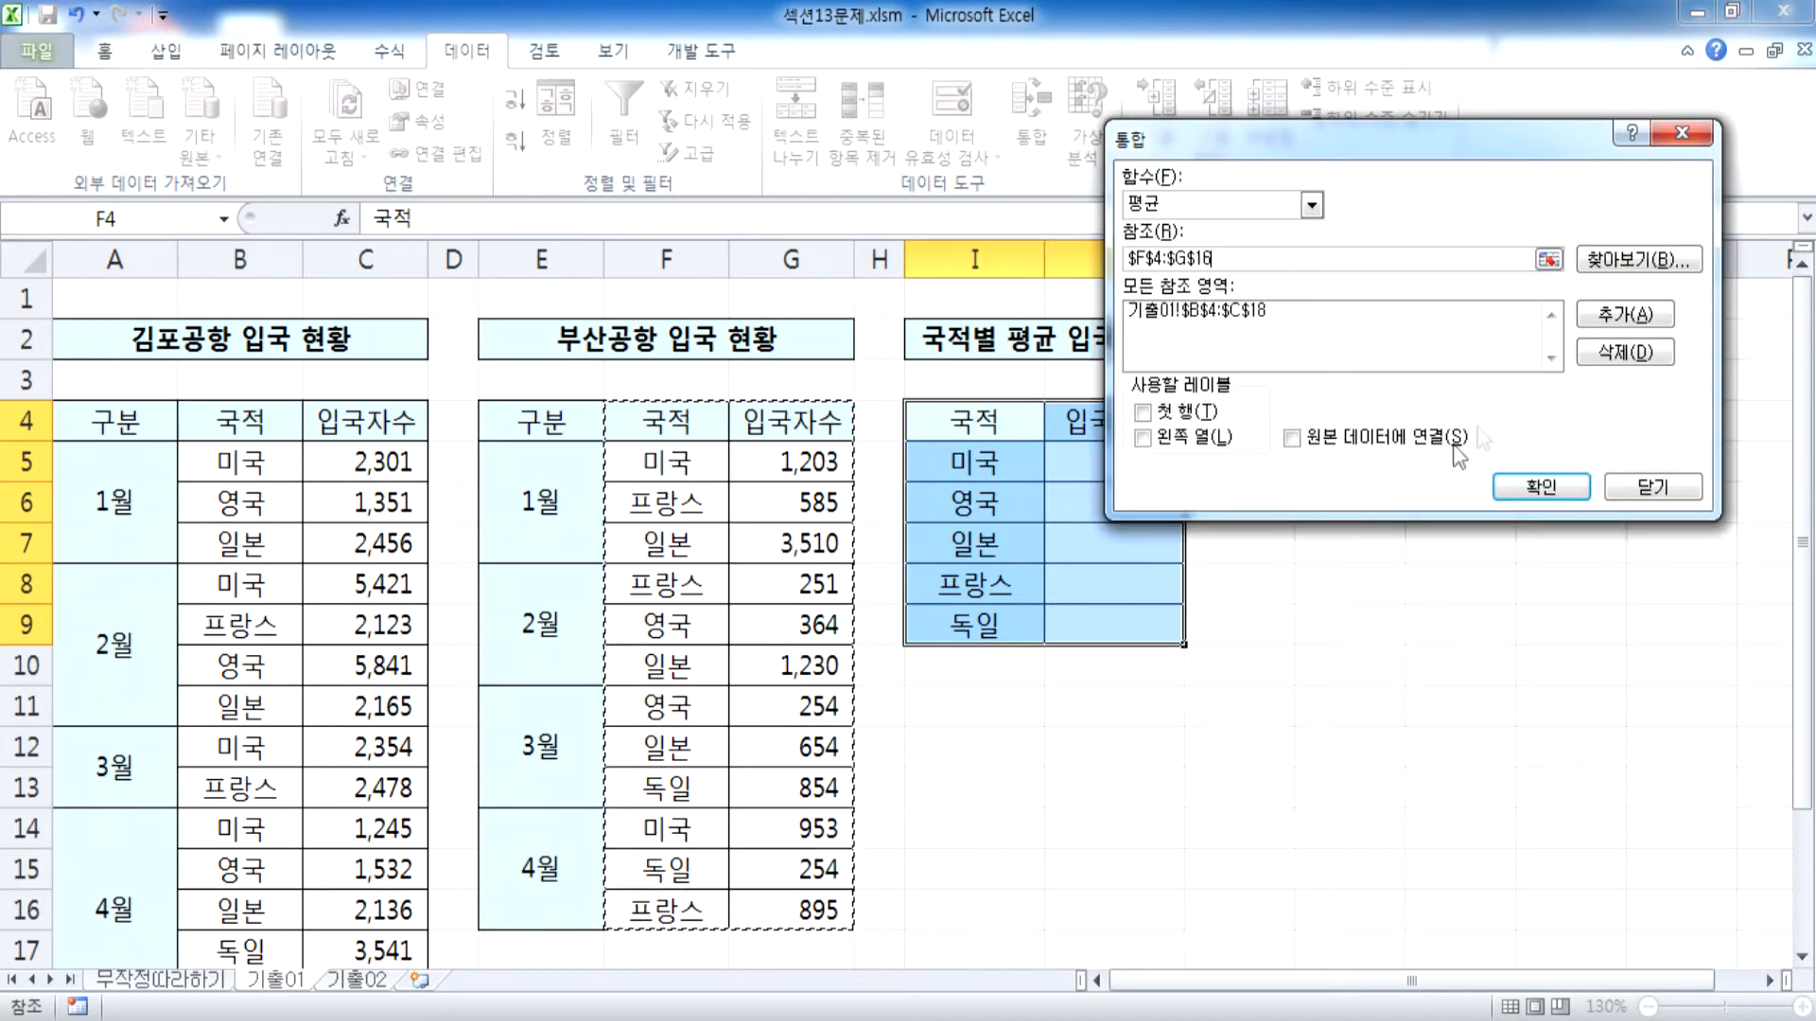
{"action": "left_click", "coordinate": [1623, 315]}
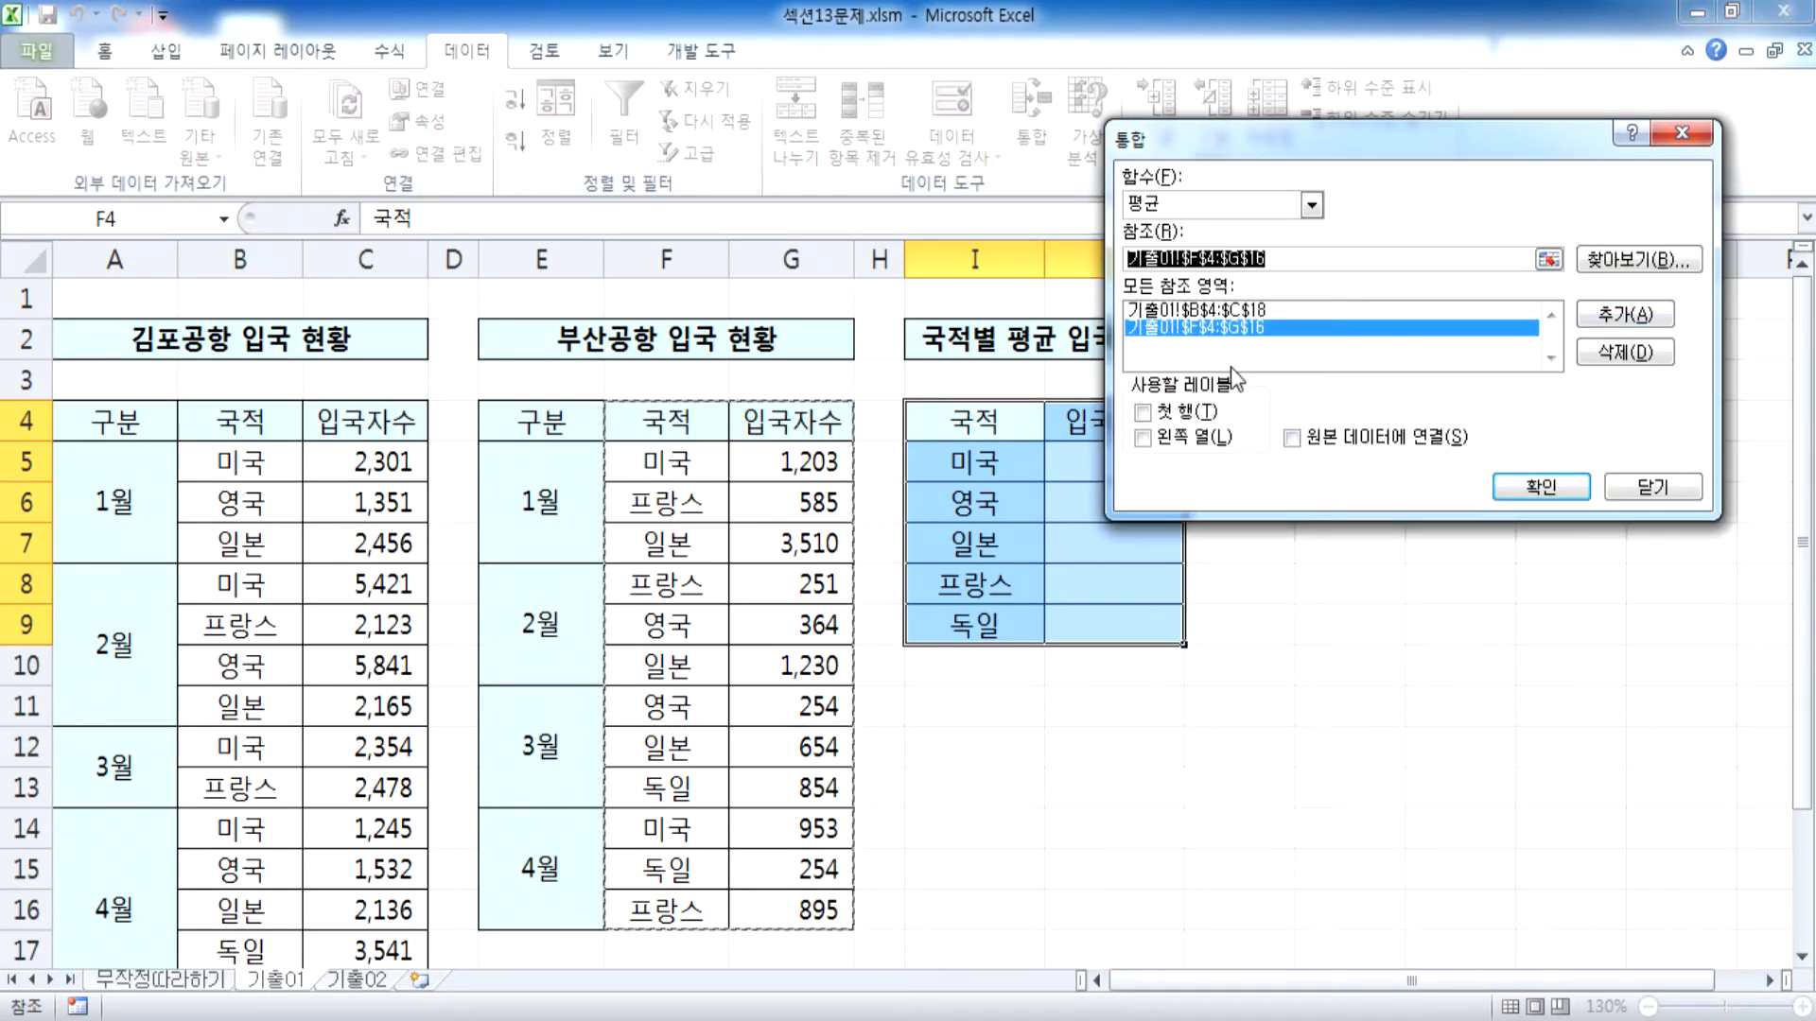
Use both 첫 행 and 왼쪽 열 as labels and run the average consolidation
{"action": "left_click", "coordinate": [1187, 412]}
{"action": "left_click", "coordinate": [1181, 438]}
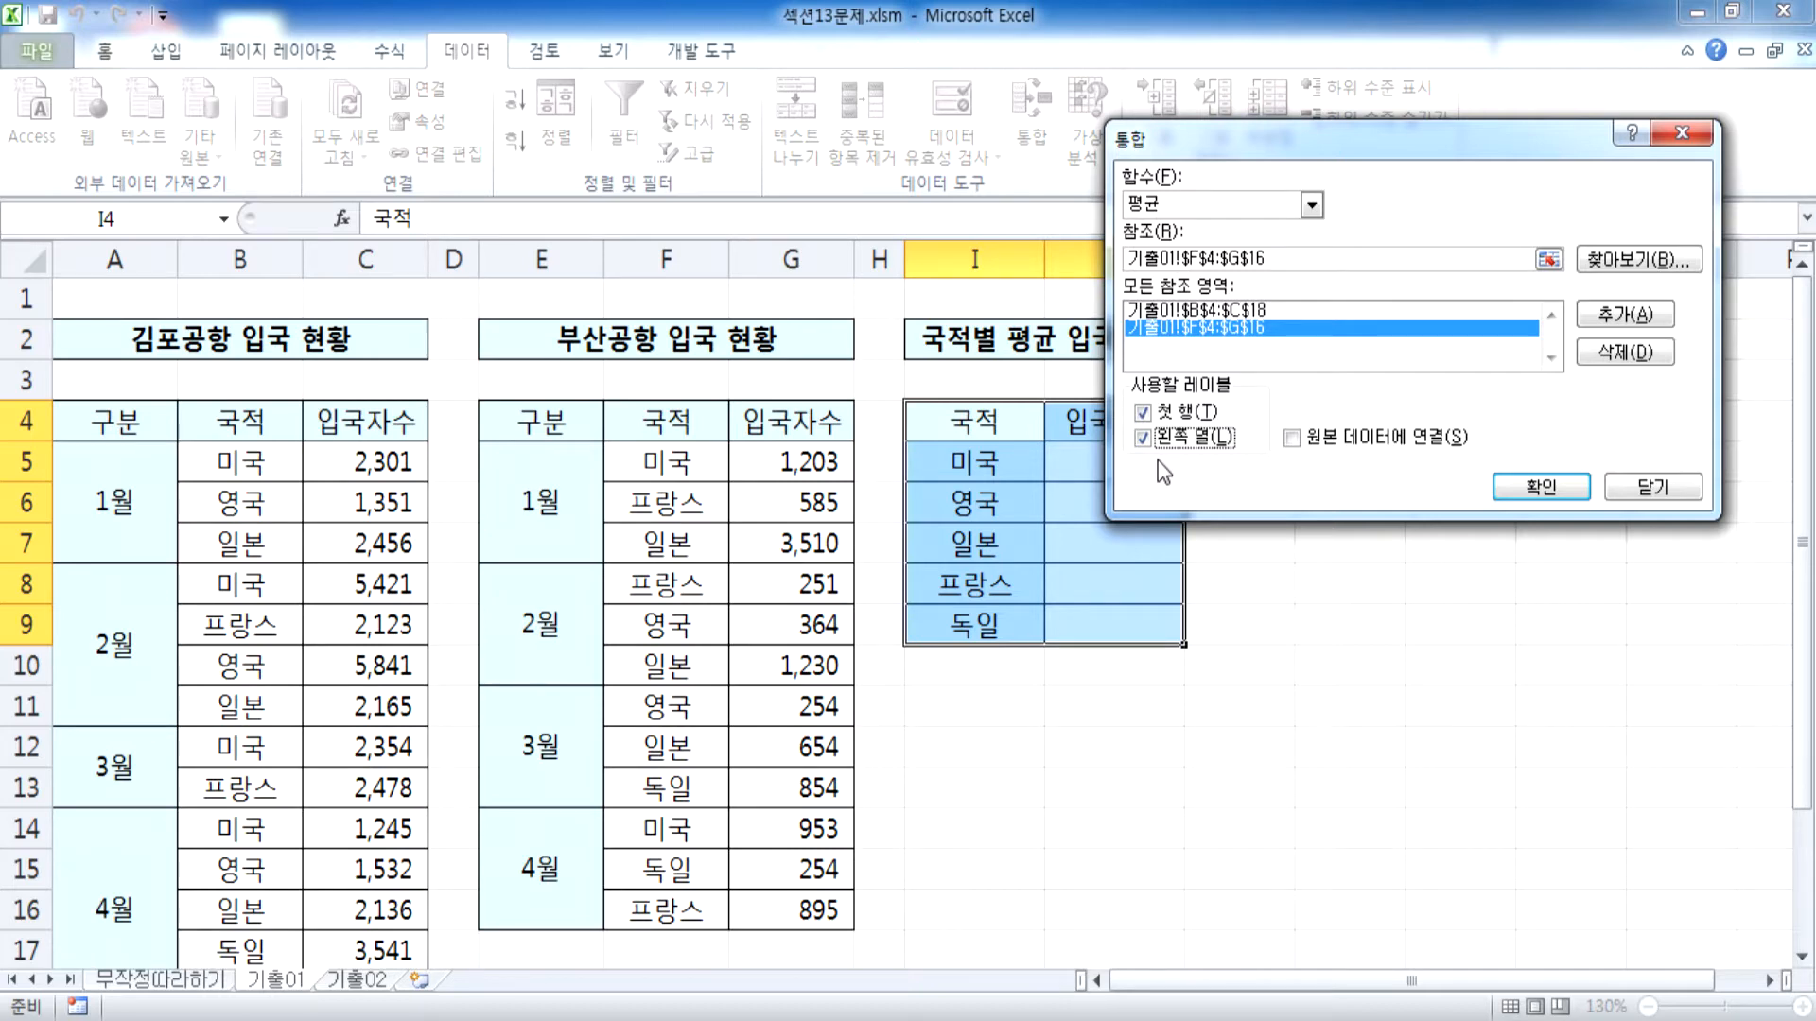
{"action": "left_click", "coordinate": [1541, 486]}
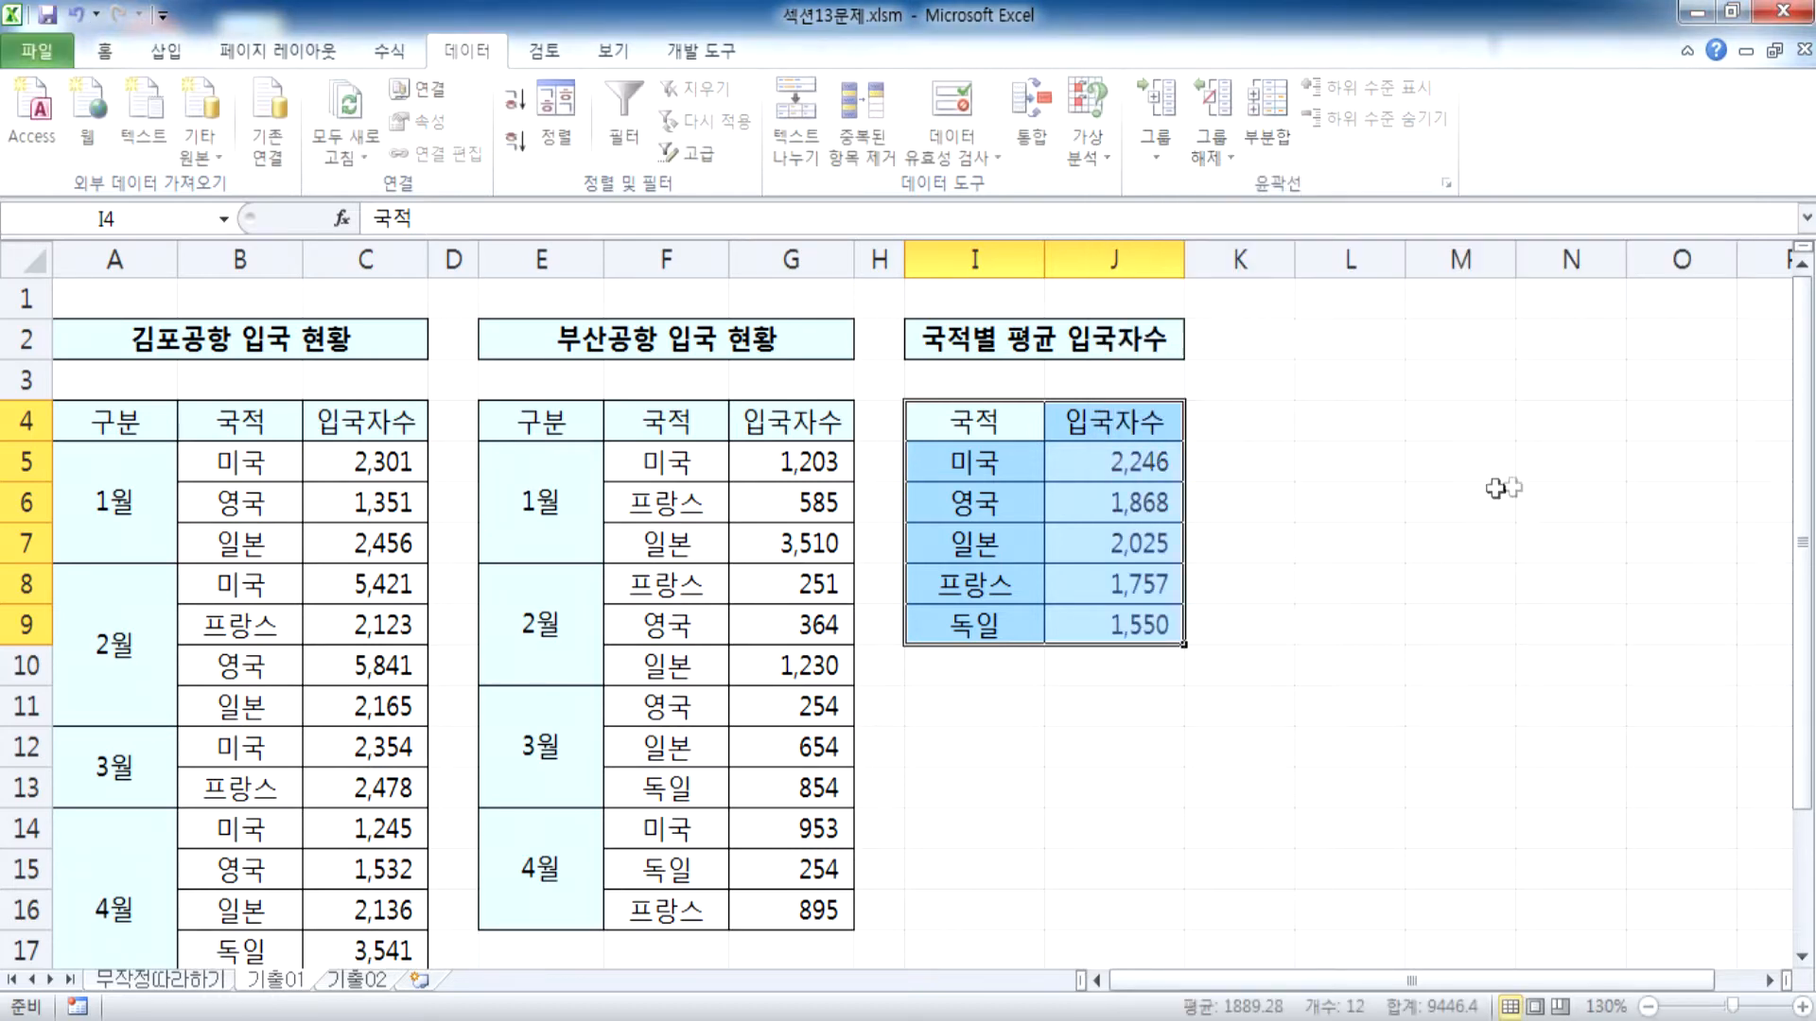
Inspect whether the 미국 average in J5 holds a formula or a fixed value
{"action": "left_click", "coordinate": [1064, 457]}
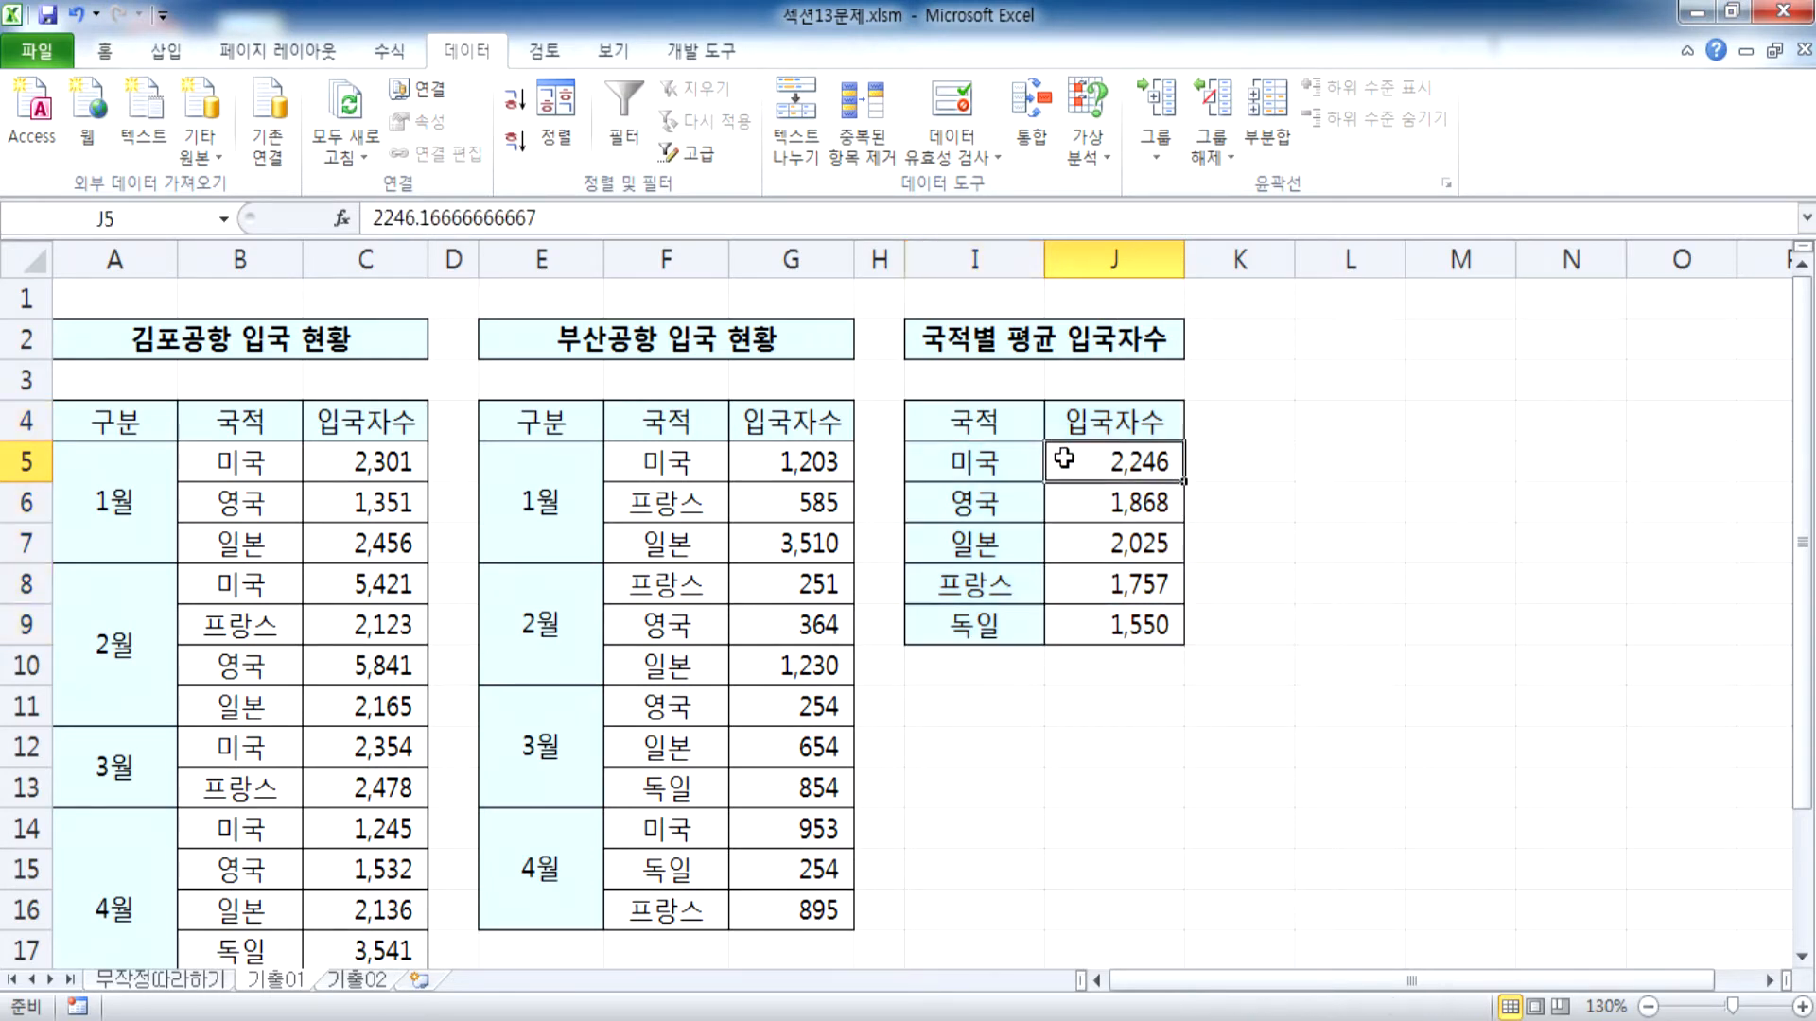
{"action": "double_click", "coordinate": [1109, 476]}
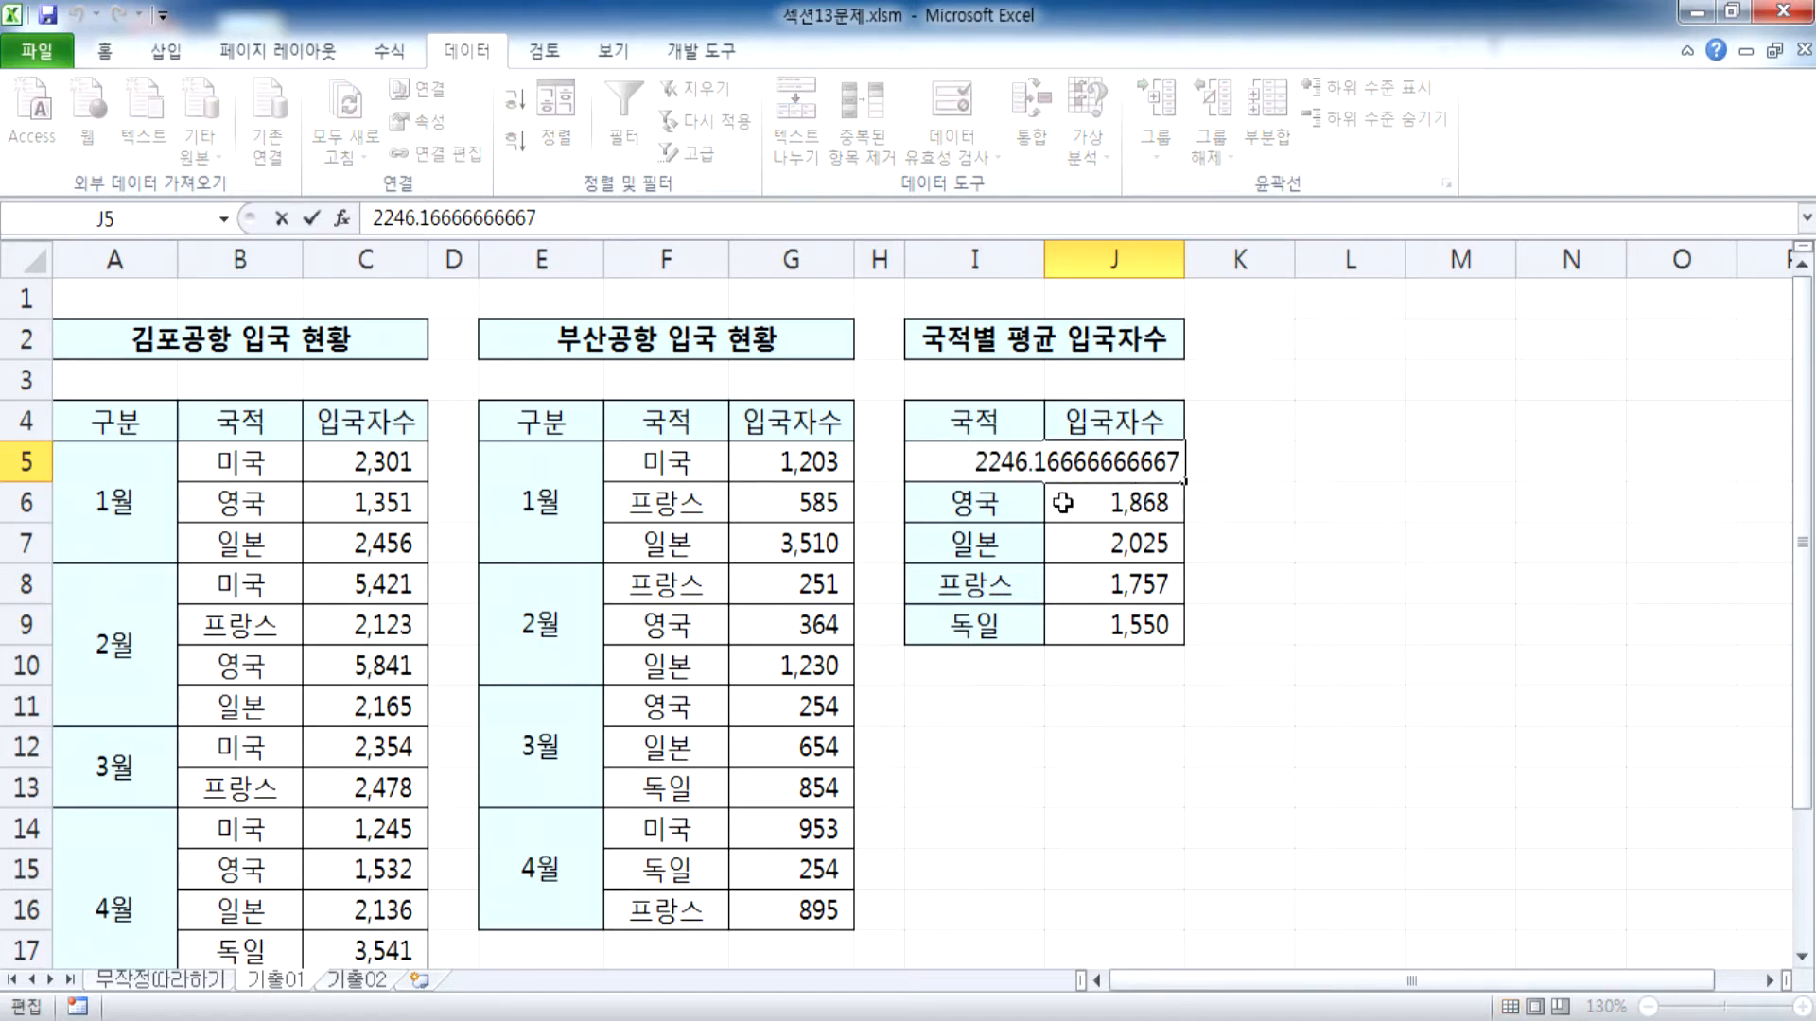
{"action": "key", "text": "Escape"}
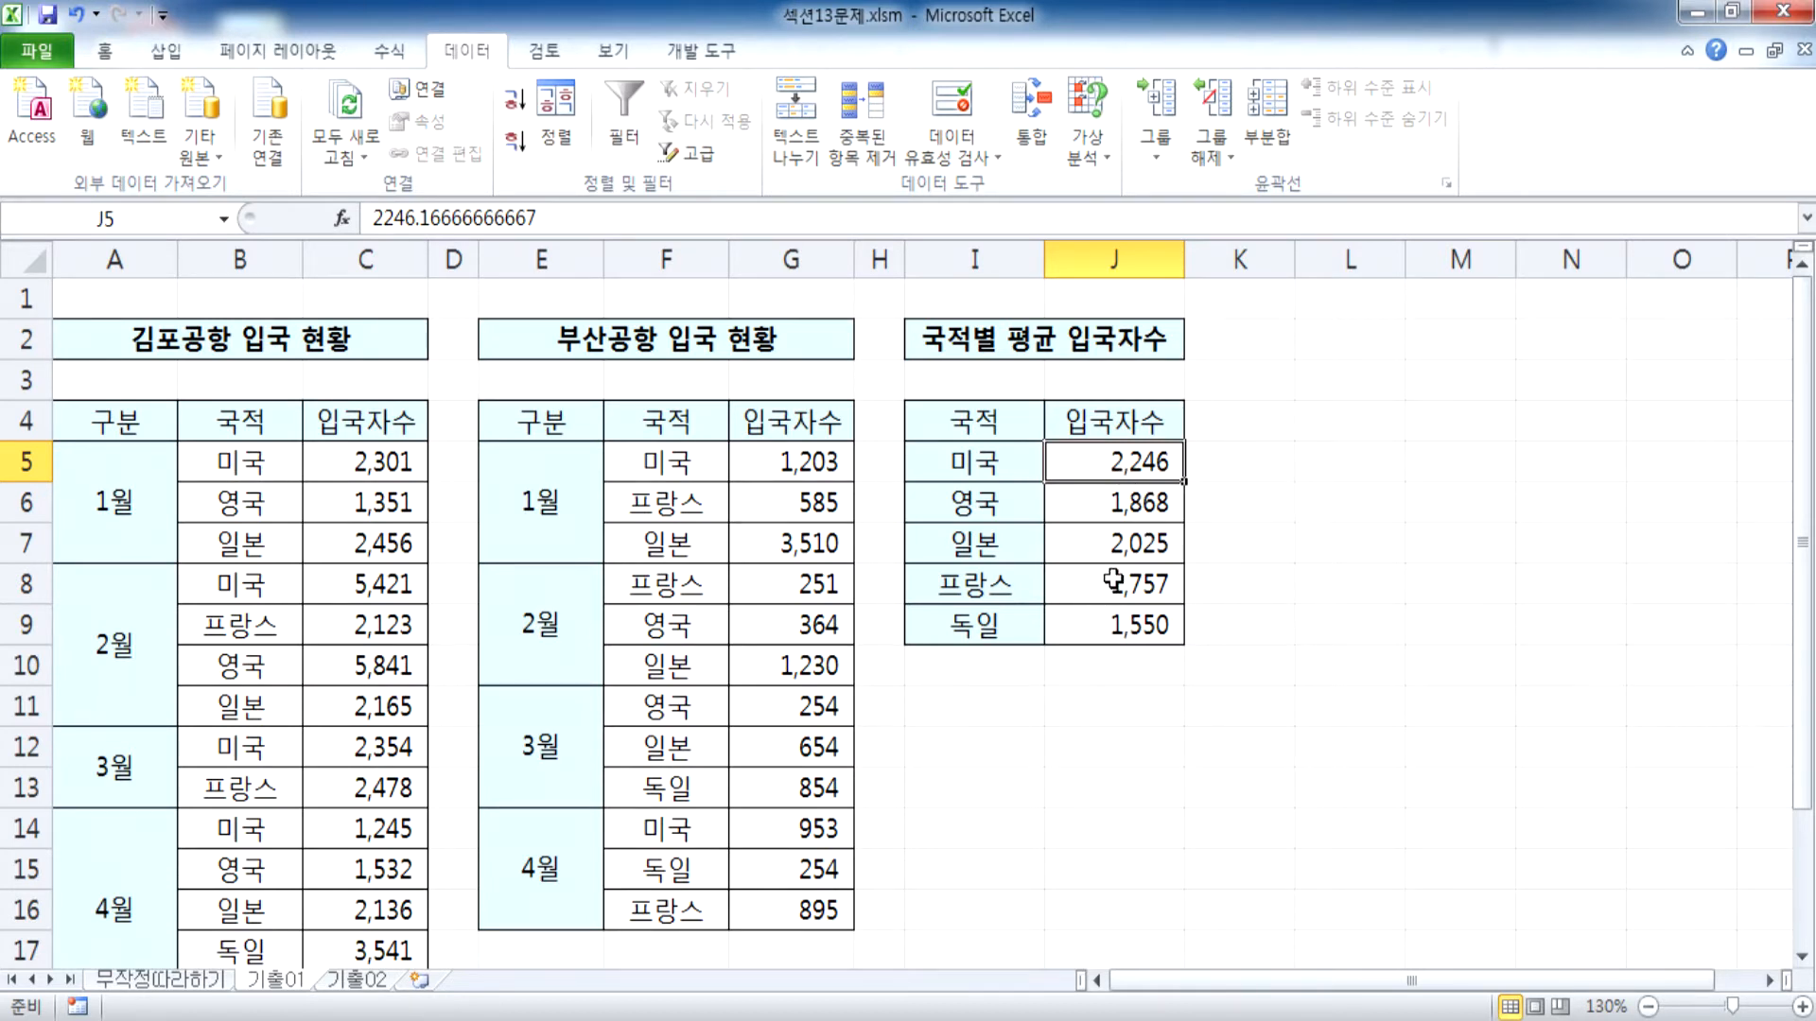
Set the January 미국 arrivals of 김포공항 in C5 to 32131231 and autofit column C to its contents
{"action": "left_click", "coordinate": [342, 465]}
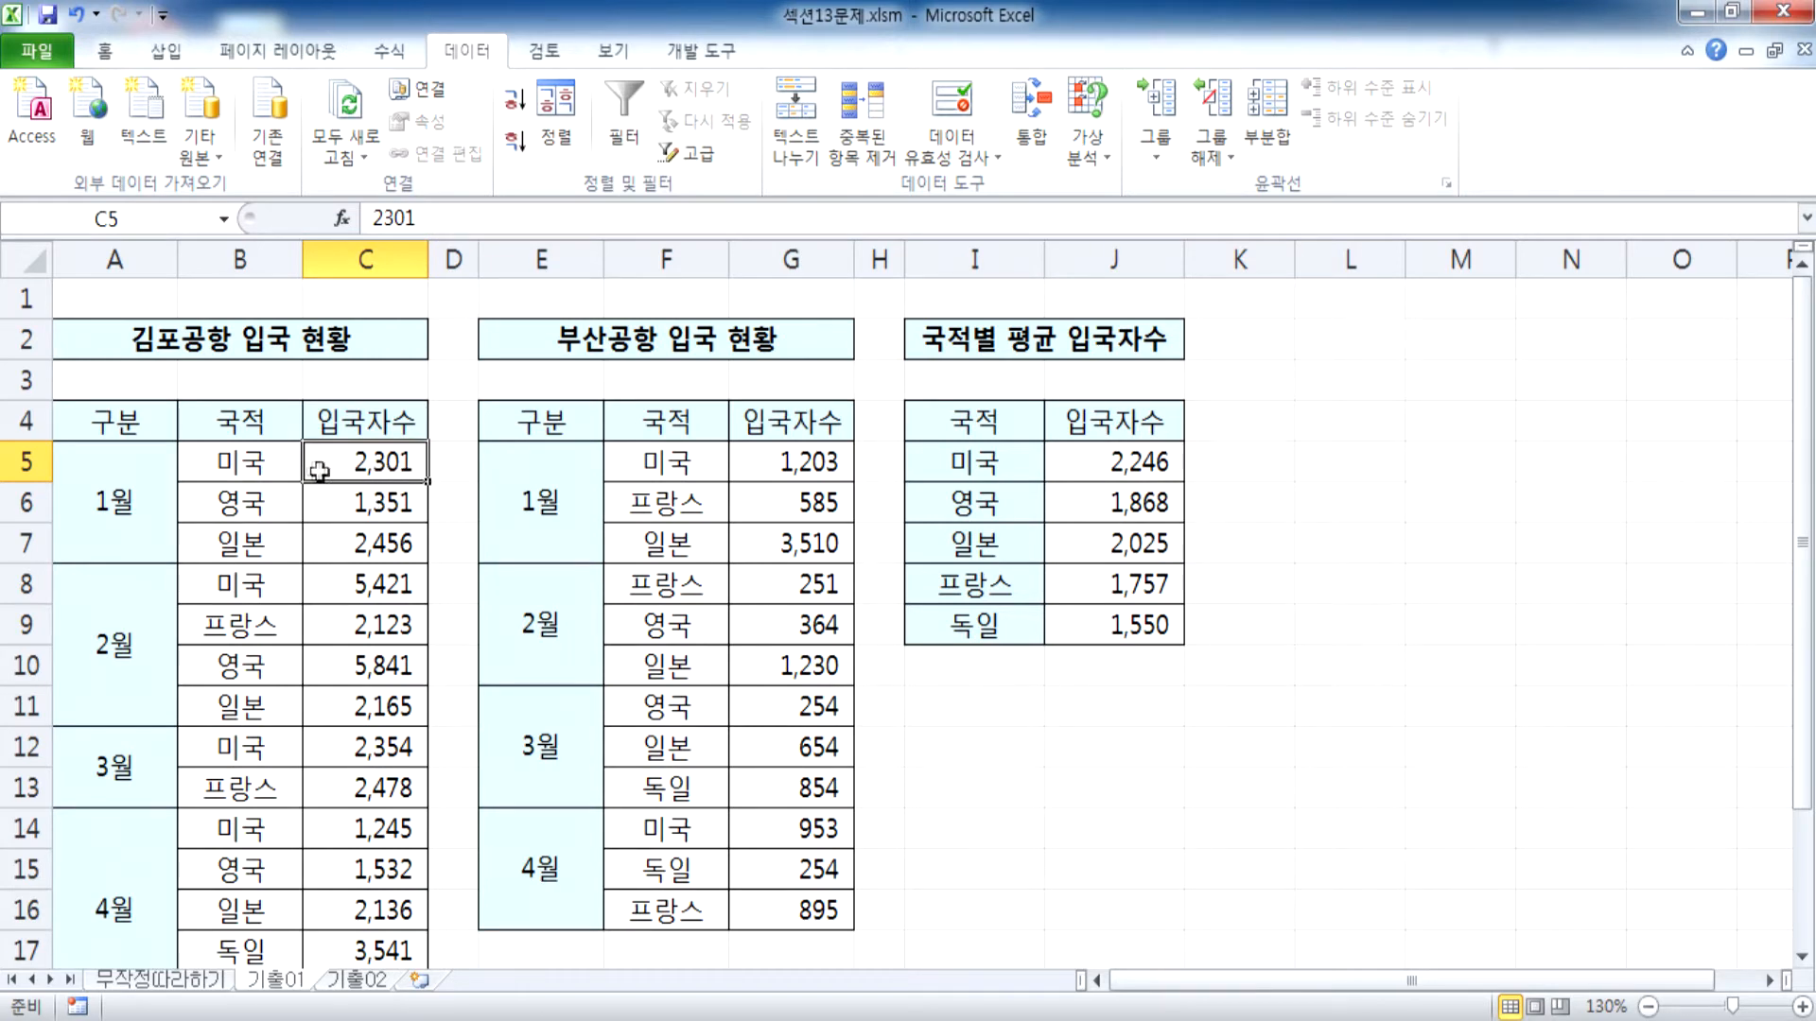
{"action": "type", "text": "32131231"}
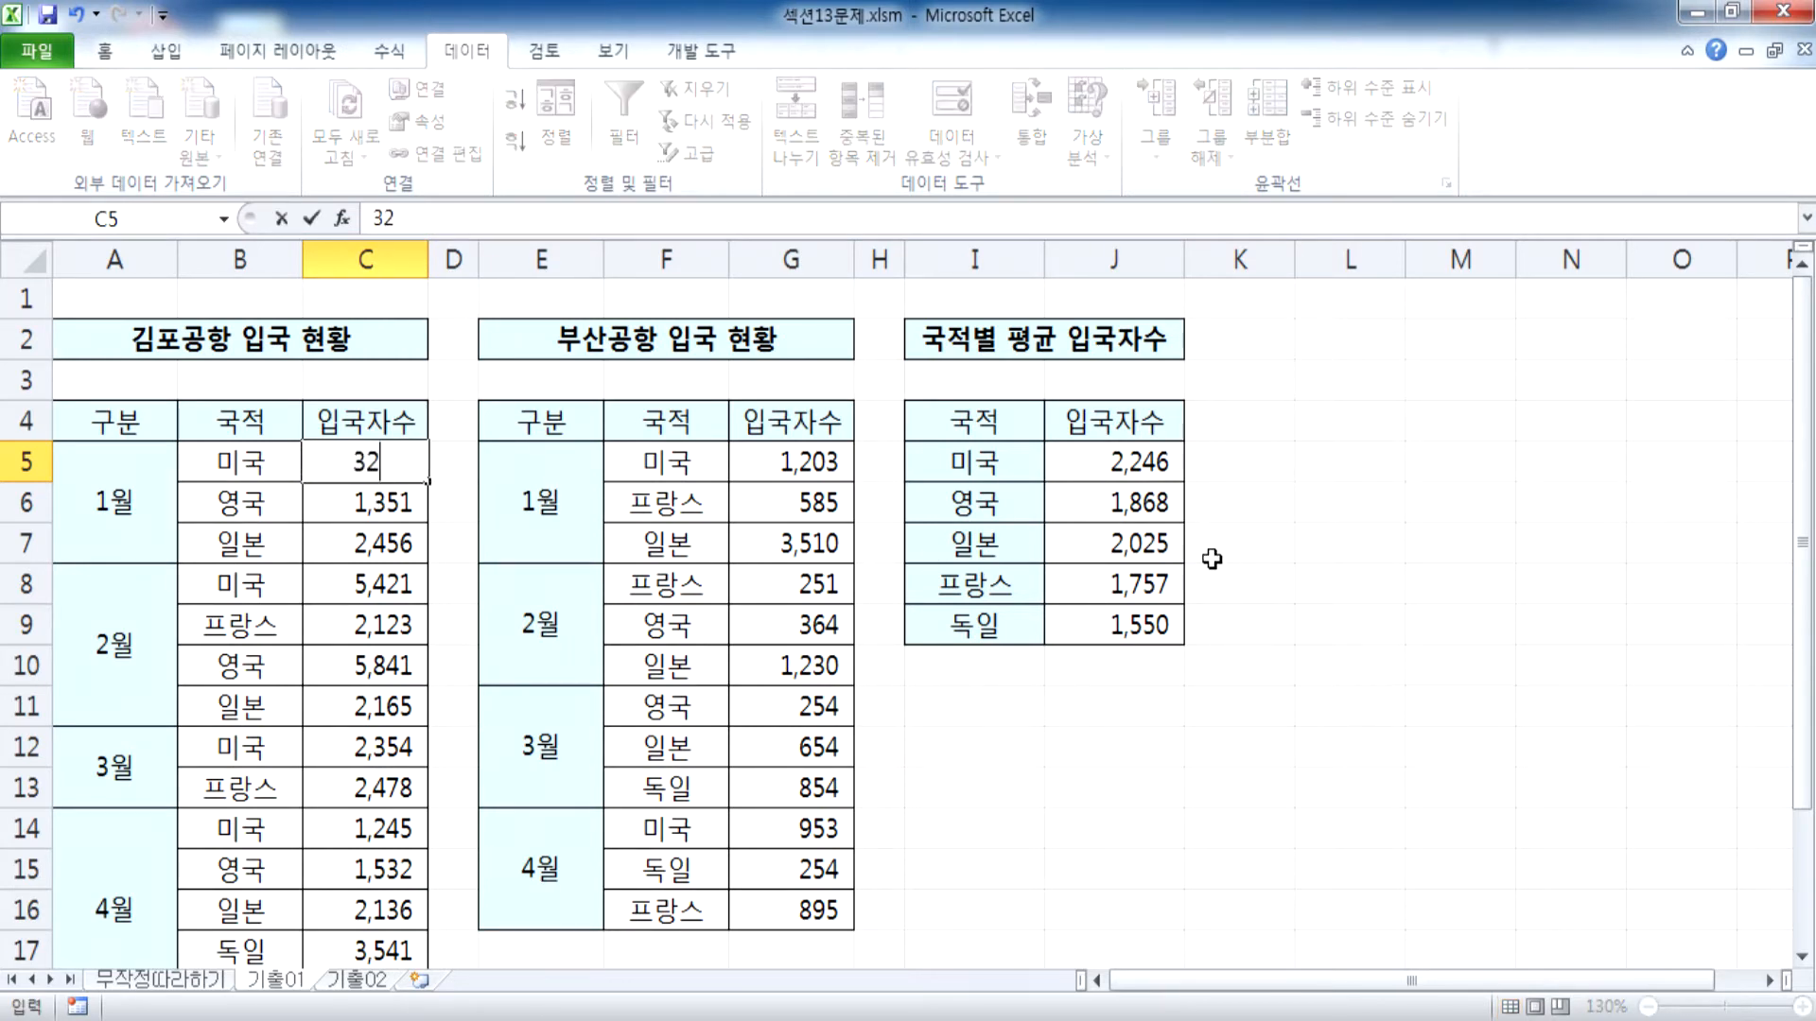
{"action": "key", "text": "Return"}
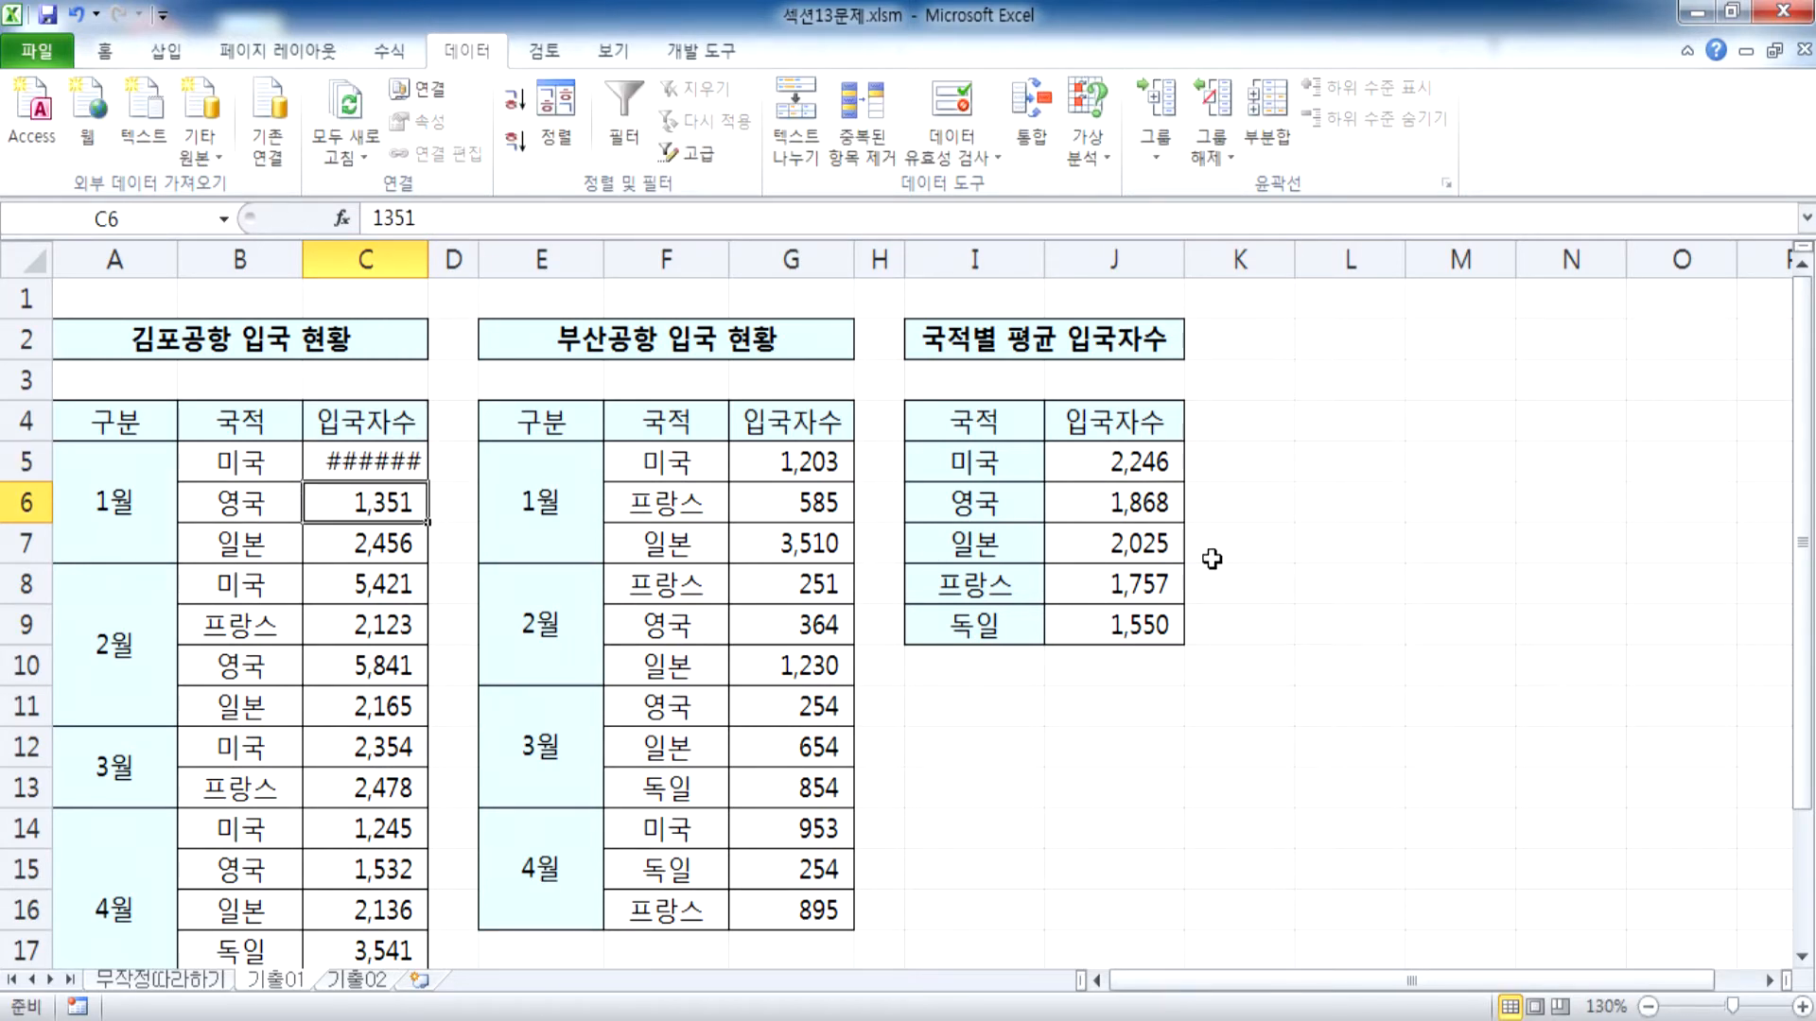
{"action": "double_click", "coordinate": [428, 258]}
{"action": "left_click", "coordinate": [389, 464]}
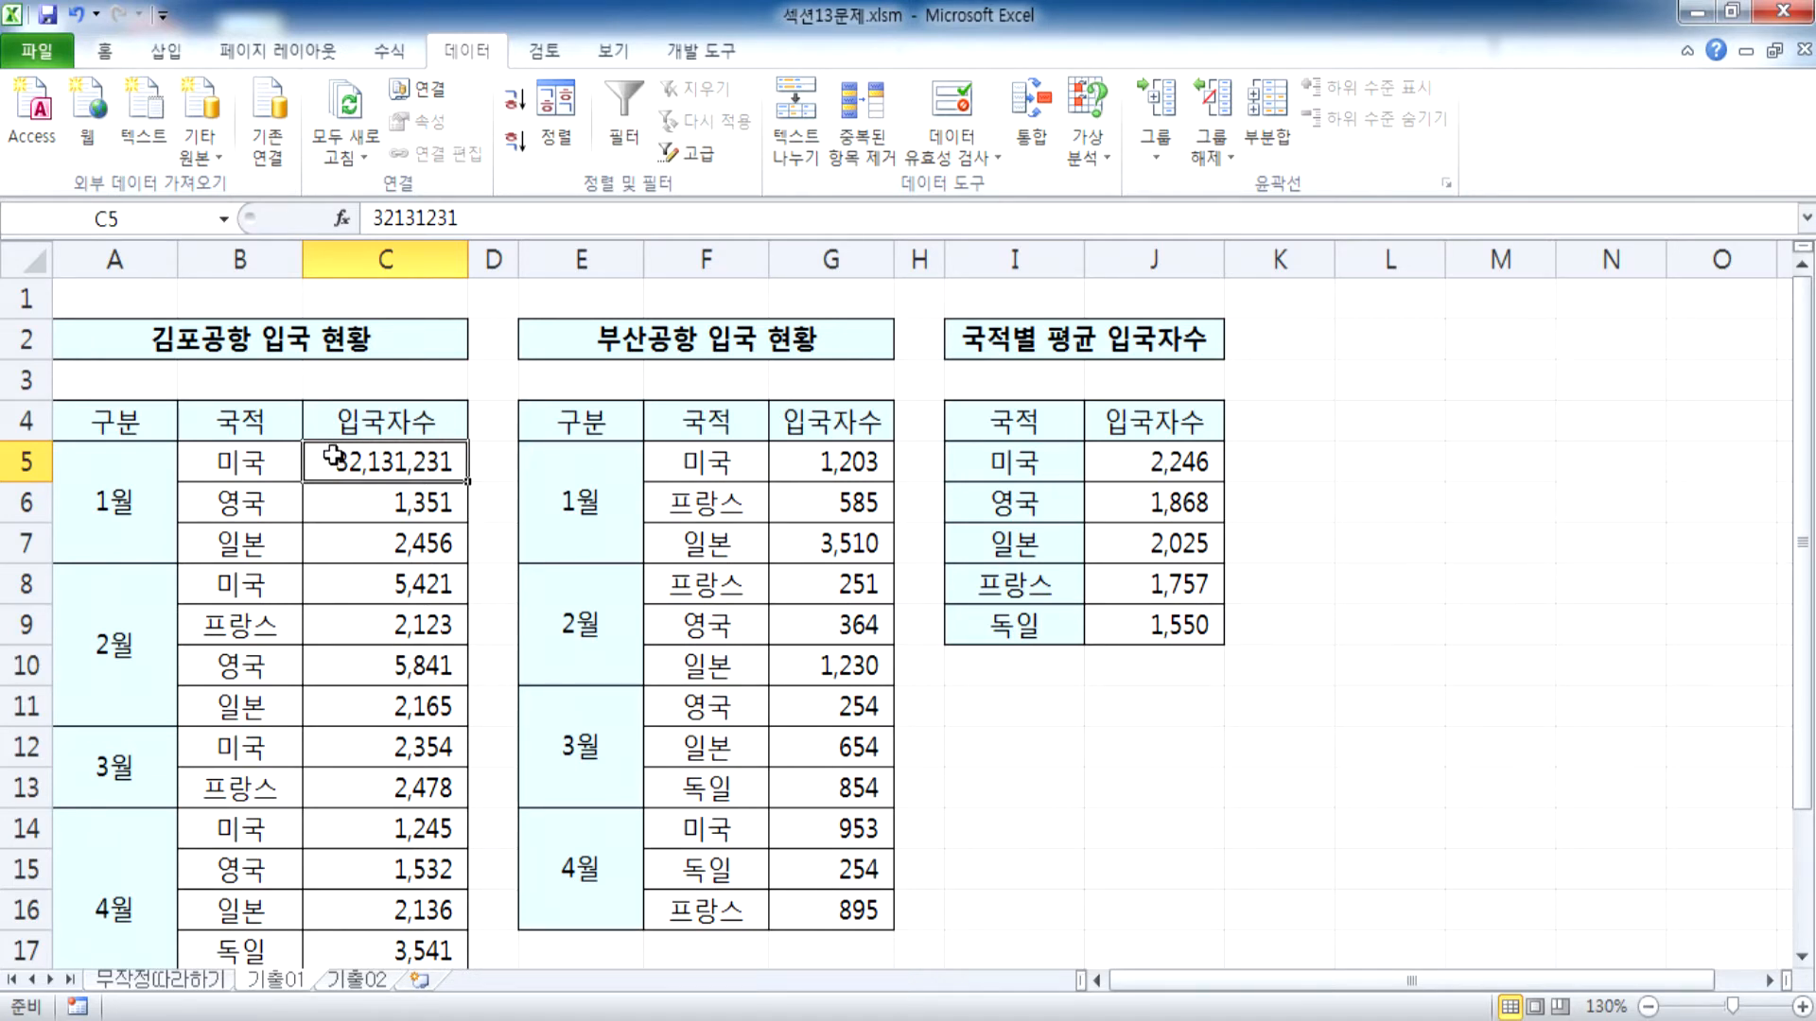
Run the consolidation into I4:J9 again with the stored references, function and labels
{"action": "left_click_drag", "start_coordinate": [1016, 423], "coordinate": [1148, 625]}
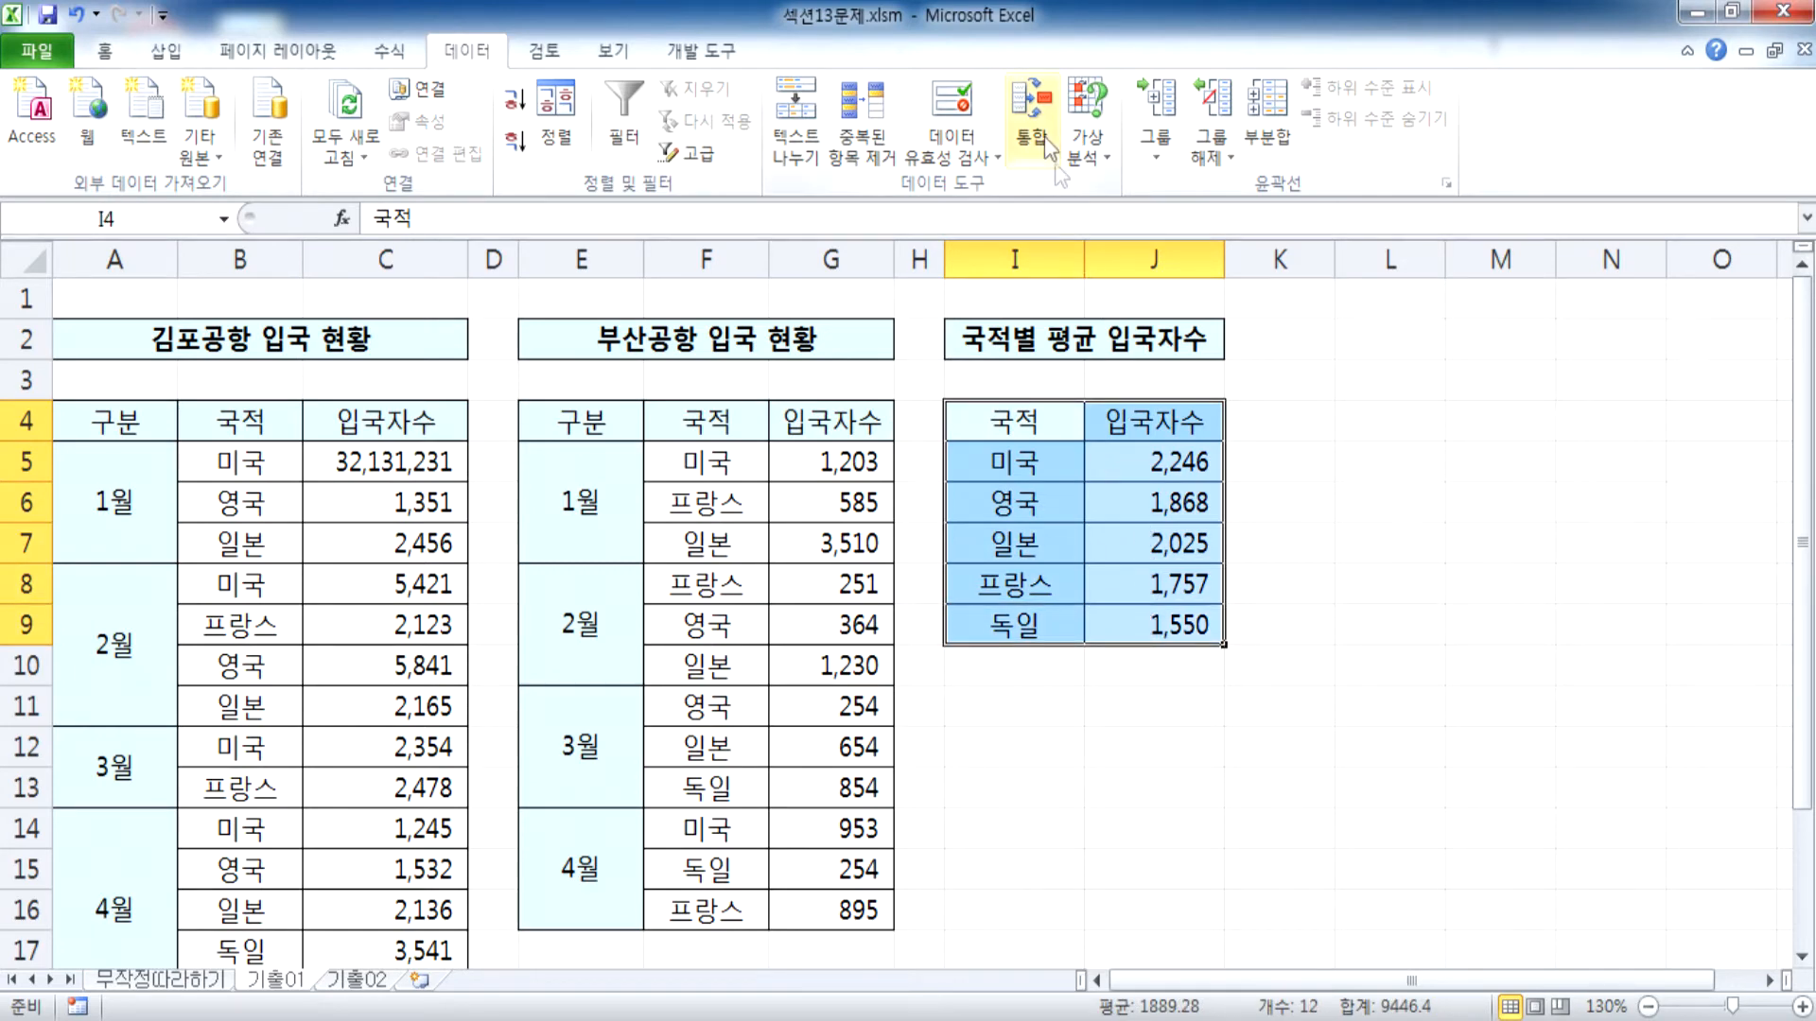
{"action": "left_click", "coordinate": [1034, 112]}
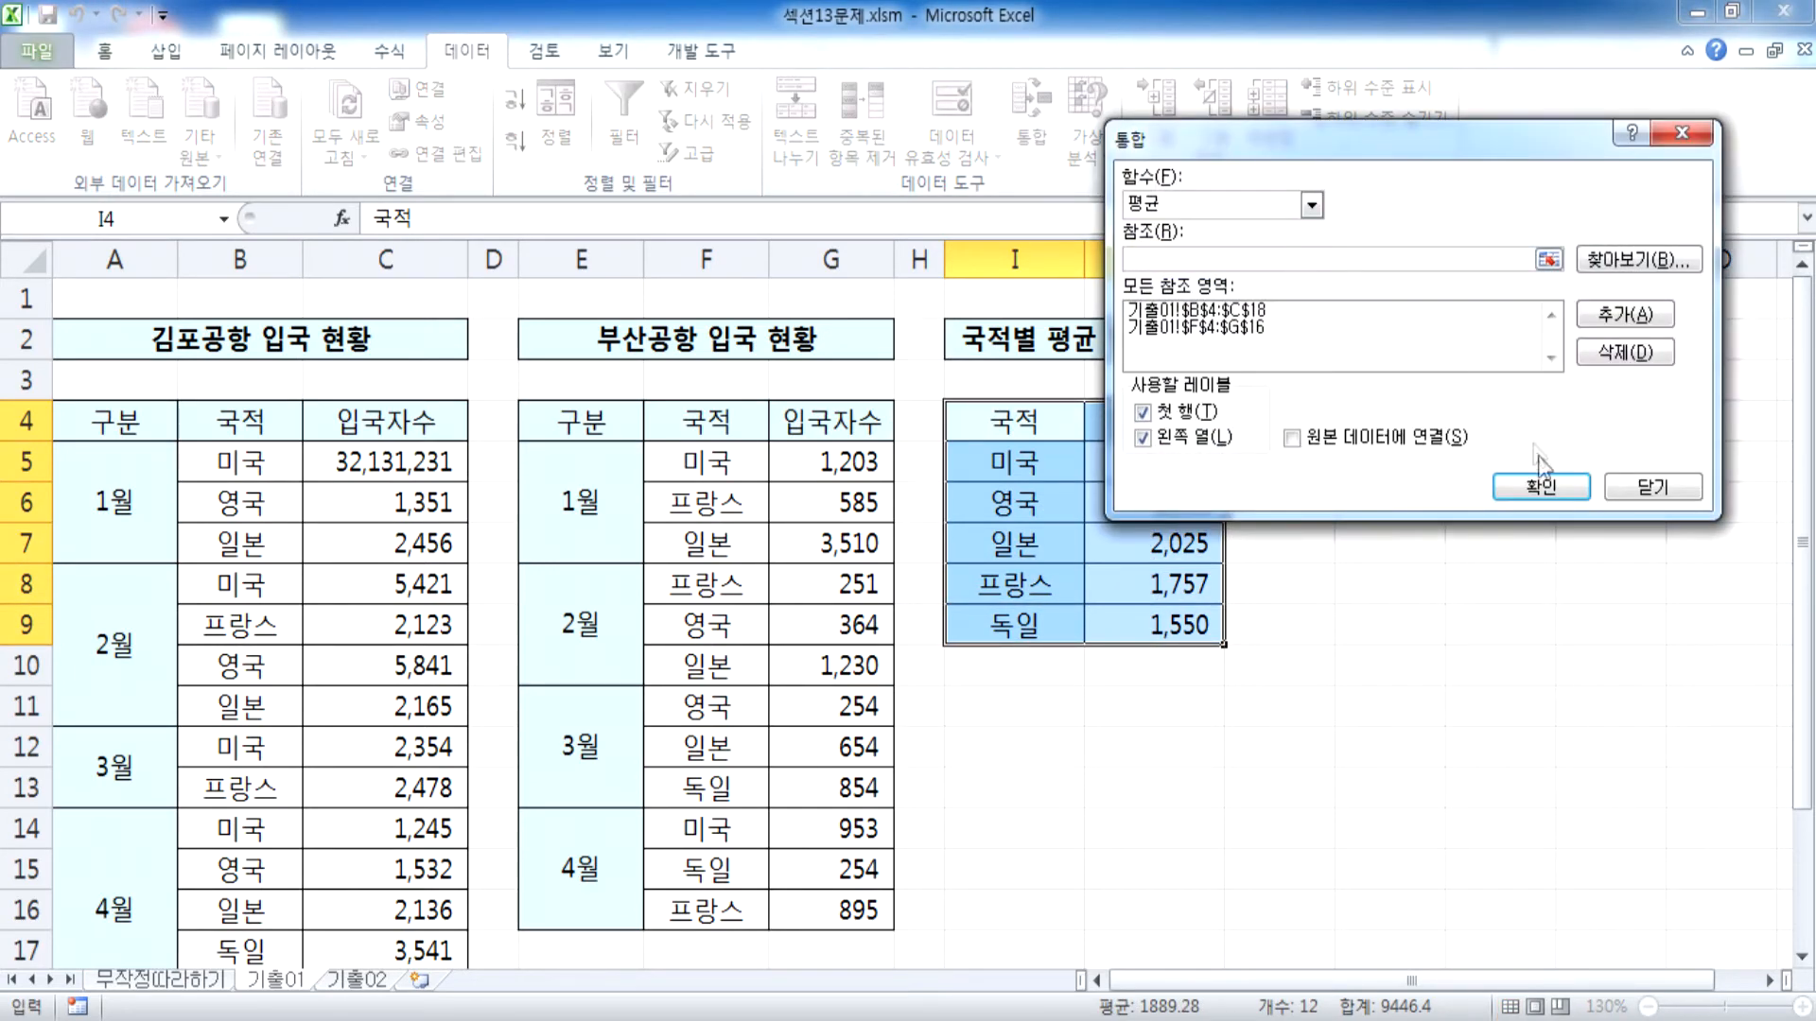
{"action": "left_click", "coordinate": [1544, 488]}
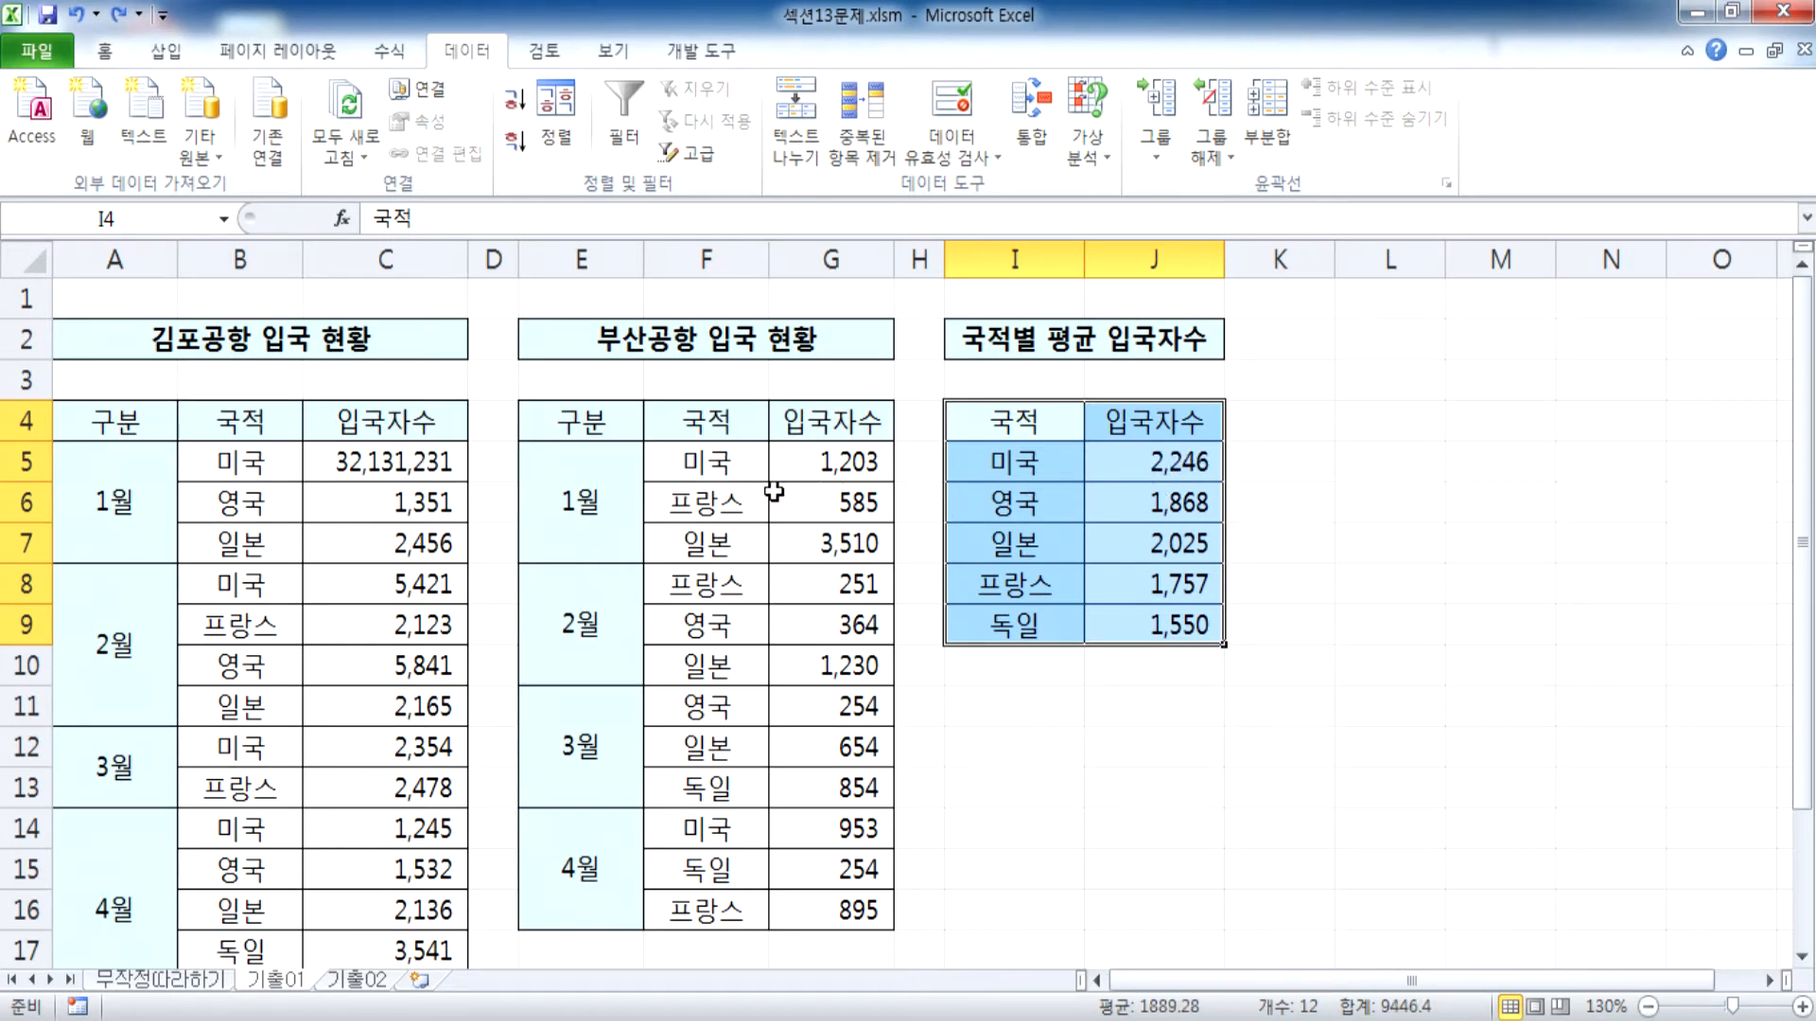
Undo the repeated consolidation, the column C widening and the C5 edit, and review the averages in J5:J9
{"action": "left_click", "coordinate": [774, 491]}
{"action": "key", "text": "ctrl+z"}
{"action": "key", "text": "ctrl+z"}
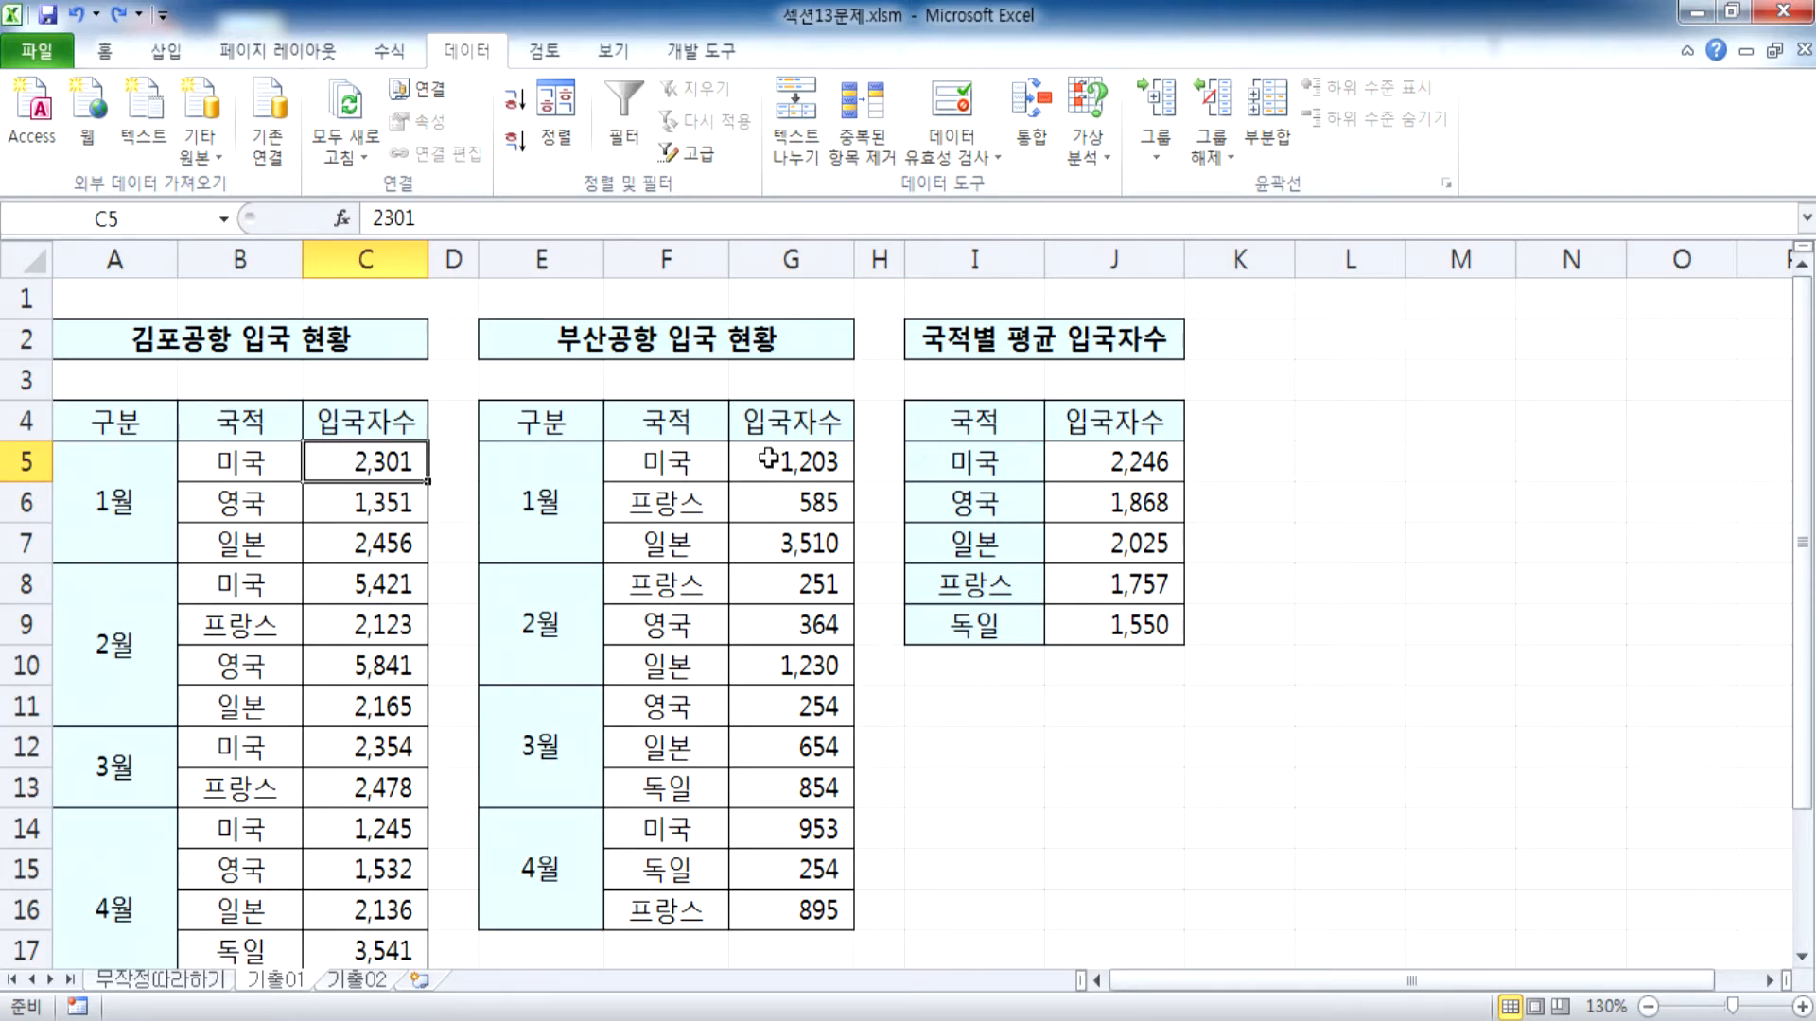
{"action": "left_click_drag", "start_coordinate": [1109, 462], "coordinate": [1126, 621]}
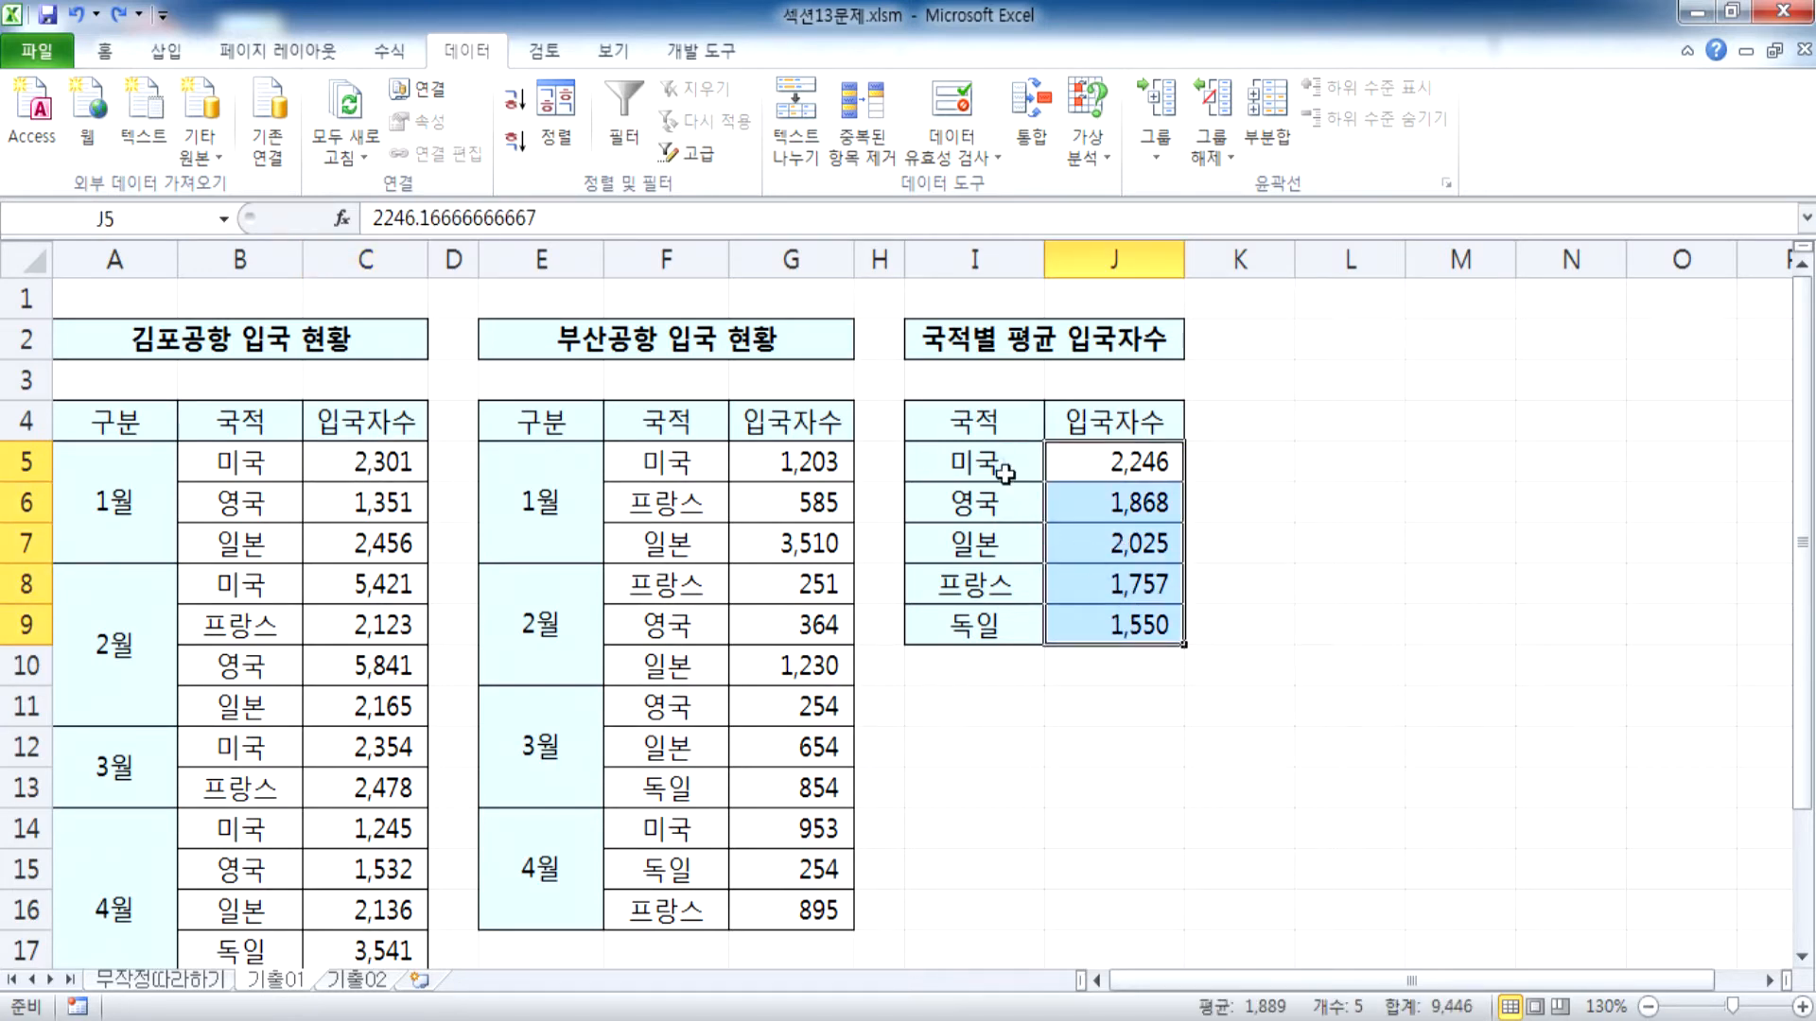
{"action": "left_click", "coordinate": [377, 452]}
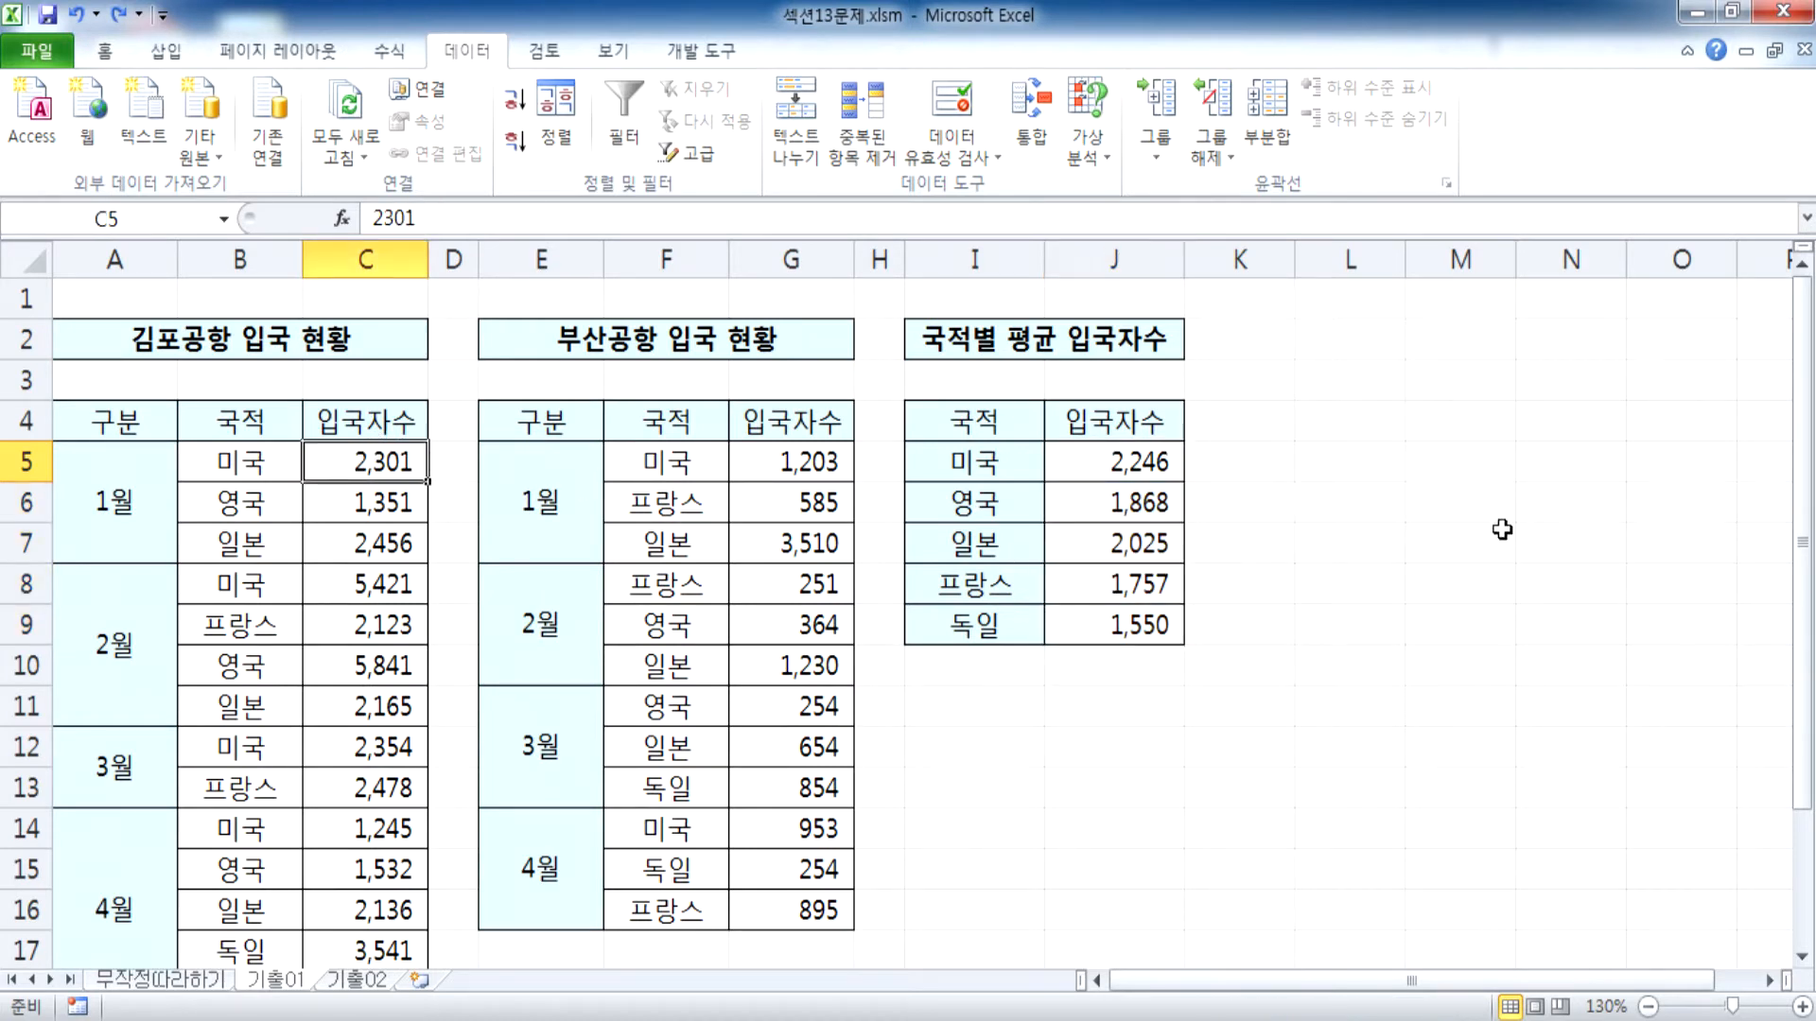
Set the January 미국 arrivals of 김포공항 in C5 to 23010
{"action": "type", "text": "2301"}
{"action": "key", "text": "ctrl+Return"}
{"action": "key", "text": "F2"}
{"action": "type", "text": "0"}
{"action": "key", "text": "Return"}
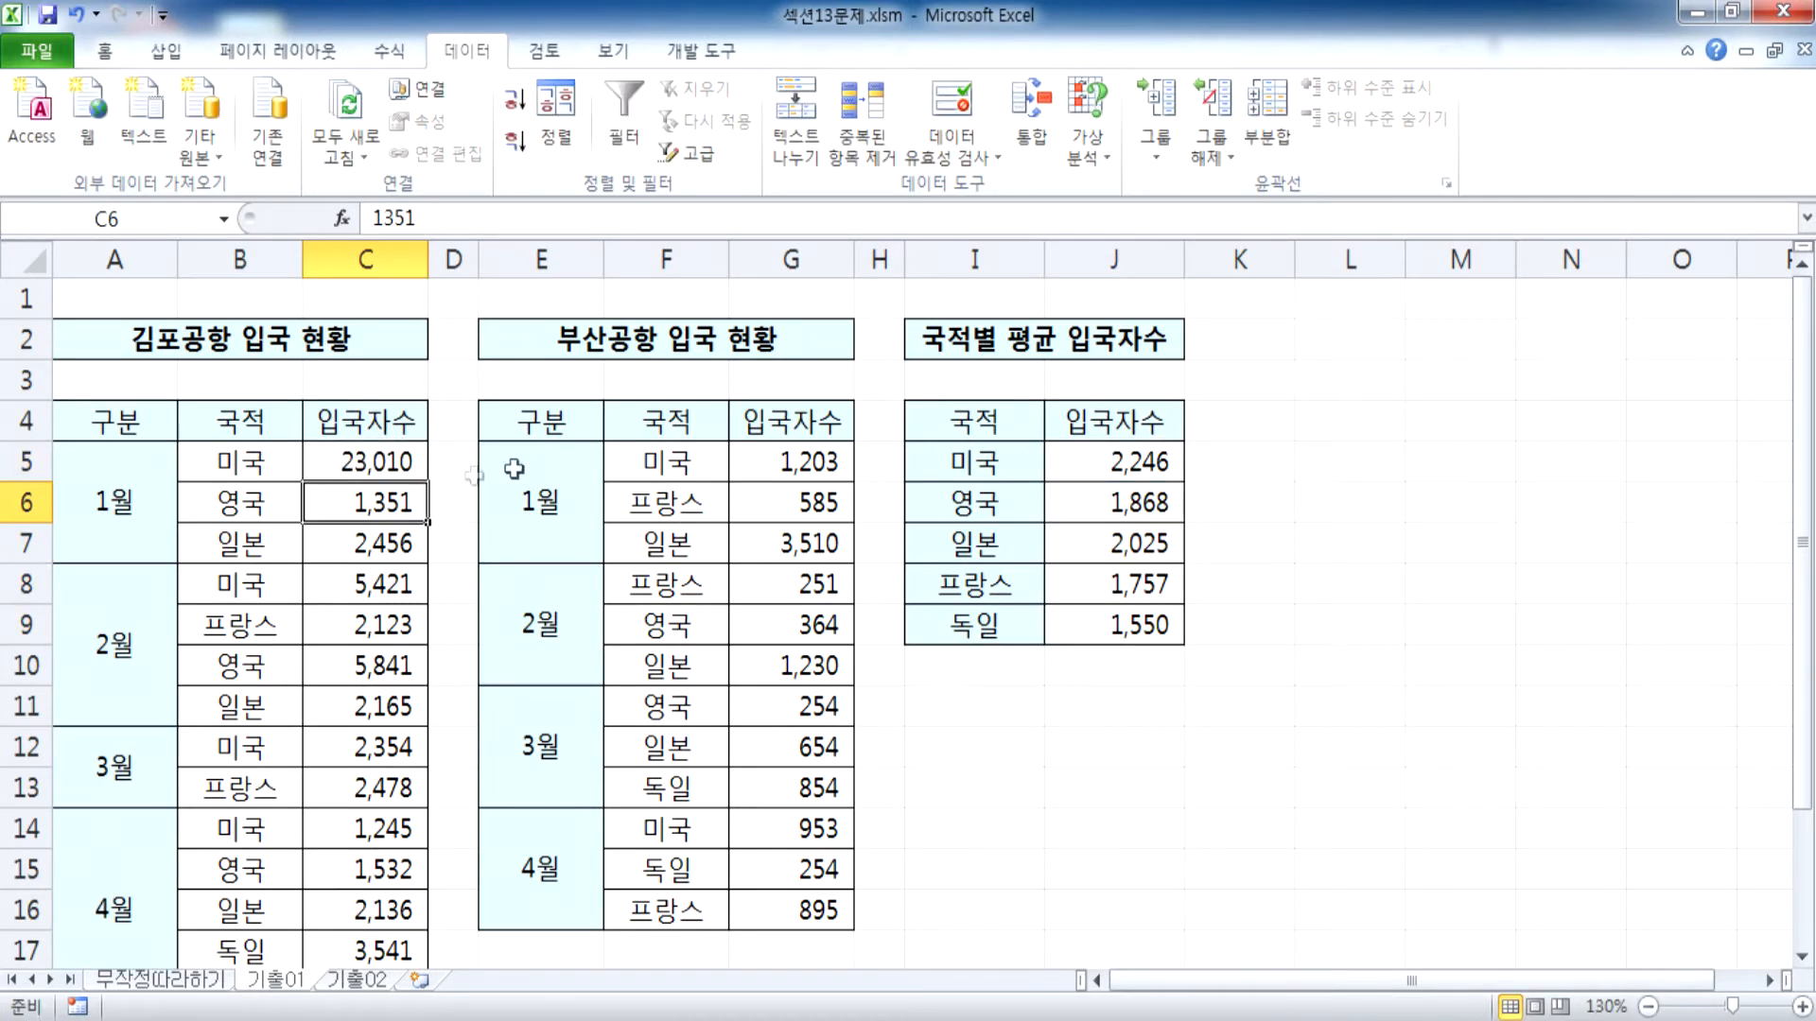
Rerun the average consolidation into I4:J9 using the stored references and inspect the 미국 average in J5
{"action": "left_click", "coordinate": [376, 458]}
{"action": "left_click_drag", "start_coordinate": [963, 433], "coordinate": [1125, 624]}
{"action": "left_click", "coordinate": [1033, 140]}
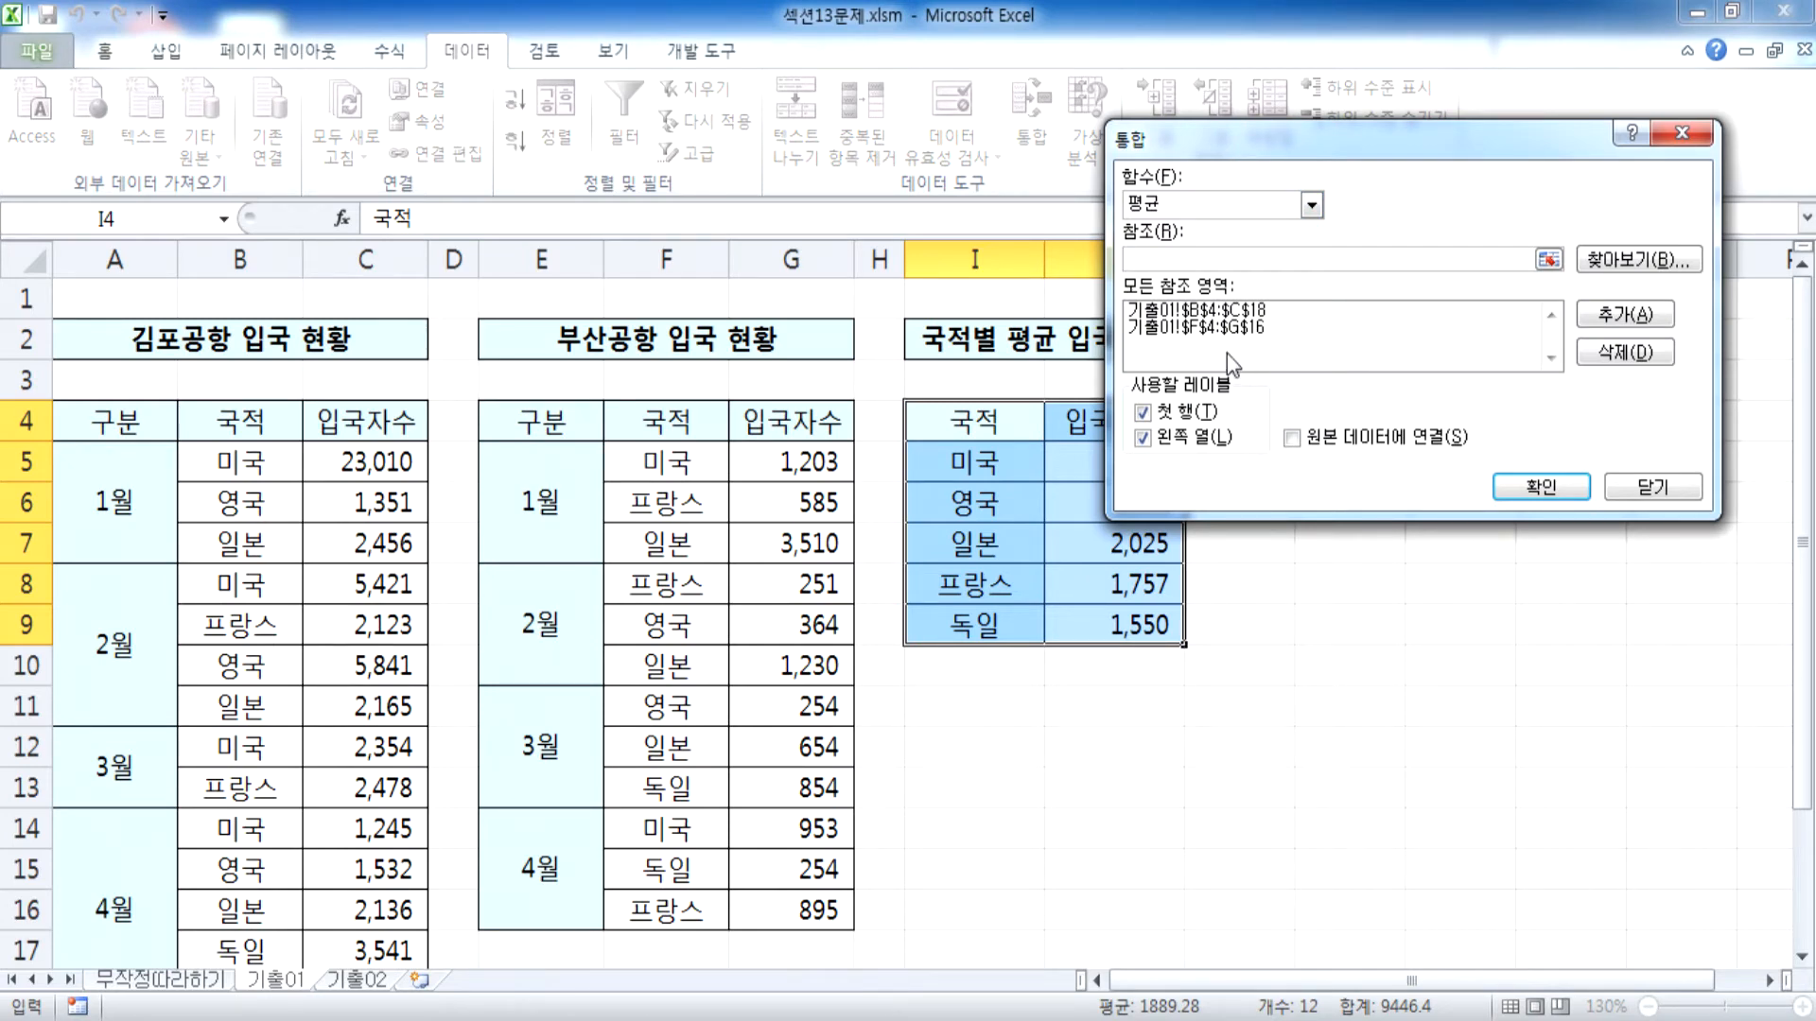
{"action": "left_click", "coordinate": [1550, 488]}
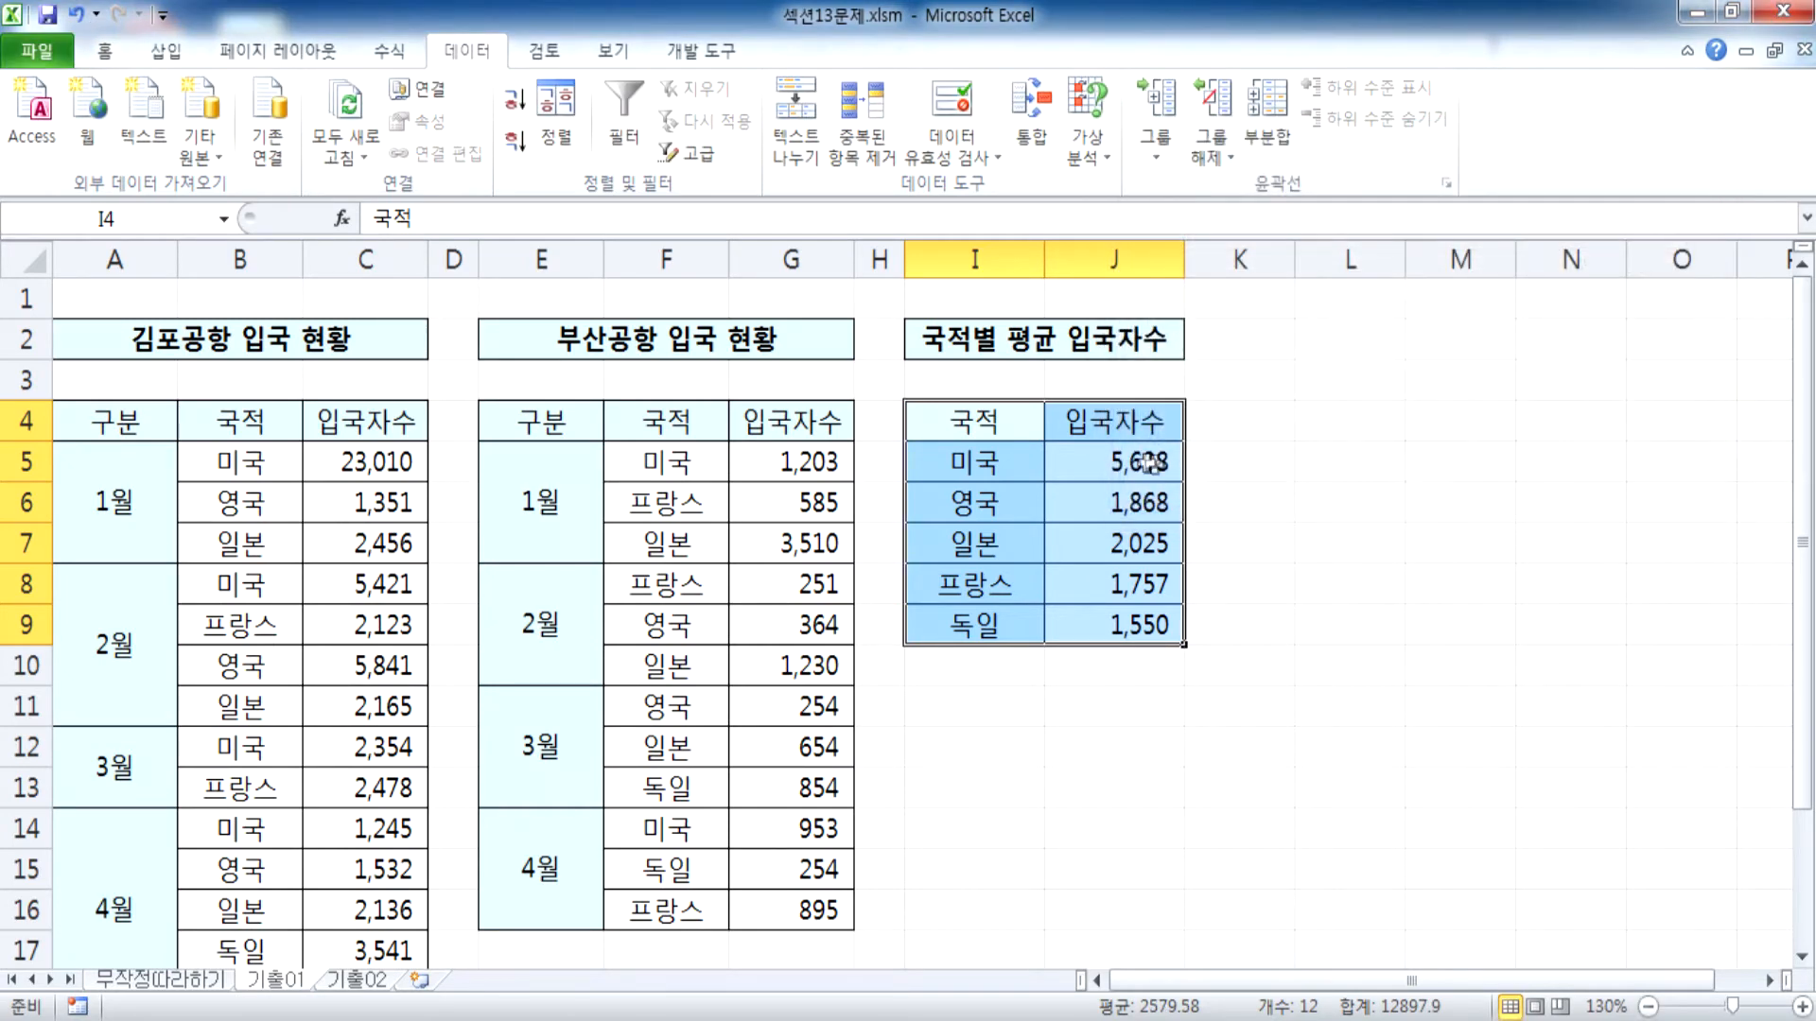
{"action": "left_click", "coordinate": [1133, 460]}
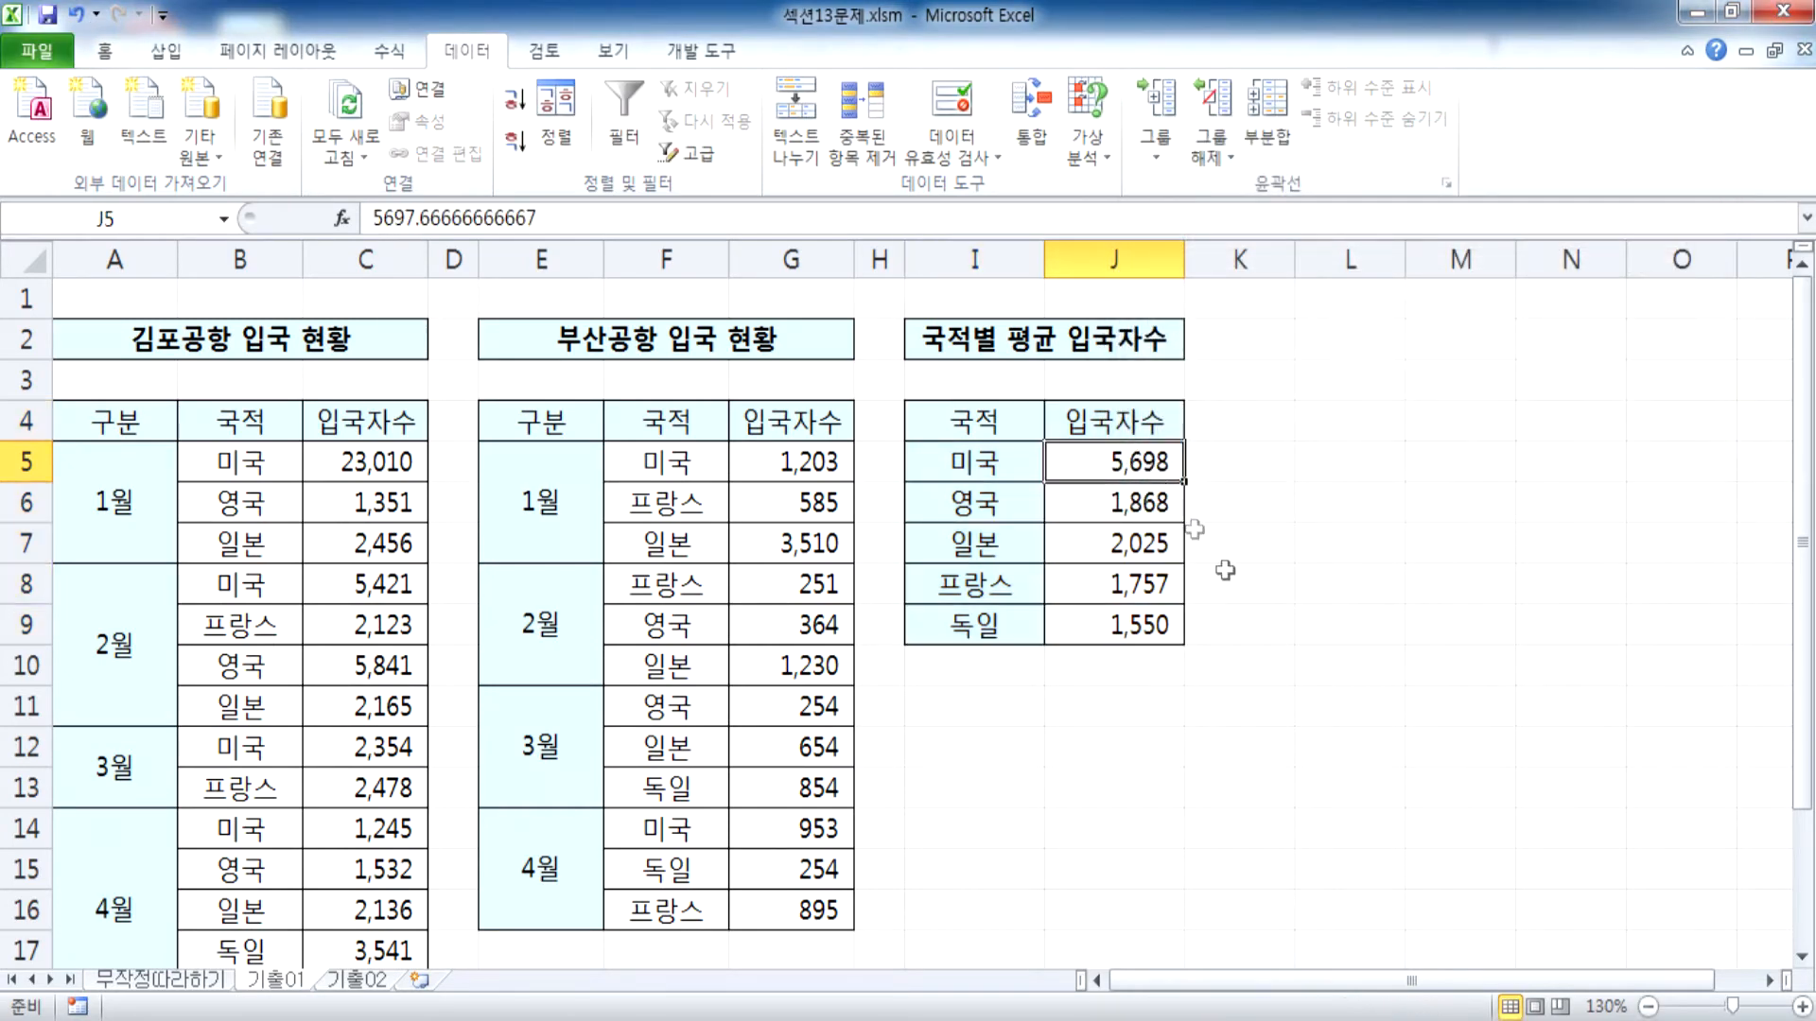
Reset the January 미국 arrivals in C5 to 2301 and consolidate into I4:J9 again with the stored settings
{"action": "left_click", "coordinate": [399, 464]}
{"action": "type", "text": "2301"}
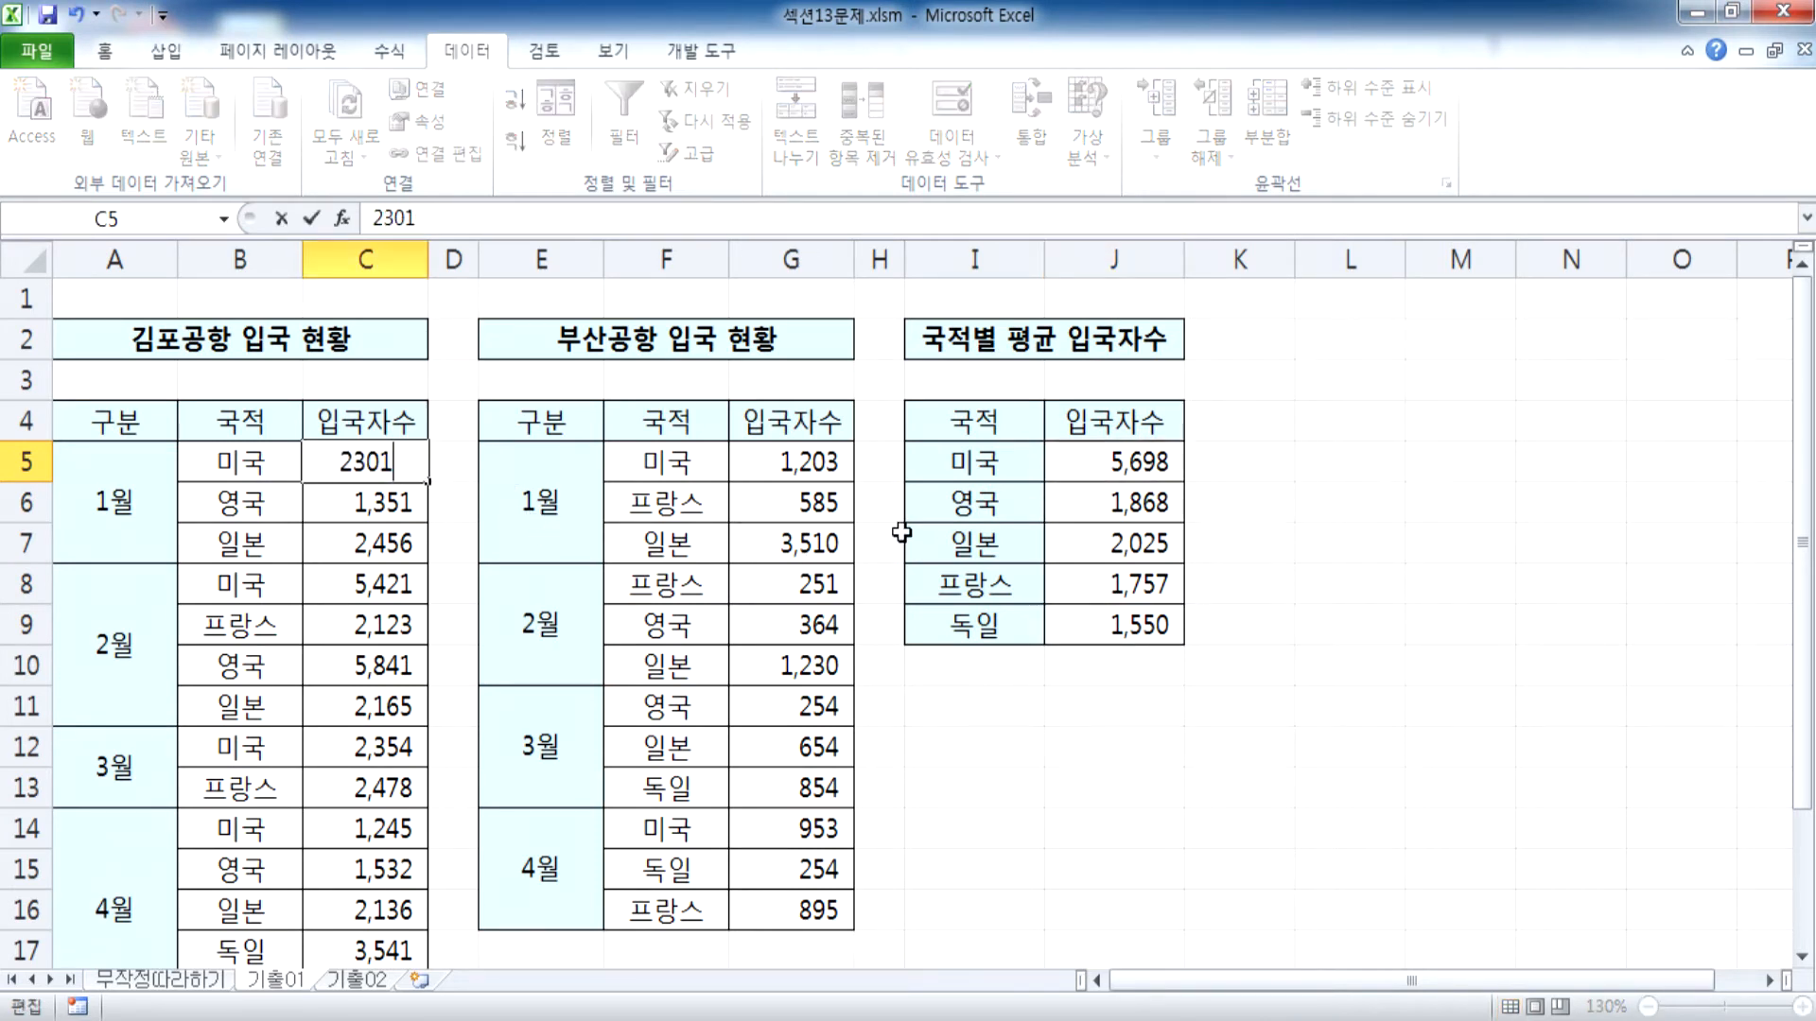
{"action": "key", "text": "Return"}
{"action": "left_click_drag", "start_coordinate": [960, 423], "coordinate": [1098, 592]}
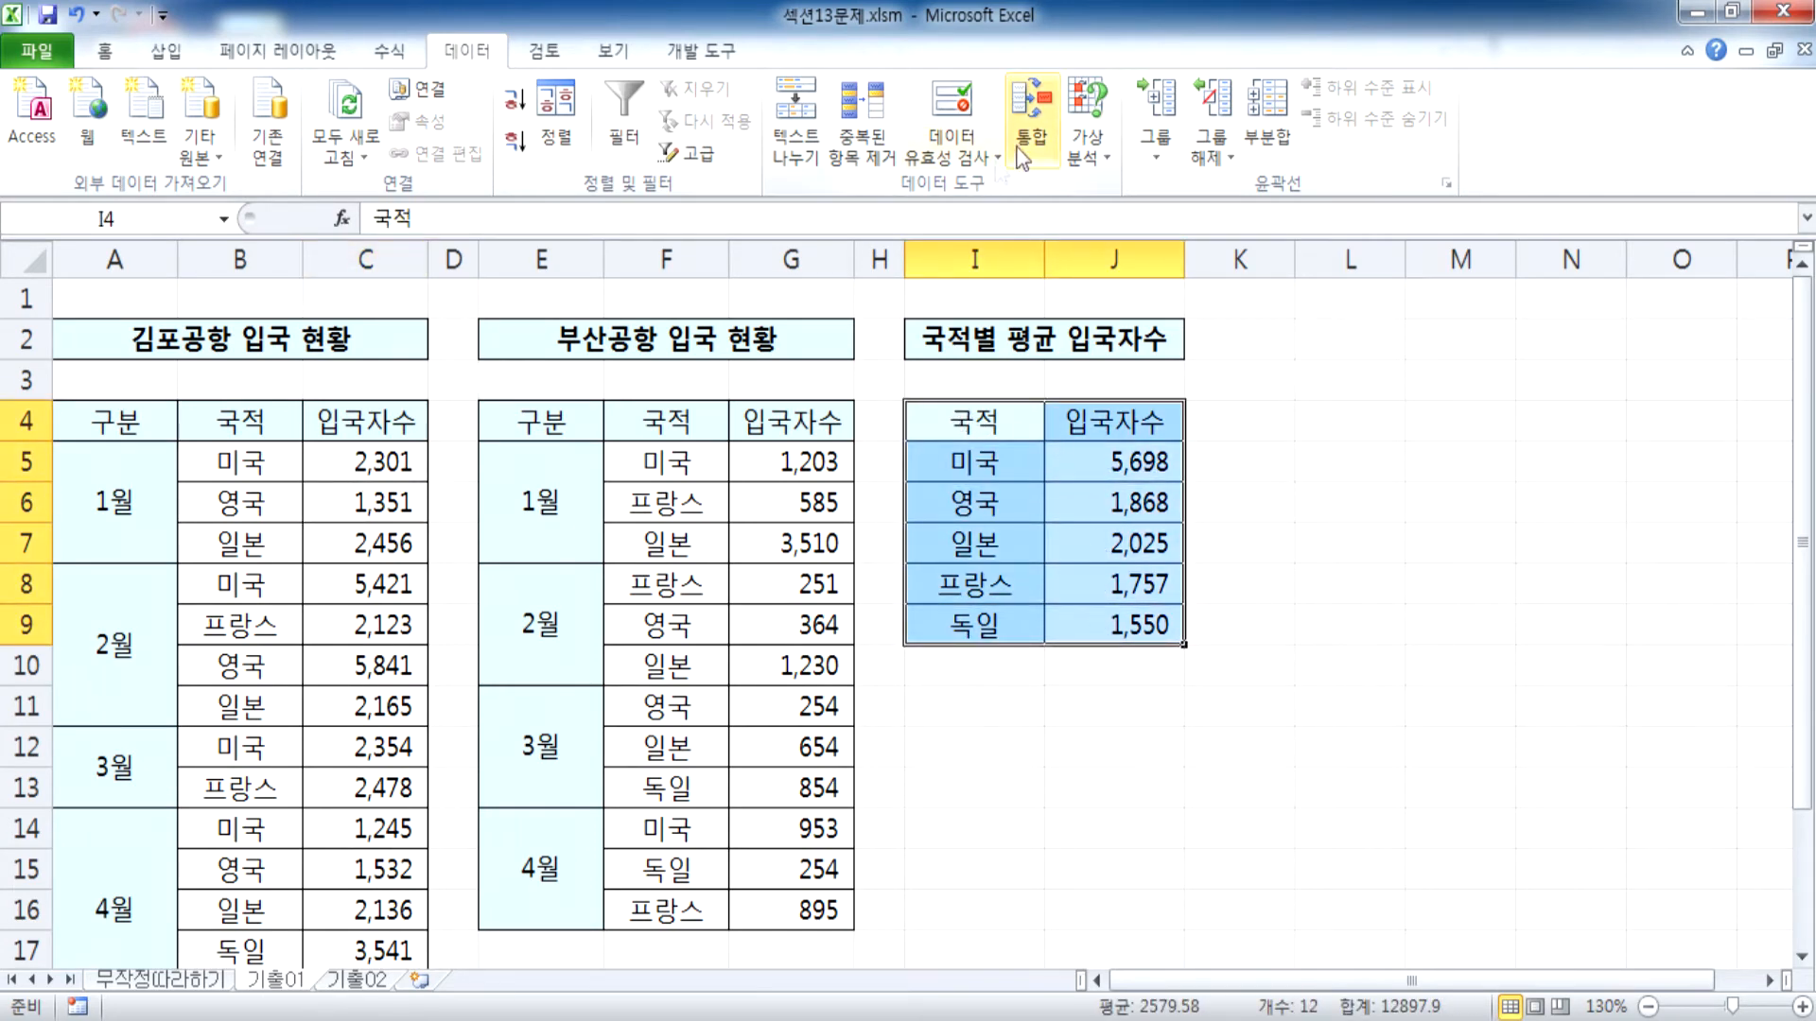
{"action": "left_click", "coordinate": [1030, 114]}
{"action": "left_click", "coordinate": [1539, 488]}
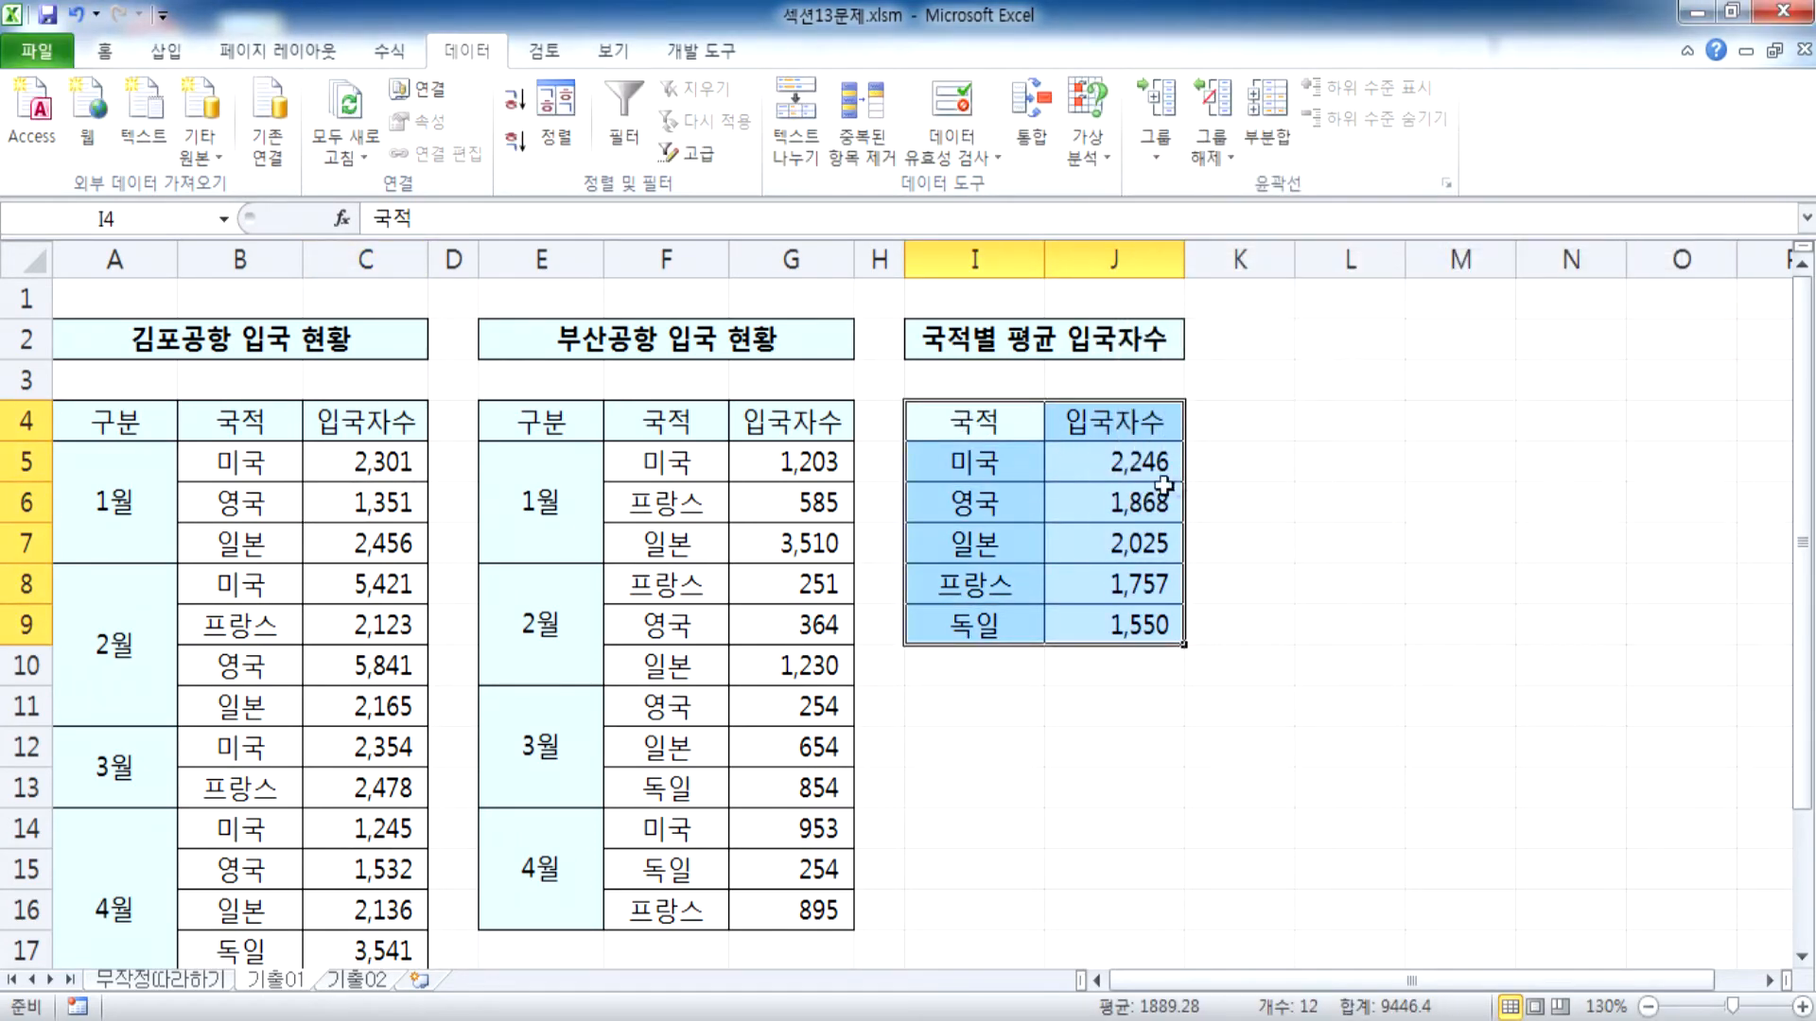
{"action": "left_click", "coordinate": [1156, 467]}
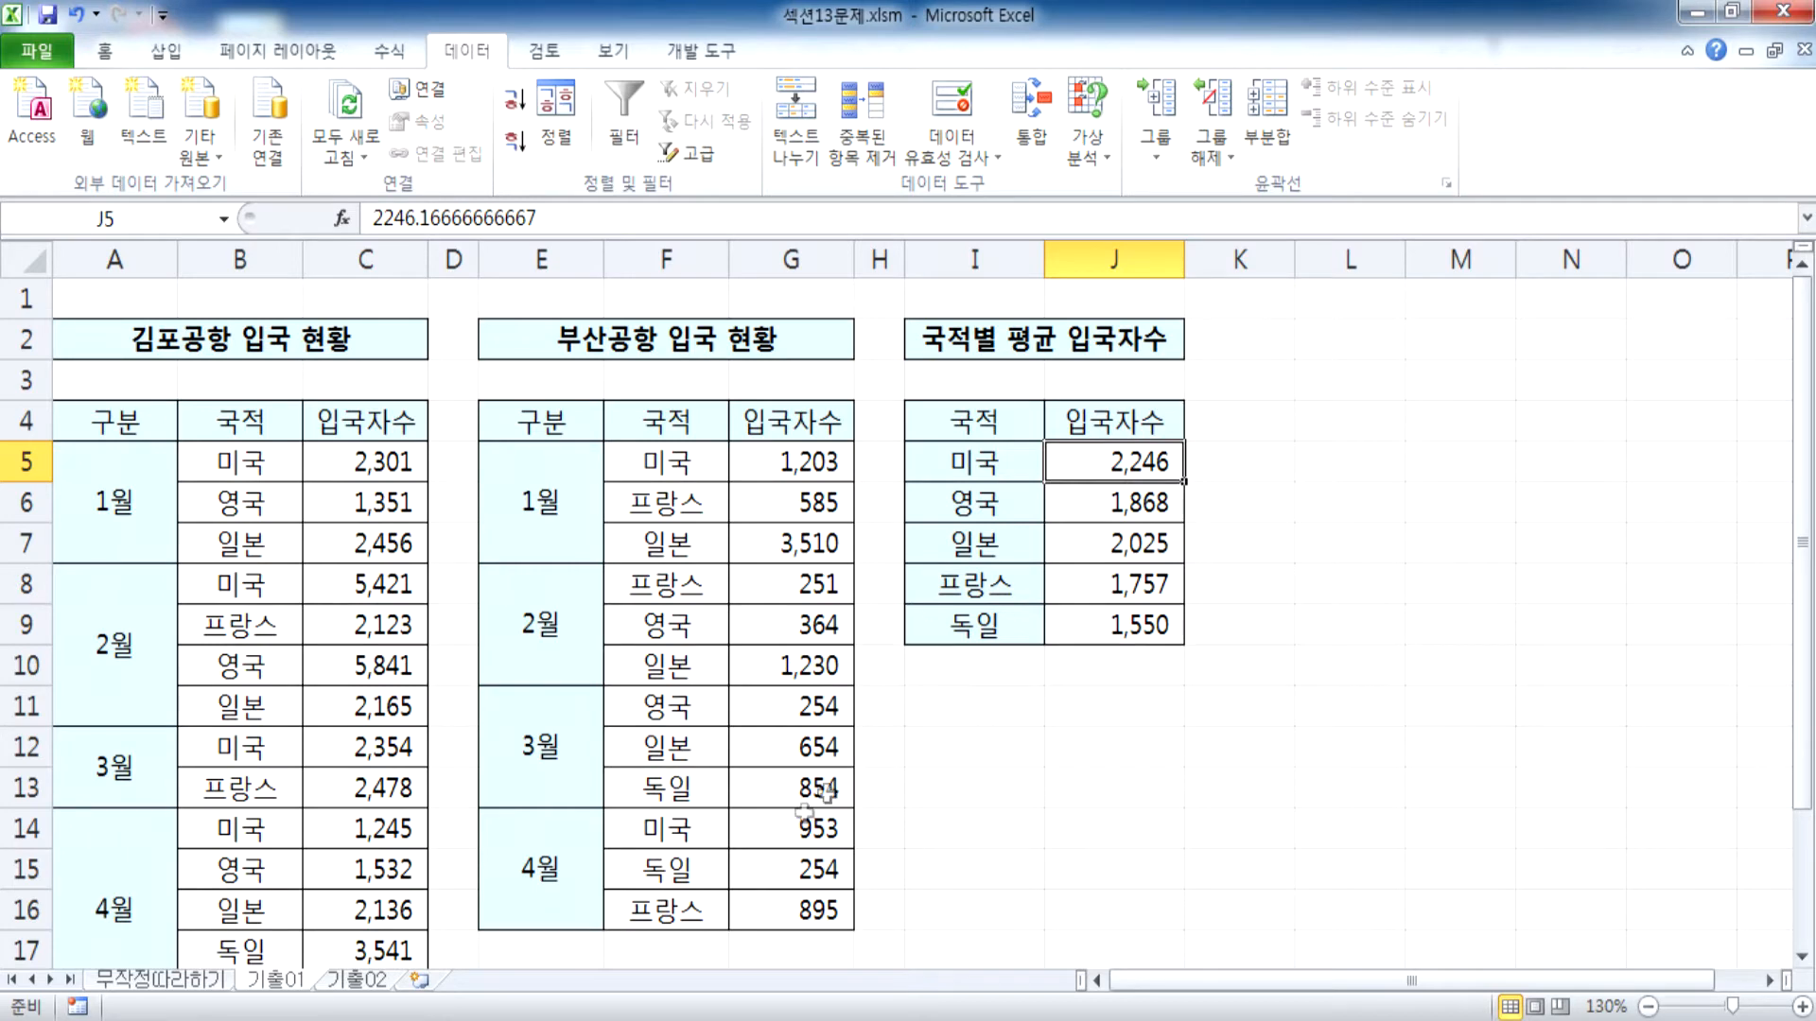
Open sheet 기출02 and select the 매장명 heading in E4 of the 최대 매출현황 table
{"action": "left_click", "coordinate": [355, 980]}
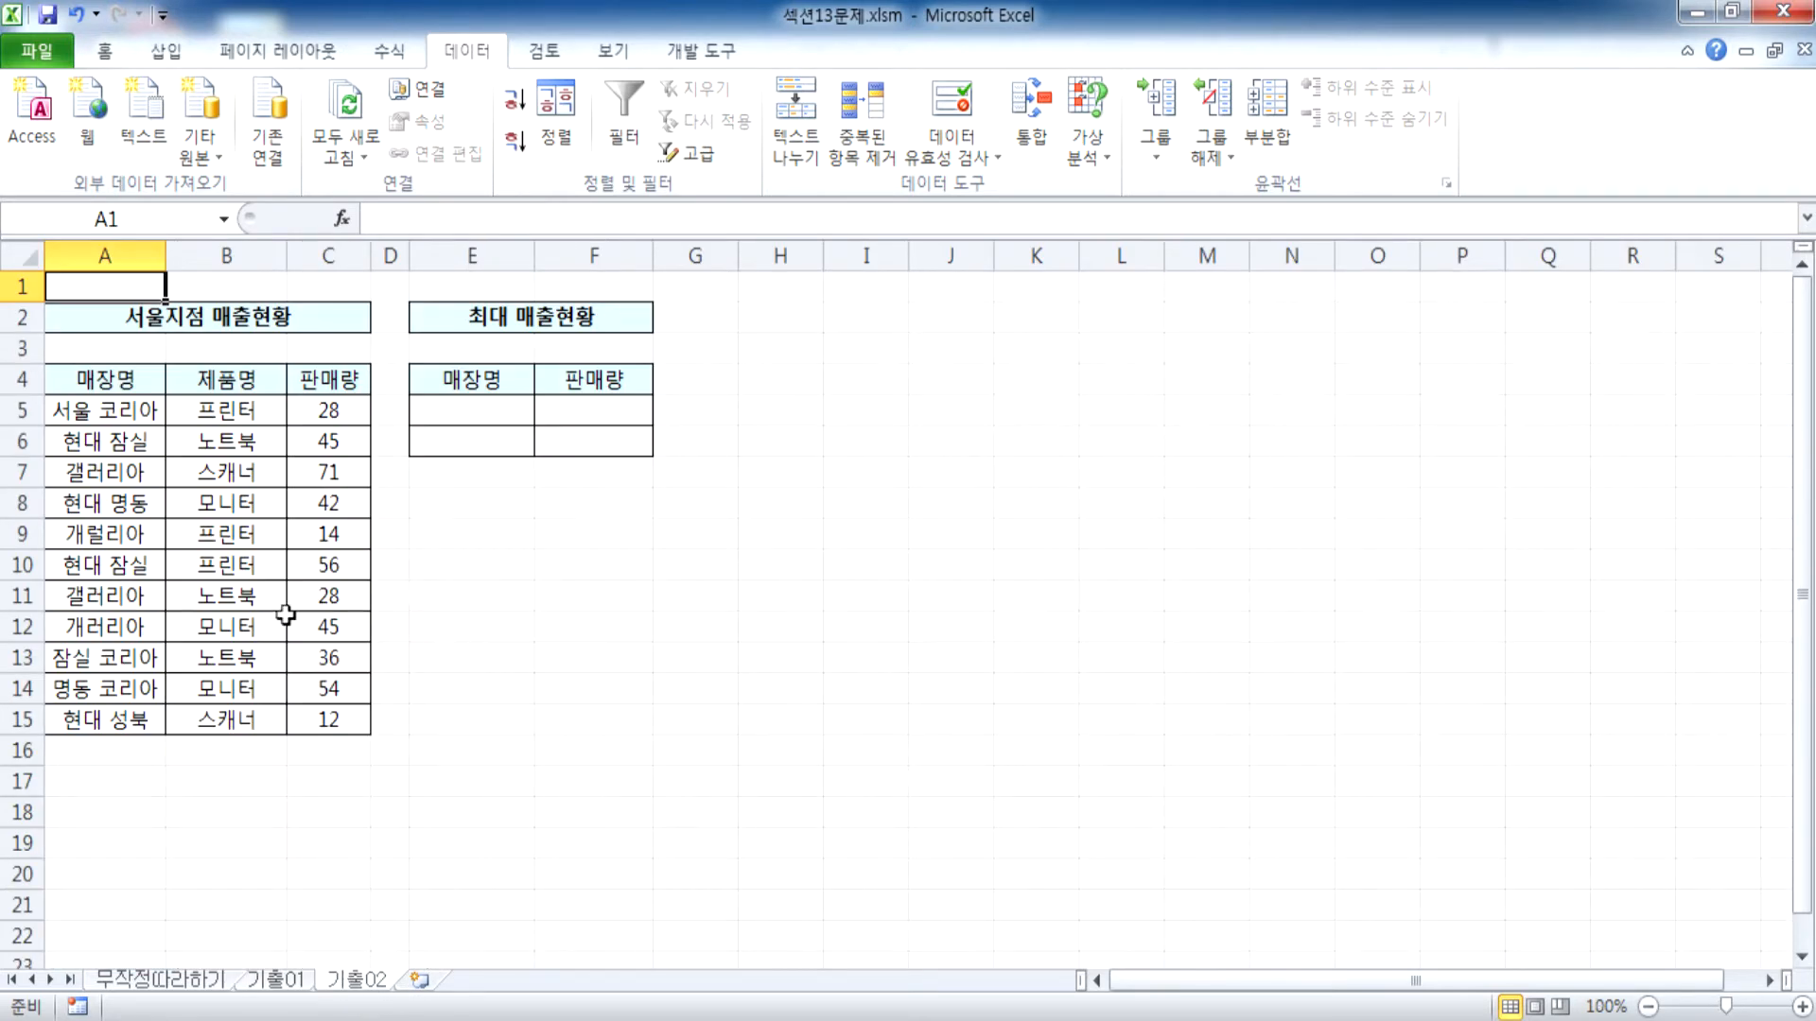
{"action": "scroll", "coordinate": [330, 629], "scroll_direction": "up", "scroll_amount": 3}
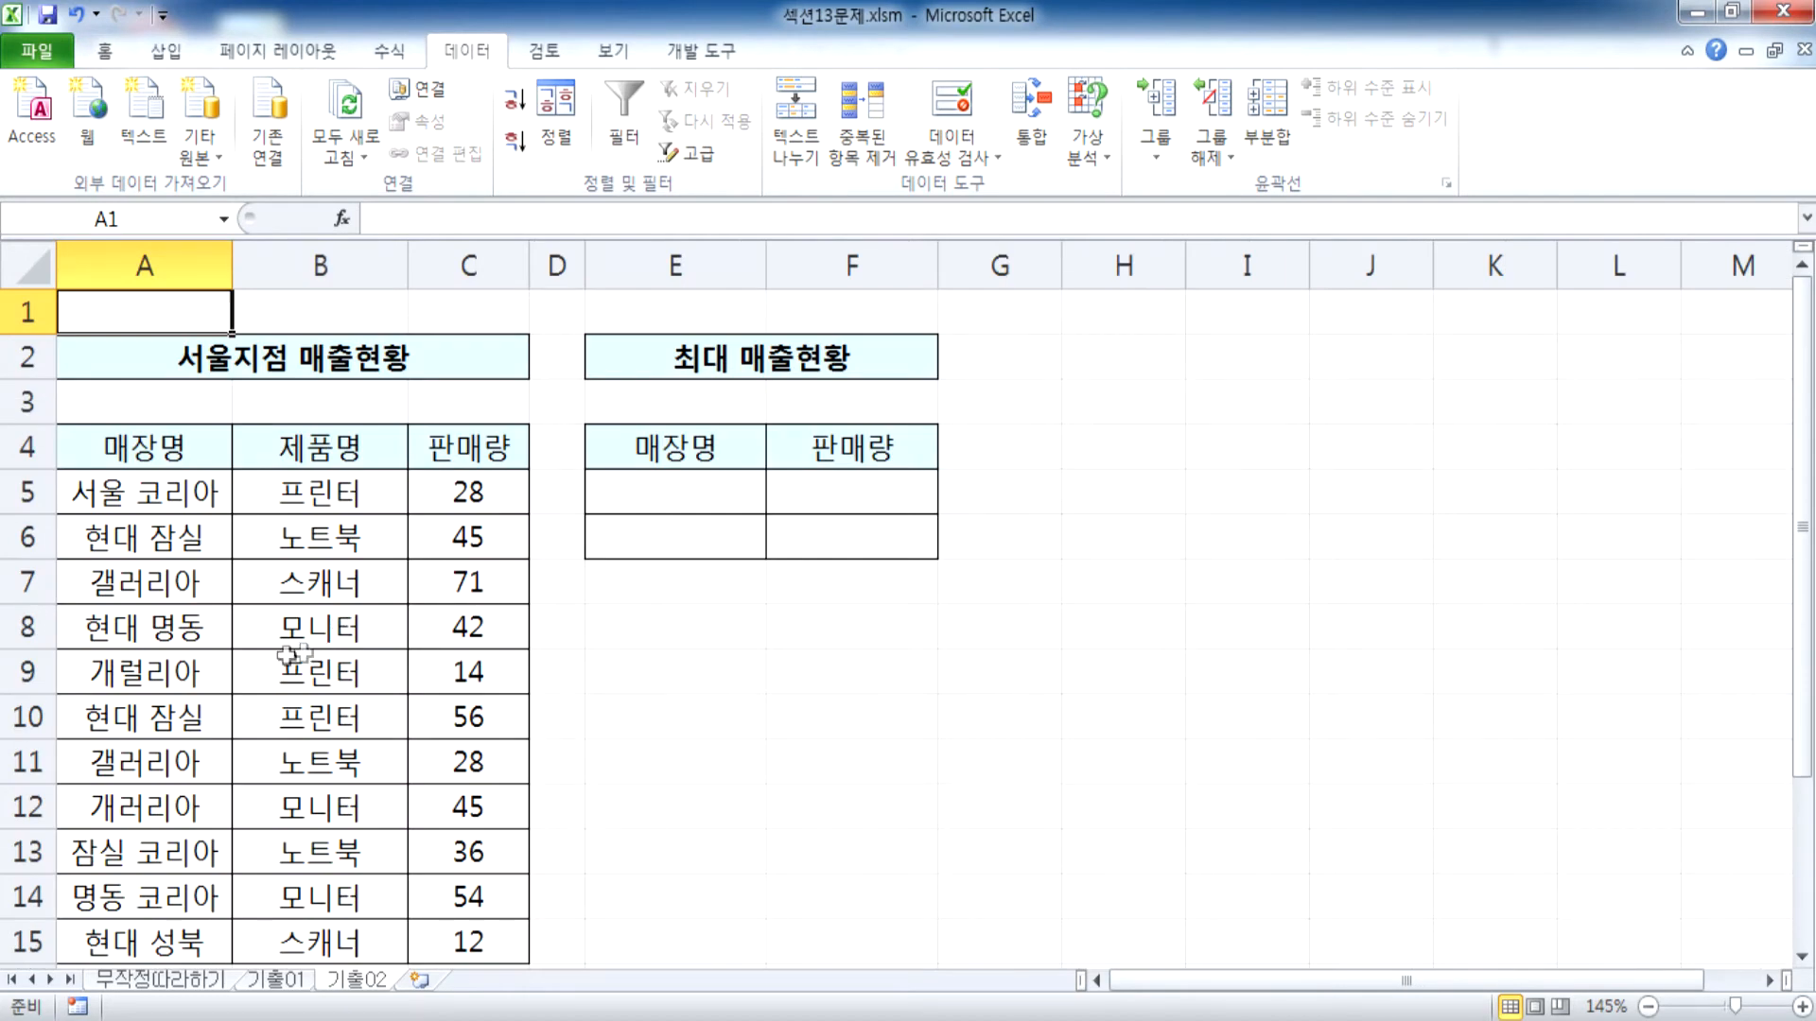
{"action": "left_click", "coordinate": [624, 452]}
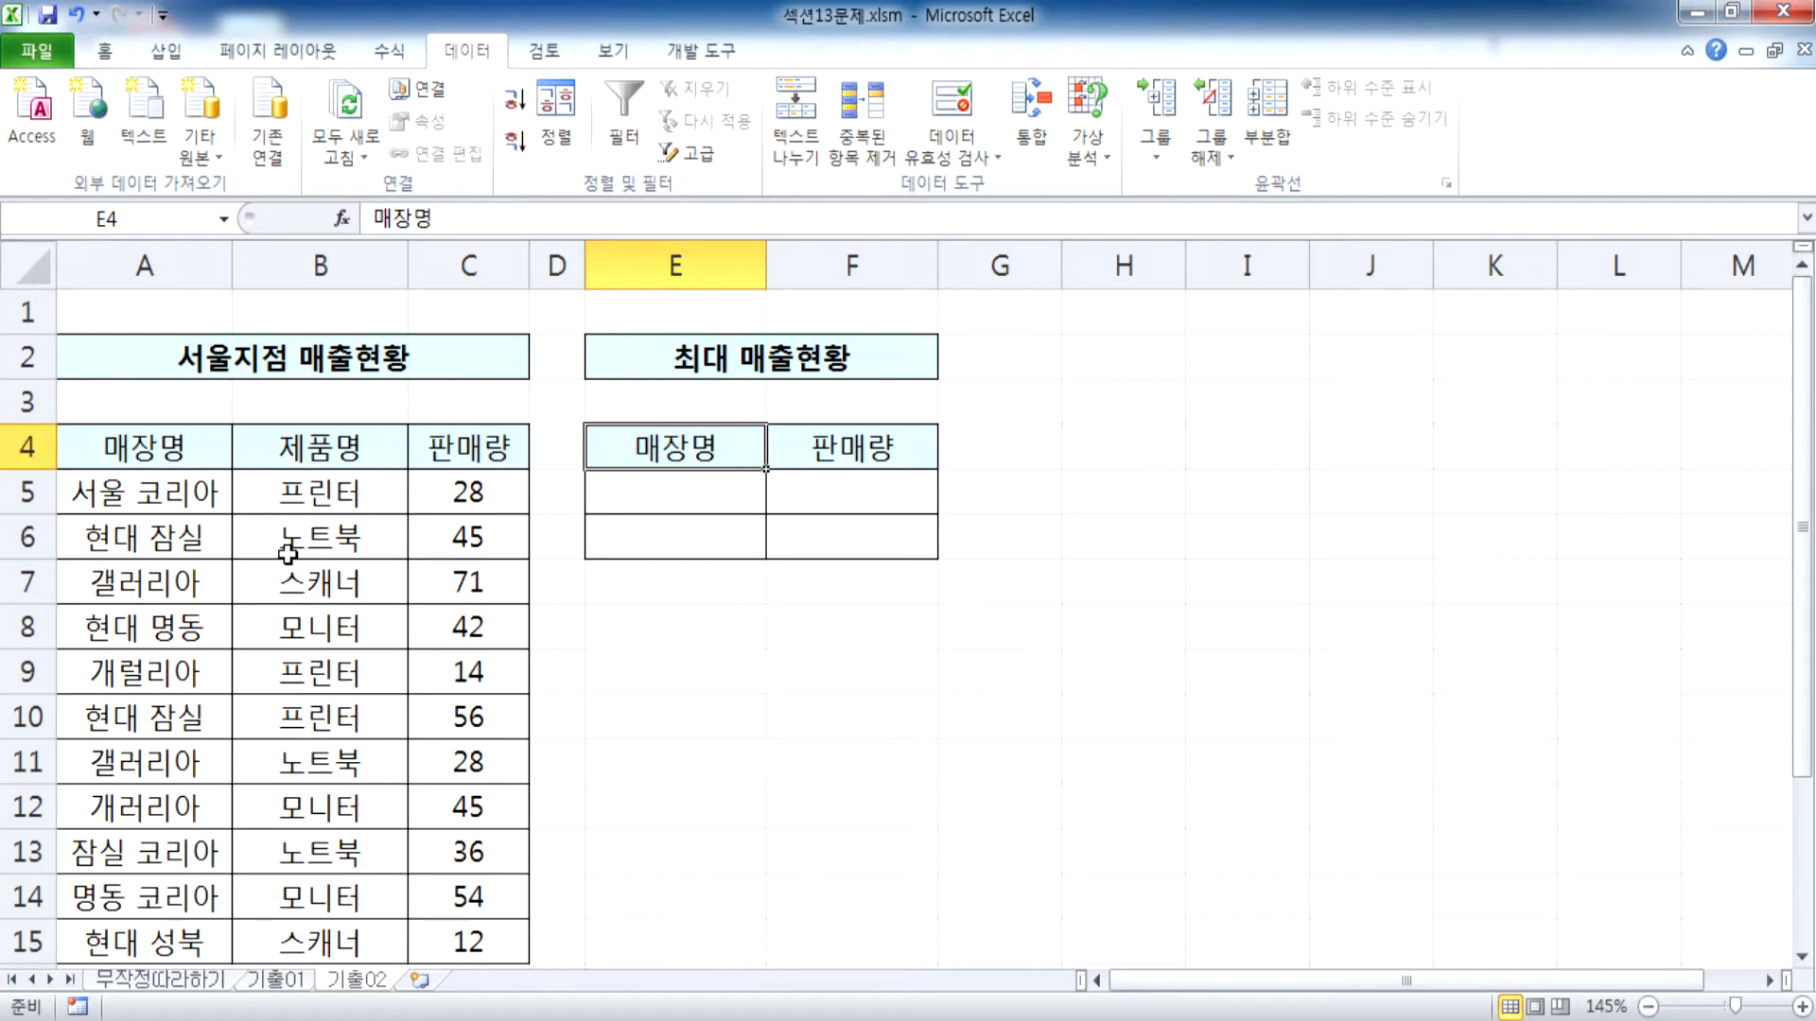
{"action": "scroll", "coordinate": [290, 553], "scroll_direction": "down", "scroll_amount": 1}
{"action": "scroll", "coordinate": [294, 539], "scroll_direction": "up", "scroll_amount": 1}
Open a blank Notepad window and dock it on one half of the screen beside the worksheet
{"action": "key", "text": "super"}
{"action": "left_click", "coordinate": [145, 579]}
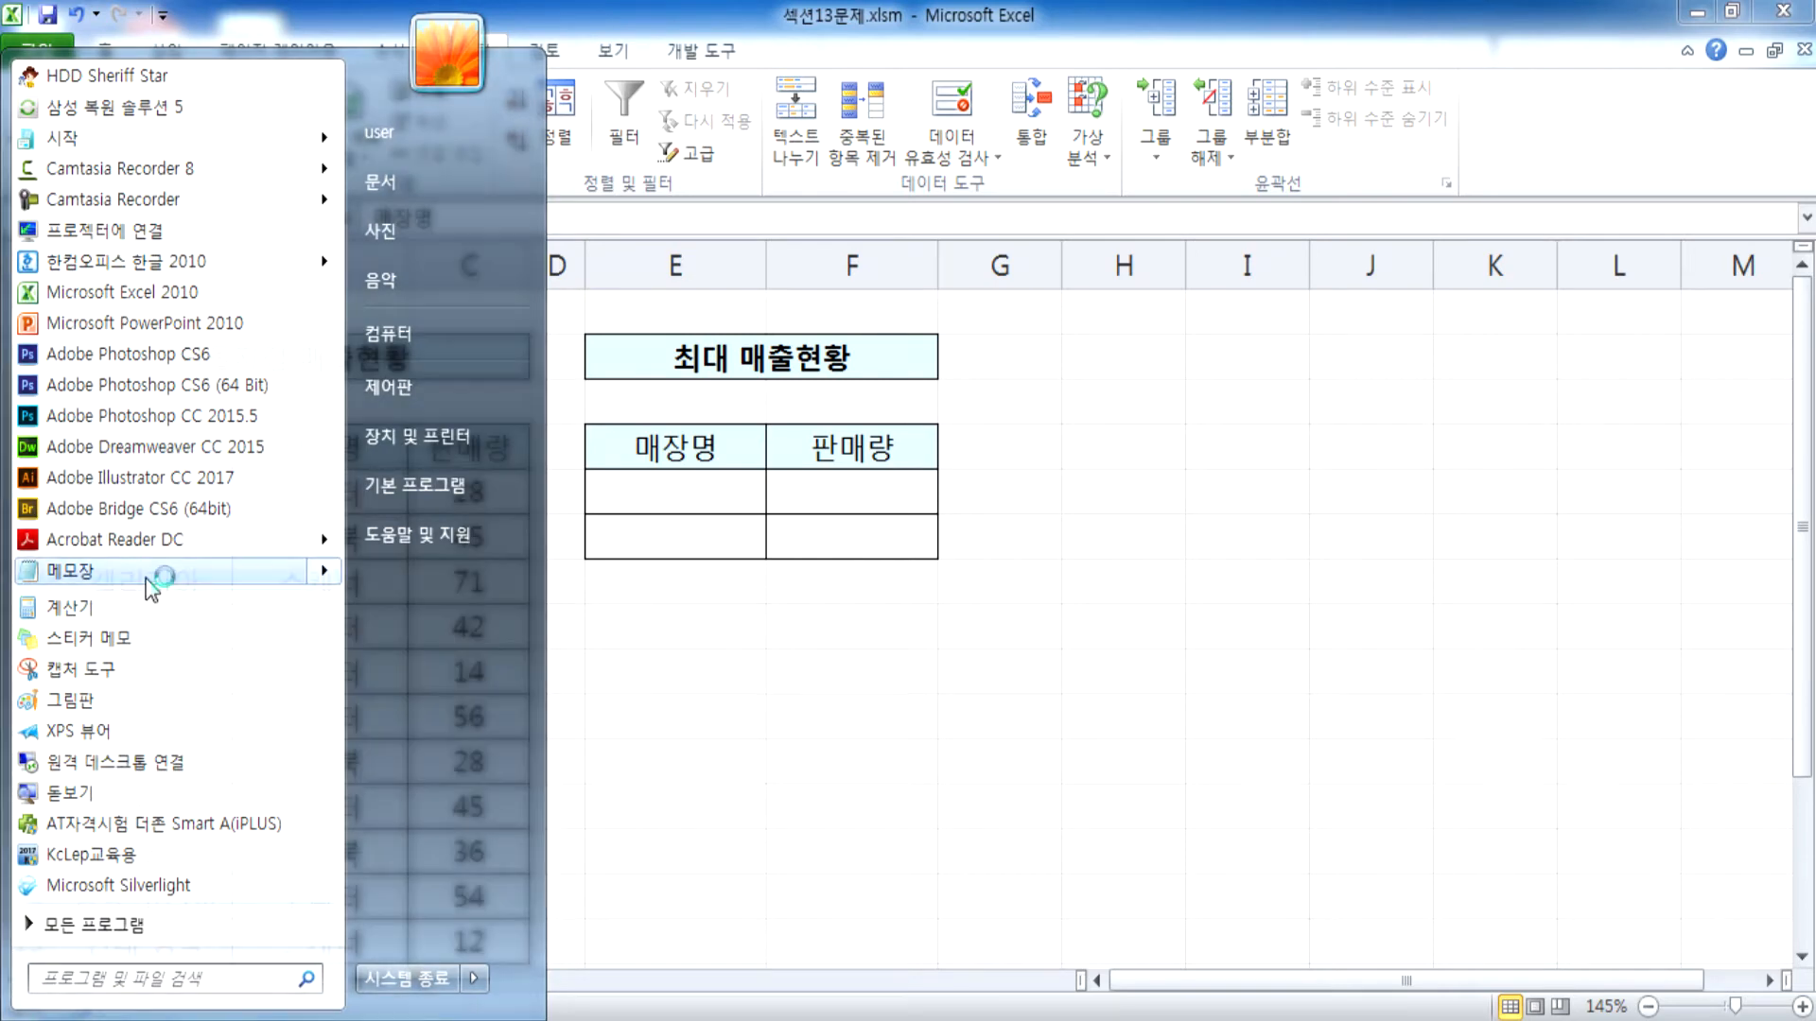
{"action": "left_click_drag", "start_coordinate": [697, 85], "coordinate": [1808, 58]}
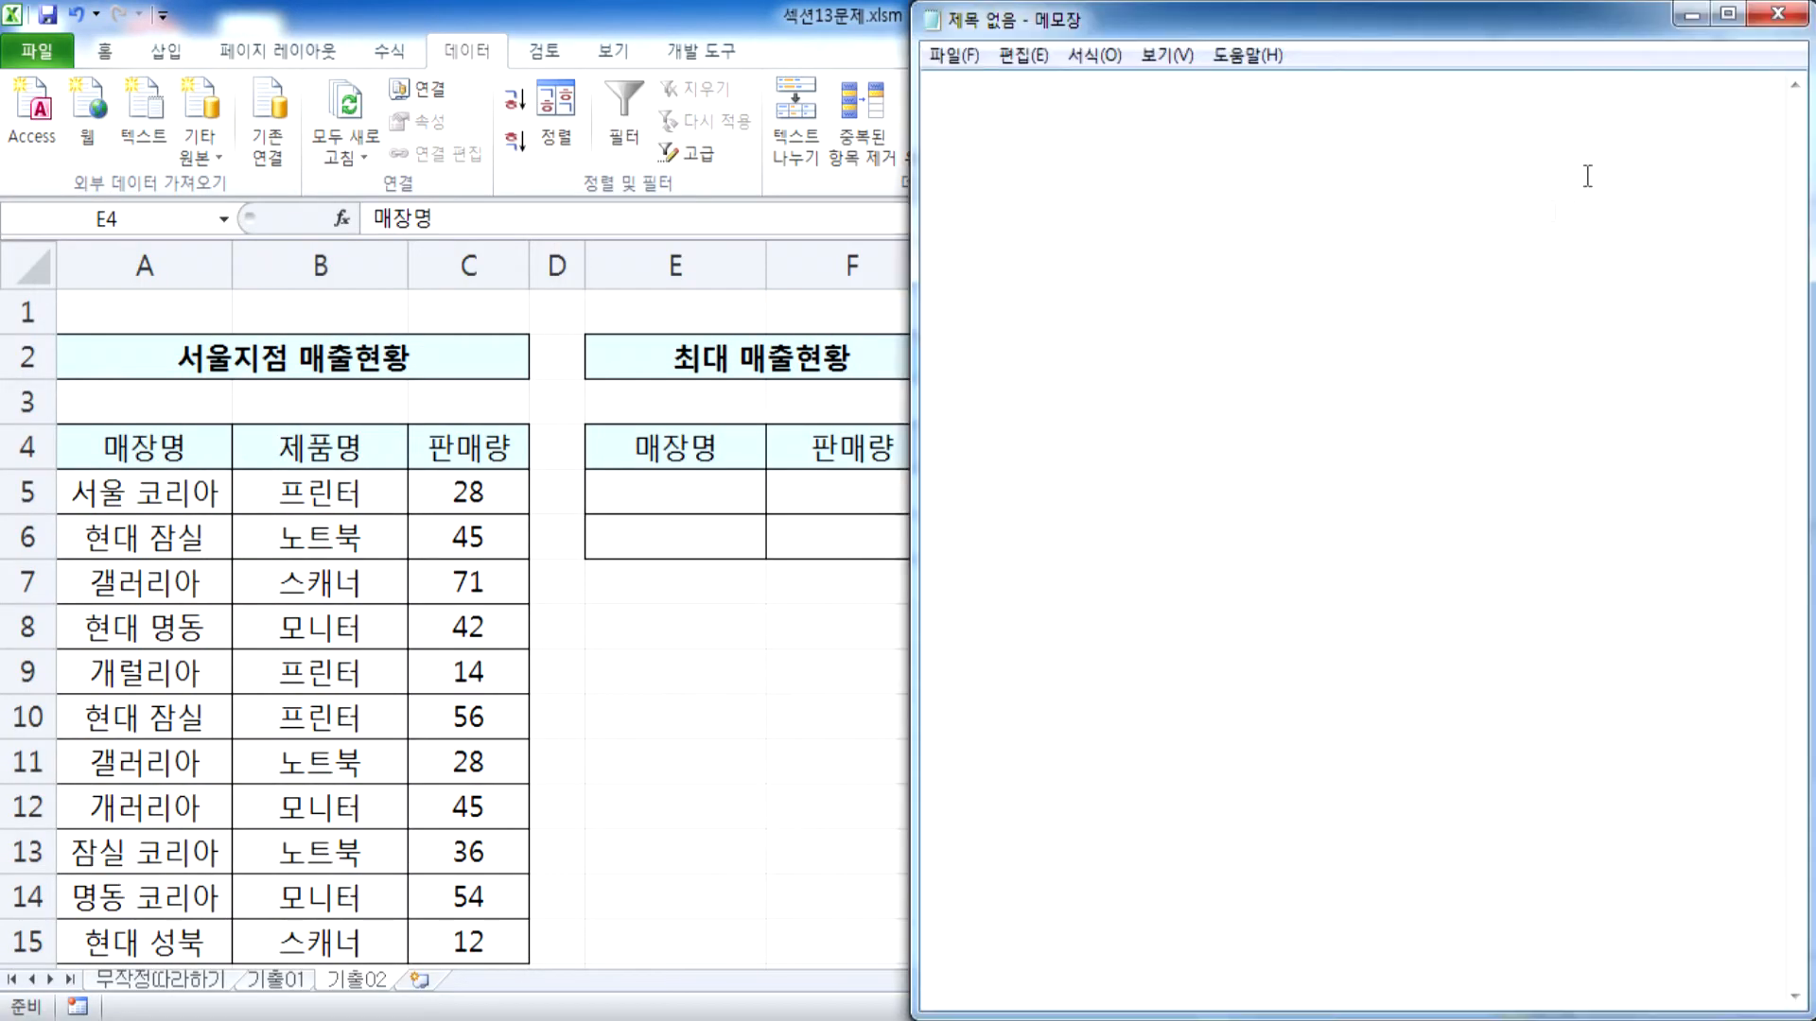
Write the first condition, "현대"로 시작하는 매장, in the Notepad memo
{"action": "type", "text": "현대"}
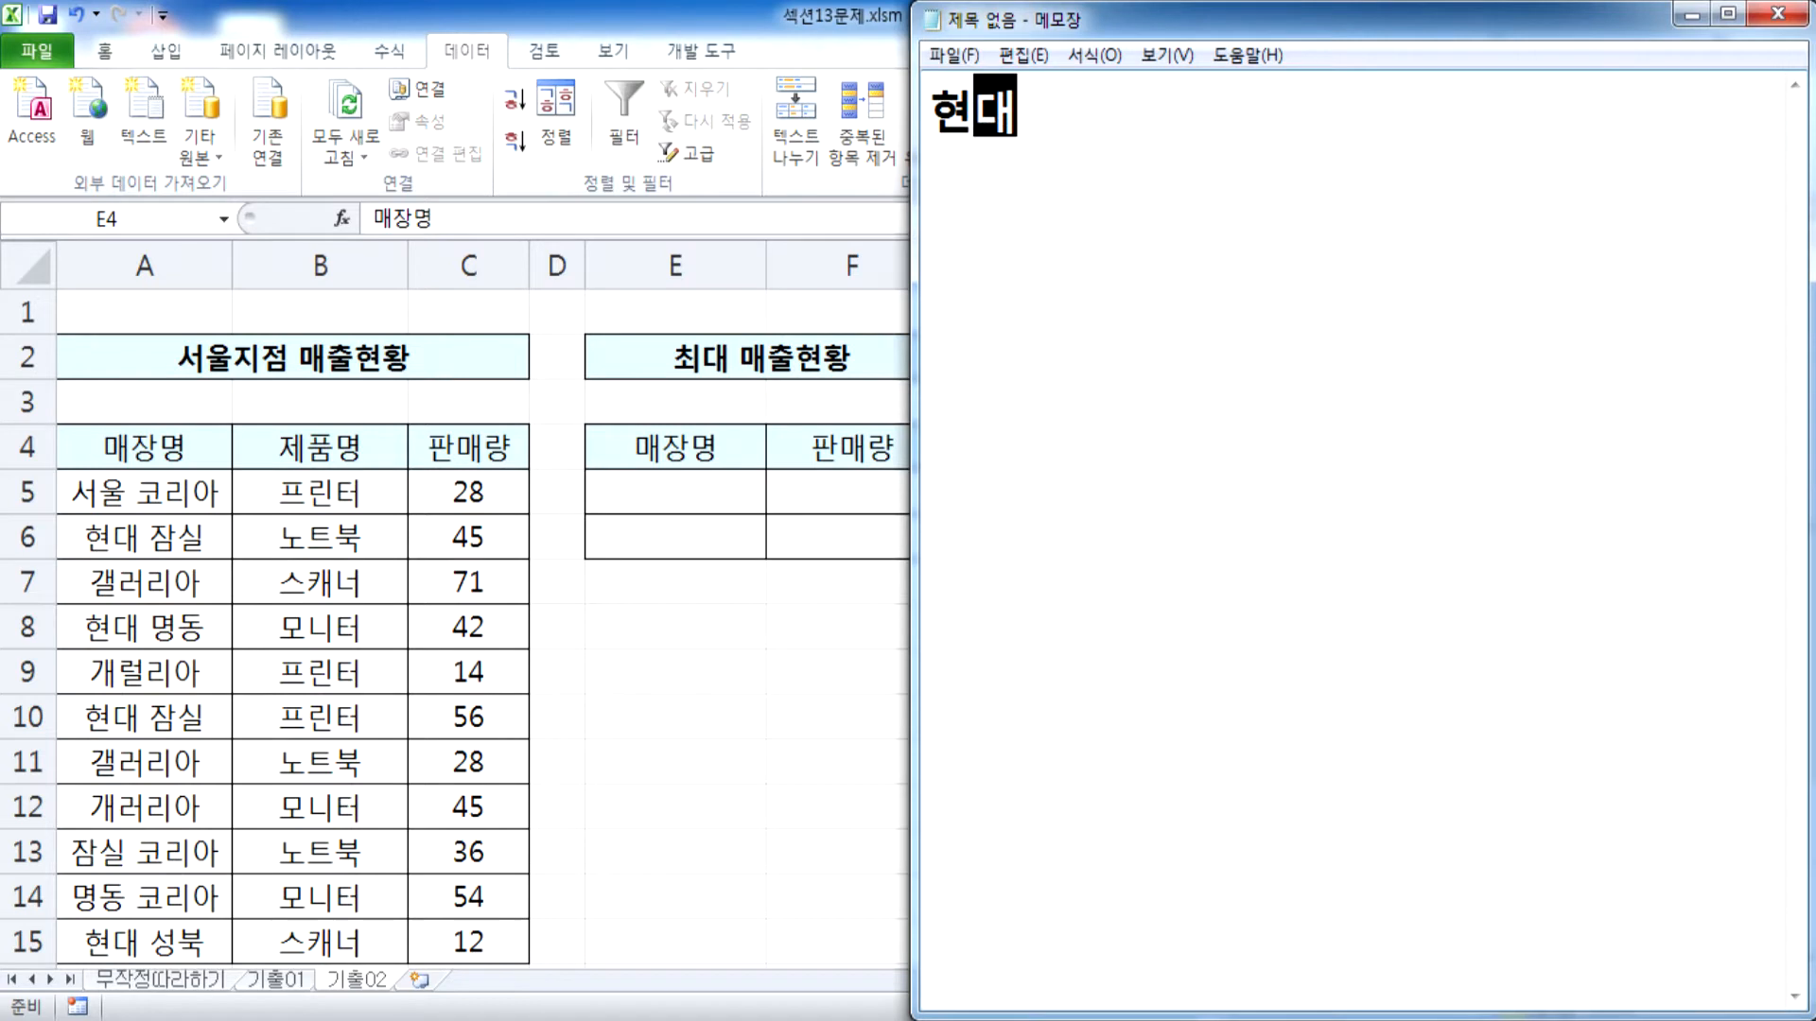
{"action": "type", "text": "\""}
{"action": "key", "text": "End"}
{"action": "type", "text": "\""}
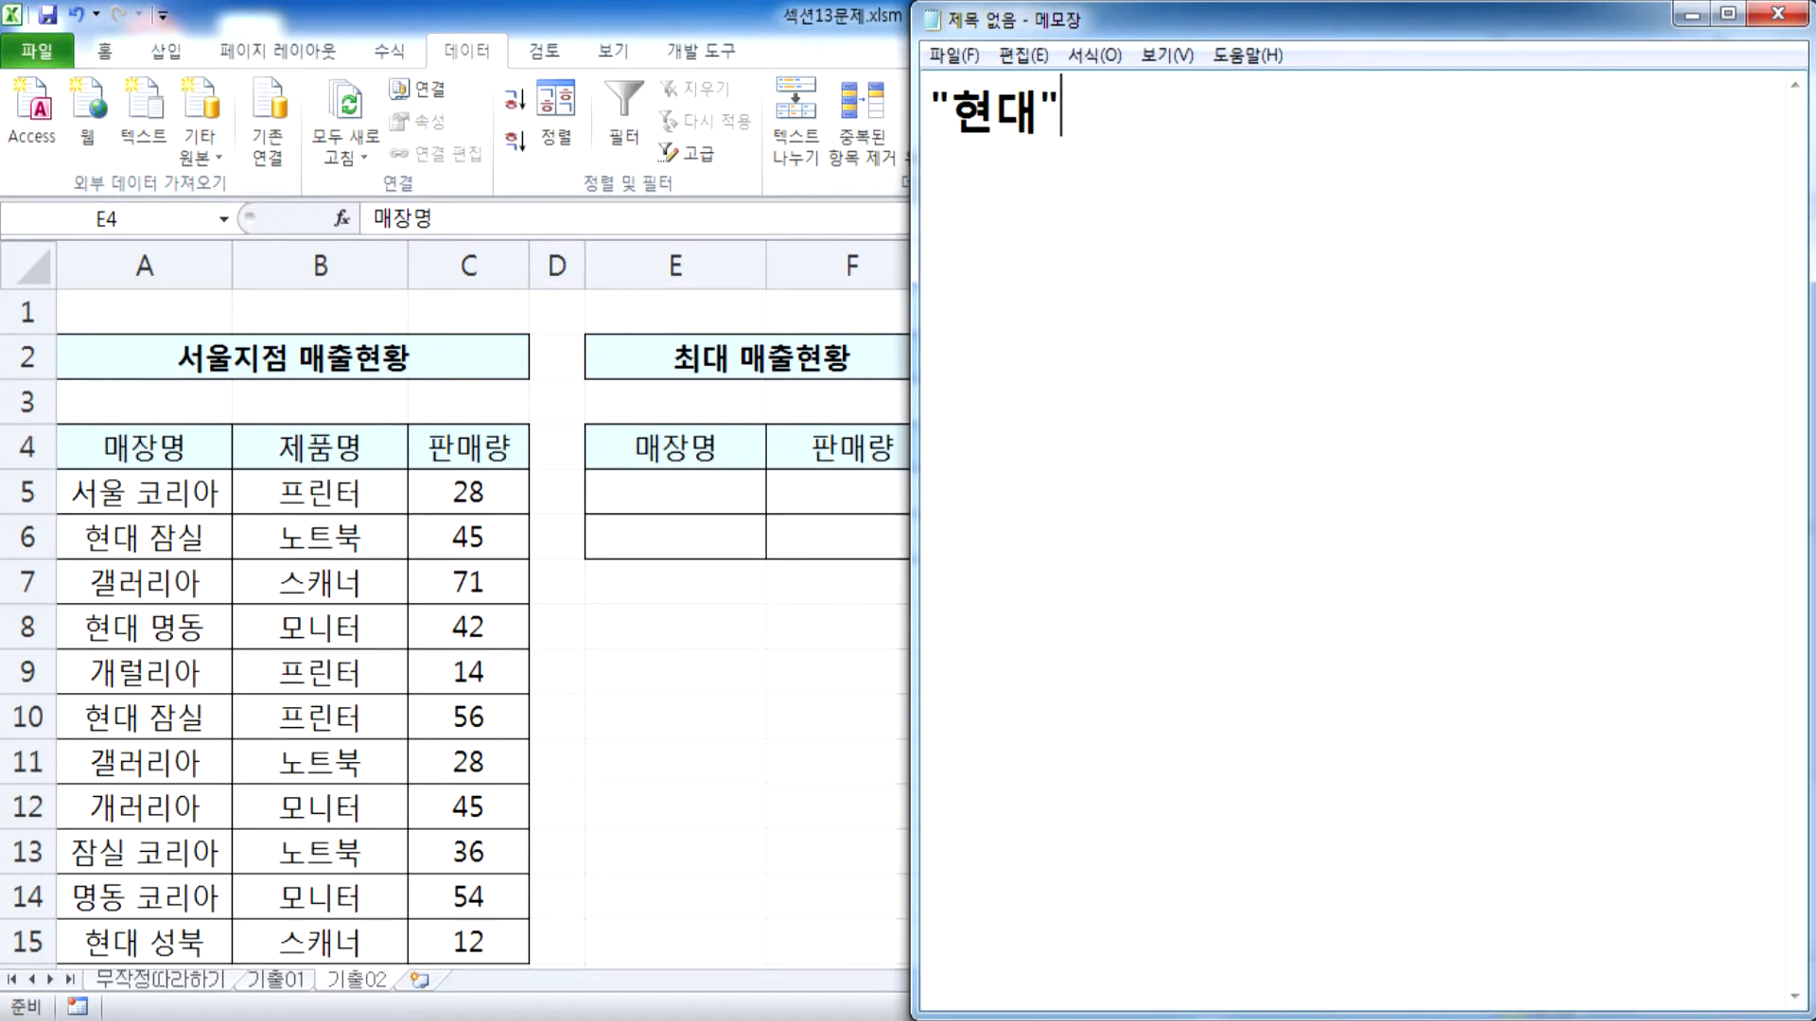
{"action": "type", "text": "로 시작하는 매장"}
{"action": "key", "text": "Return"}
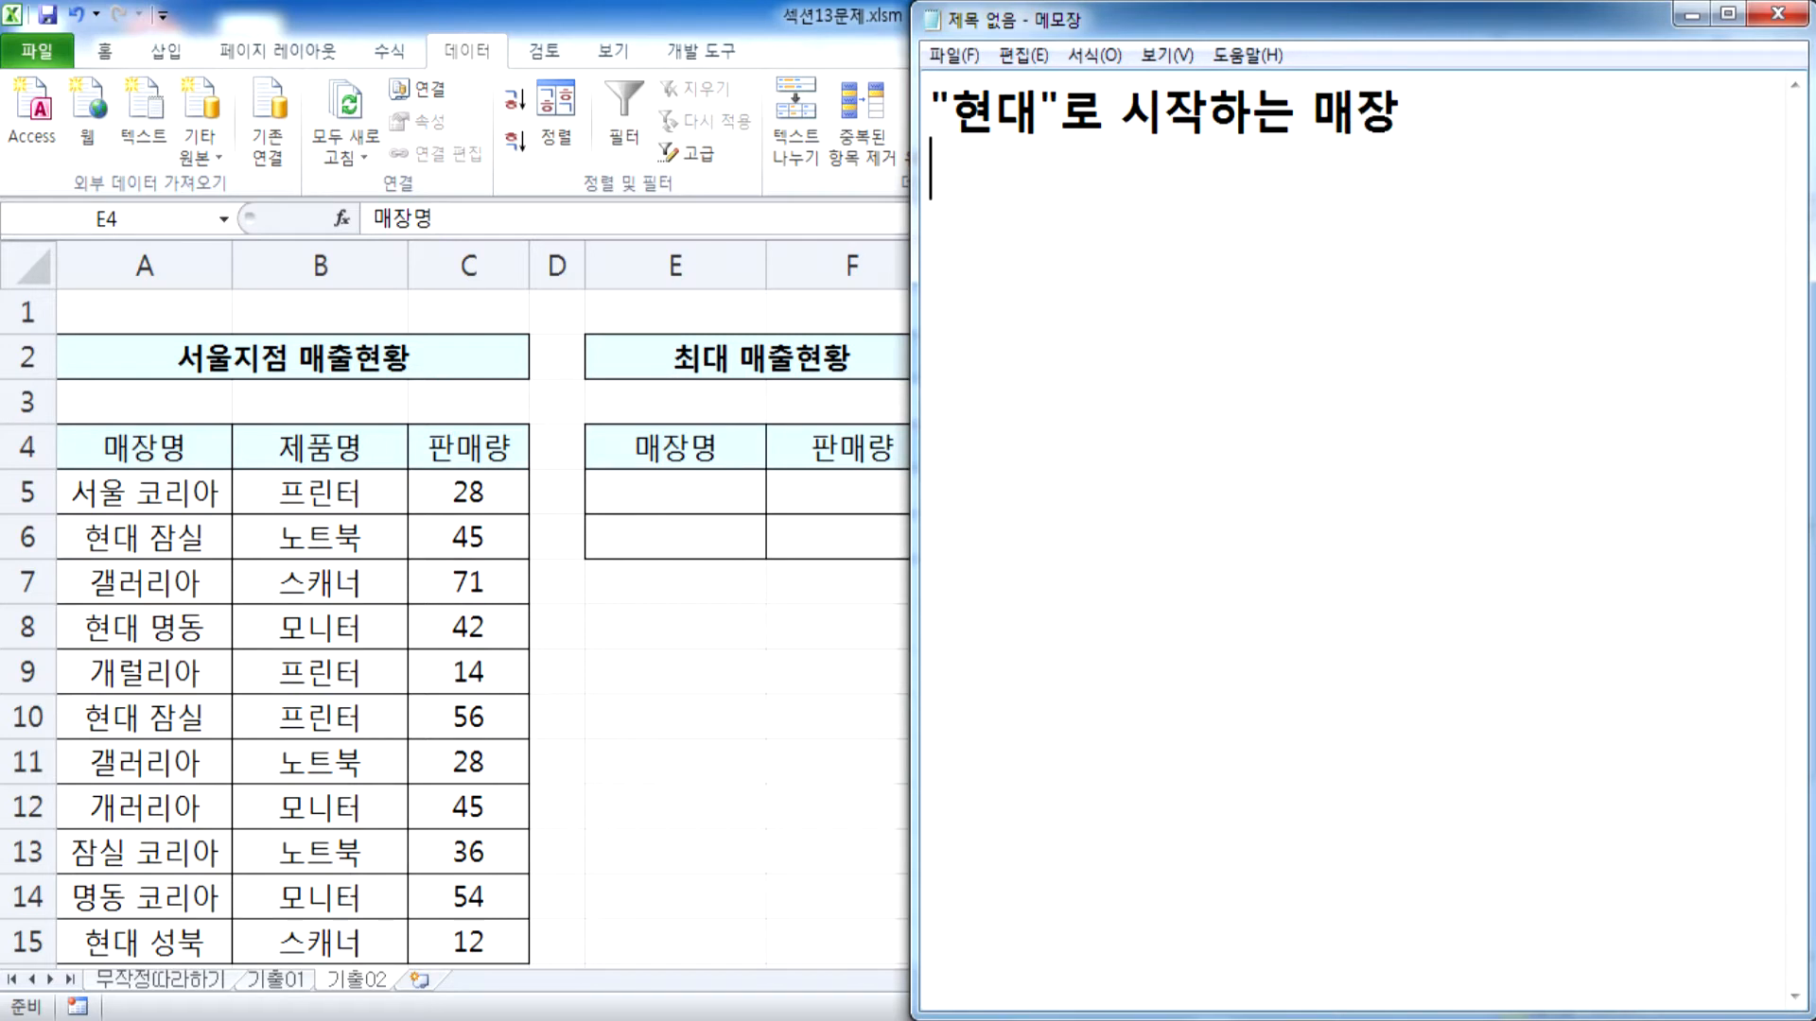
Add the second condition, "코리아"로 끝나는 매장, on the following line of the memo
{"action": "type", "text": "\""}
{"action": "type", "text": "코리아\"로 "}
{"action": "type", "text": "끝나는 맨"}
{"action": "type", "text": "장"}
{"action": "key", "text": "Return"}
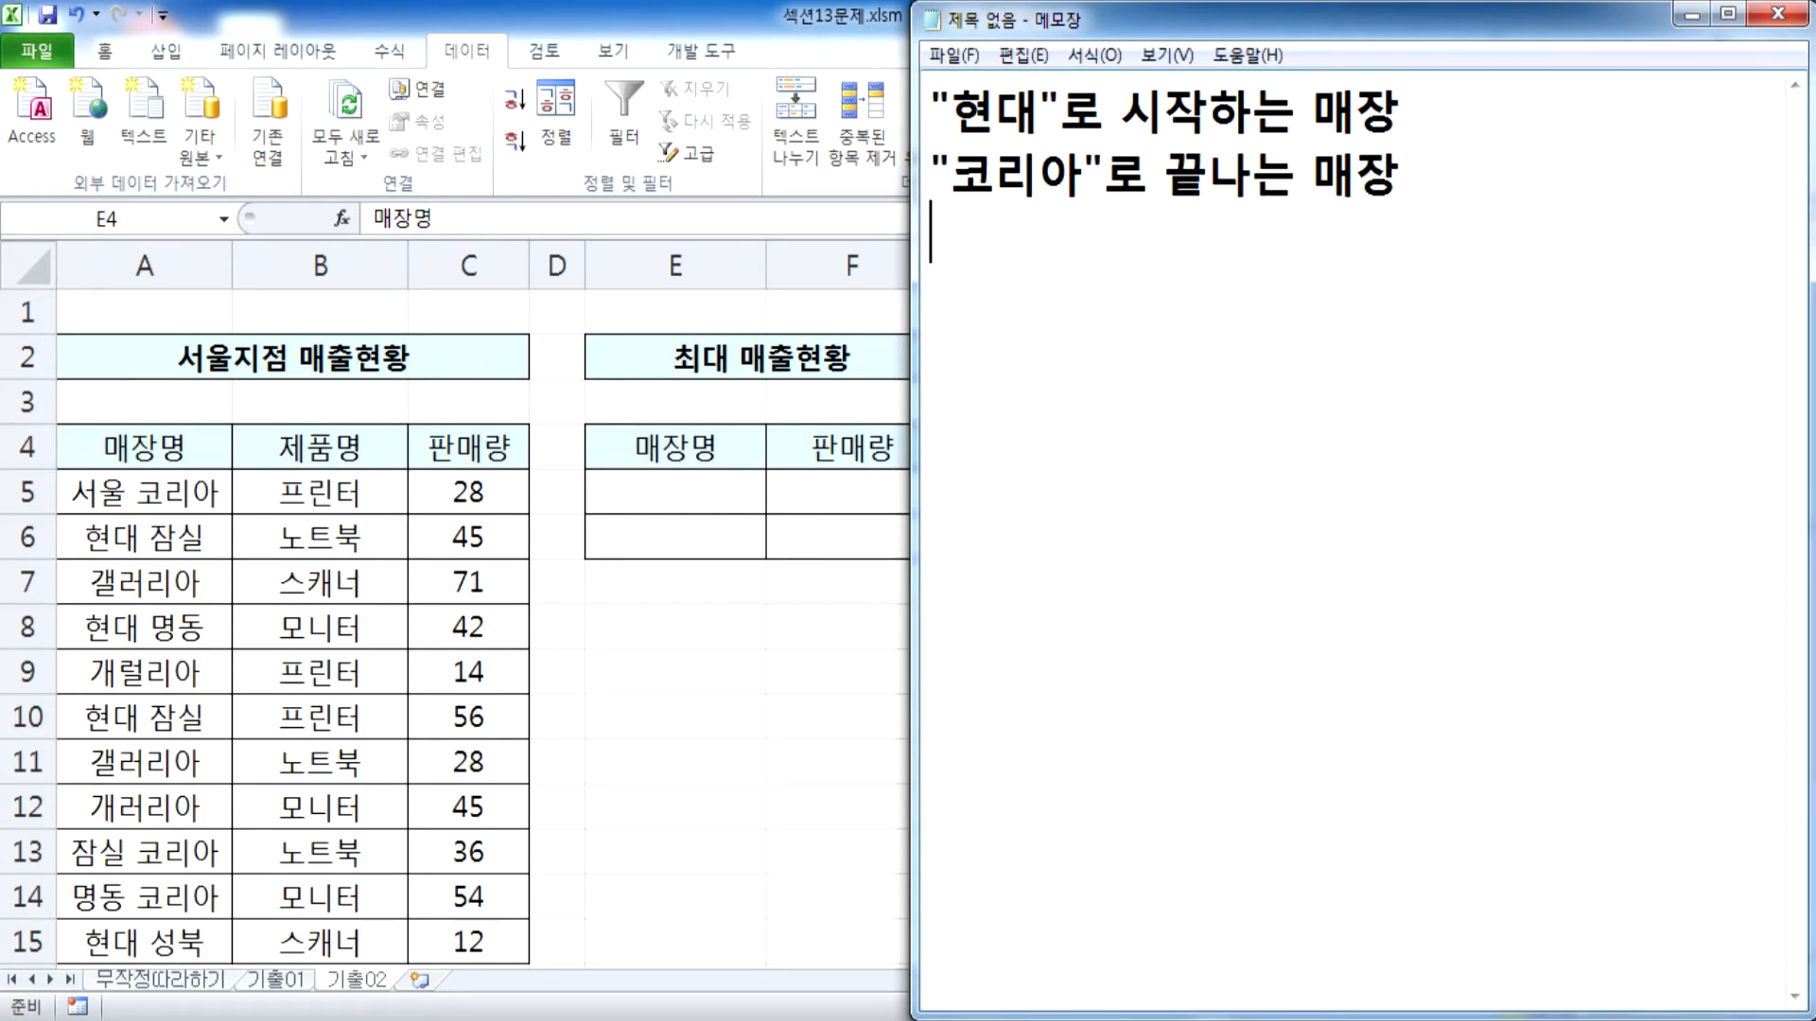
Switch to Excel and check the store names in column A and the empty cells E5:E6 against the Notepad conditions
{"action": "key", "text": "alt+Tab"}
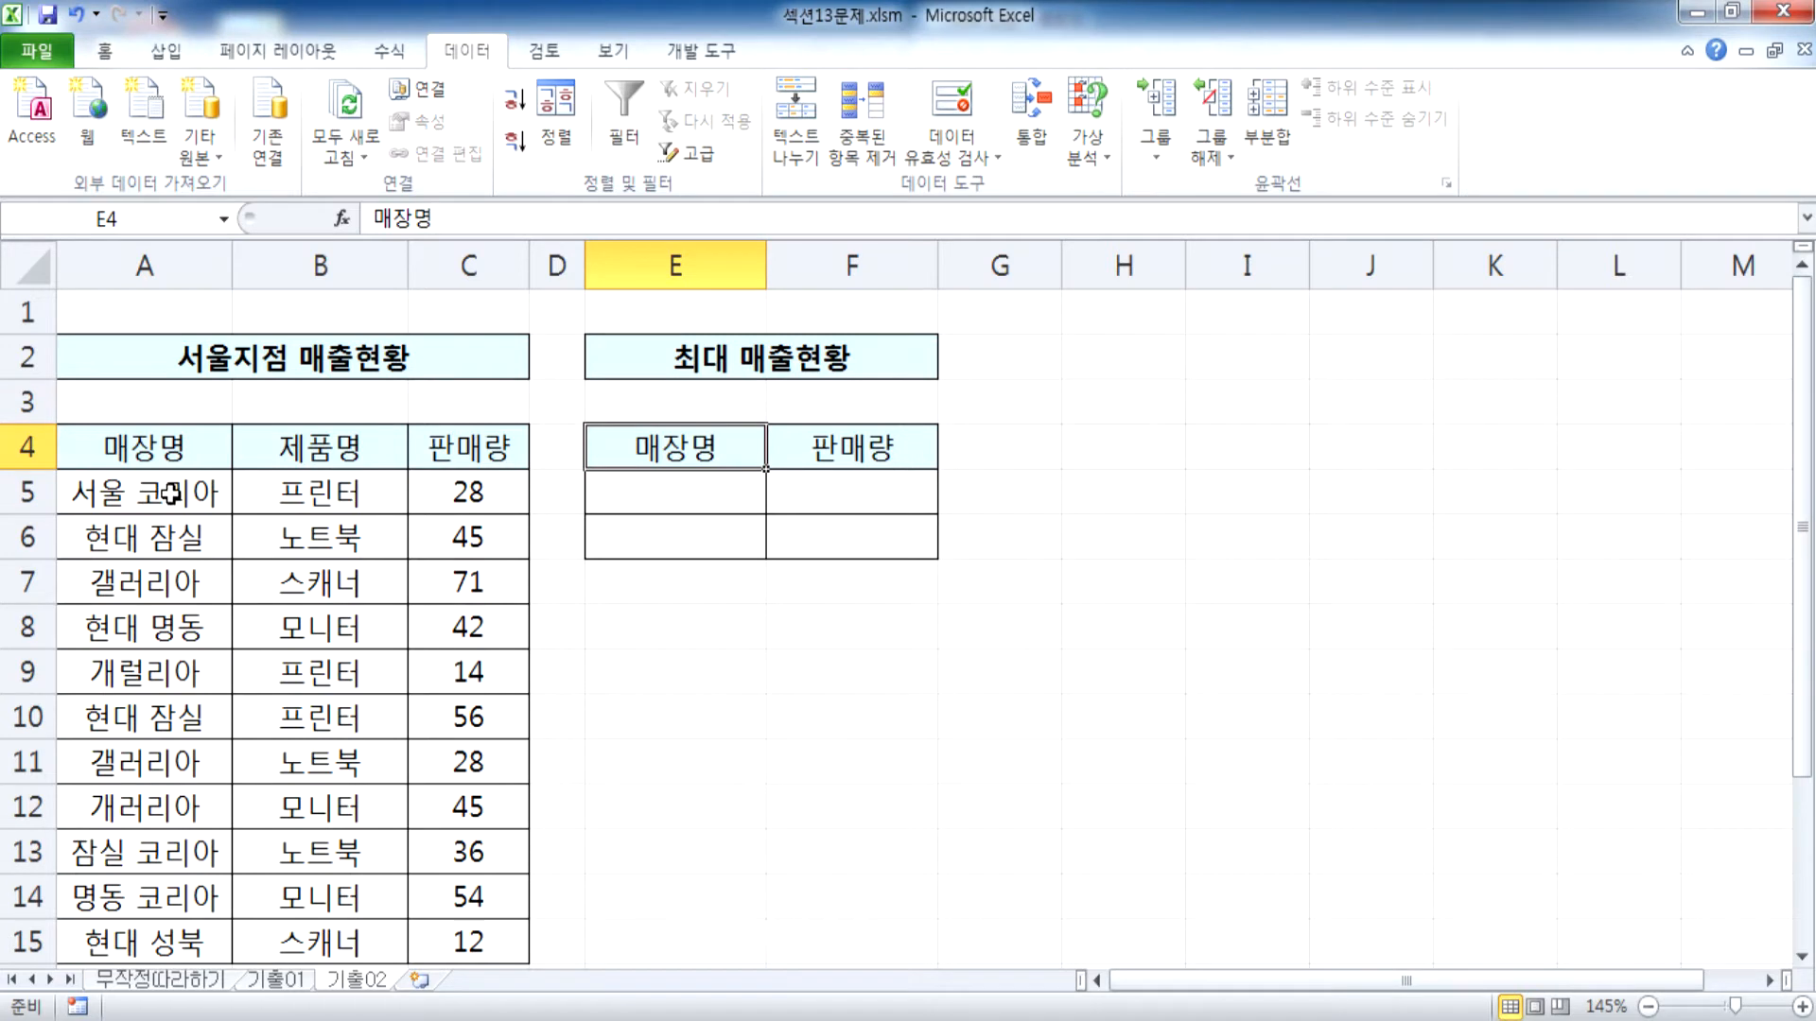
{"action": "left_click", "coordinate": [171, 493]}
{"action": "left_click", "coordinate": [108, 539]}
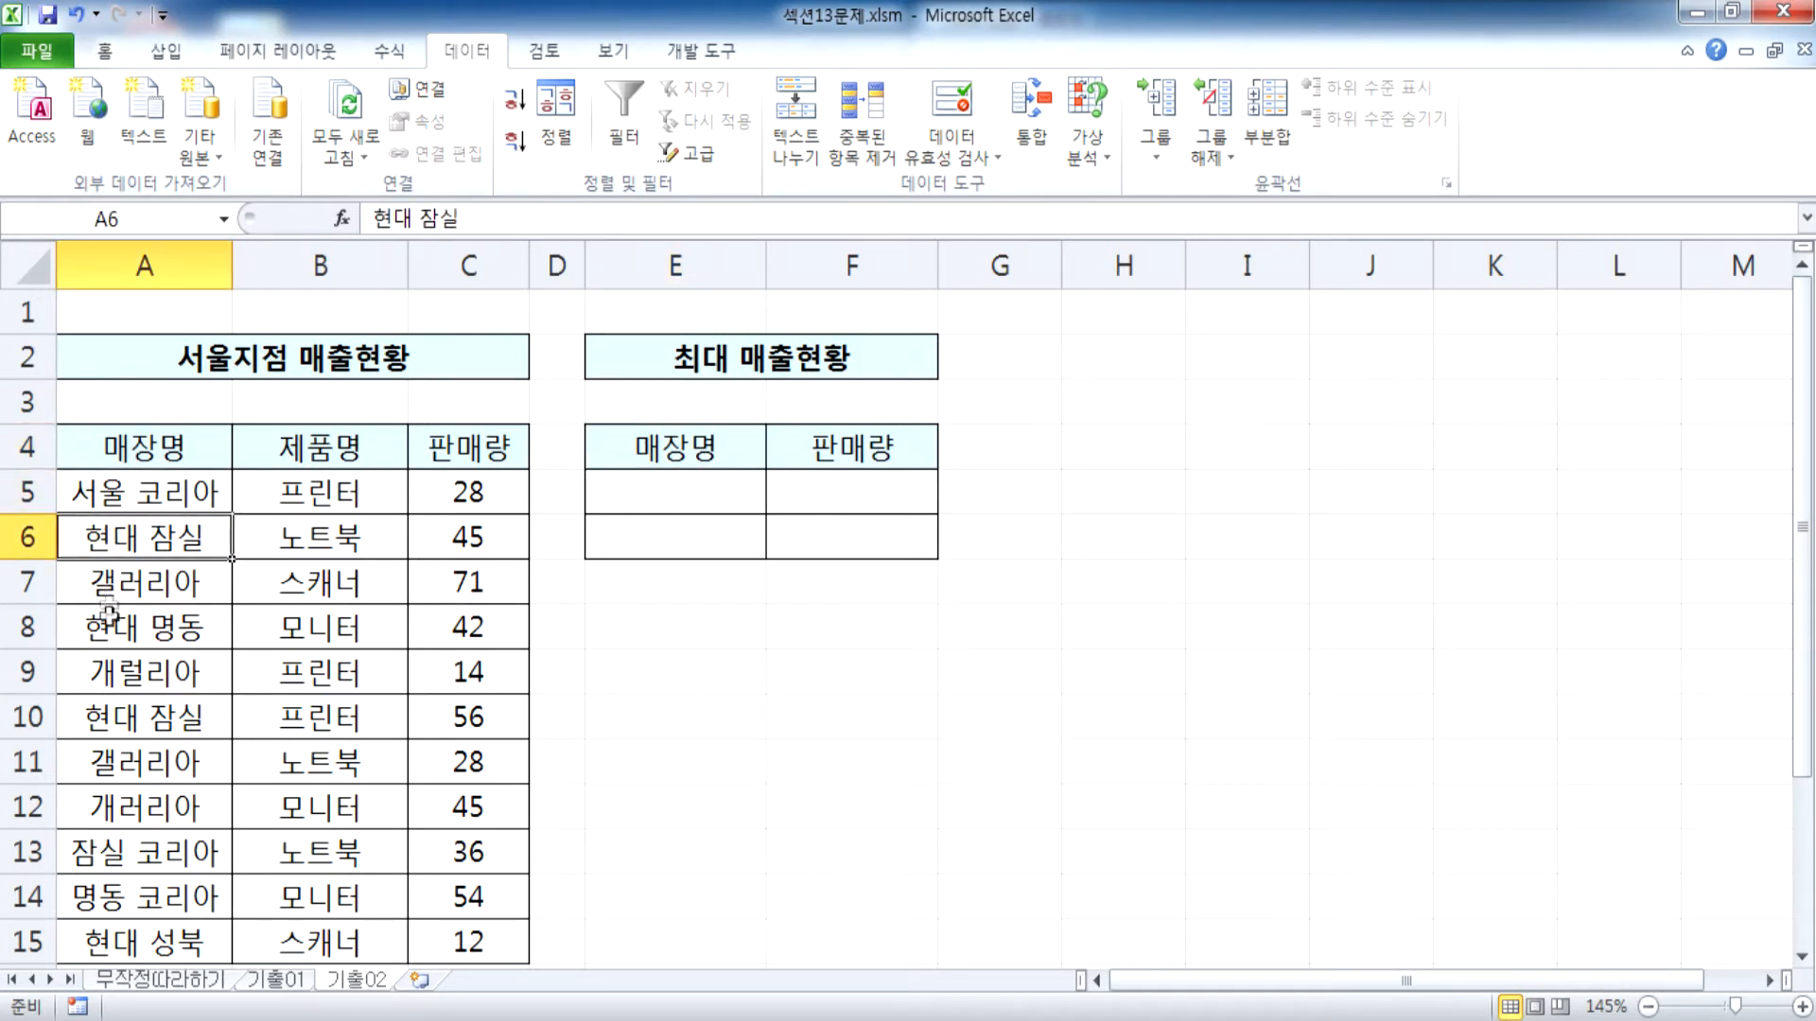
{"action": "left_click", "coordinate": [101, 629]}
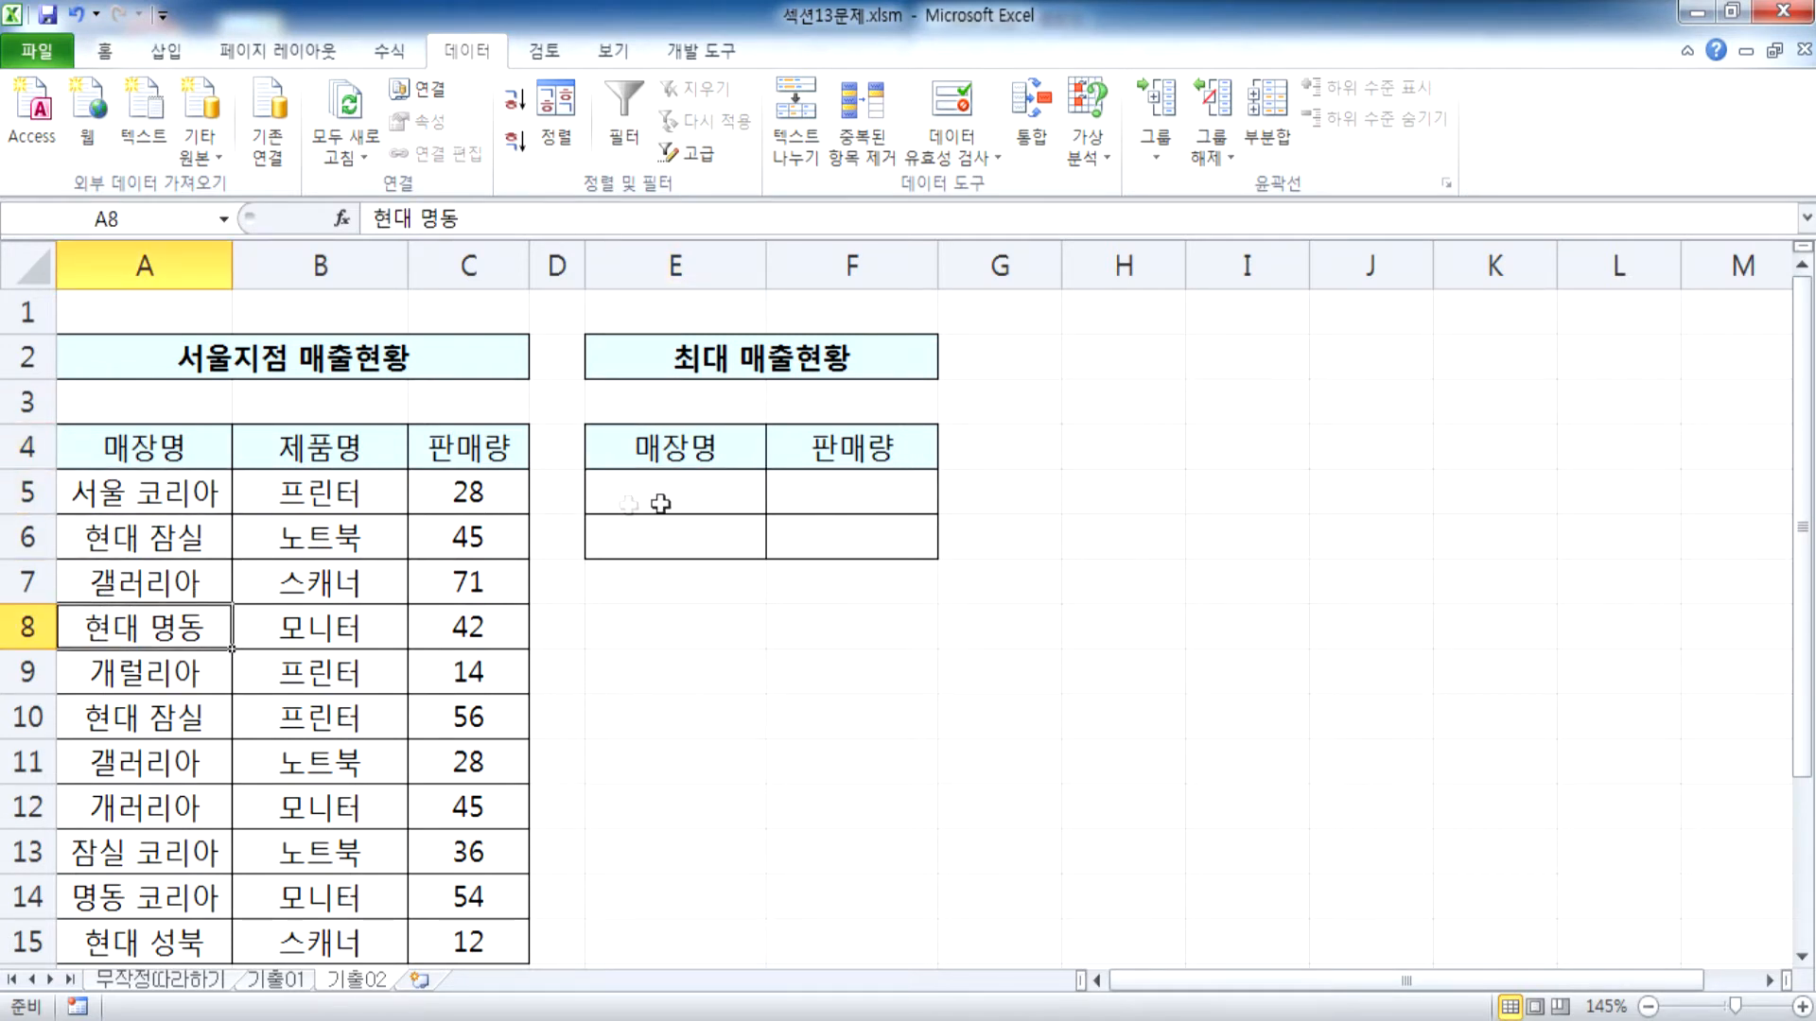
{"action": "left_click_drag", "start_coordinate": [675, 490], "coordinate": [669, 536]}
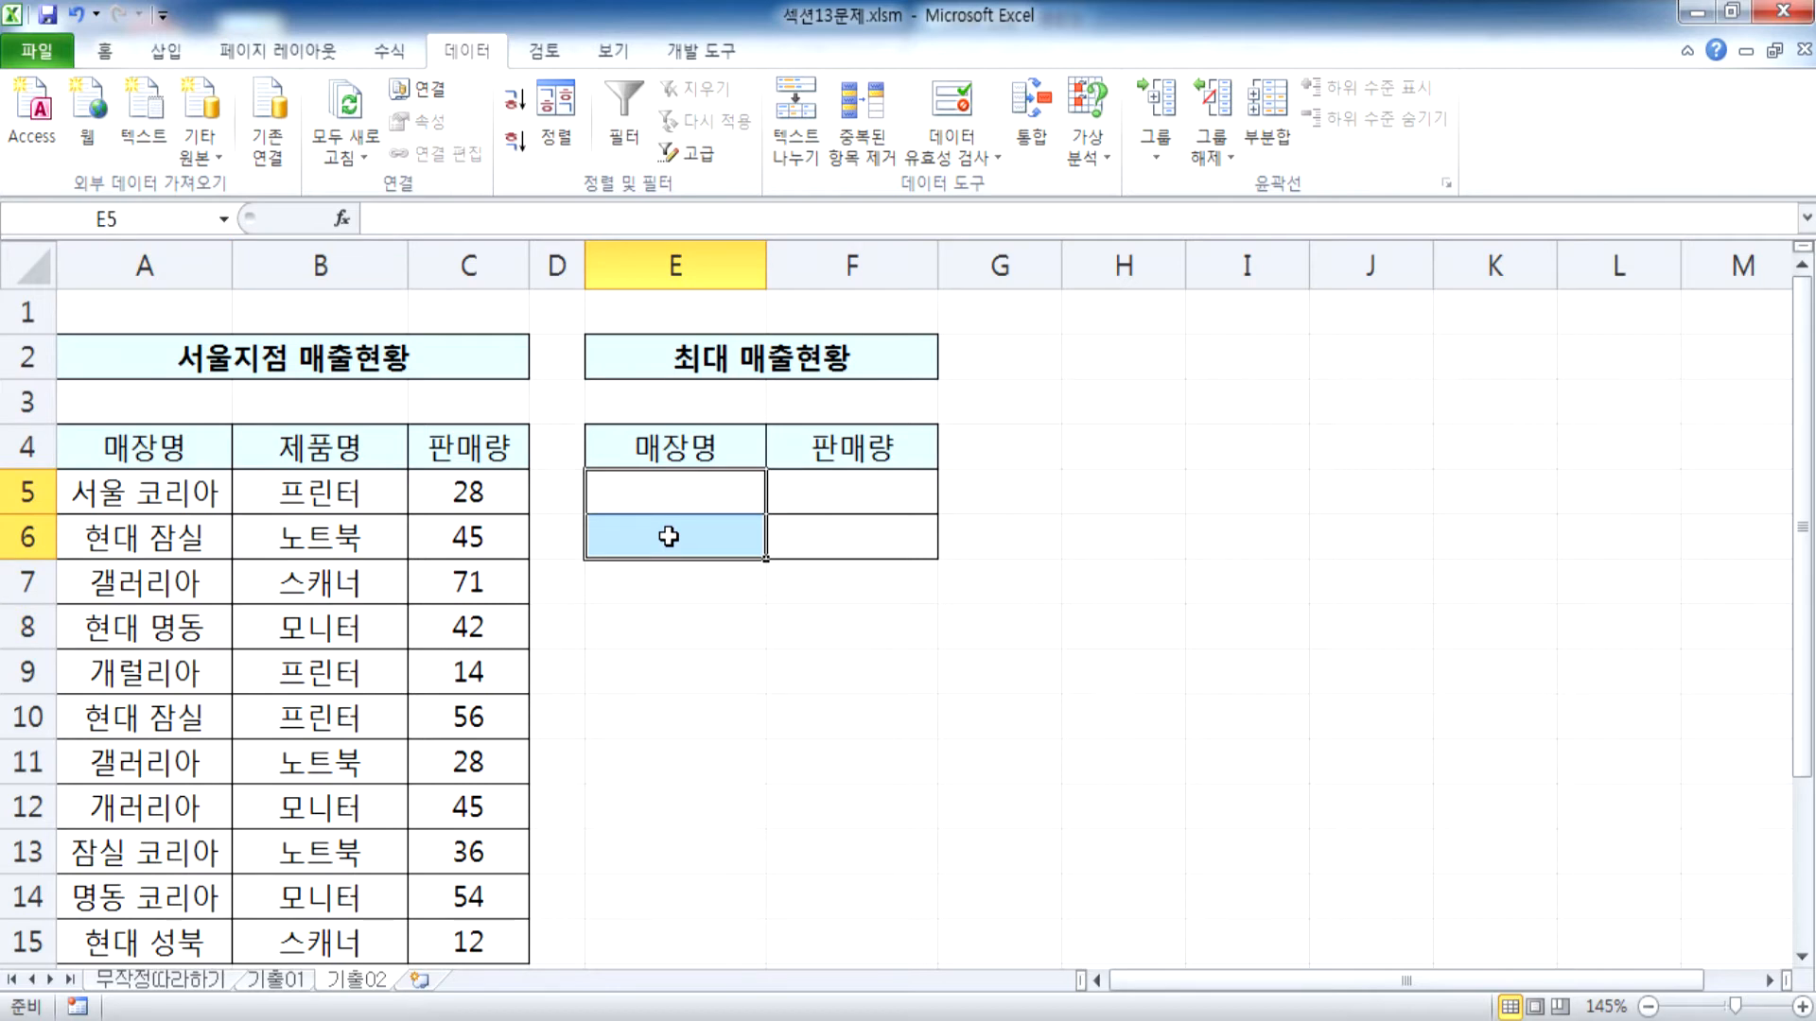
{"action": "key", "text": "alt+Tab"}
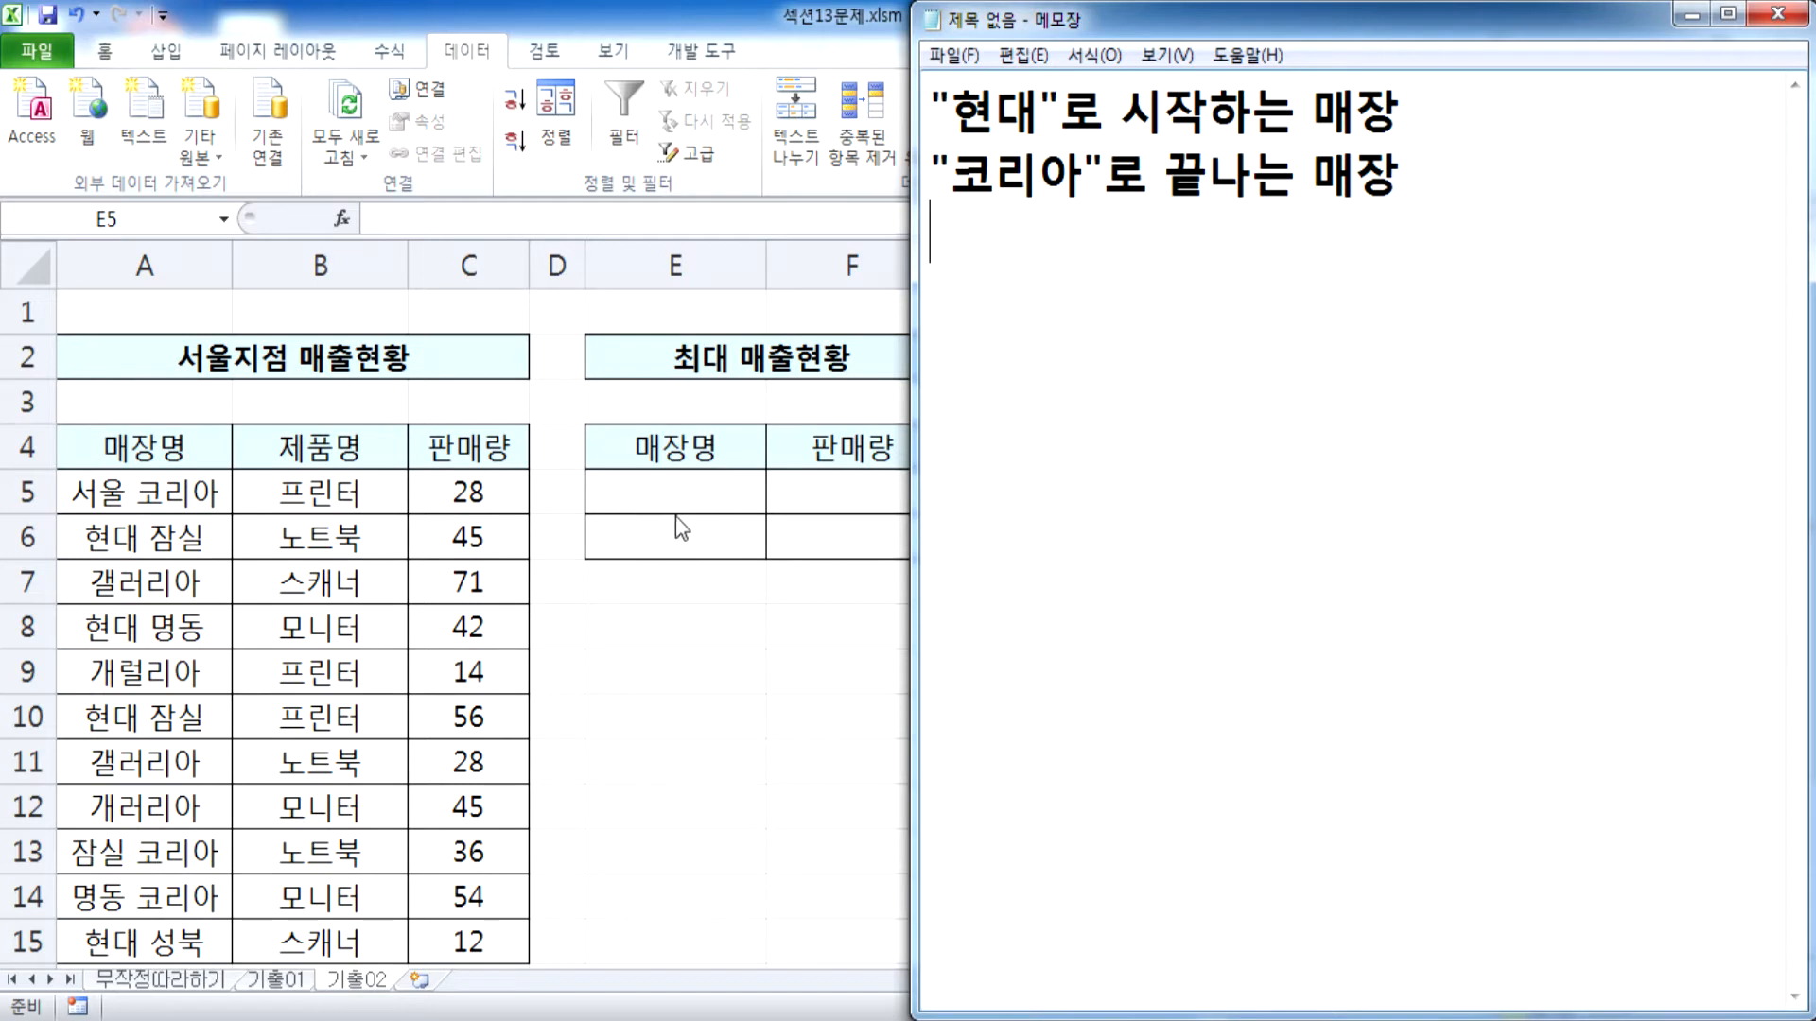
{"action": "key", "text": "alt+Tab"}
{"action": "left_click_drag", "start_coordinate": [666, 447], "coordinate": [832, 529]}
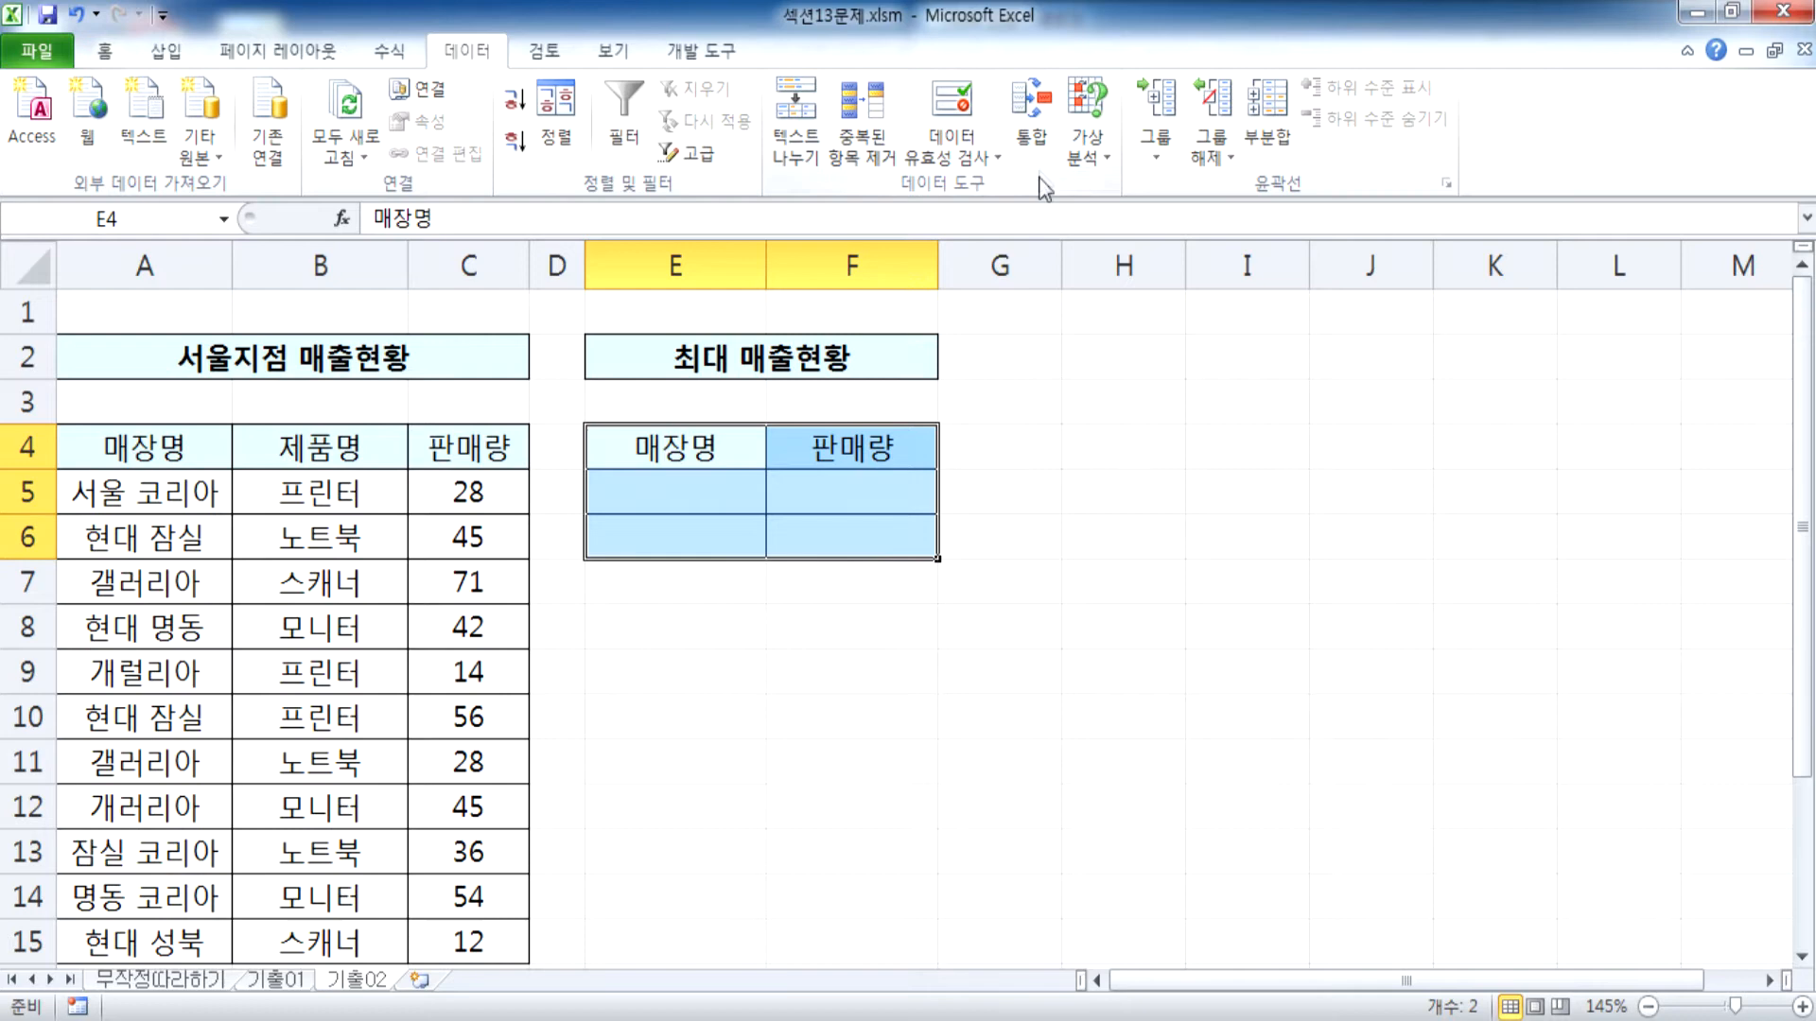
{"action": "left_click", "coordinate": [1033, 135]}
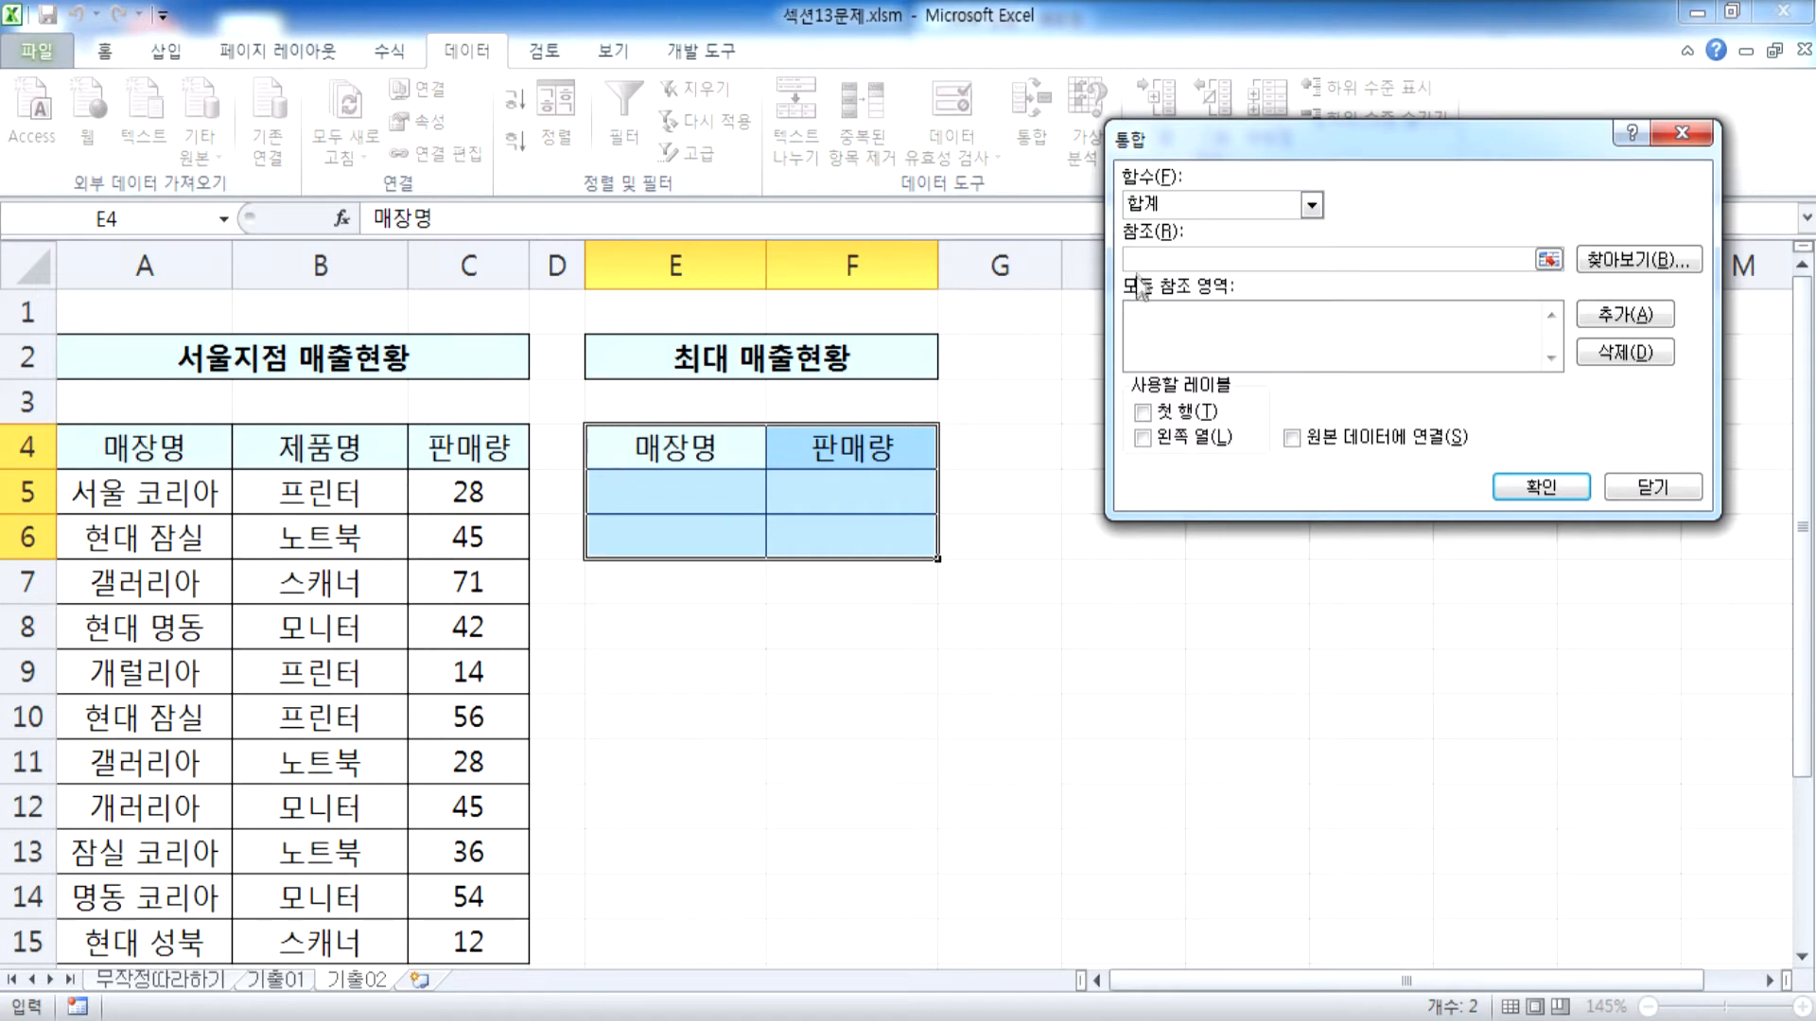
{"action": "left_click_drag", "start_coordinate": [165, 454], "coordinate": [491, 807]}
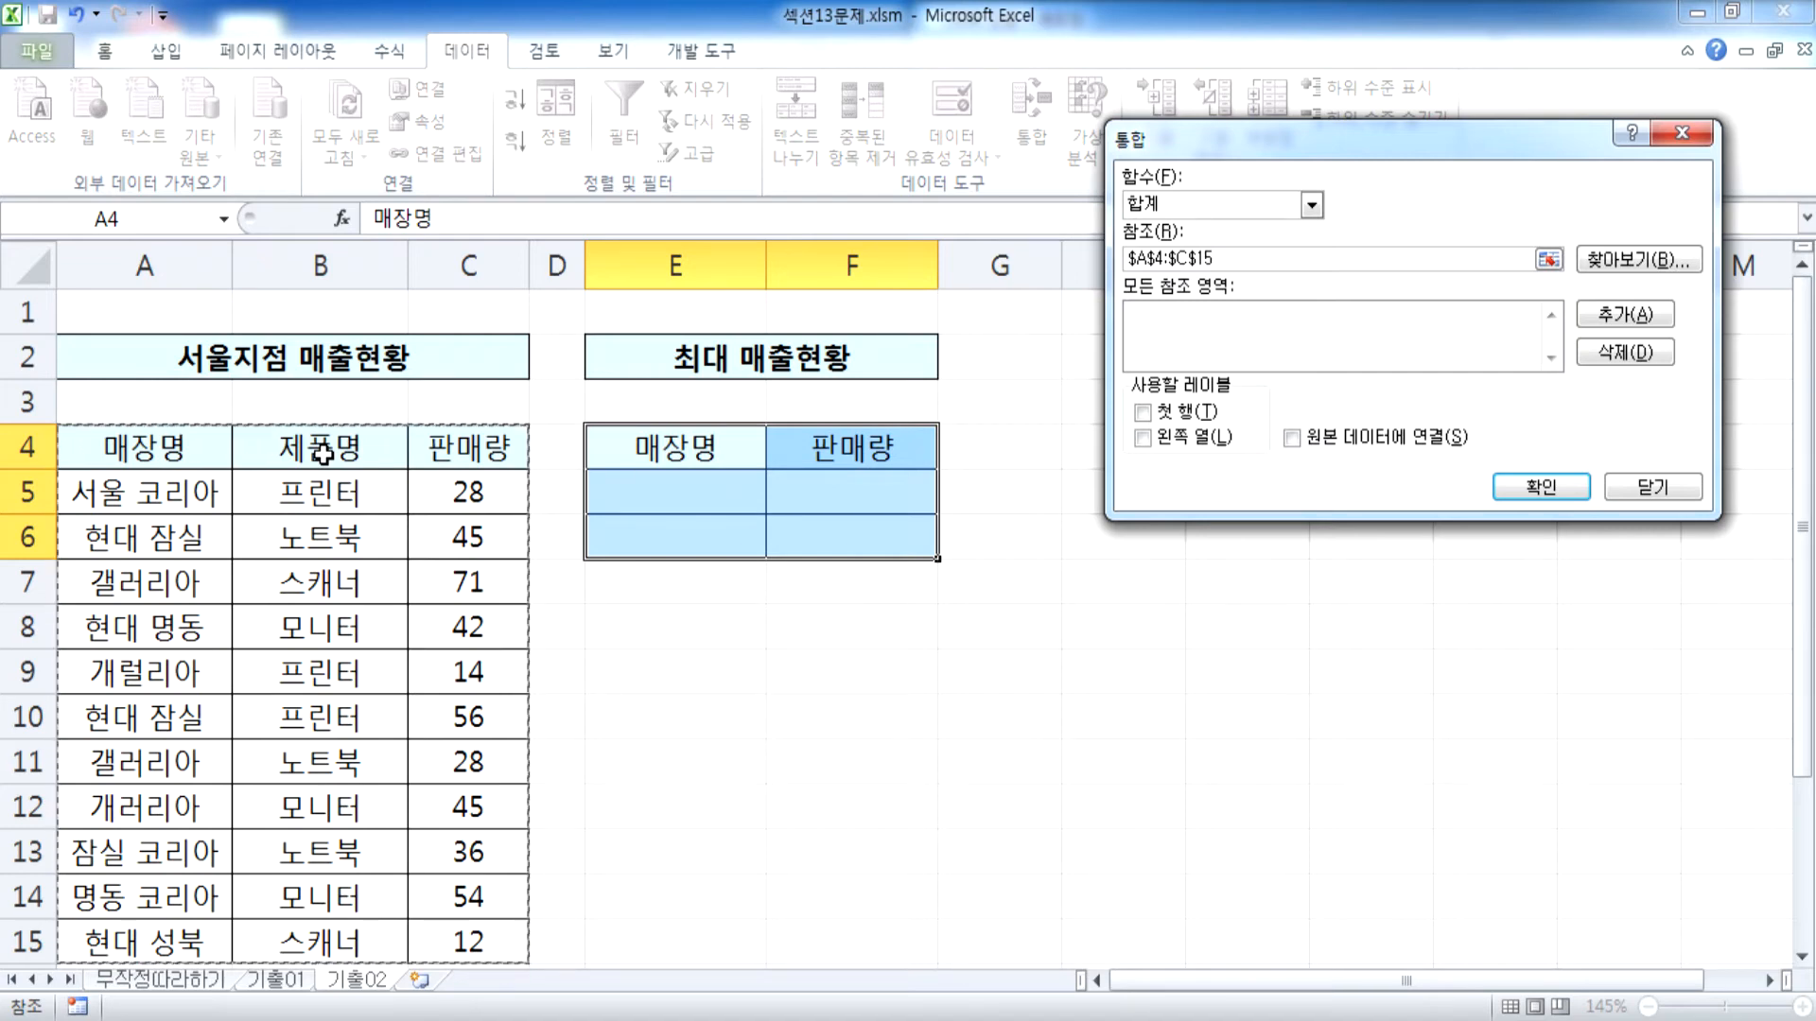
{"action": "key", "text": "Escape"}
On sheet 기출01, compare the result range I4:J9 with the 부산공항 ranges E4:G16 and F4:G16
{"action": "left_click", "coordinate": [286, 979]}
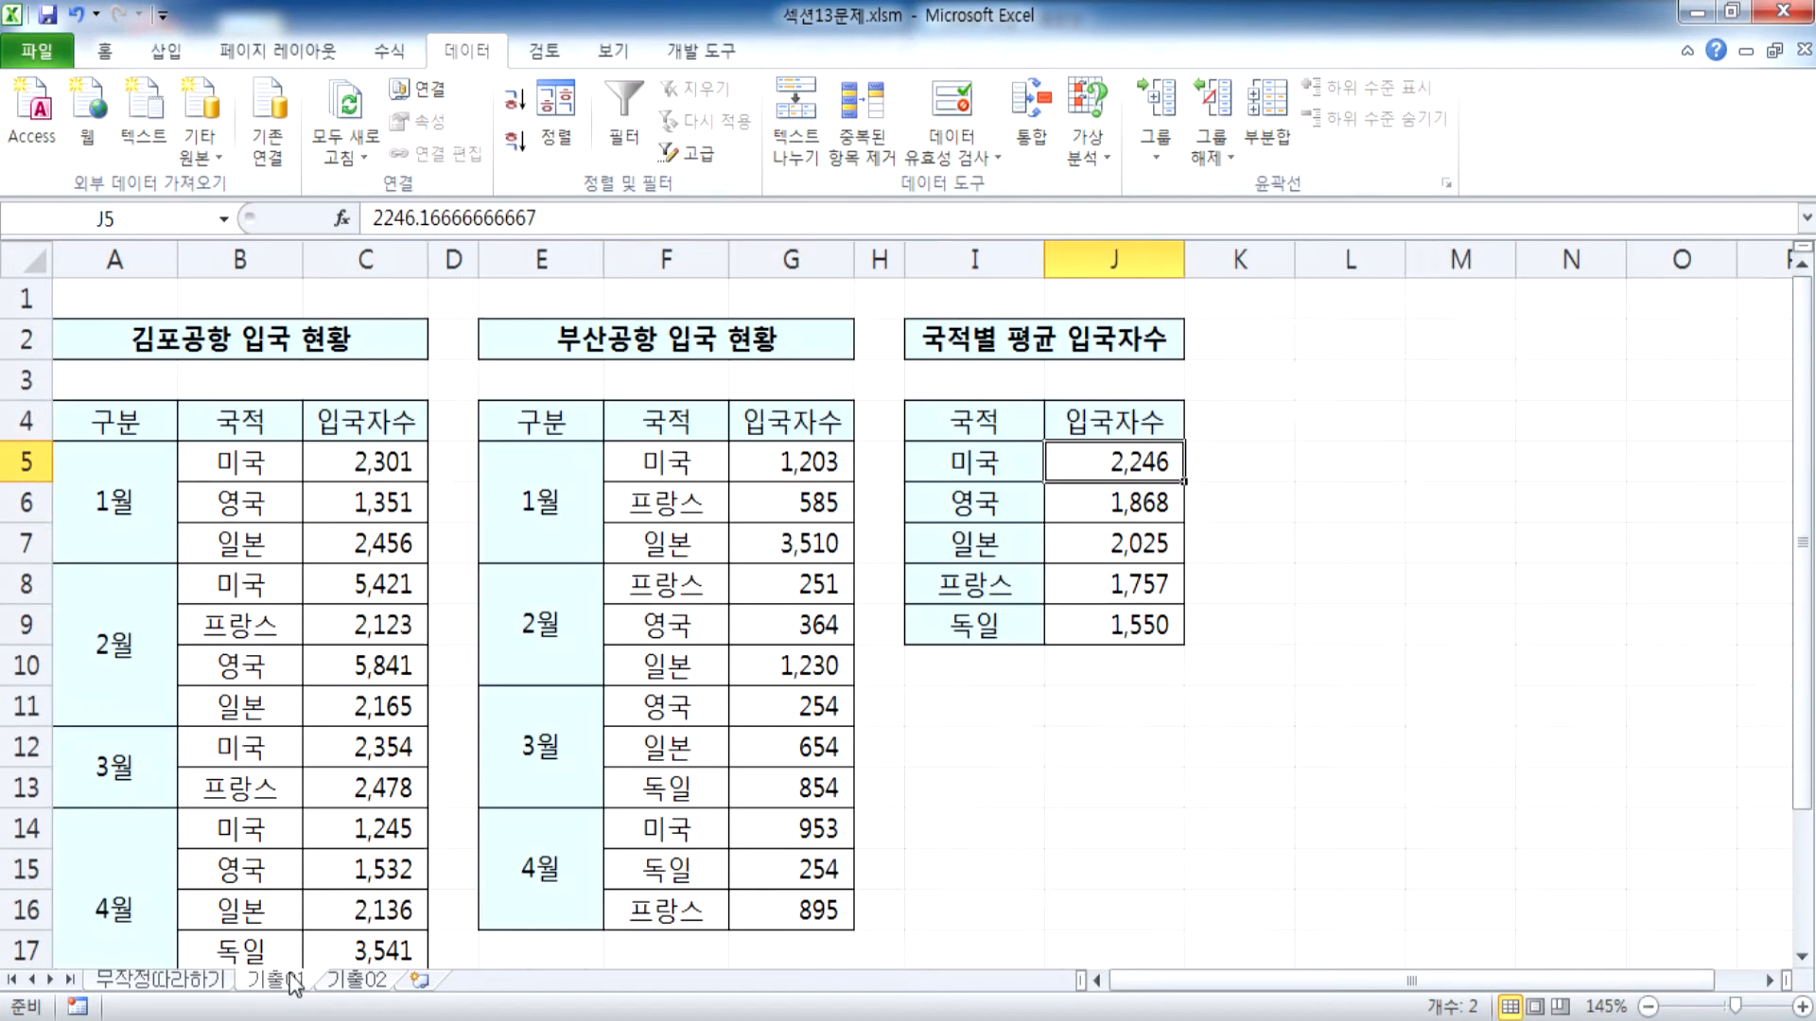
{"action": "left_click_drag", "start_coordinate": [945, 426], "coordinate": [1119, 626]}
{"action": "left_click", "coordinate": [553, 420]}
{"action": "left_click_drag", "start_coordinate": [553, 421], "coordinate": [802, 907]}
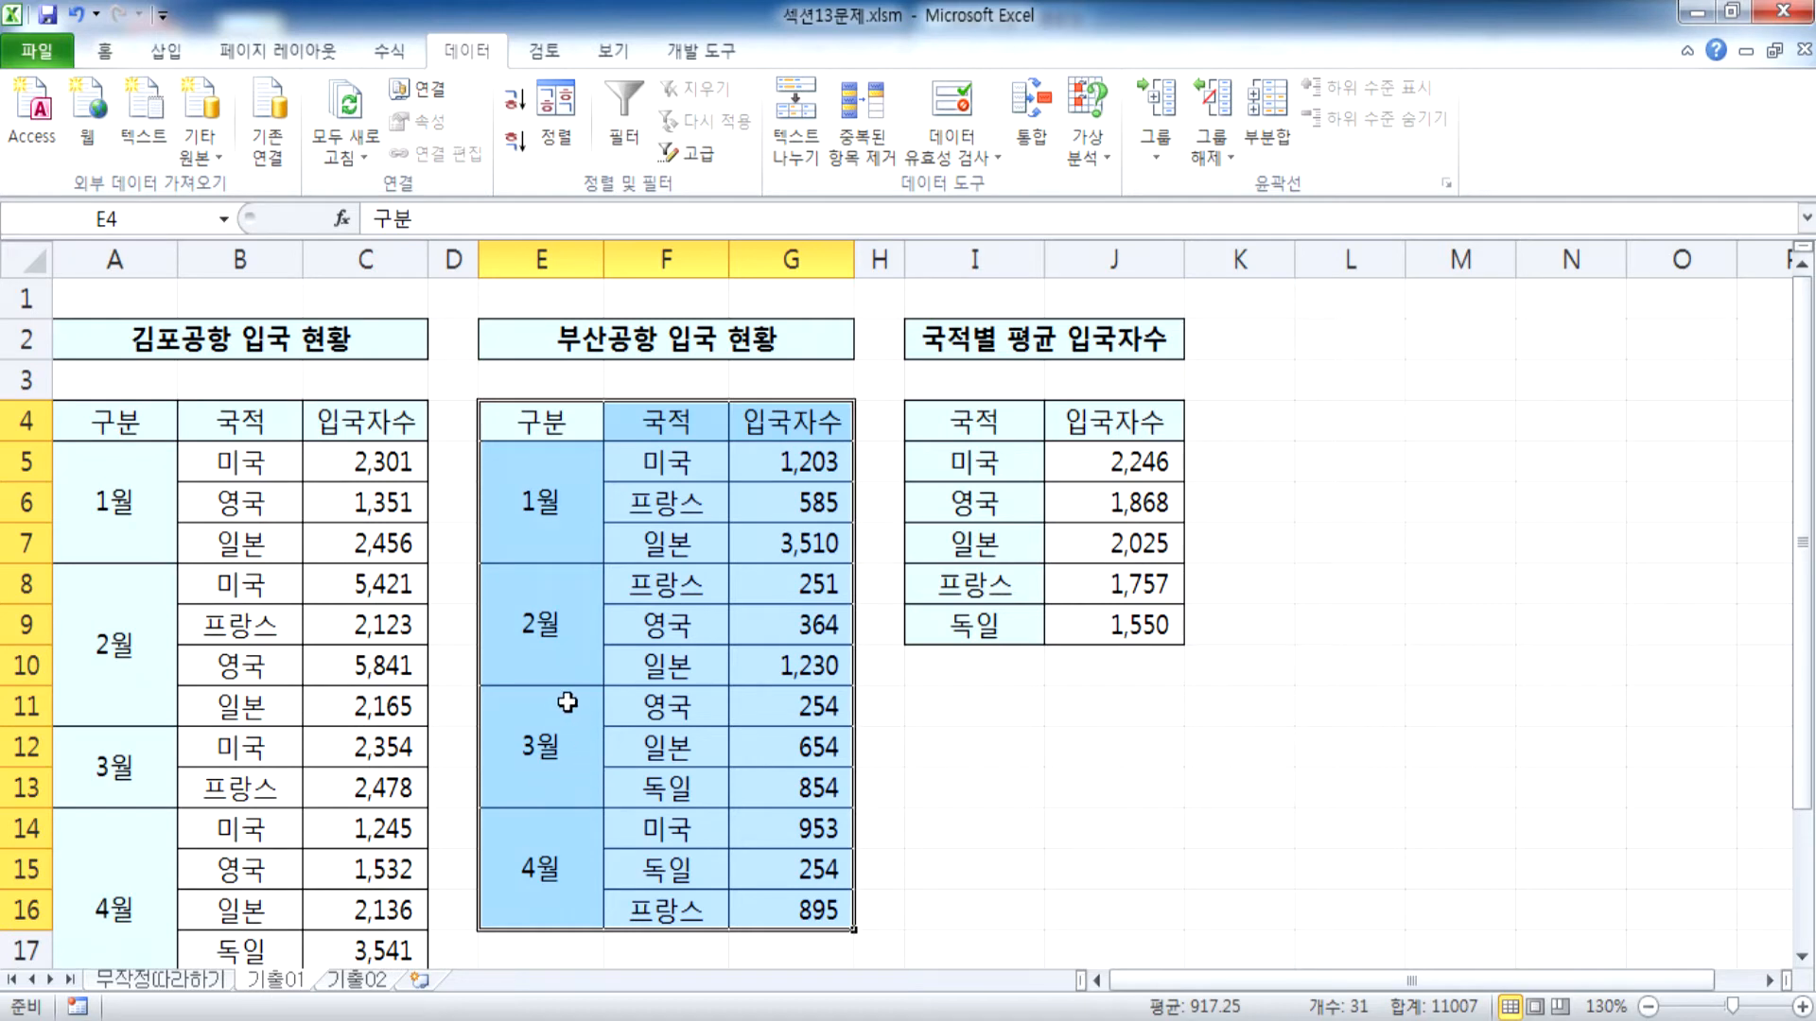
{"action": "left_click_drag", "start_coordinate": [667, 419], "coordinate": [792, 909]}
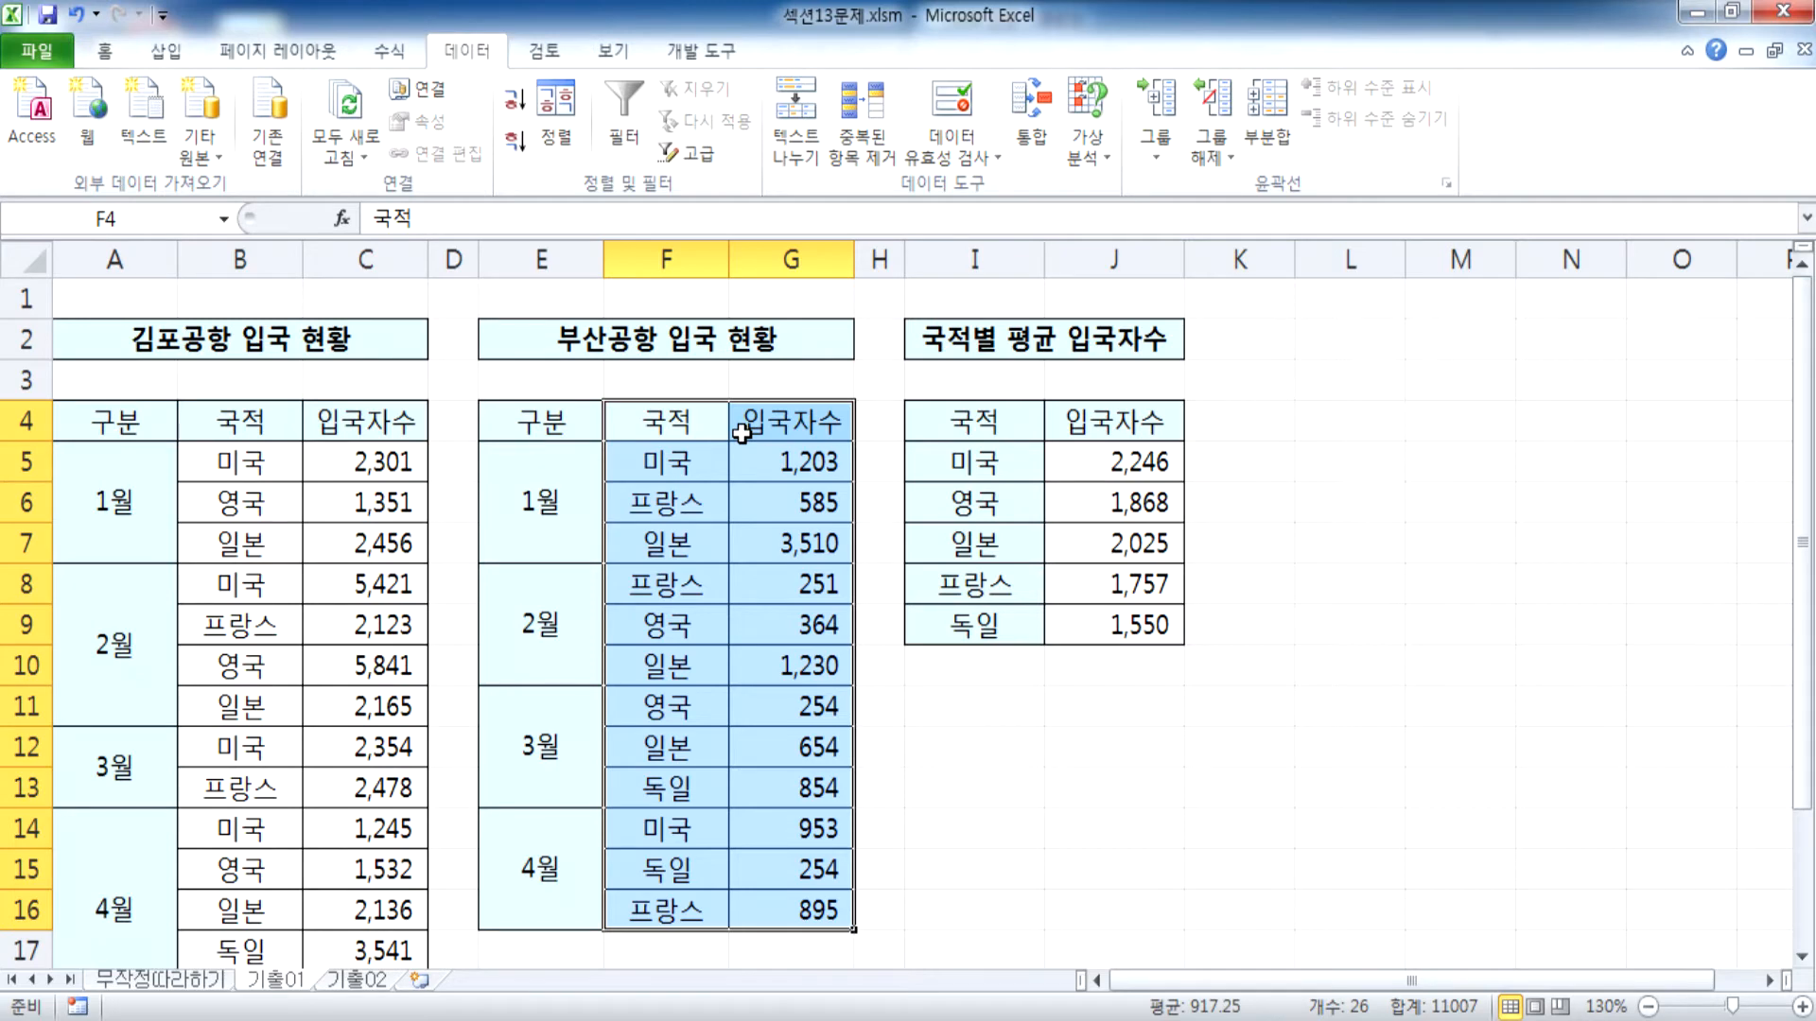
Return to sheet 기출02 and, in Notepad, append the patterns : 현대* and : *코리아 to the two conditions
{"action": "left_click", "coordinate": [364, 980]}
{"action": "key", "text": "alt+Tab"}
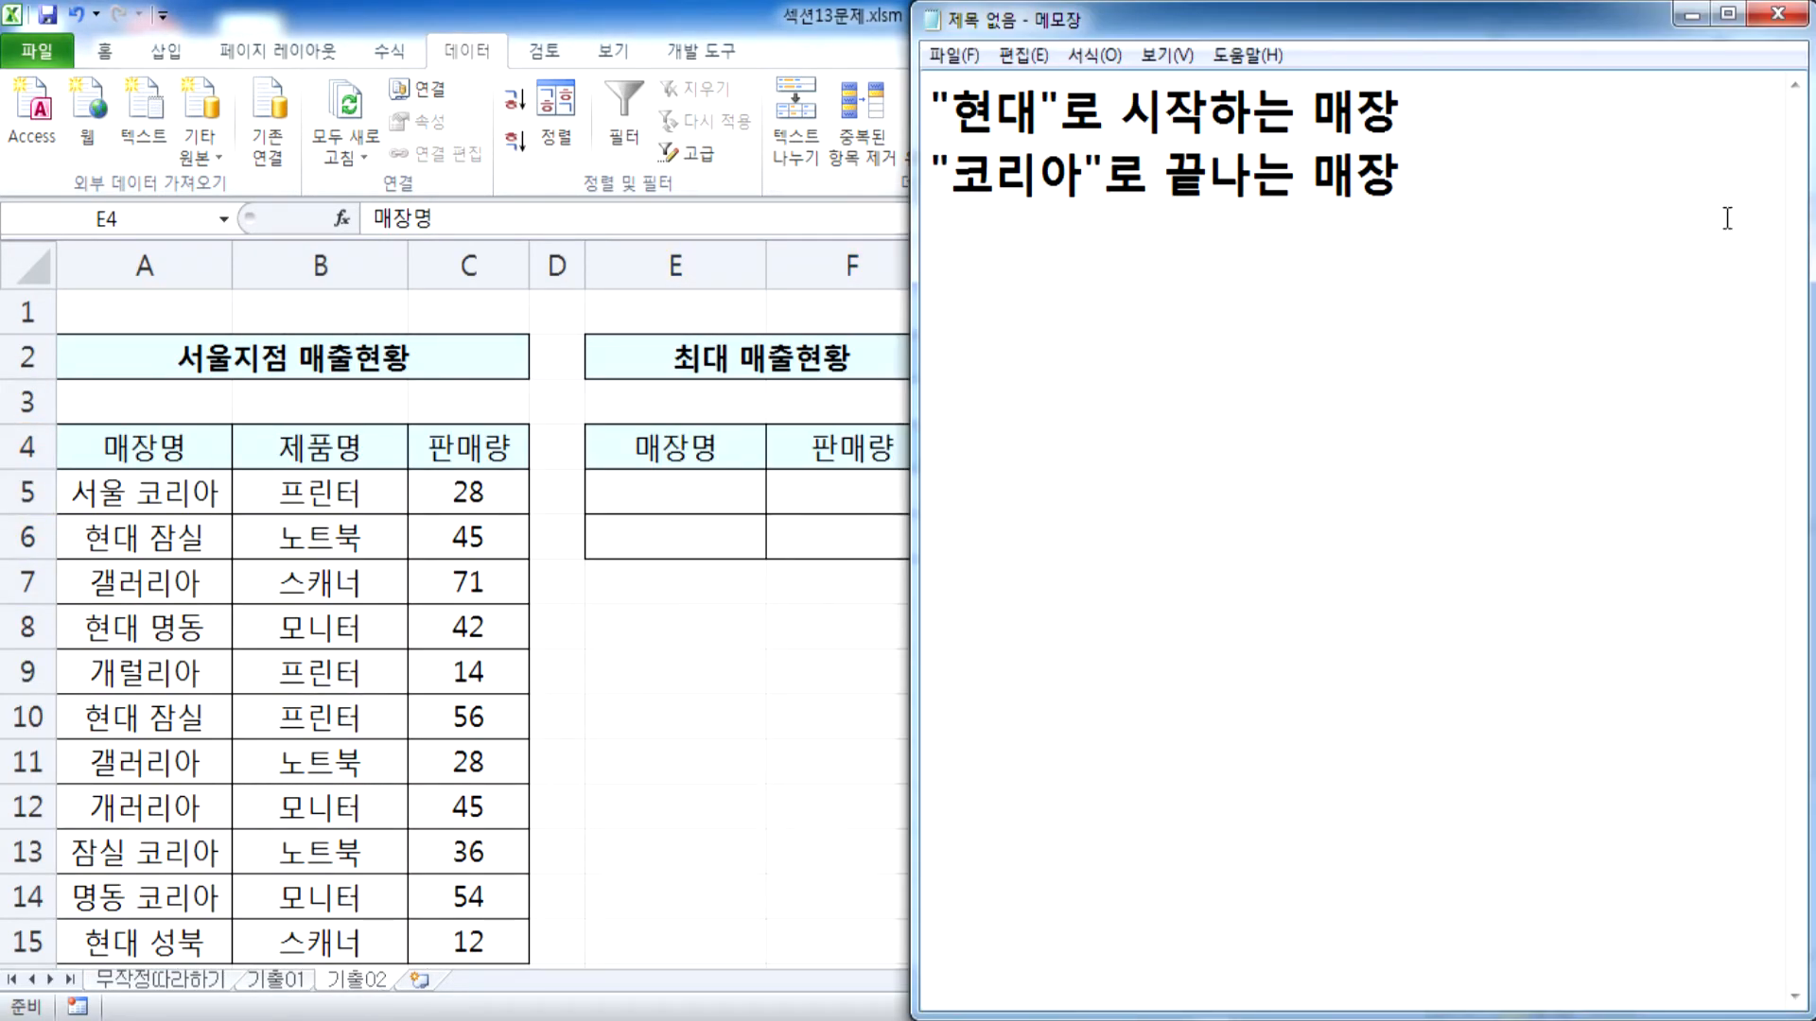
{"action": "type", "text": ": 현대*"}
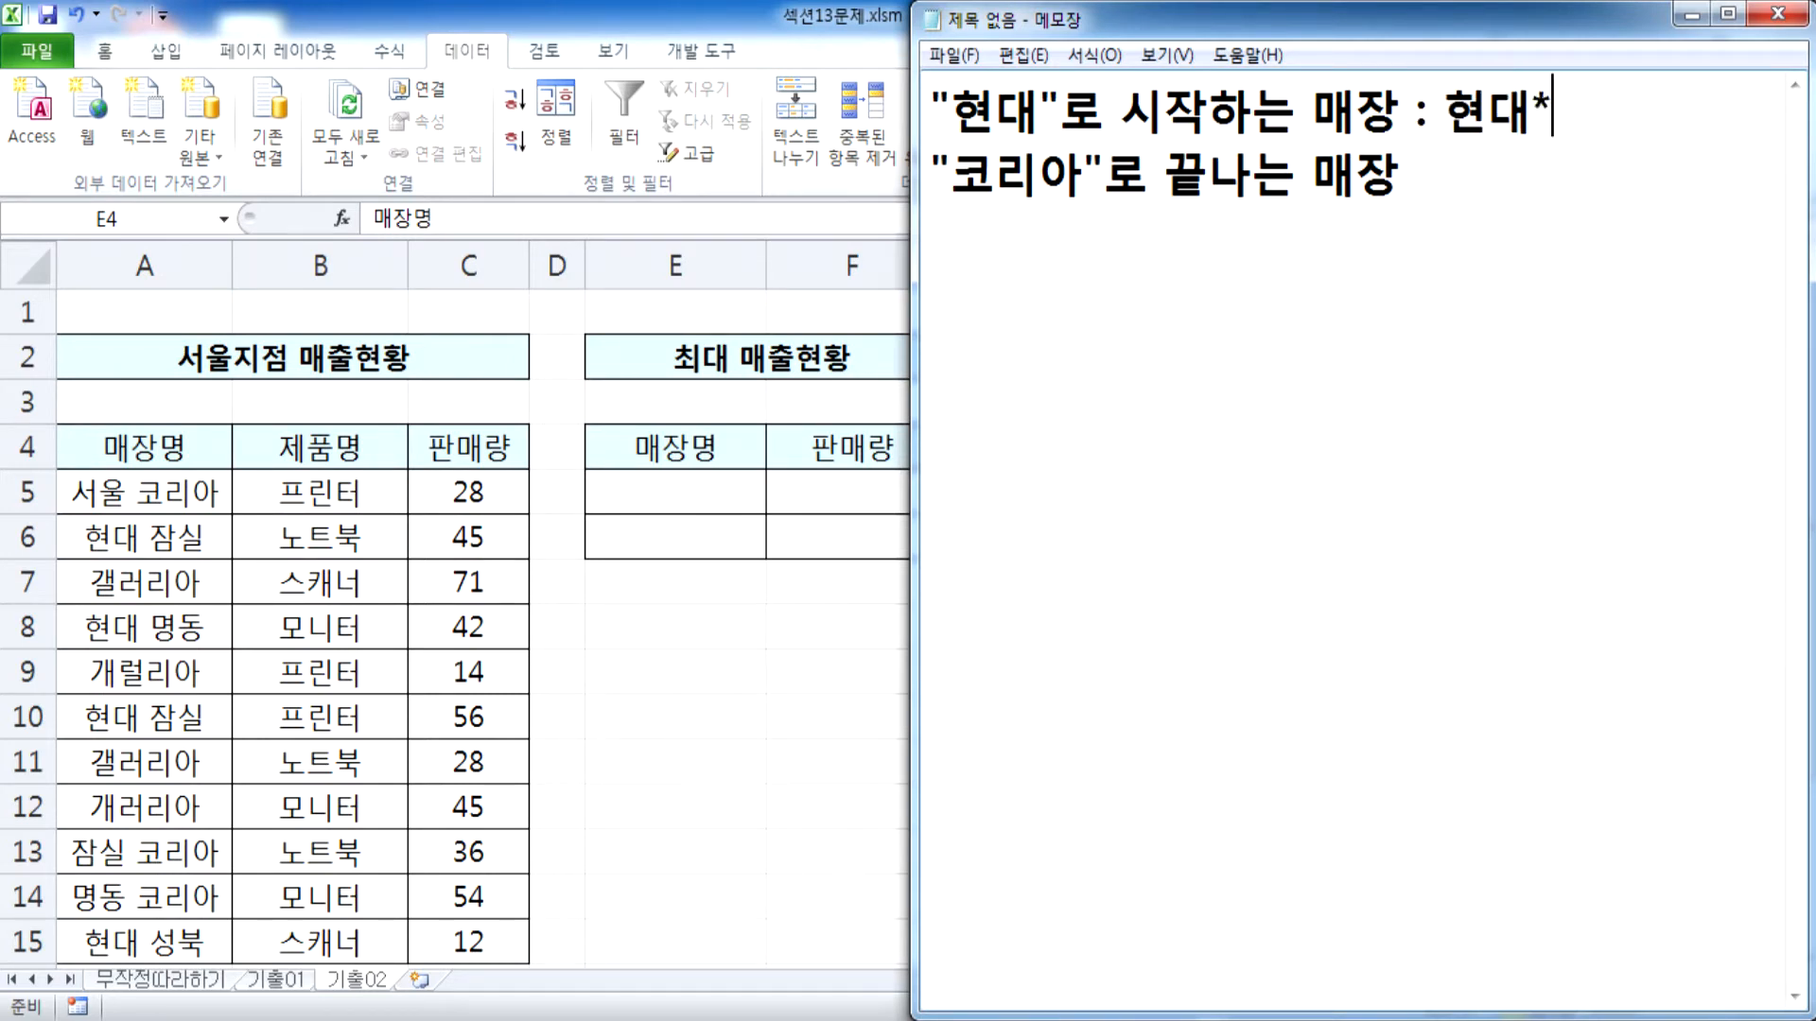
{"action": "left_click", "coordinate": [1710, 218]}
{"action": "type", "text": ": *코리아"}
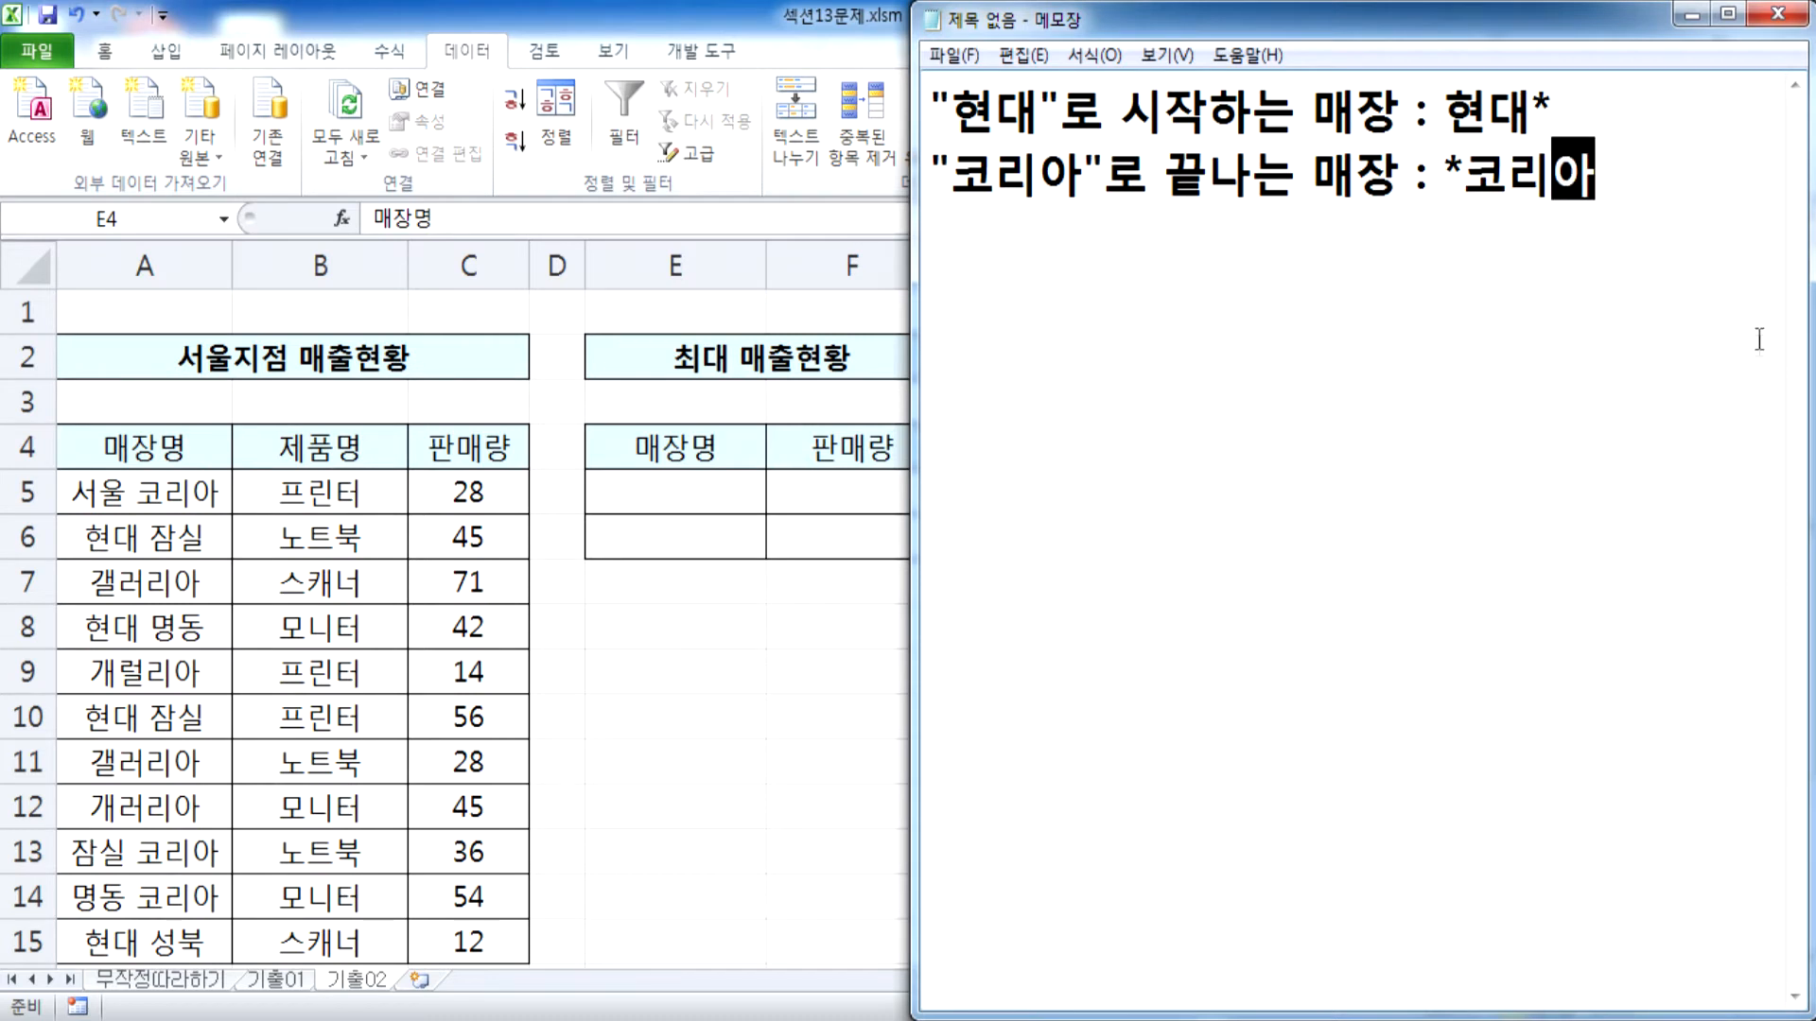
Leave a blank line below the conditions and add the heading Wild Card(와일드 카드)
{"action": "key", "text": "Return"}
{"action": "key", "text": "Return"}
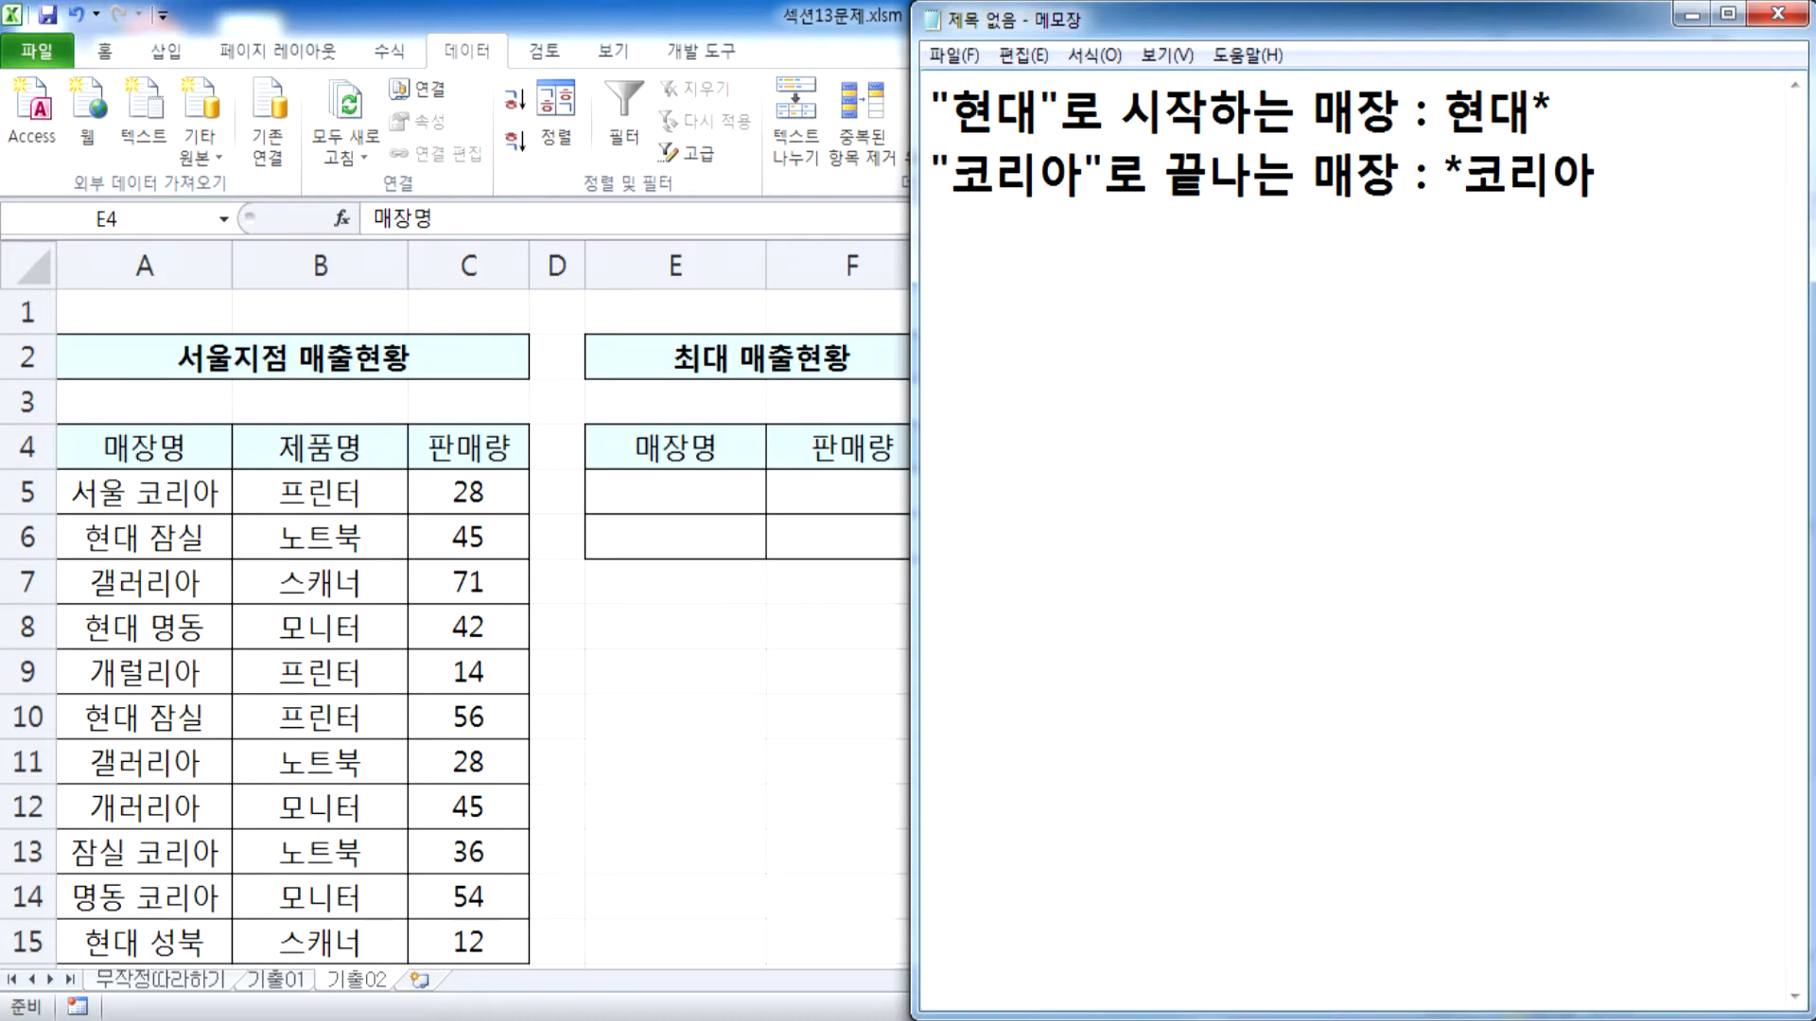
{"action": "type", "text": "Wild Ca"}
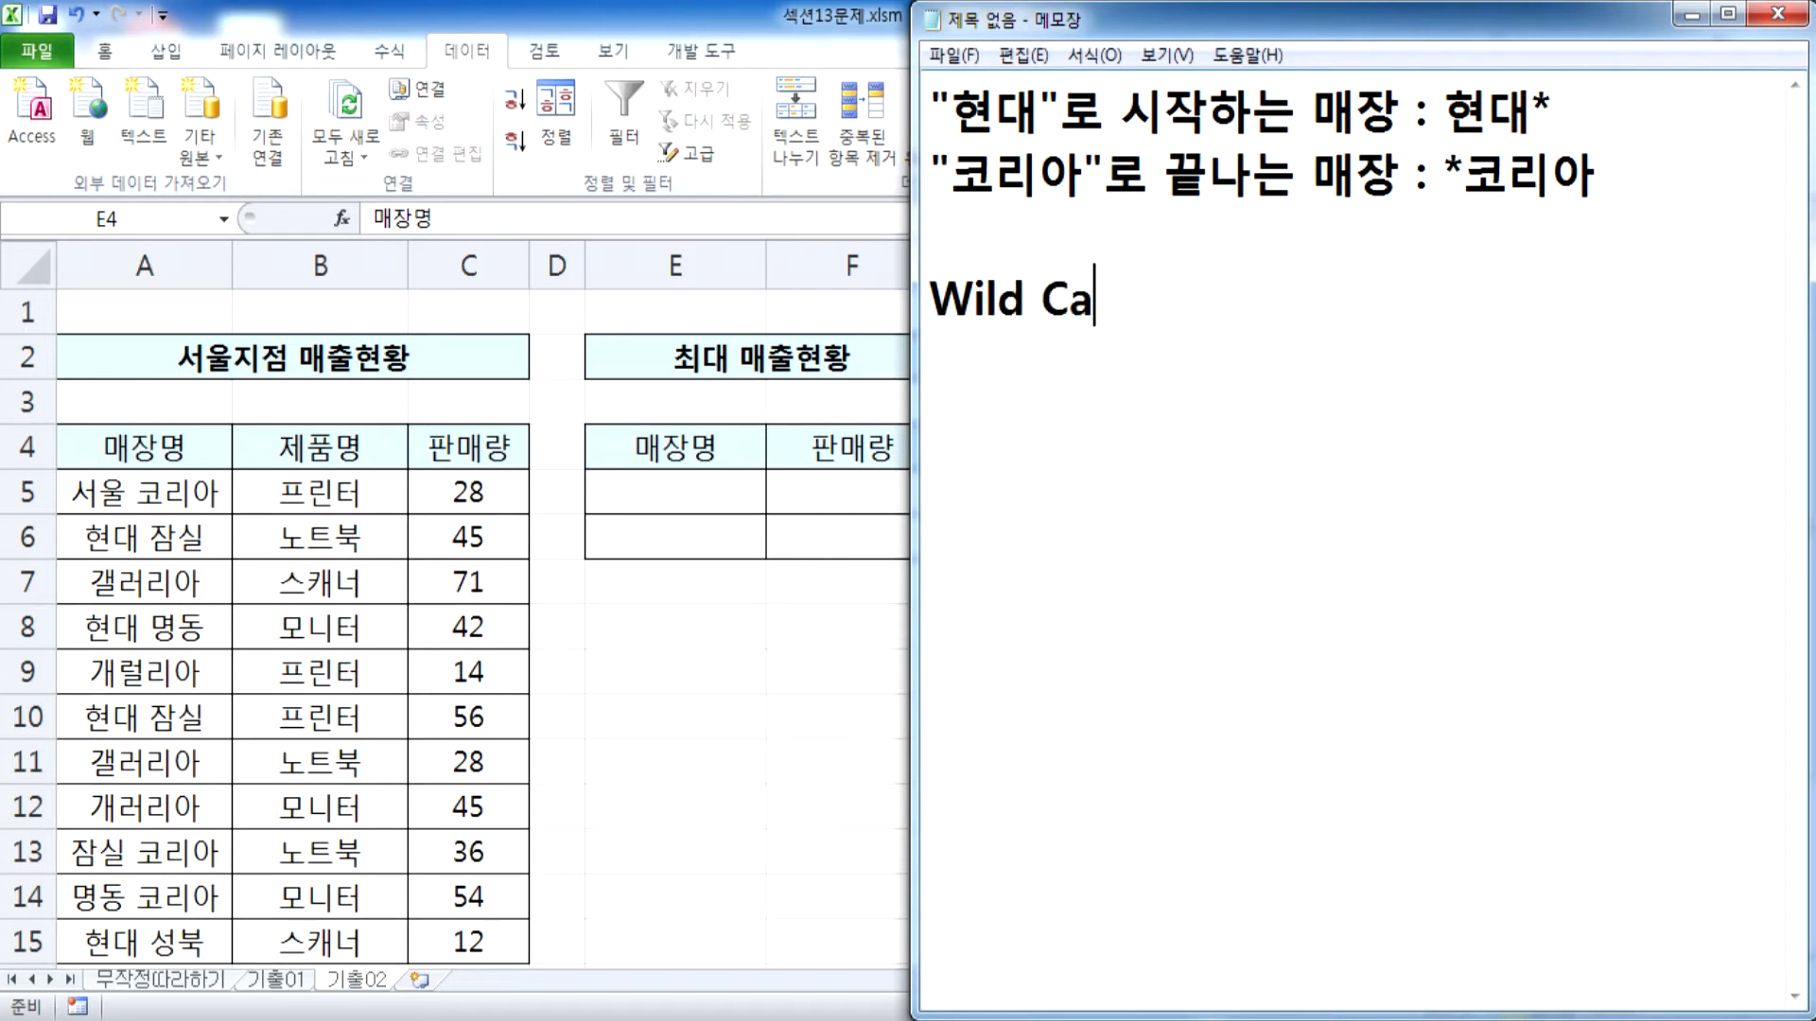
{"action": "type", "text": "rd(오와일드 카드)"}
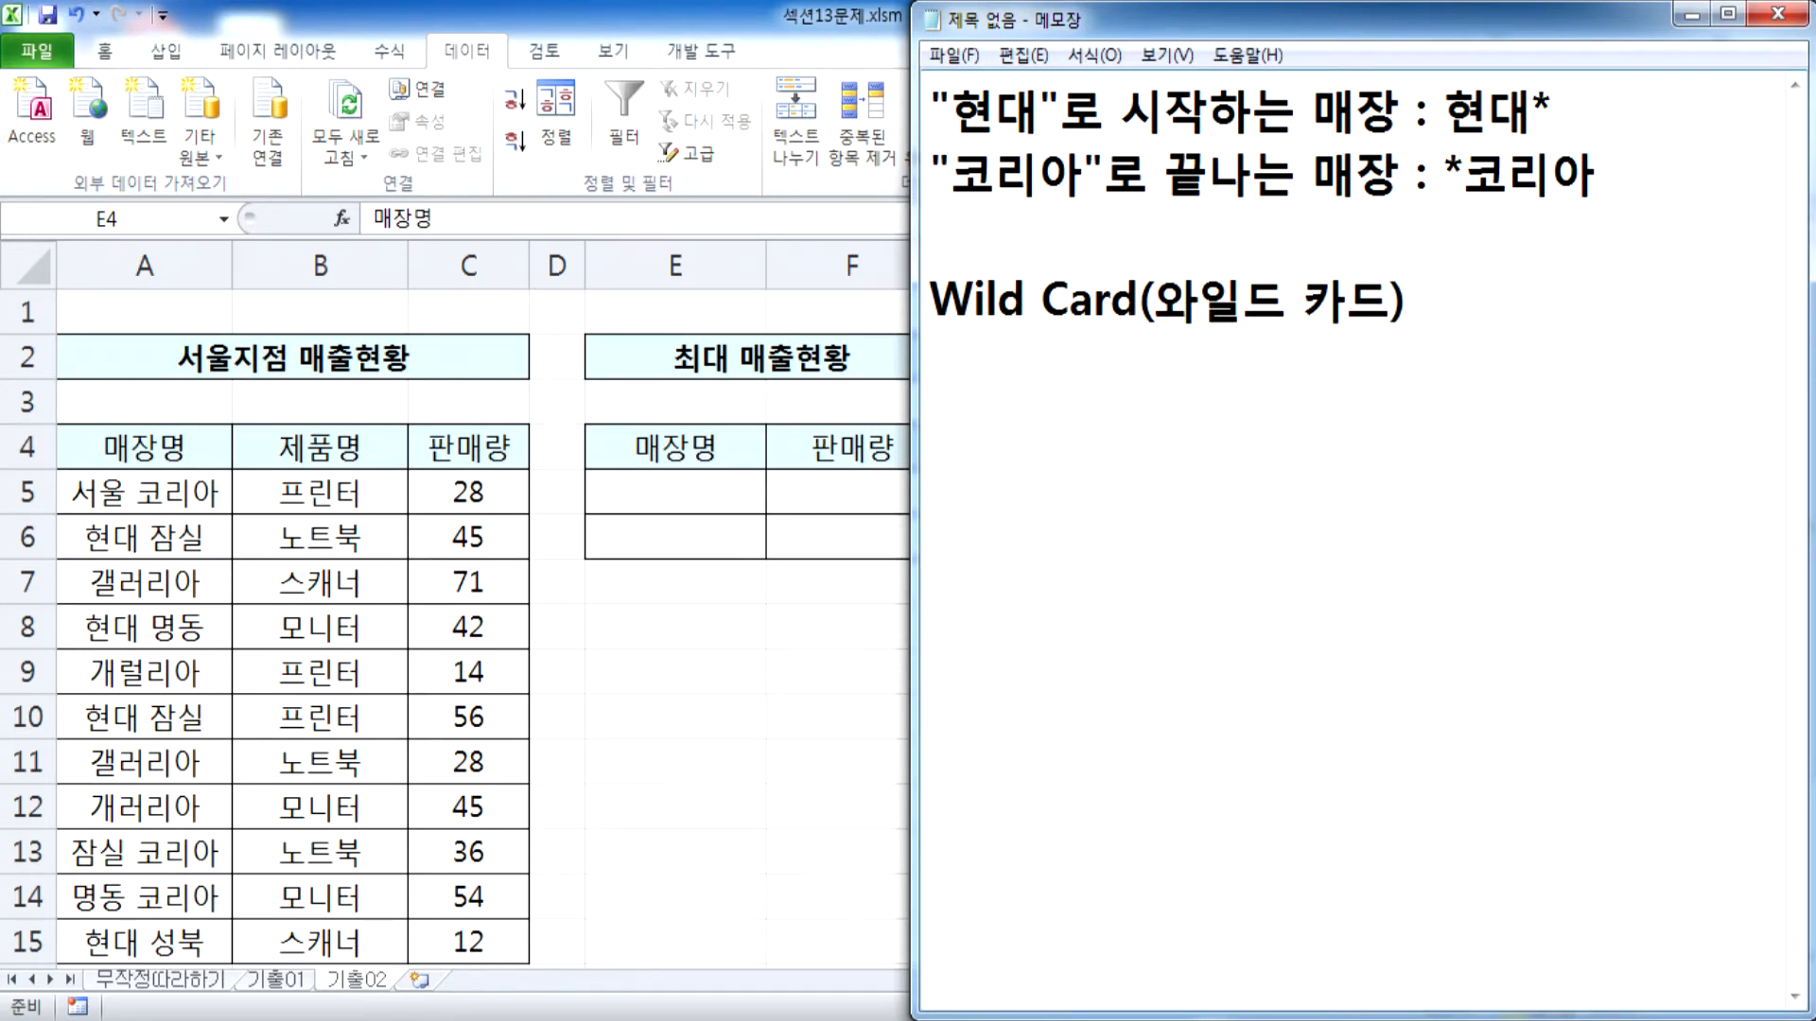
Define the wildcards below the Wild Card heading with the lines * : All(모든 것) and ? : 특정 1개
{"action": "key", "text": "BackSpace"}
{"action": "key", "text": "Return"}
{"action": "type", "text": "?"}
{"action": "left_click", "coordinate": [1745, 352]}
{"action": "type", "text": ": All"}
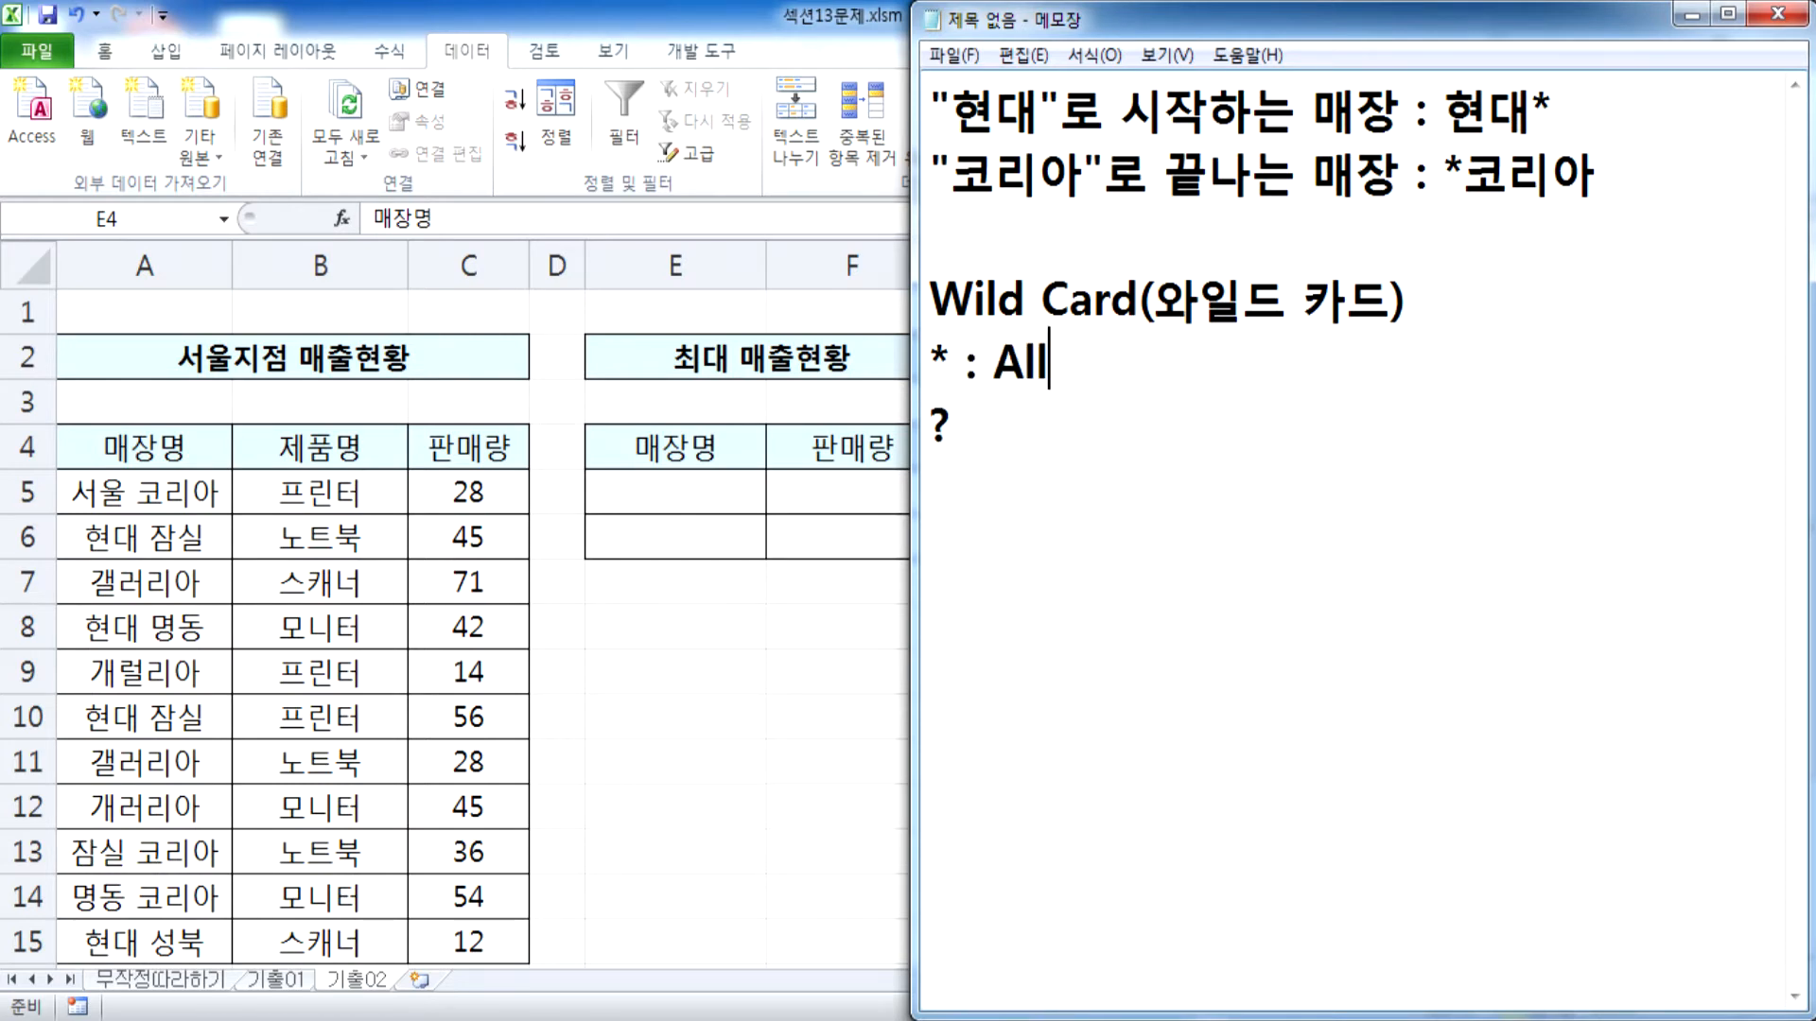
{"action": "key", "text": "Down"}
{"action": "type", "text": ": 크"}
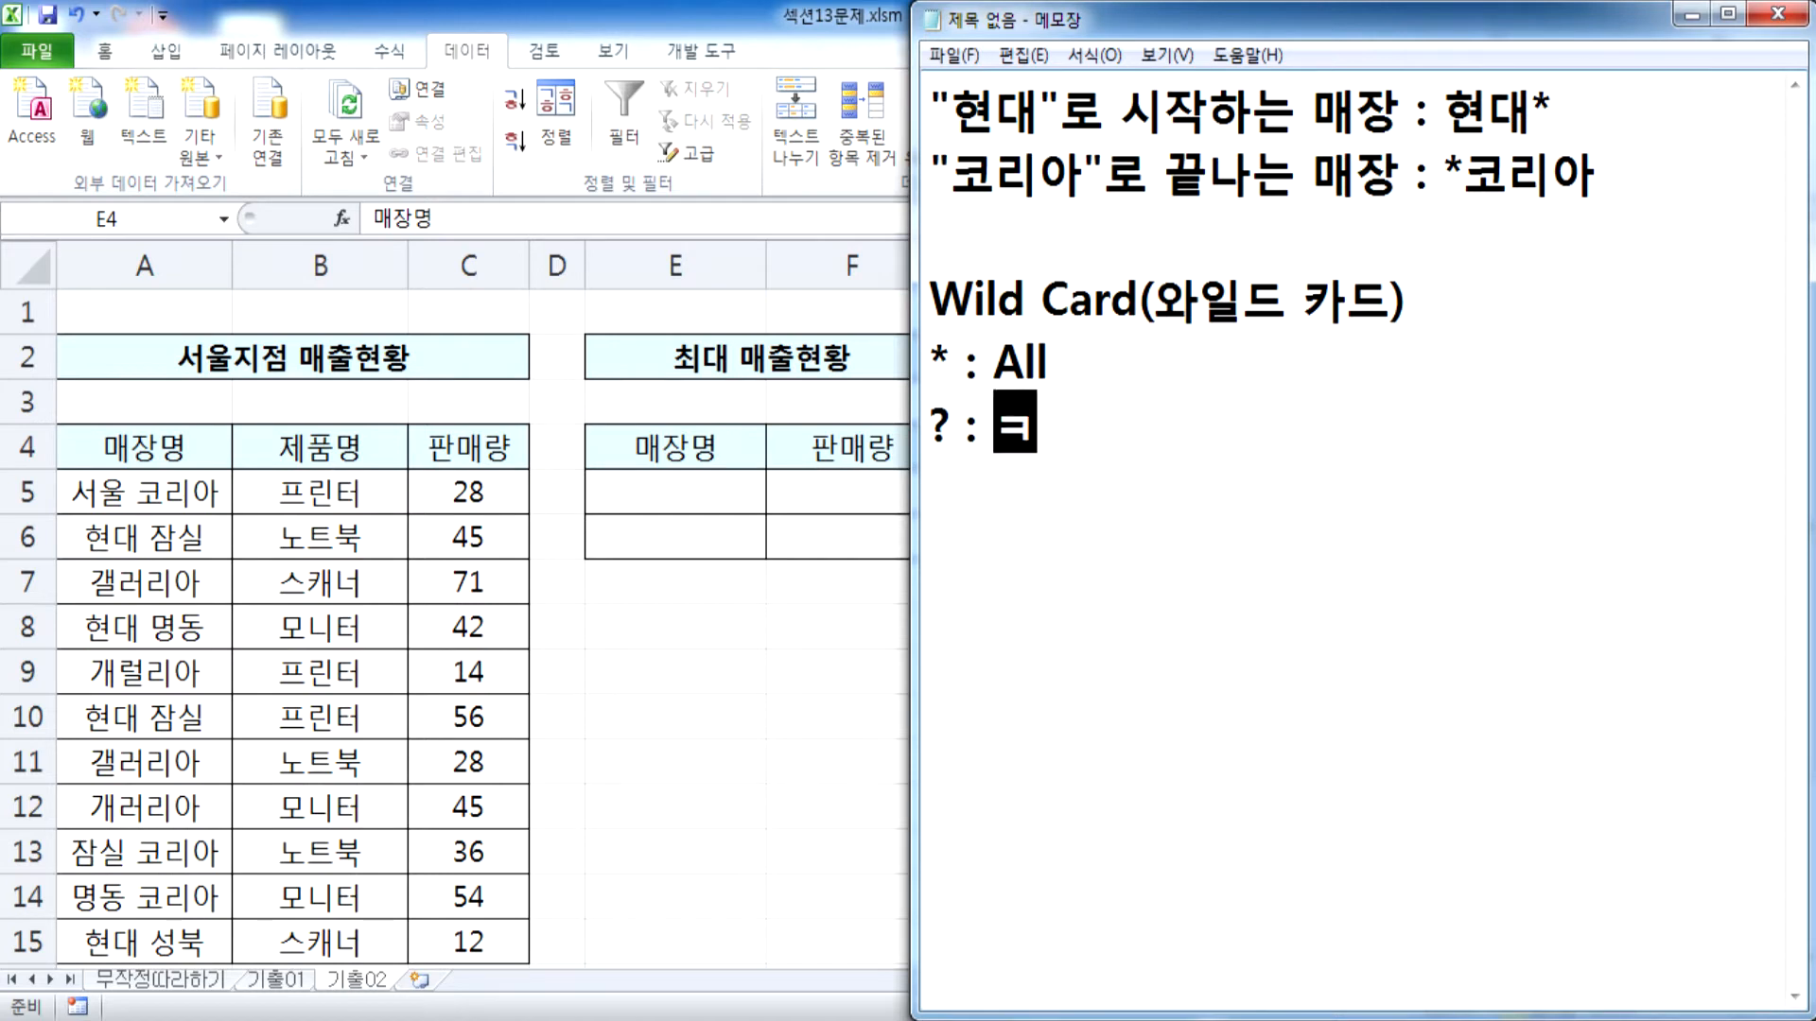
{"action": "type", "text": "정 1개"}
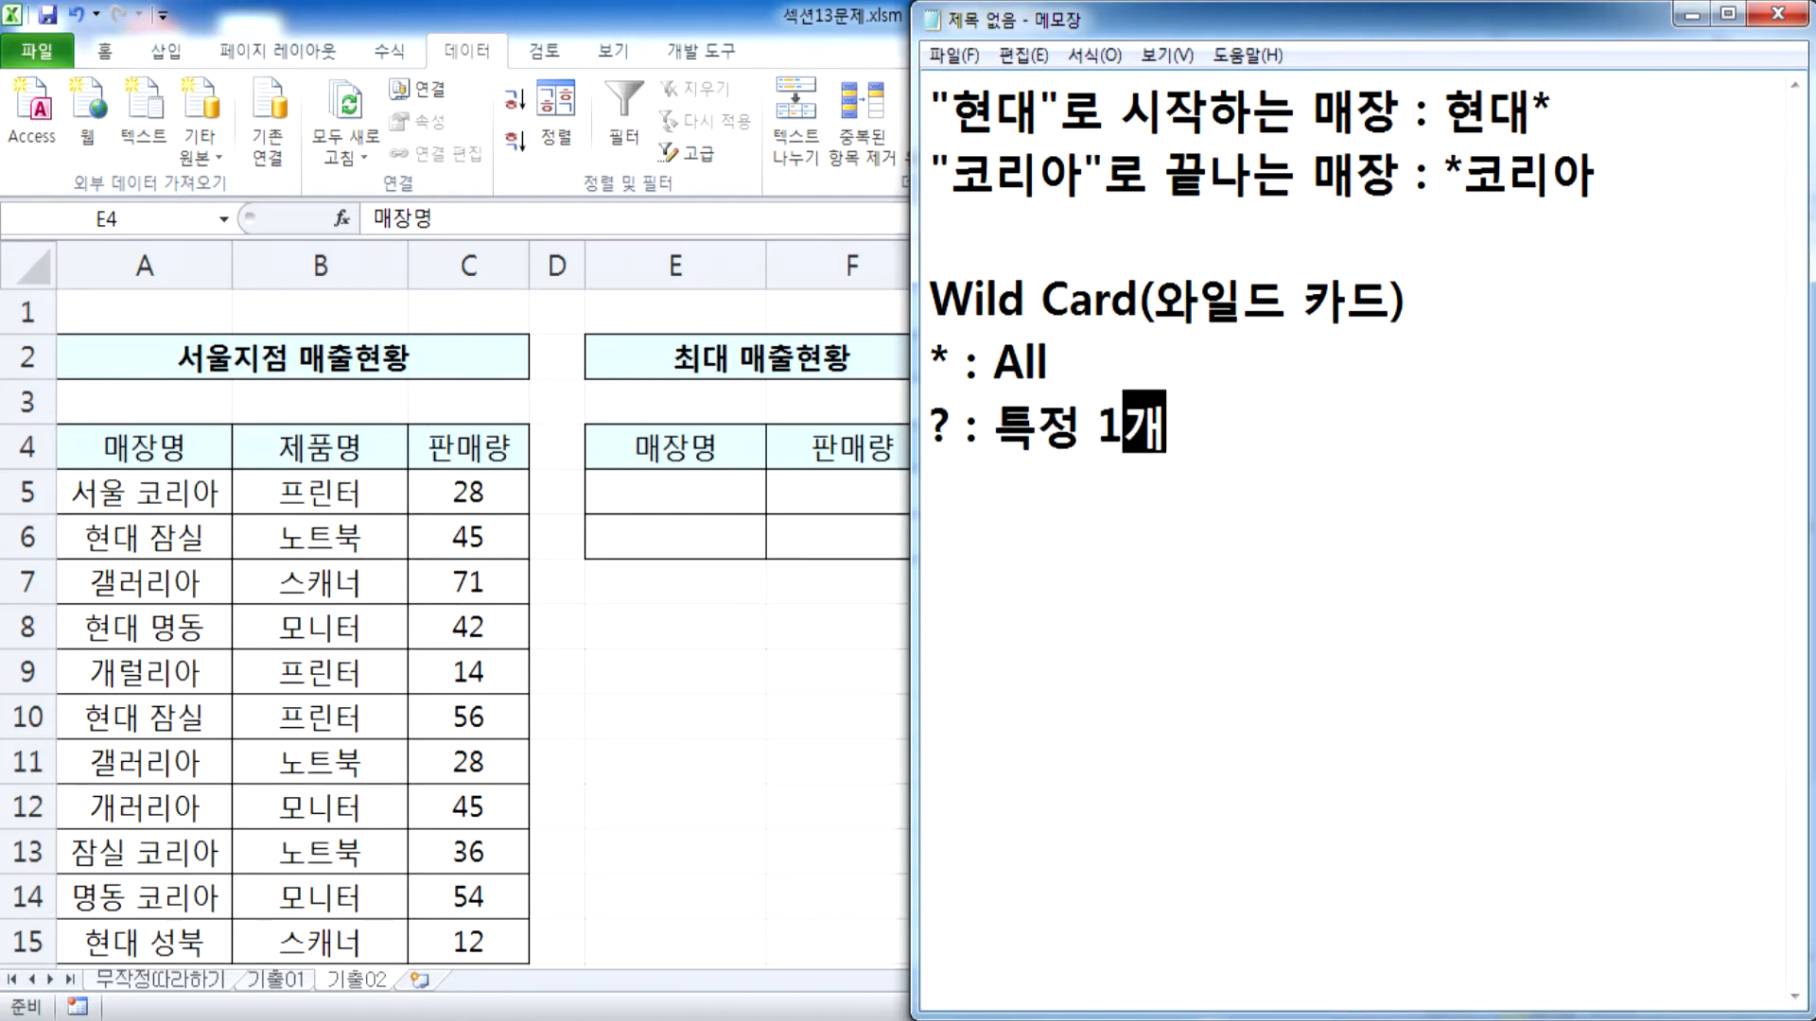
{"action": "left_click", "coordinate": [1745, 352]}
{"action": "type", "text": "("}
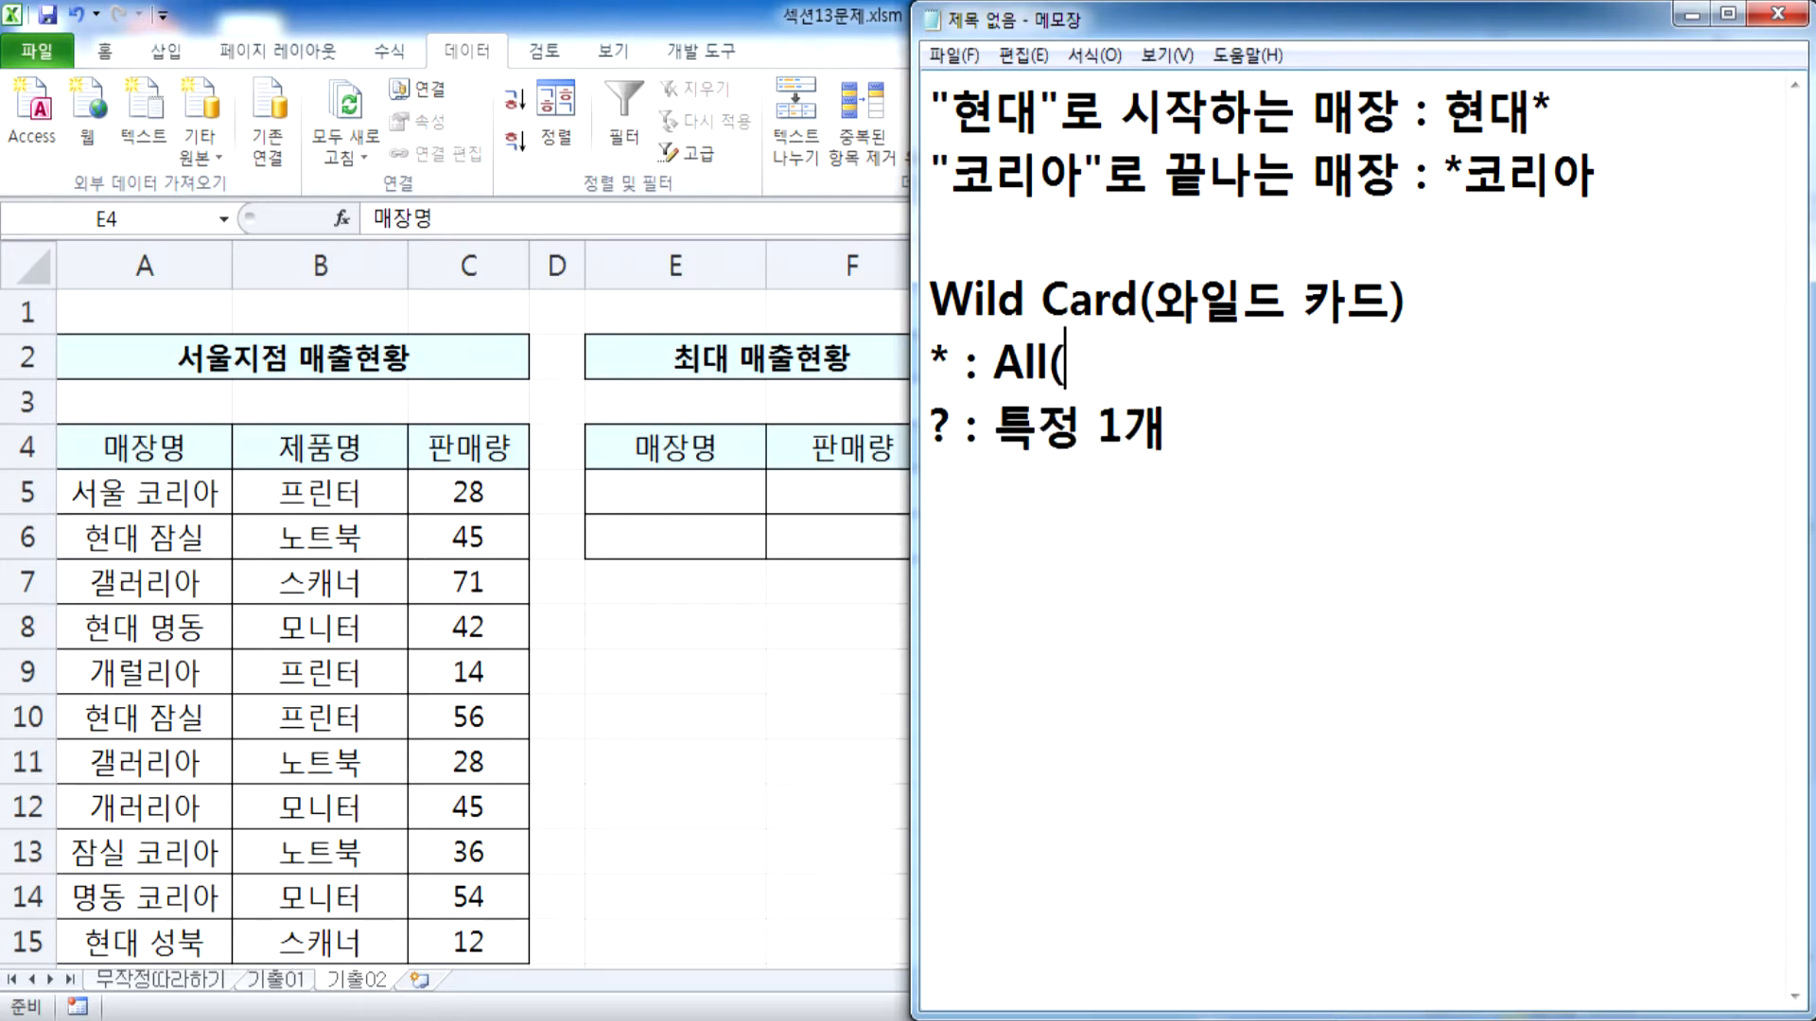
{"action": "type", "text": "모든 것)"}
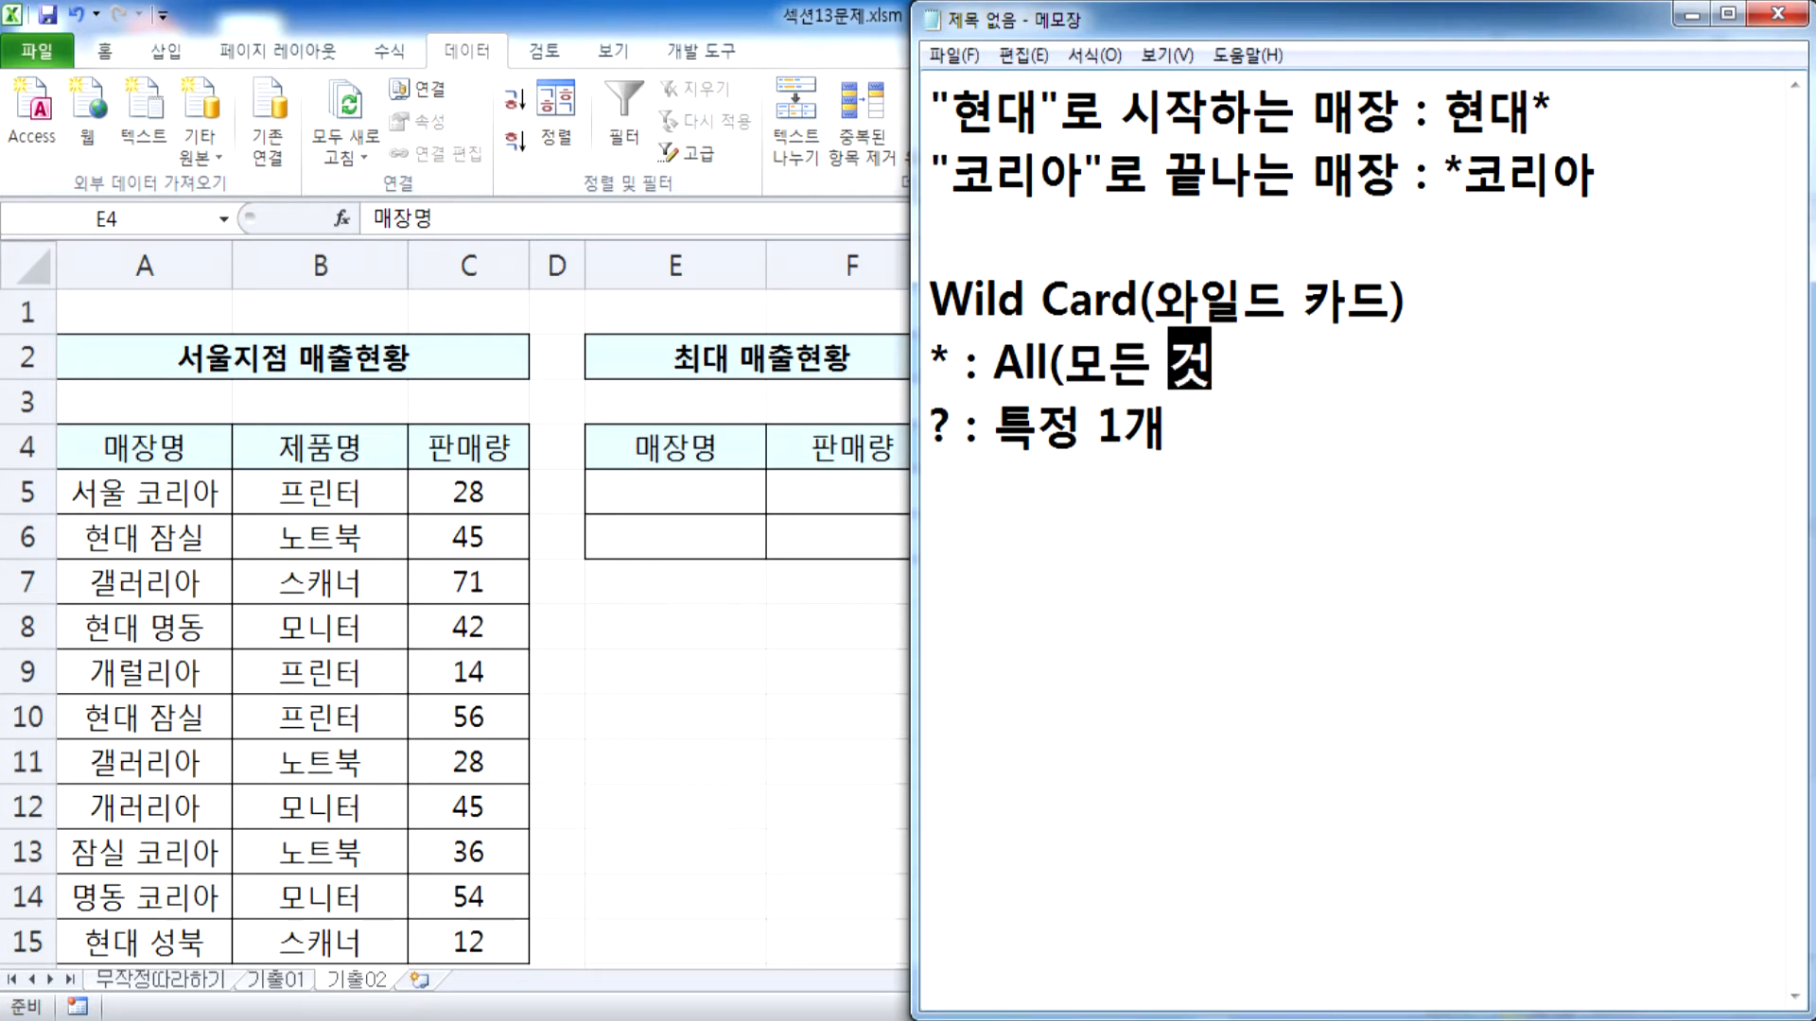
Leave a blank line below the definitions and start the first example with 이름=김* :
{"action": "key", "text": "Return"}
{"action": "key", "text": "Return"}
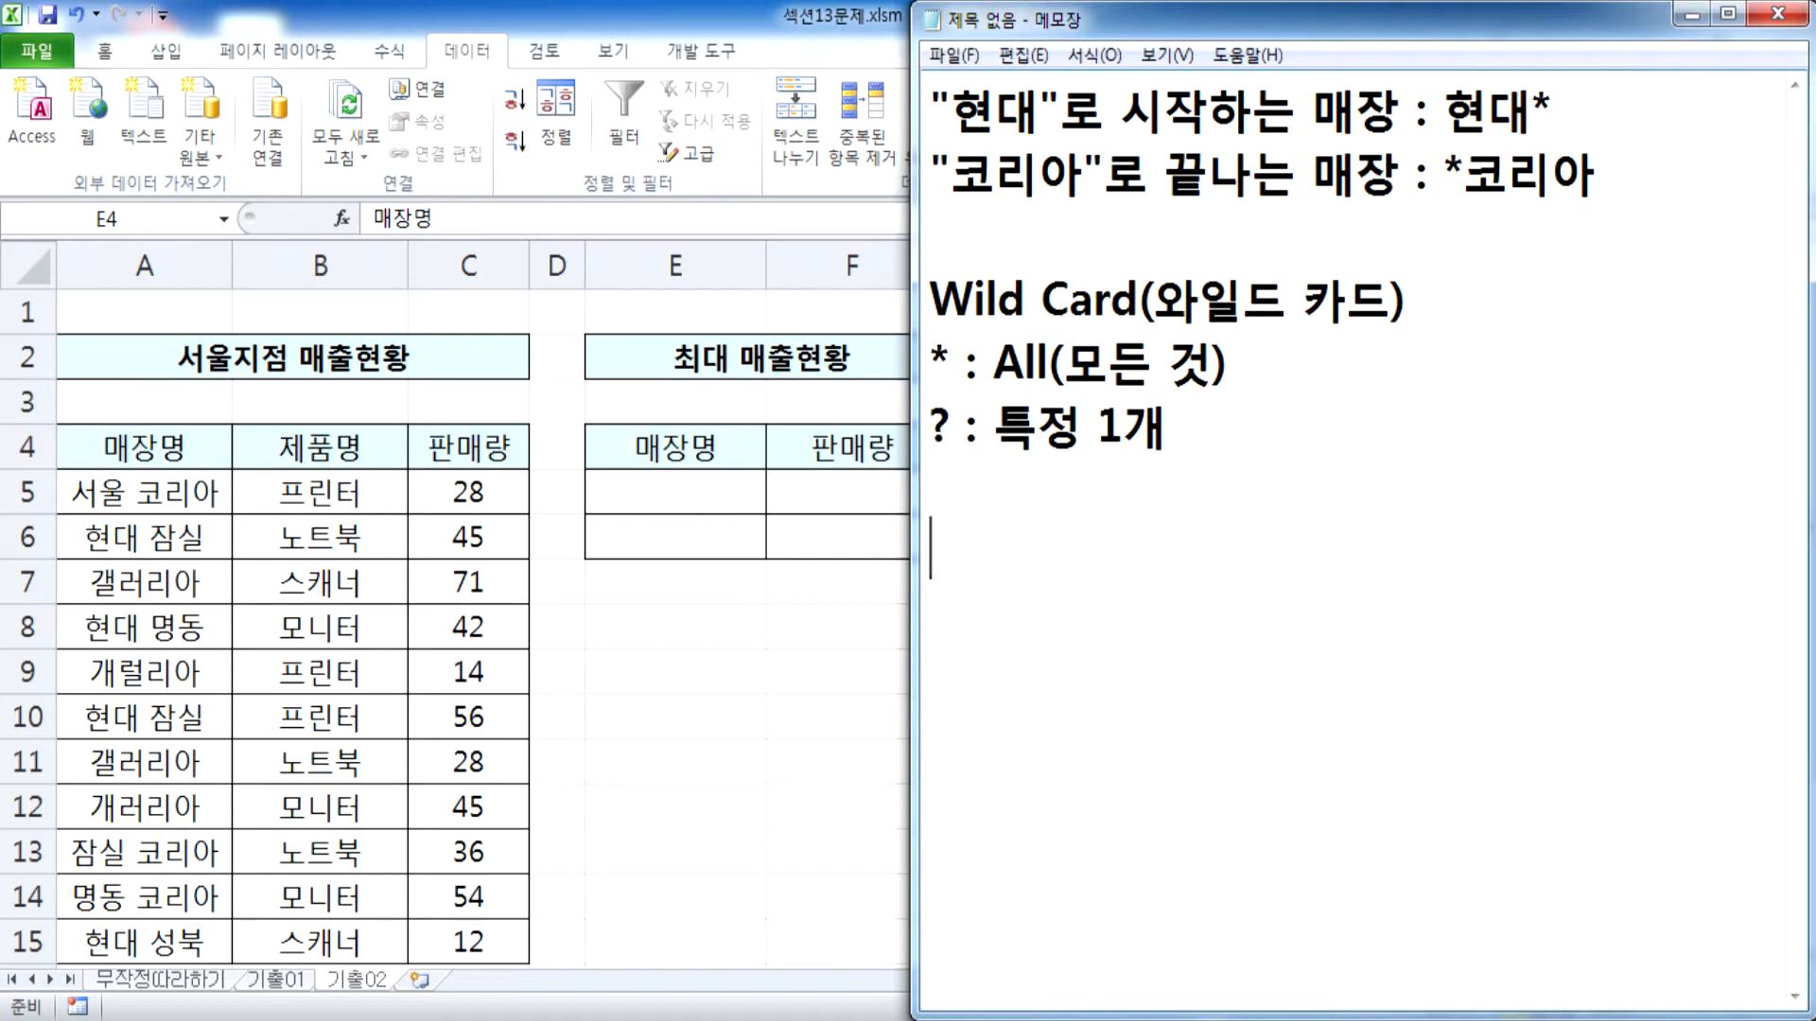
{"action": "type", "text": "이름이"}
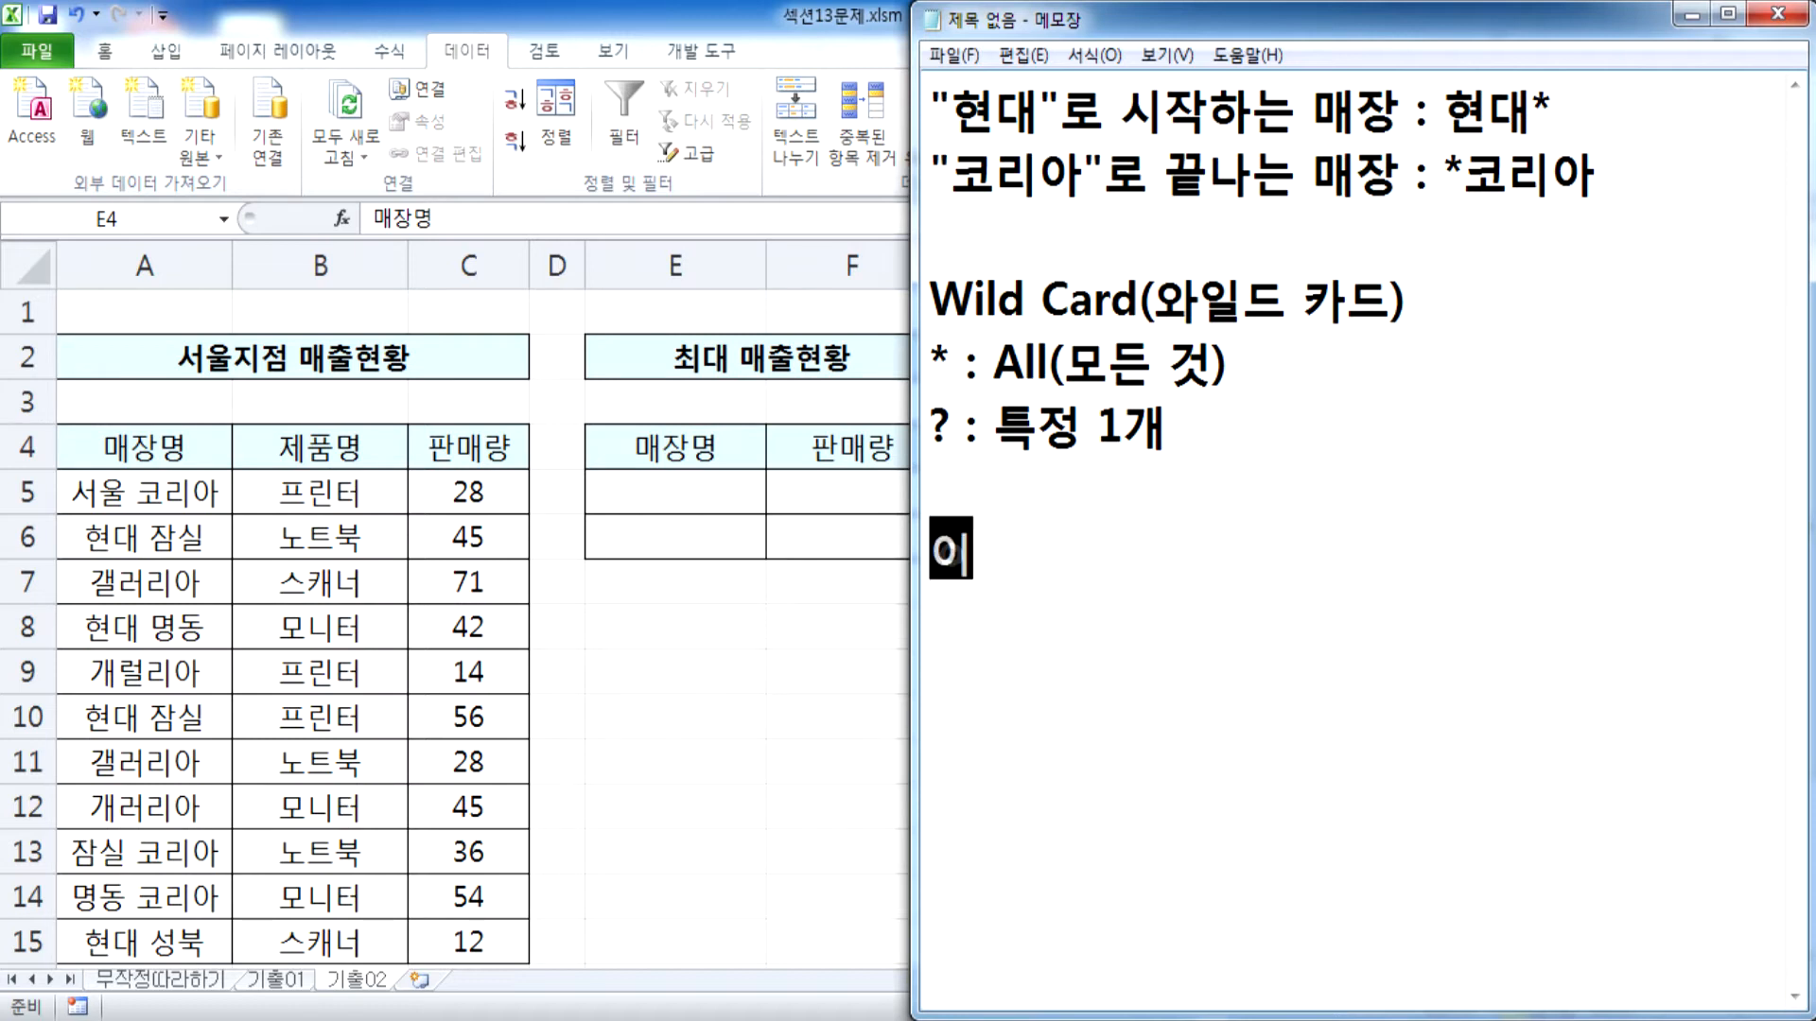
{"action": "key", "text": "BackSpace"}
{"action": "key", "text": "BackSpace"}
{"action": "type", "text": "="}
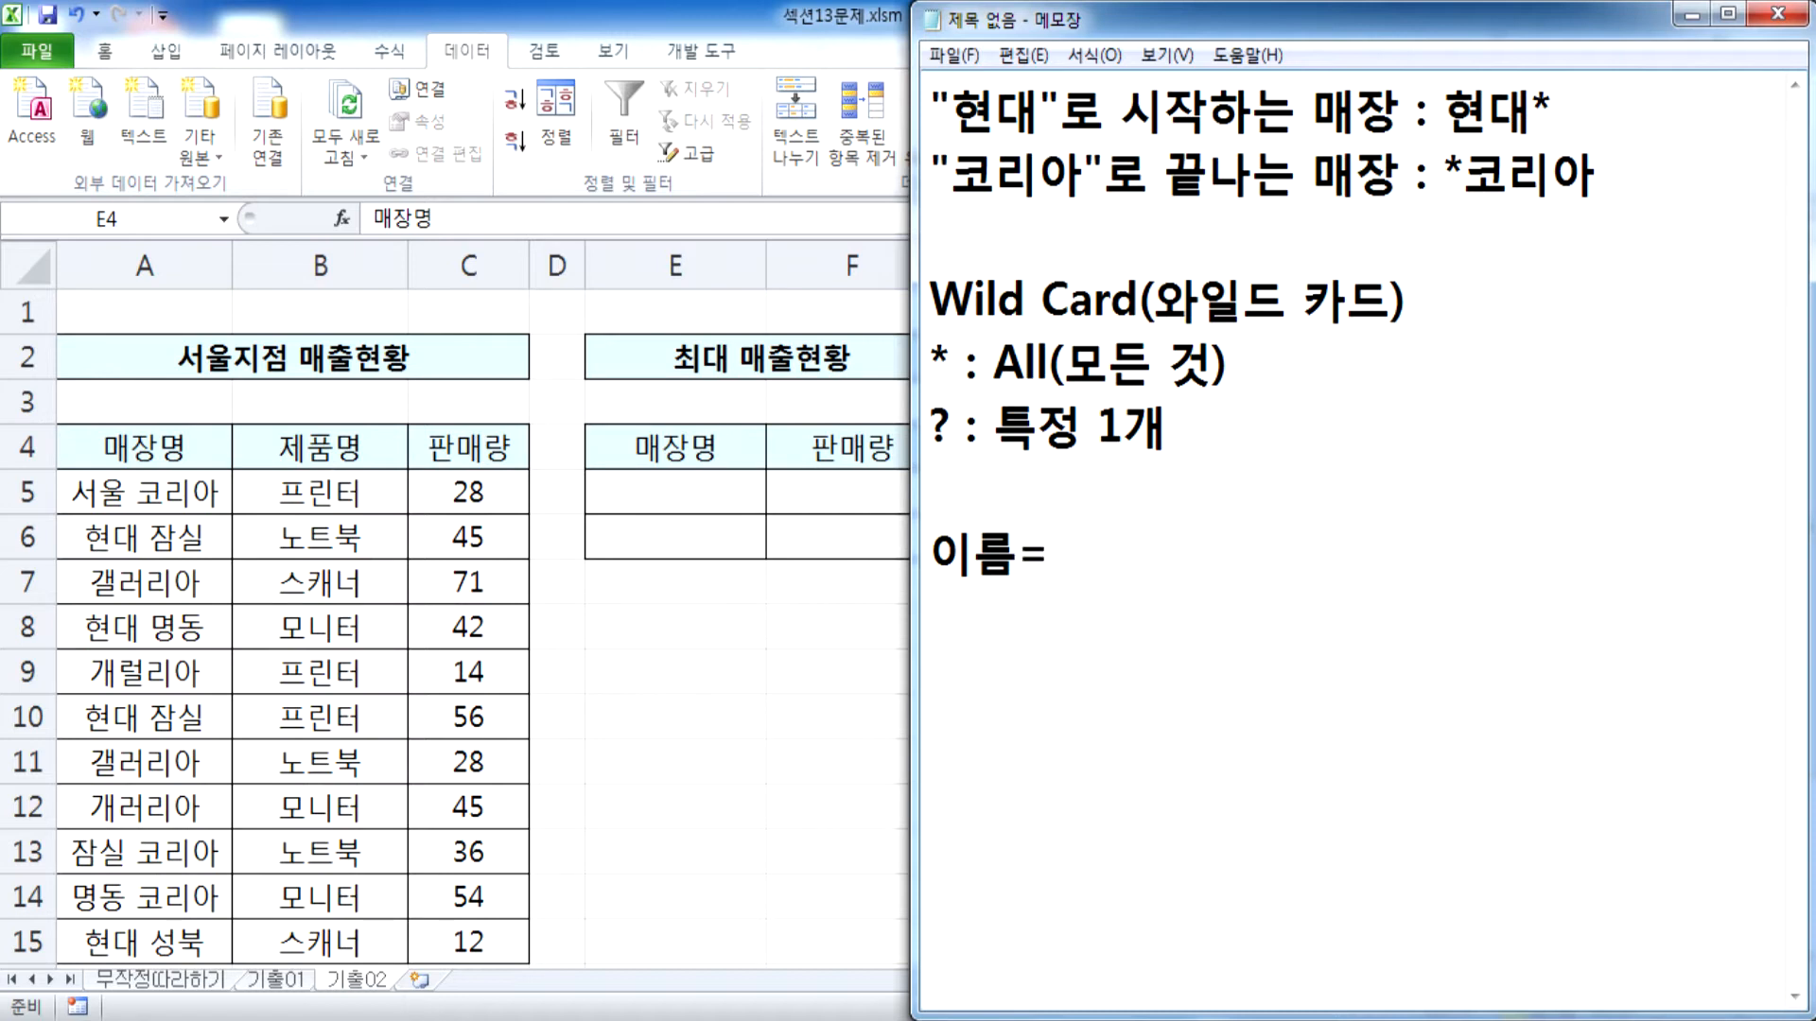
{"action": "type", "text": "rla"}
{"action": "key", "text": "BackSpace"}
{"action": "key", "text": "BackSpace"}
{"action": "key", "text": "BackSpace"}
{"action": "key", "text": "Hangul"}
{"action": "type", "text": "가ㅣ"}
{"action": "key", "text": "BackSpace"}
{"action": "key", "text": "BackSpace"}
{"action": "type", "text": "김* :"}
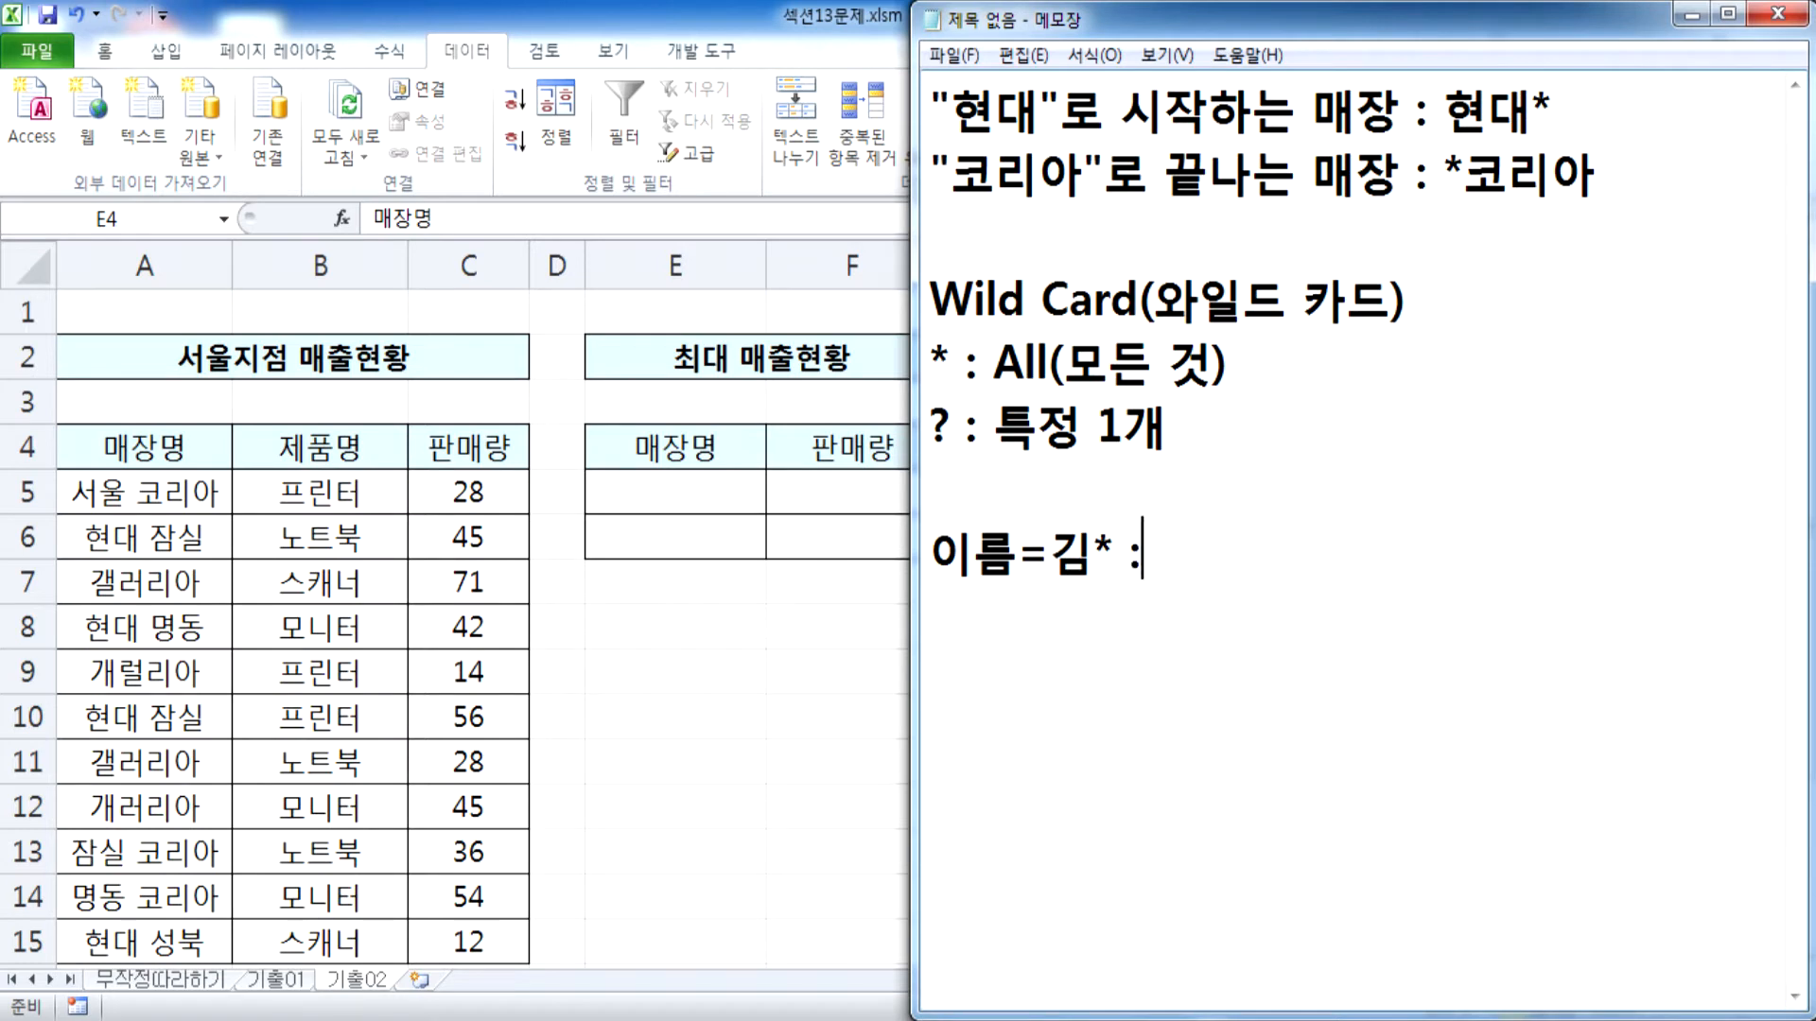
{"action": "type", "text": " 성씨"}
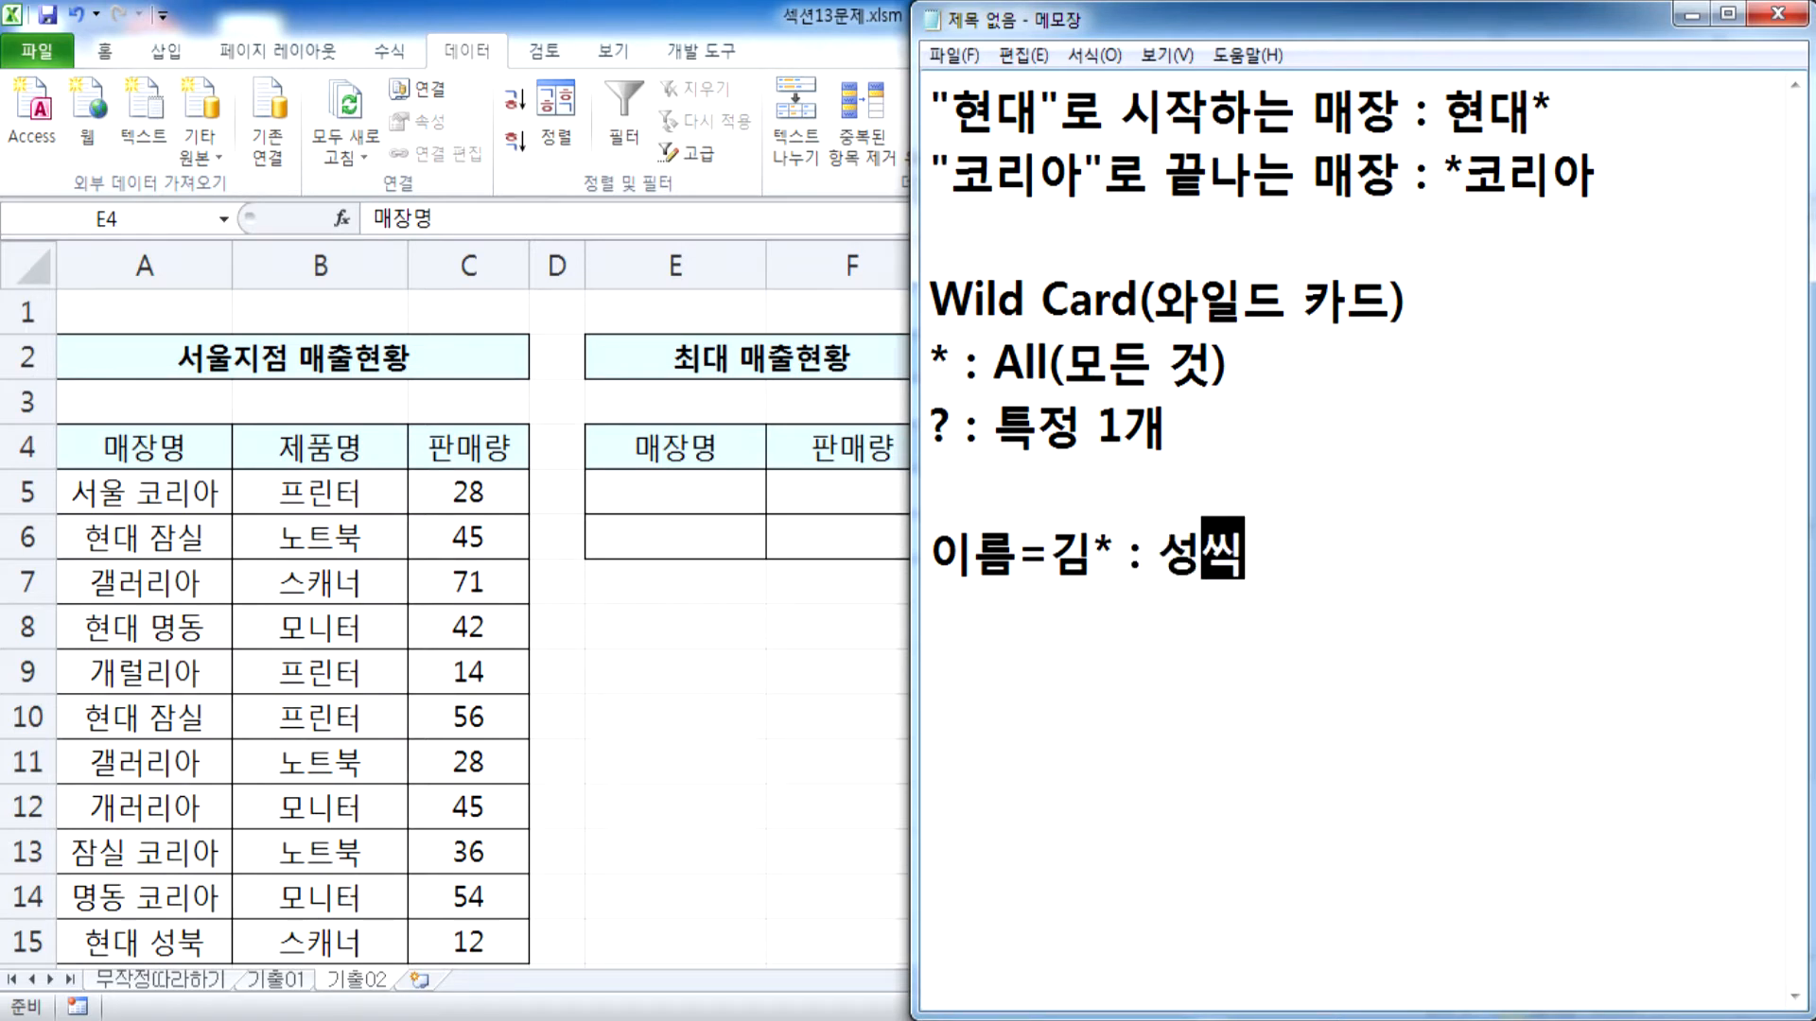
{"action": "type", "text": "가 김으로 시"}
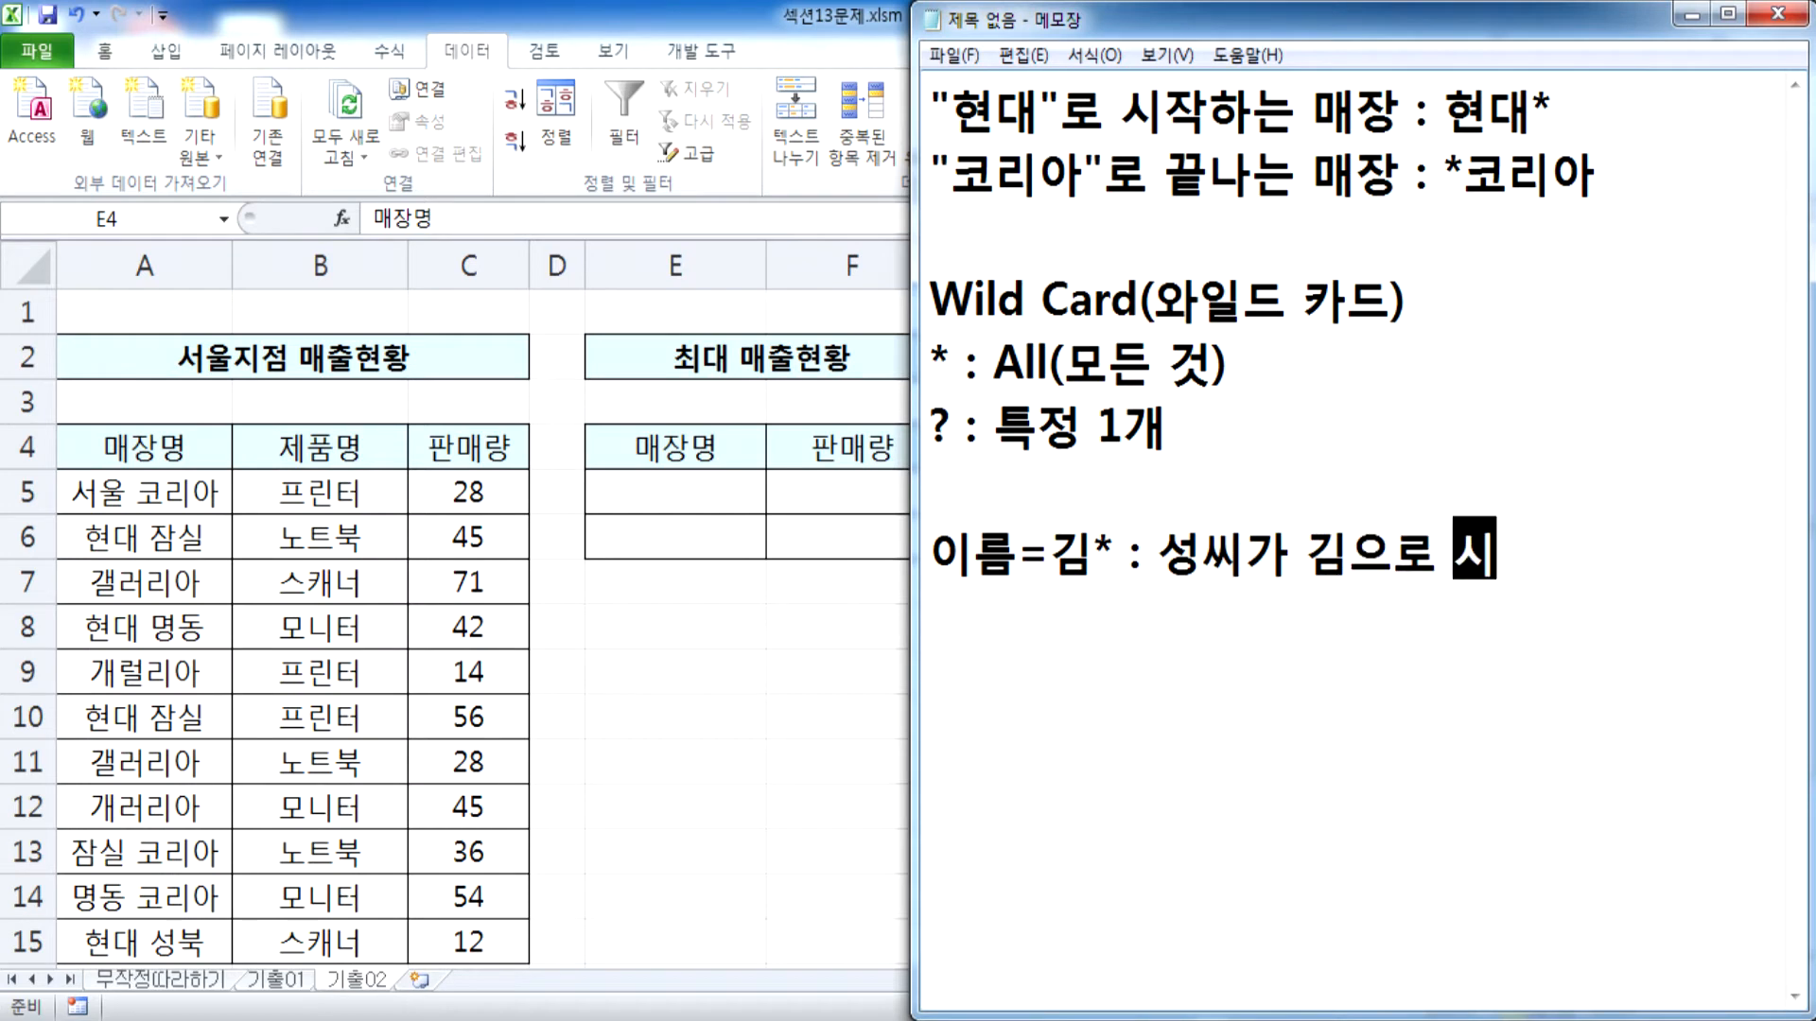
{"action": "type", "text": "작ㅎ"}
Explain the 김* example as 성씨가 김으로 시작하는 모든 것 and widen the Notepad window so it fits on one line
{"action": "type", "text": "모든 것"}
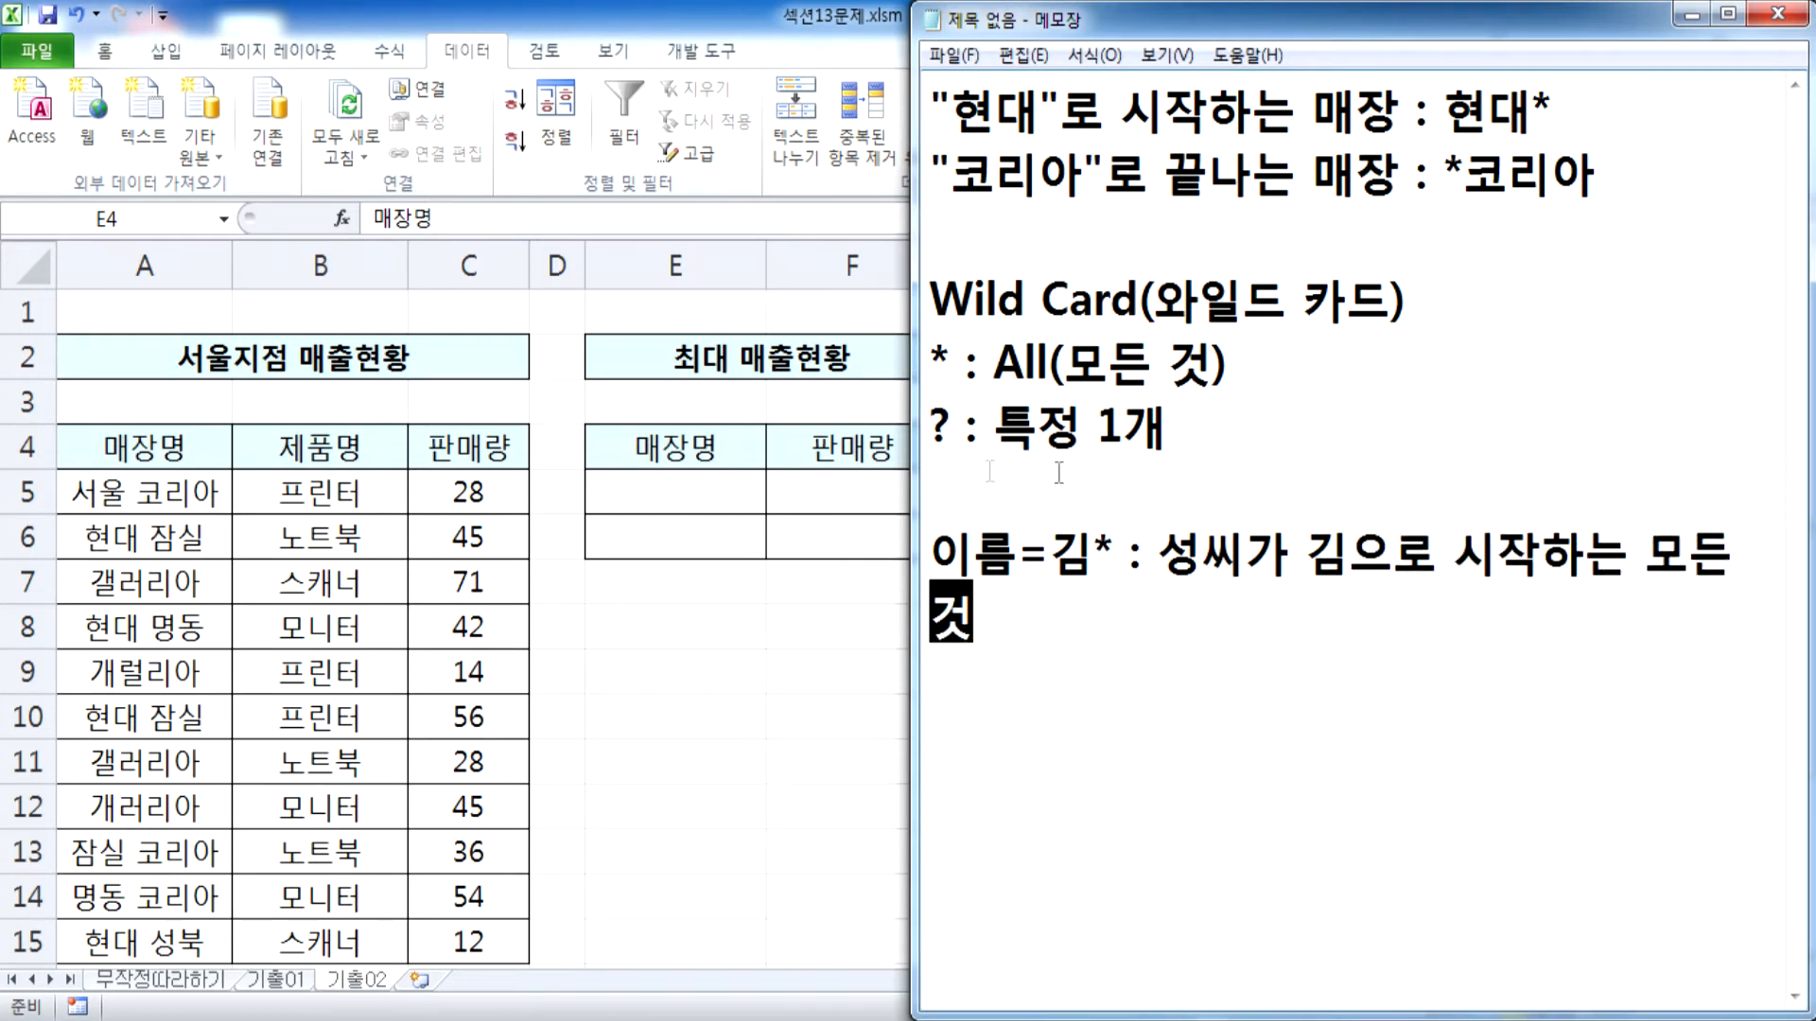
{"action": "left_click_drag", "start_coordinate": [914, 464], "coordinate": [689, 463]}
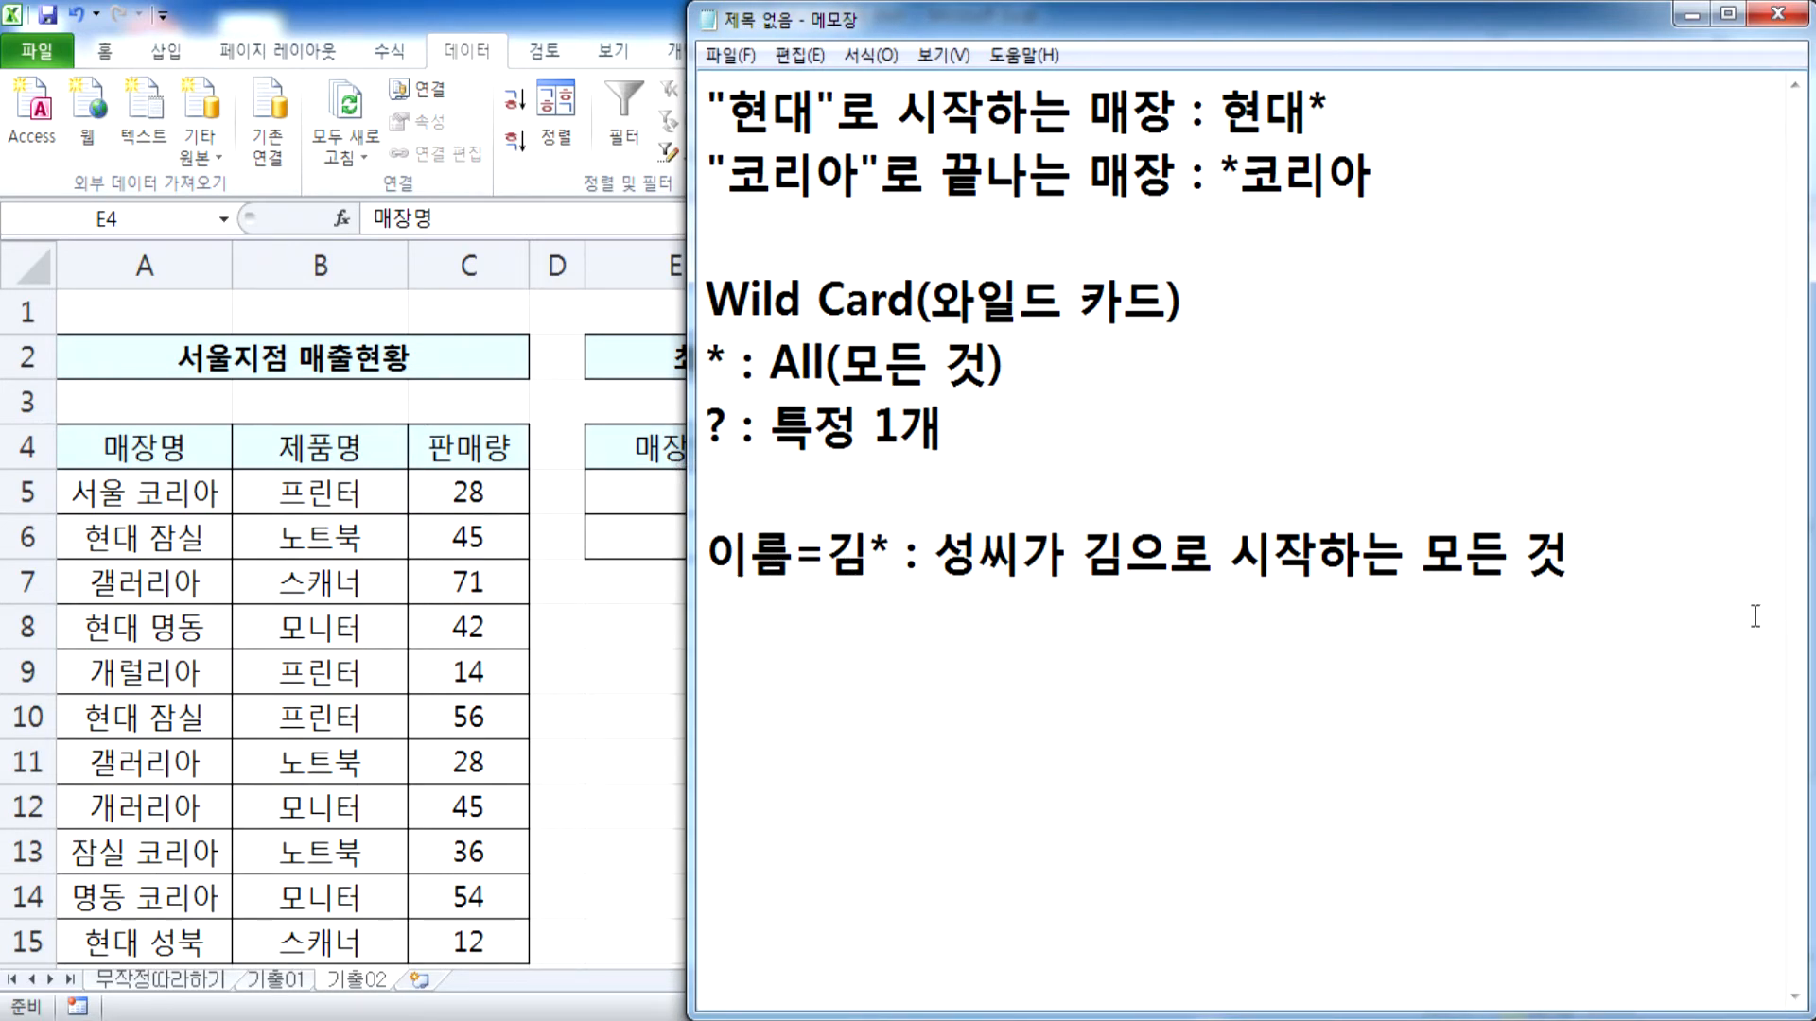
{"action": "mouse_move", "coordinate": [900, 557]}
{"action": "left_mouse_down"}
{"action": "mouse_move", "coordinate": [824, 556]}
{"action": "mouse_move", "coordinate": [871, 556]}
{"action": "left_mouse_up"}
Start a second example line below the first with 이름=*강* :
{"action": "left_click", "coordinate": [1661, 574]}
{"action": "key", "text": "Return"}
{"action": "type", "text": "이름"}
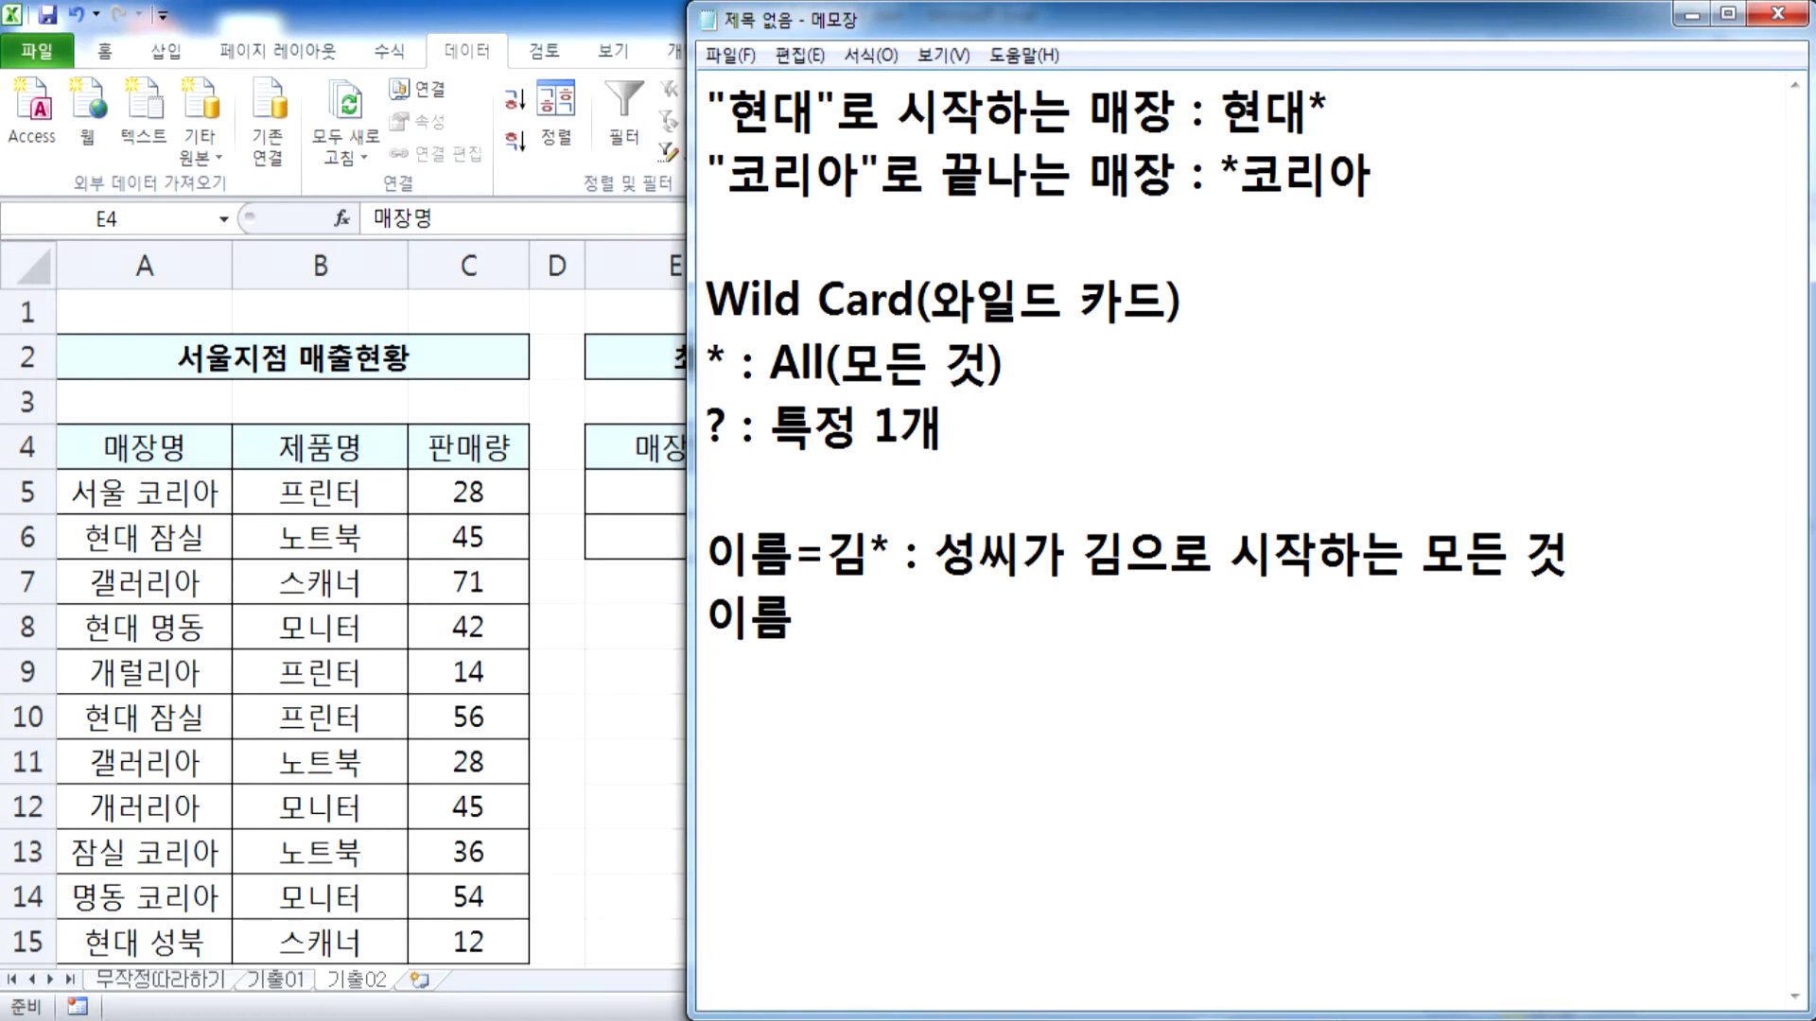
{"action": "type", "text": "=*강* :"}
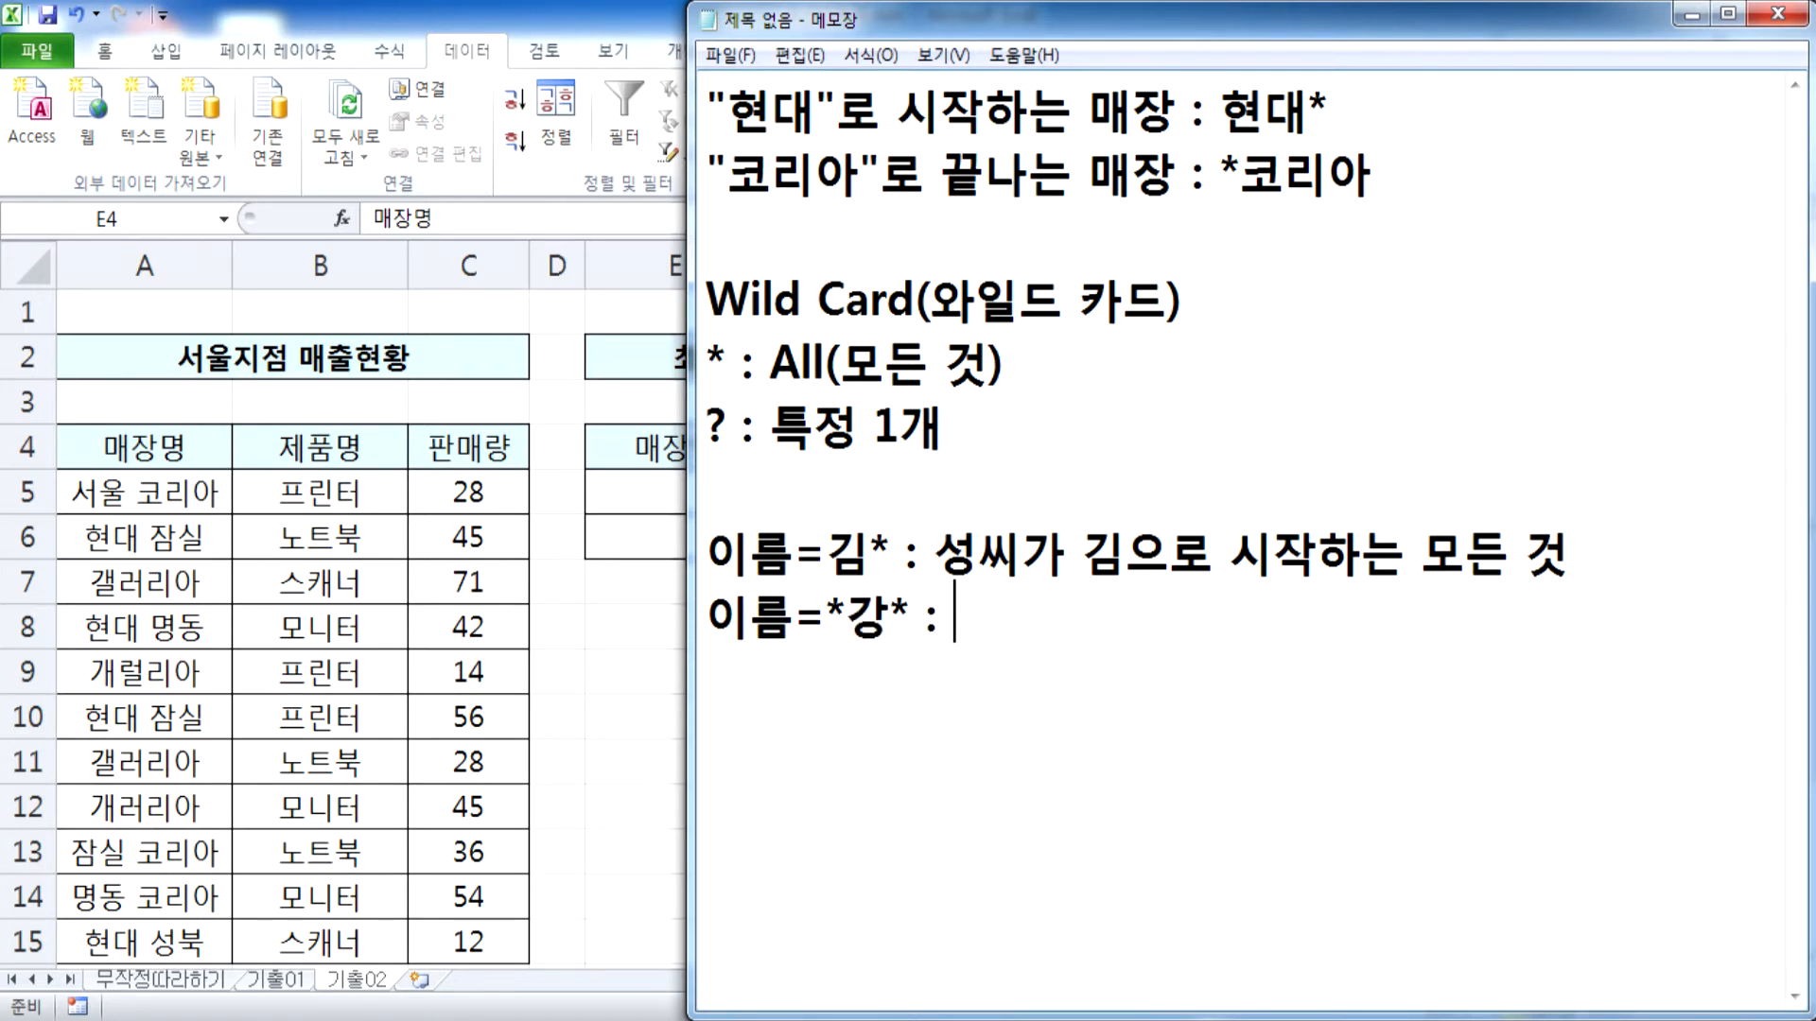
{"action": "type", "text": " 이름중에 "}
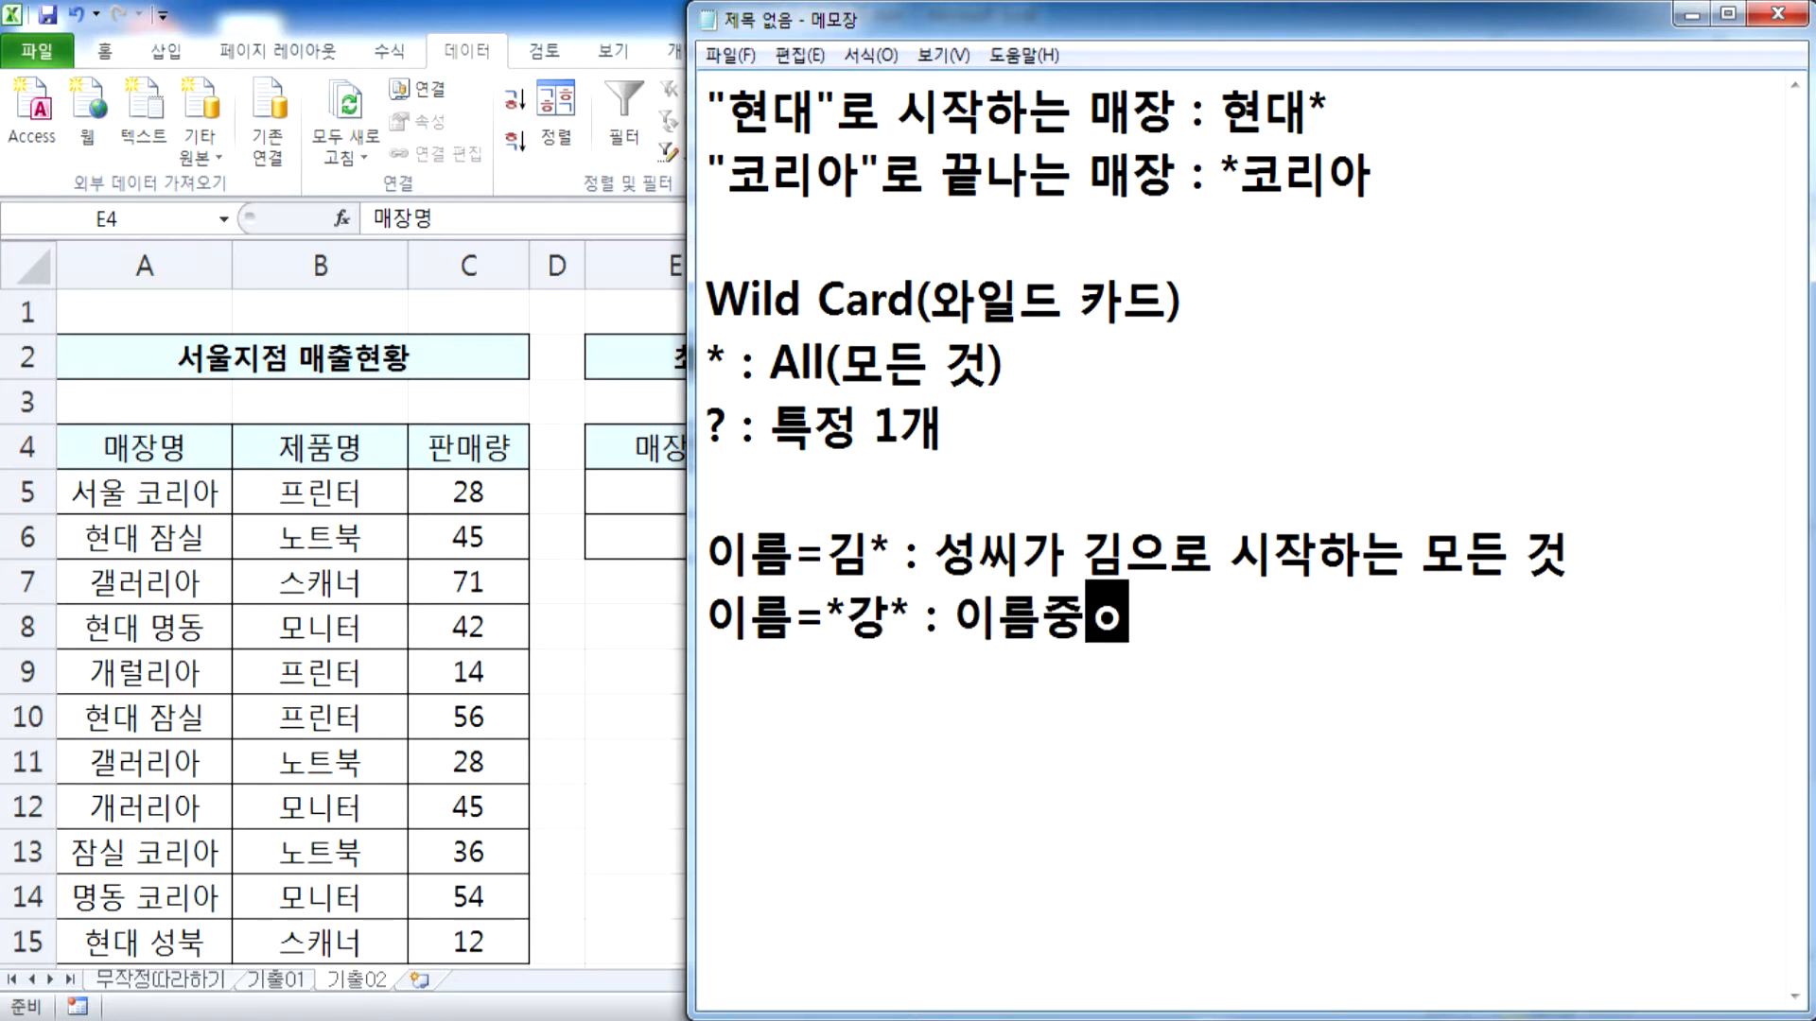
{"action": "type", "text": "강"}
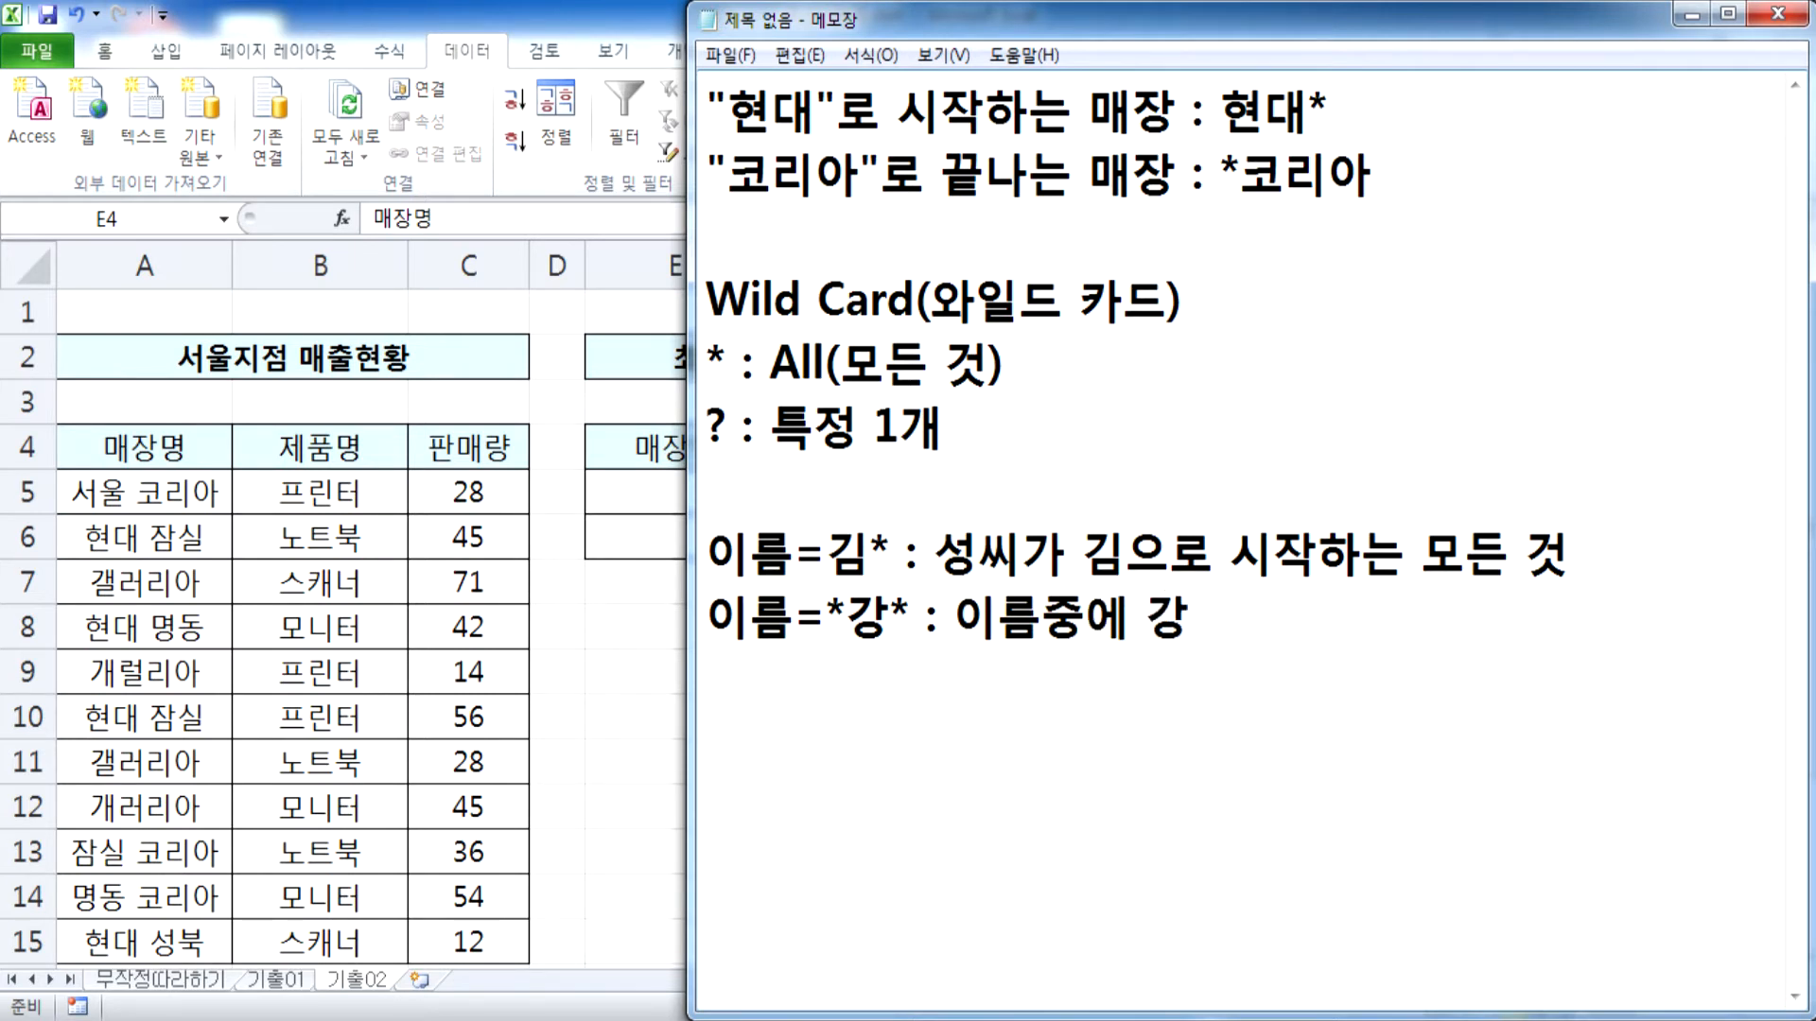
Explain the *강* example as 이름중에 "강"이 포함된 경우
{"action": "key", "text": "Left"}
{"action": "type", "text": "\""}
{"action": "key", "text": "Right"}
{"action": "type", "text": "\""}
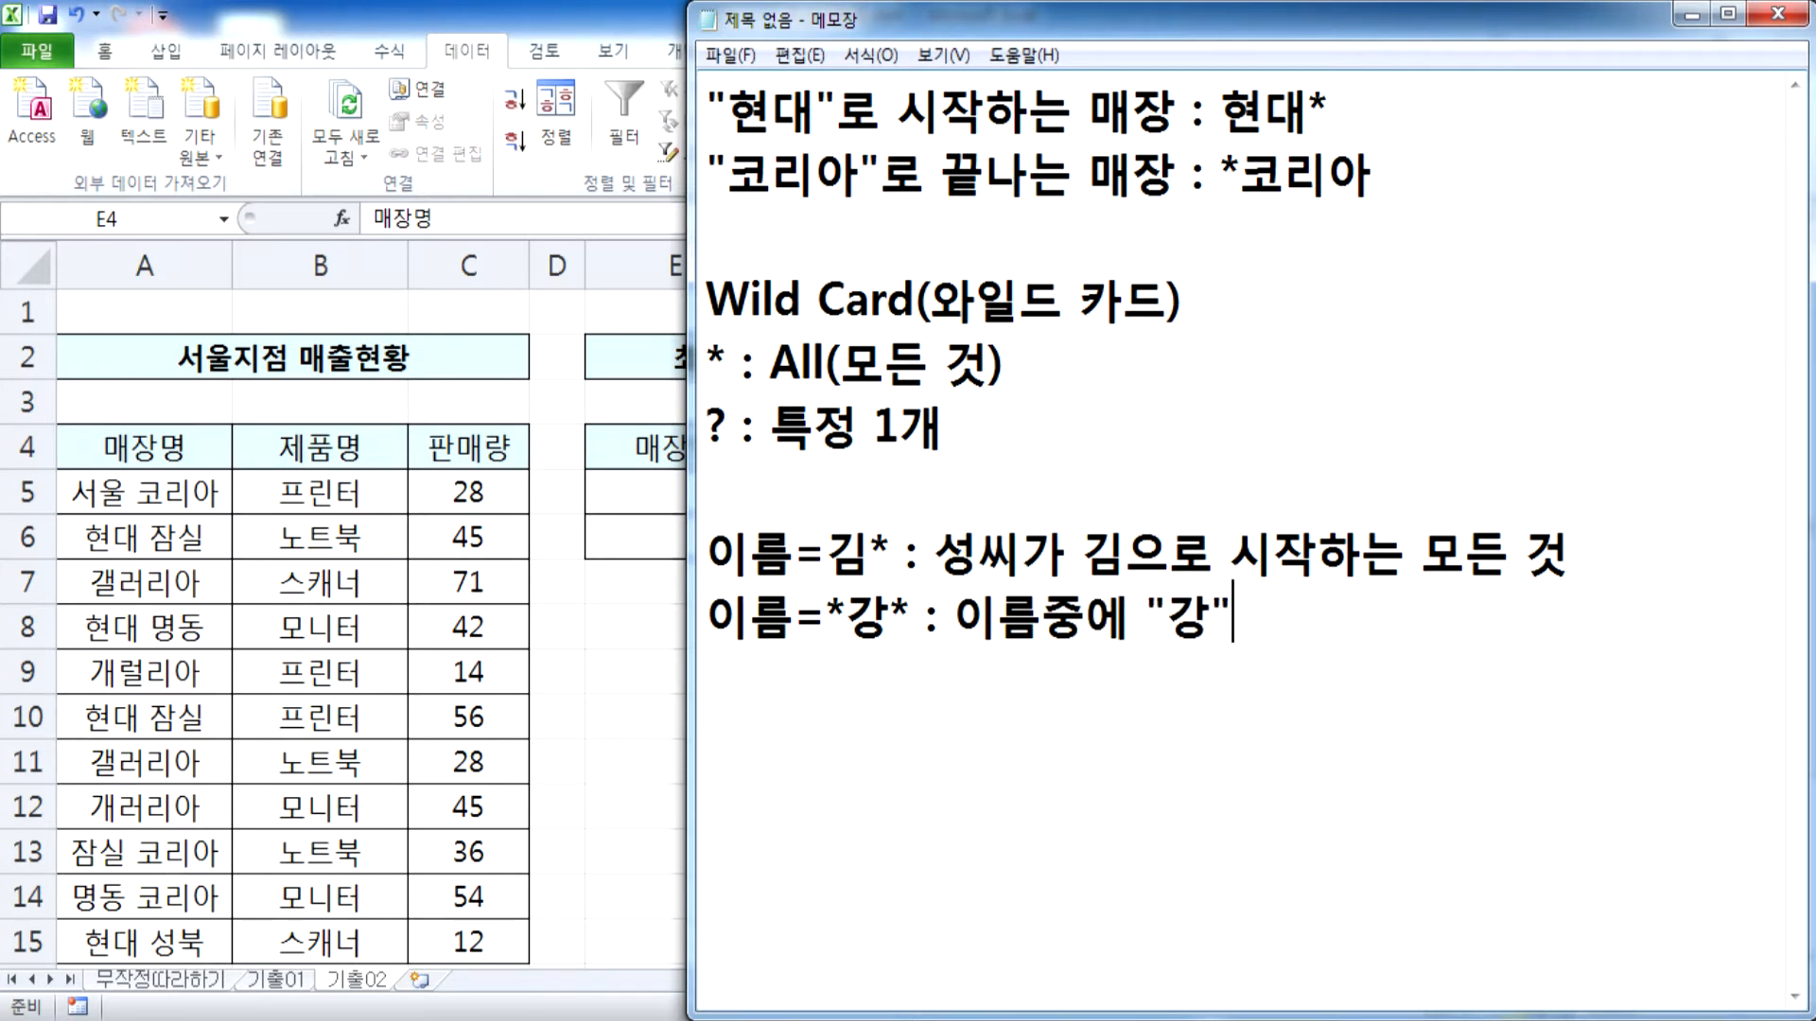
{"action": "type", "text": "이 포함"}
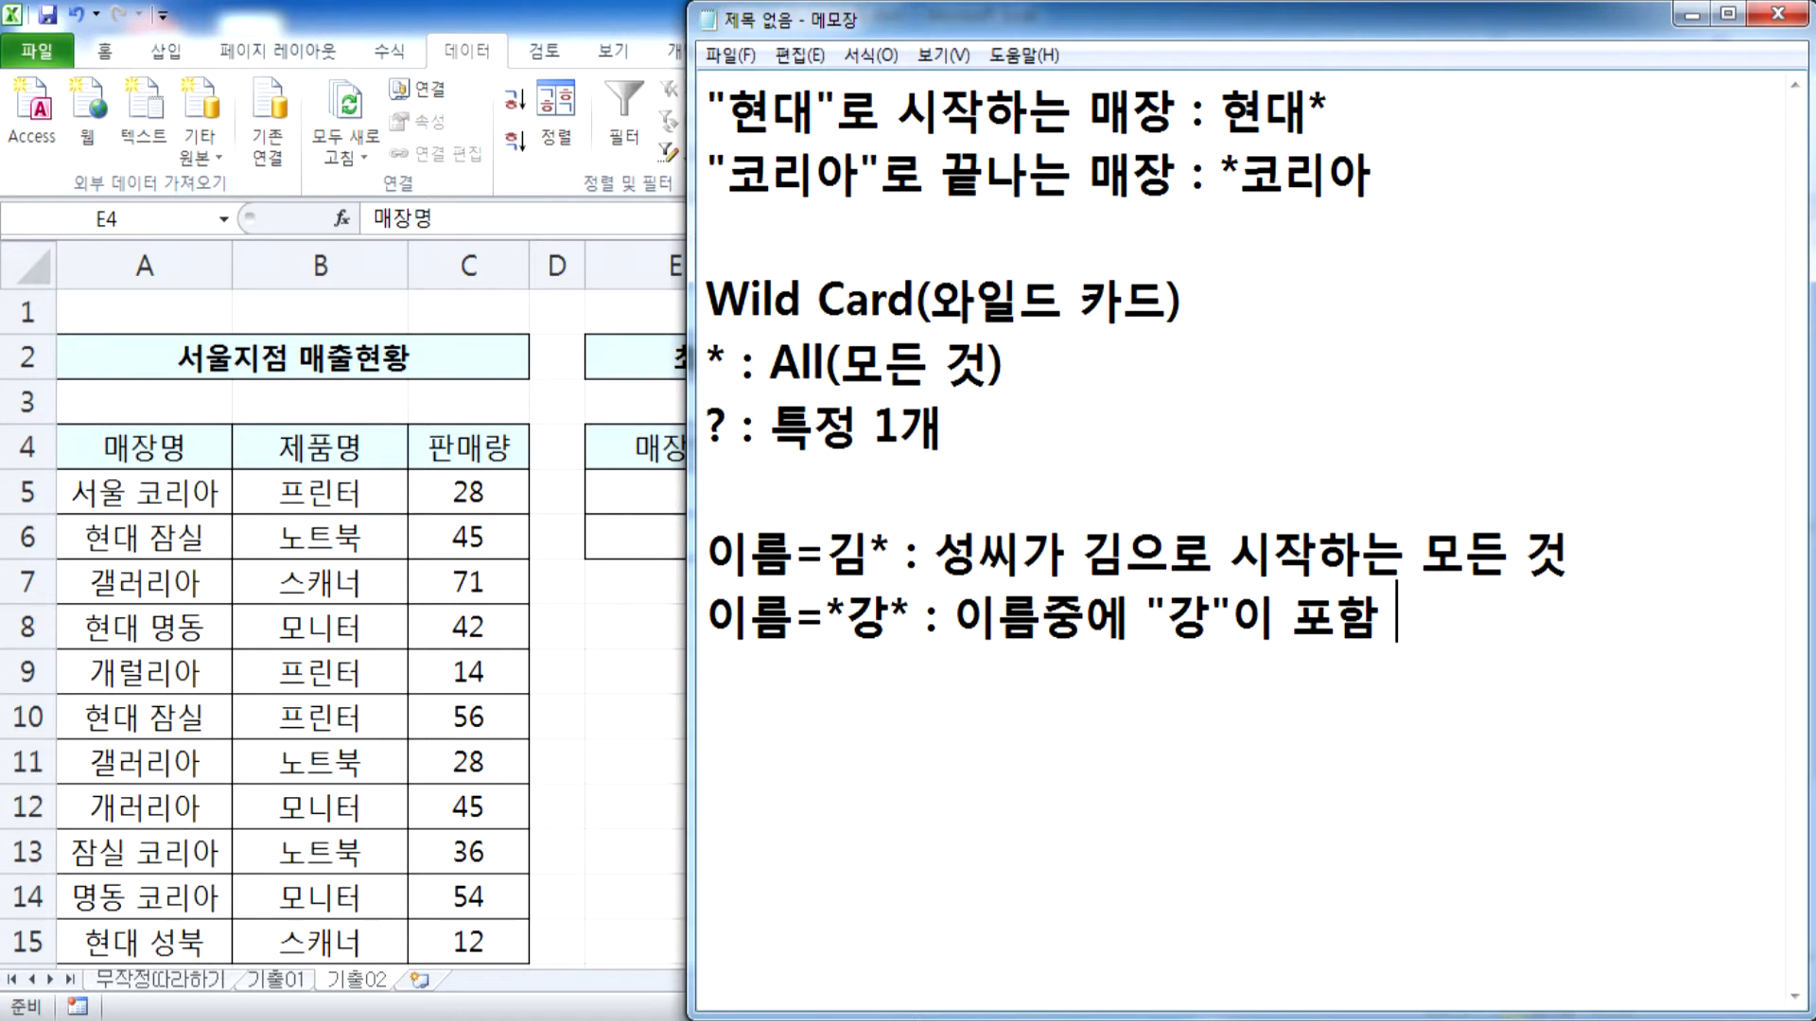
{"action": "type", "text": "된 ㄱ경우"}
Enclose 김 in double quotation marks in the first example's explanation
{"action": "key", "text": "Up"}
{"action": "key", "text": "Left"}
{"action": "key", "text": "Left"}
{"action": "key", "text": "Left"}
{"action": "key", "text": "Left"}
{"action": "key", "text": "Left"}
{"action": "key", "text": "Left"}
{"action": "key", "text": "Left"}
{"action": "key", "text": "Left"}
{"action": "key", "text": "Left"}
{"action": "key", "text": "Left"}
{"action": "key", "text": "Left"}
{"action": "key", "text": "Left"}
{"action": "type", "text": "\""}
{"action": "key", "text": "Right"}
{"action": "type", "text": "\""}
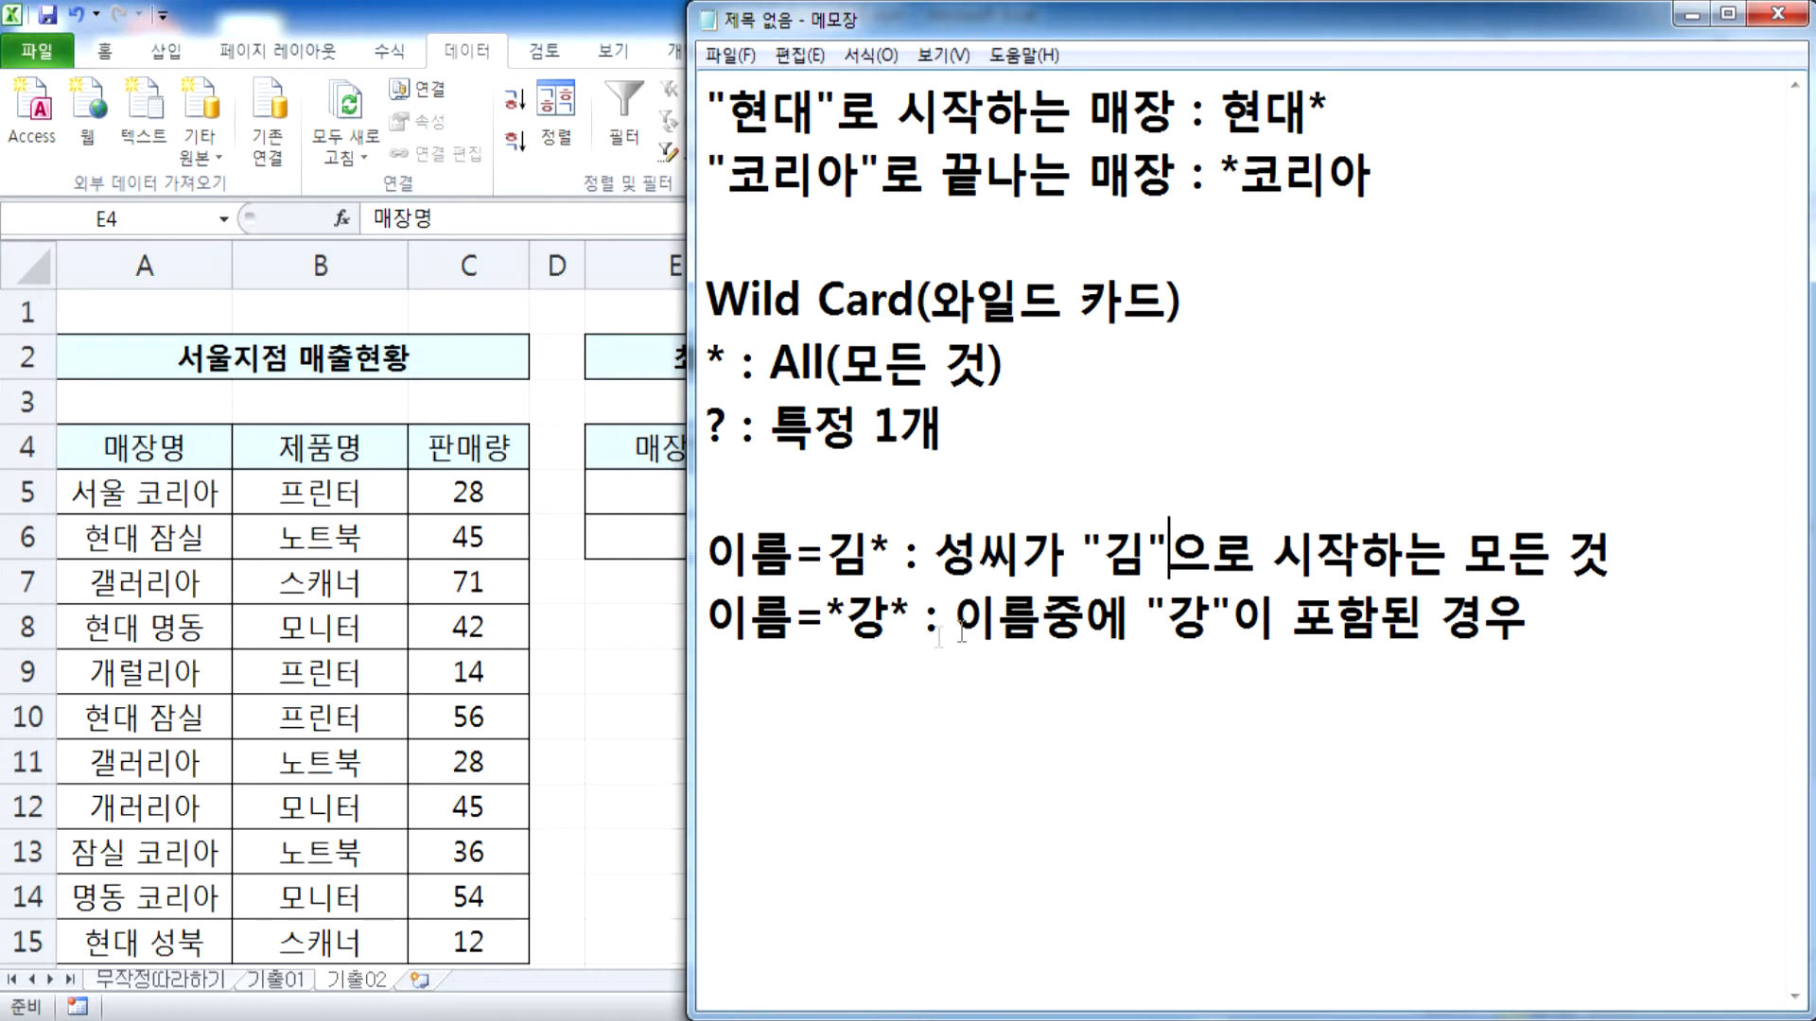
{"action": "left_click_drag", "start_coordinate": [828, 615], "coordinate": [848, 615]}
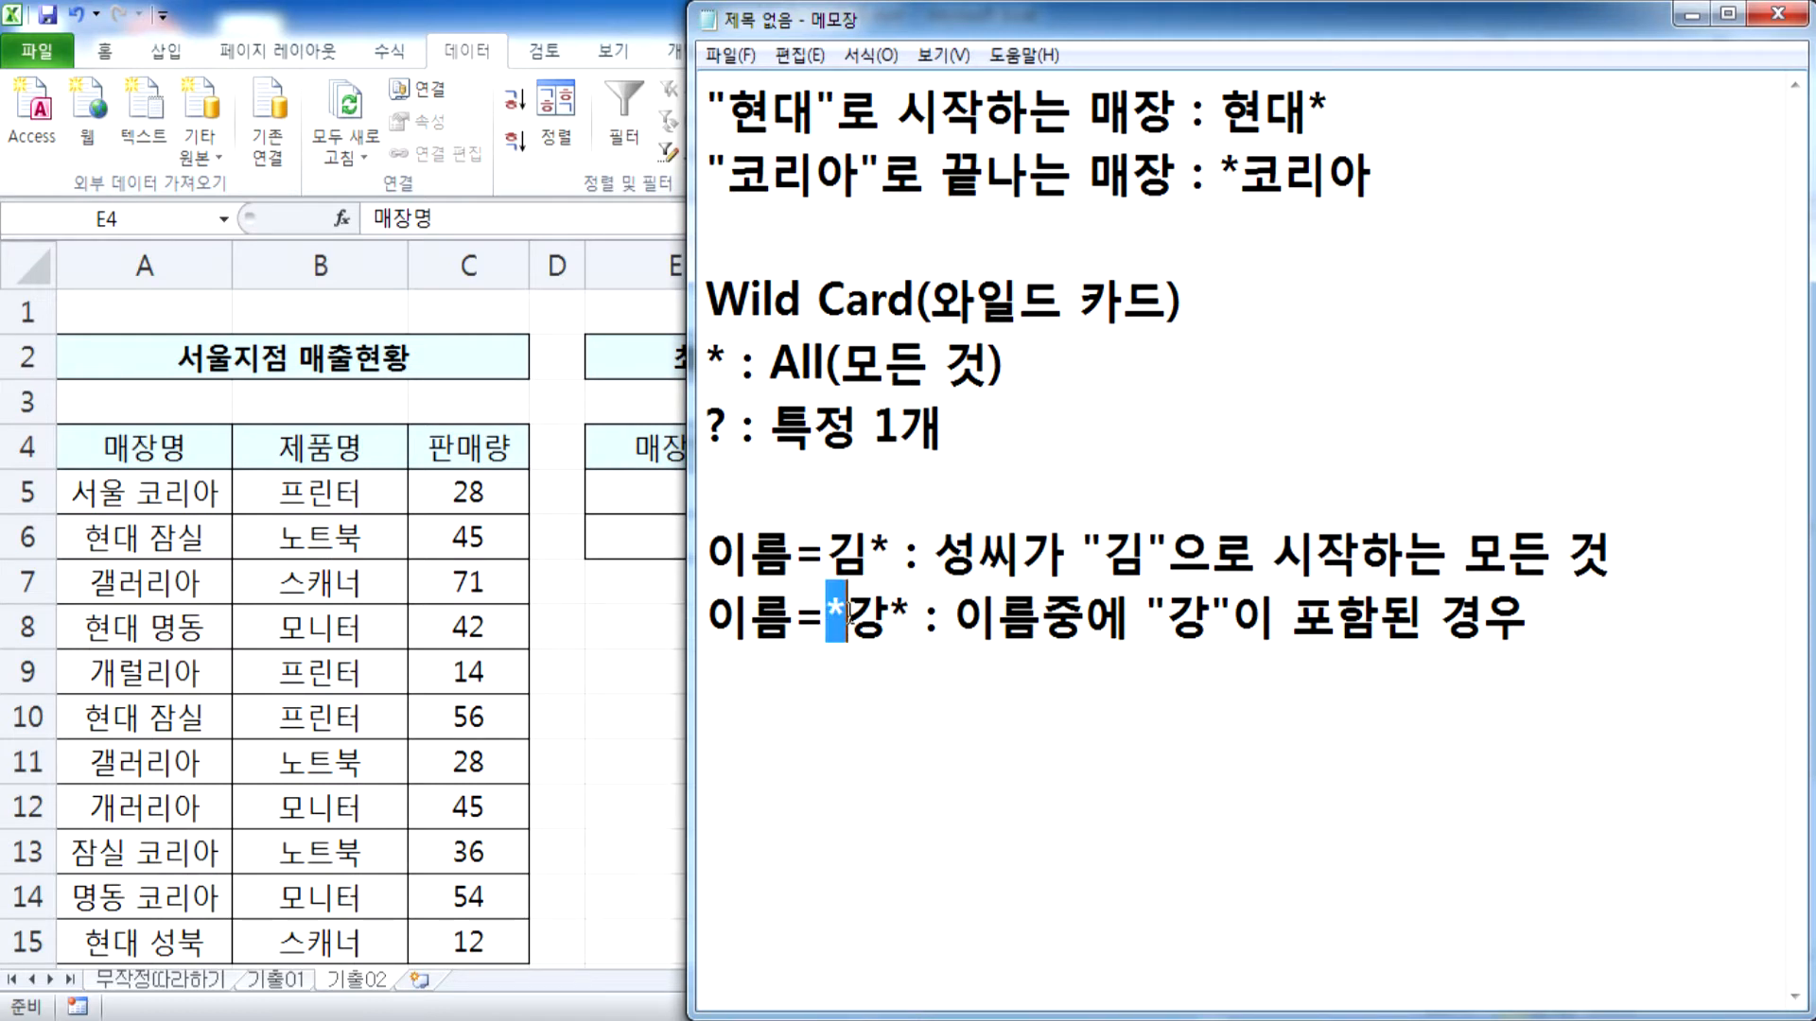
{"action": "mouse_move", "coordinate": [890, 614]}
{"action": "left_mouse_down"}
{"action": "mouse_move", "coordinate": [911, 615]}
{"action": "mouse_move", "coordinate": [849, 615]}
{"action": "mouse_move", "coordinate": [890, 615]}
{"action": "left_mouse_up"}
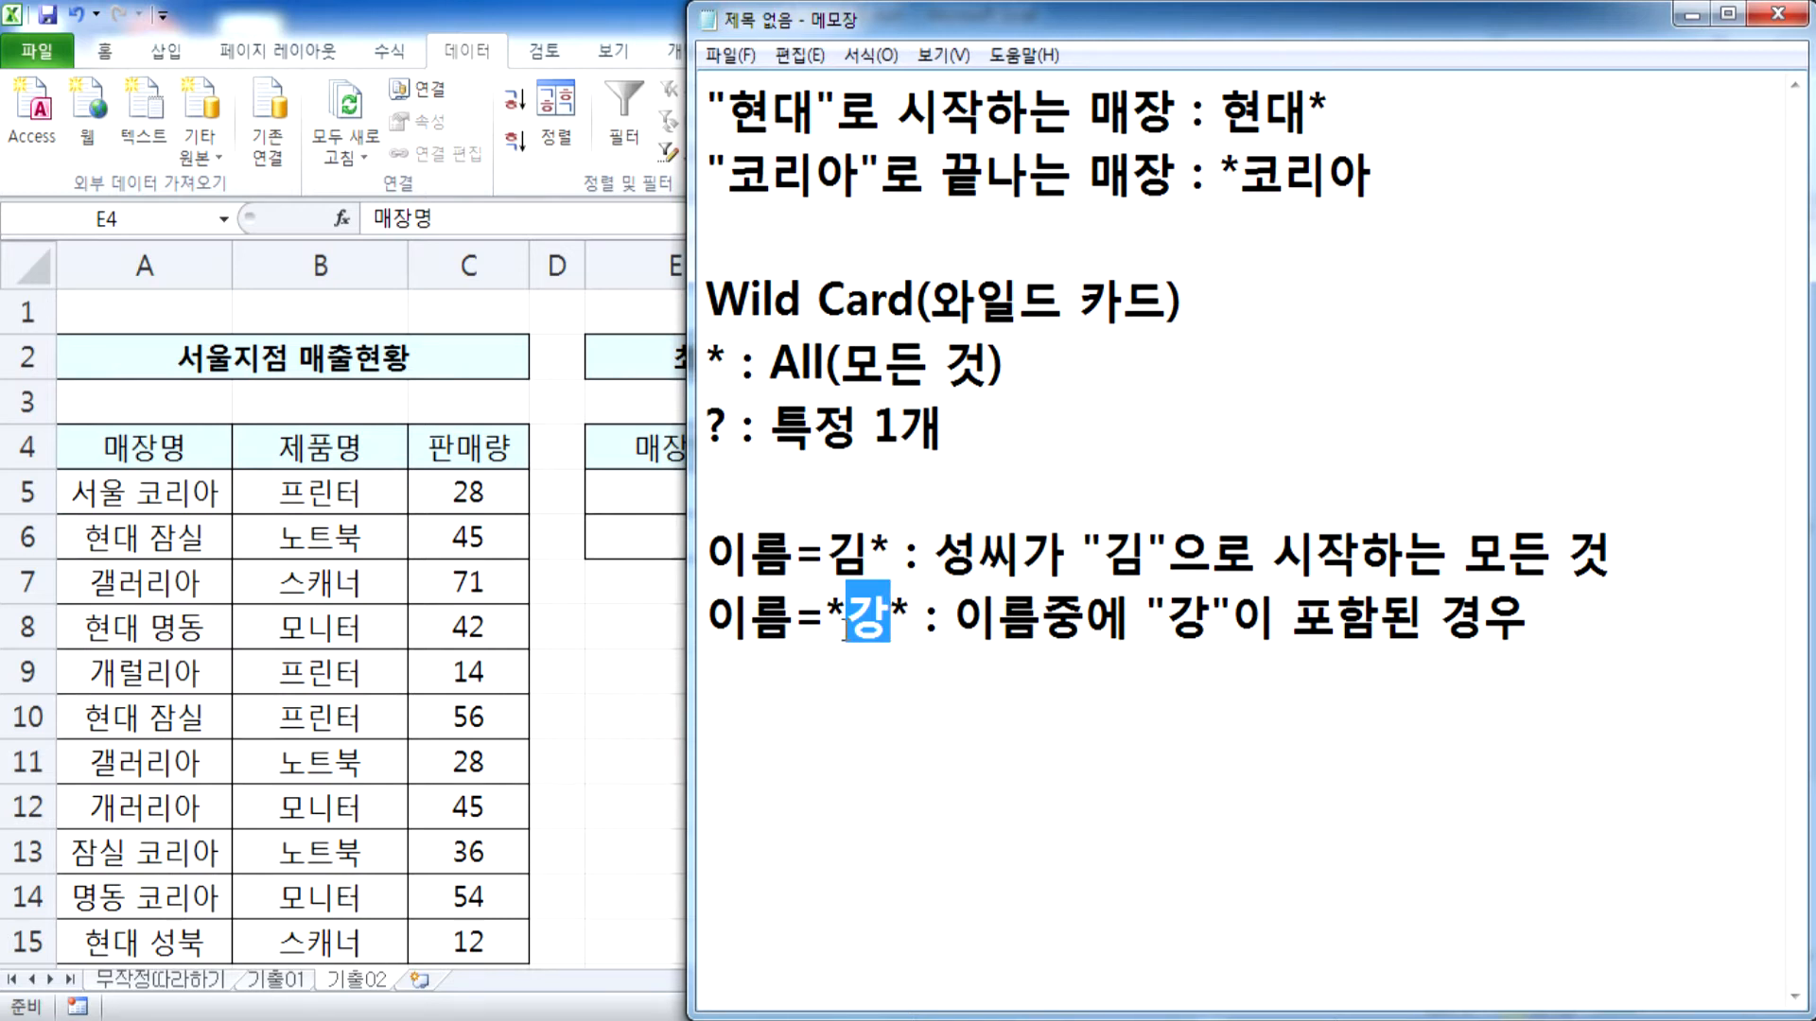
{"action": "left_click", "coordinate": [851, 662]}
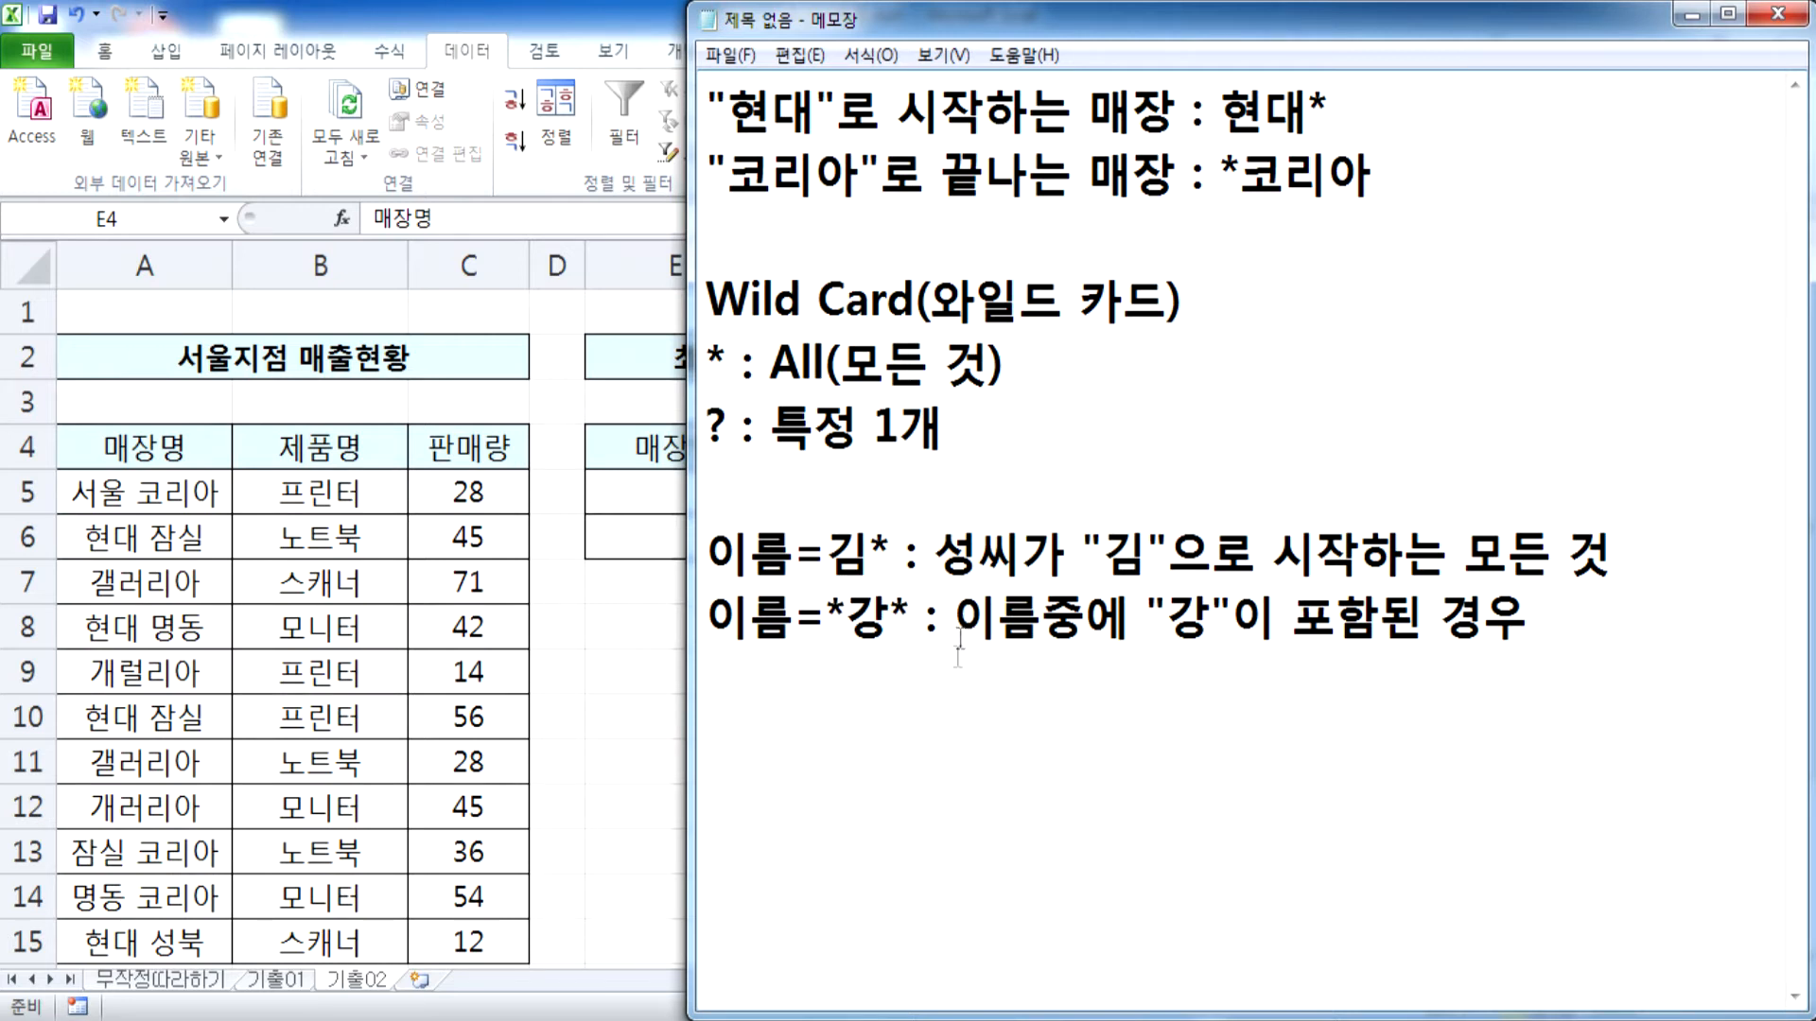
Start a third example line below the second with 이름=강? :
{"action": "left_click", "coordinate": [1608, 652]}
{"action": "type", "text": "이름"}
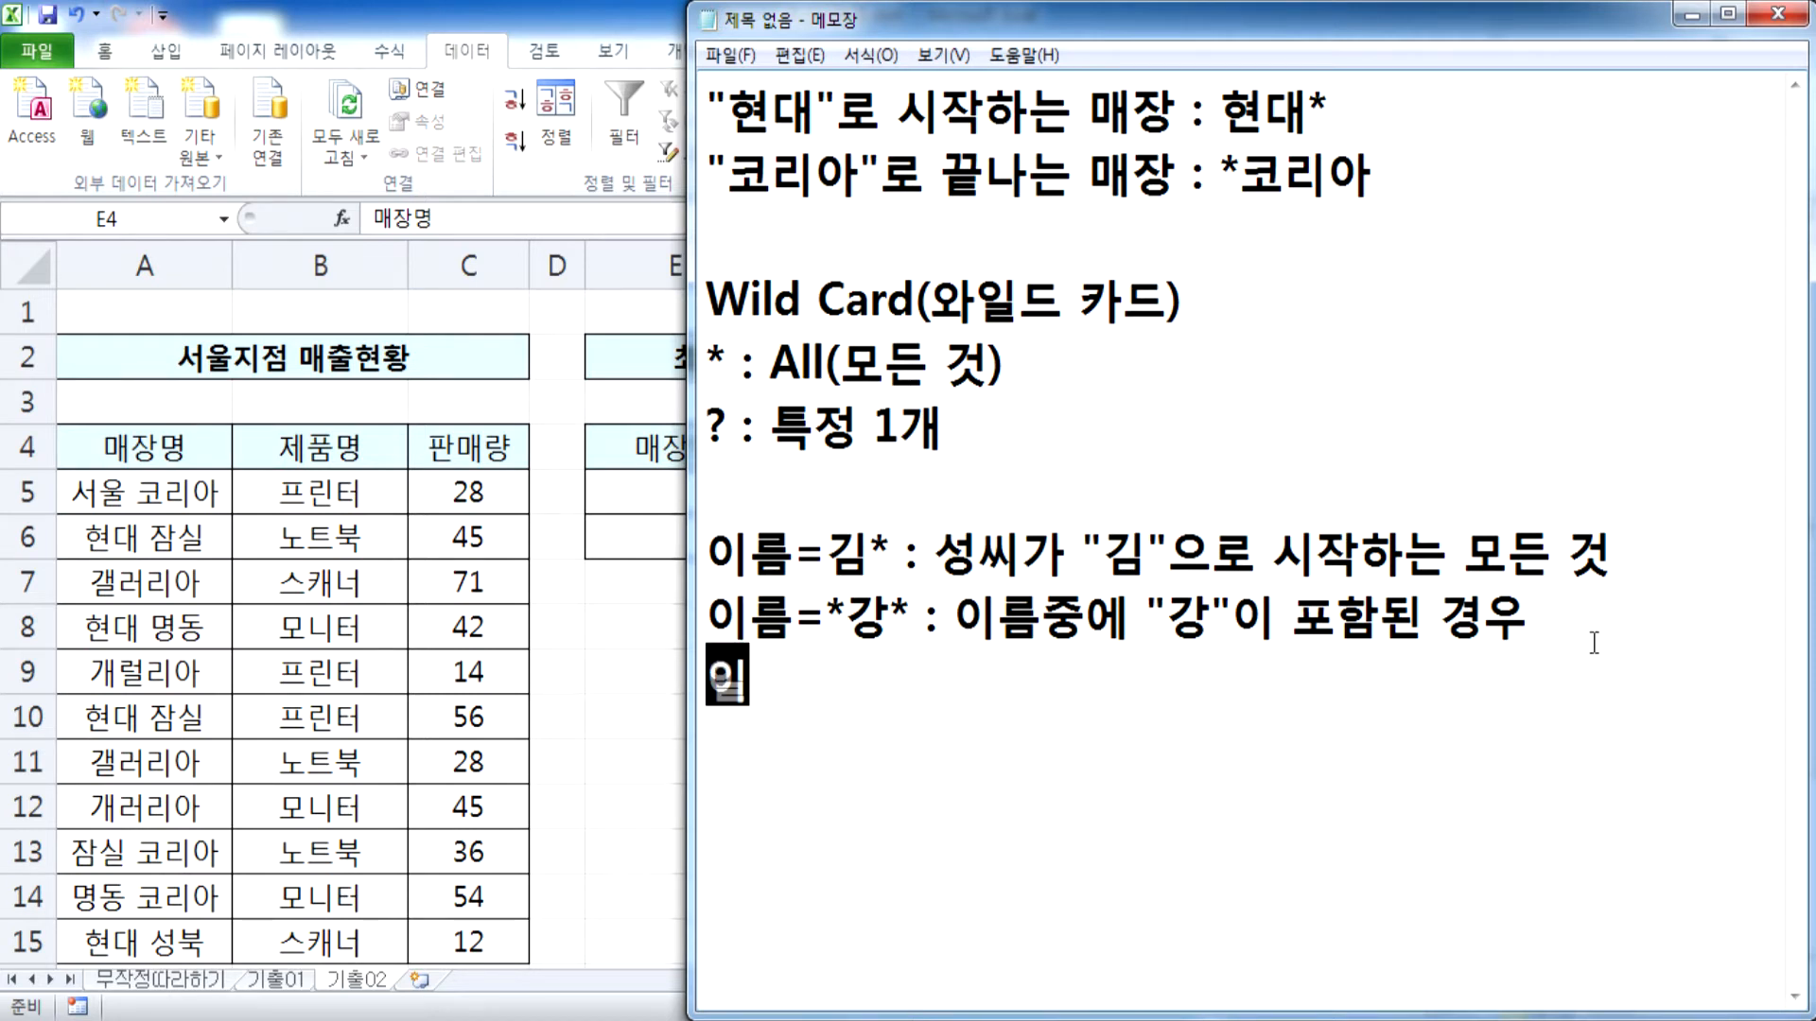
{"action": "key", "text": "BackSpace"}
{"action": "type", "text": "="}
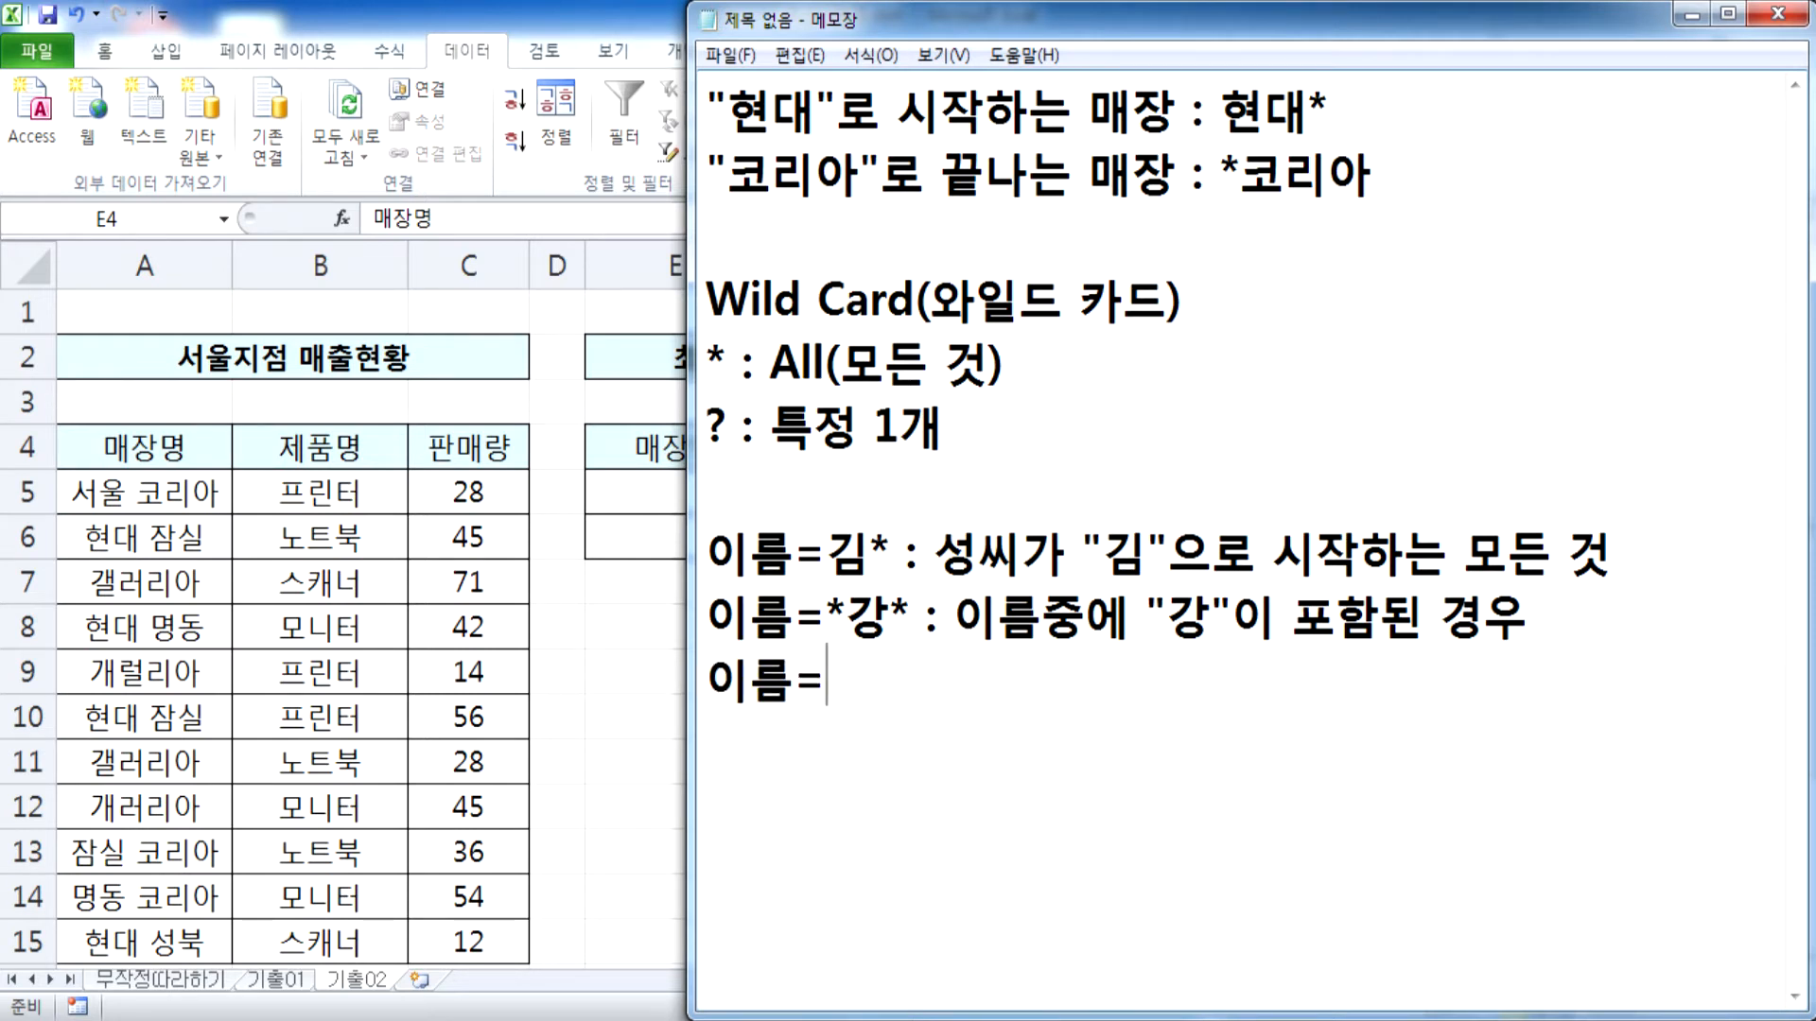
{"action": "type", "text": "강?"}
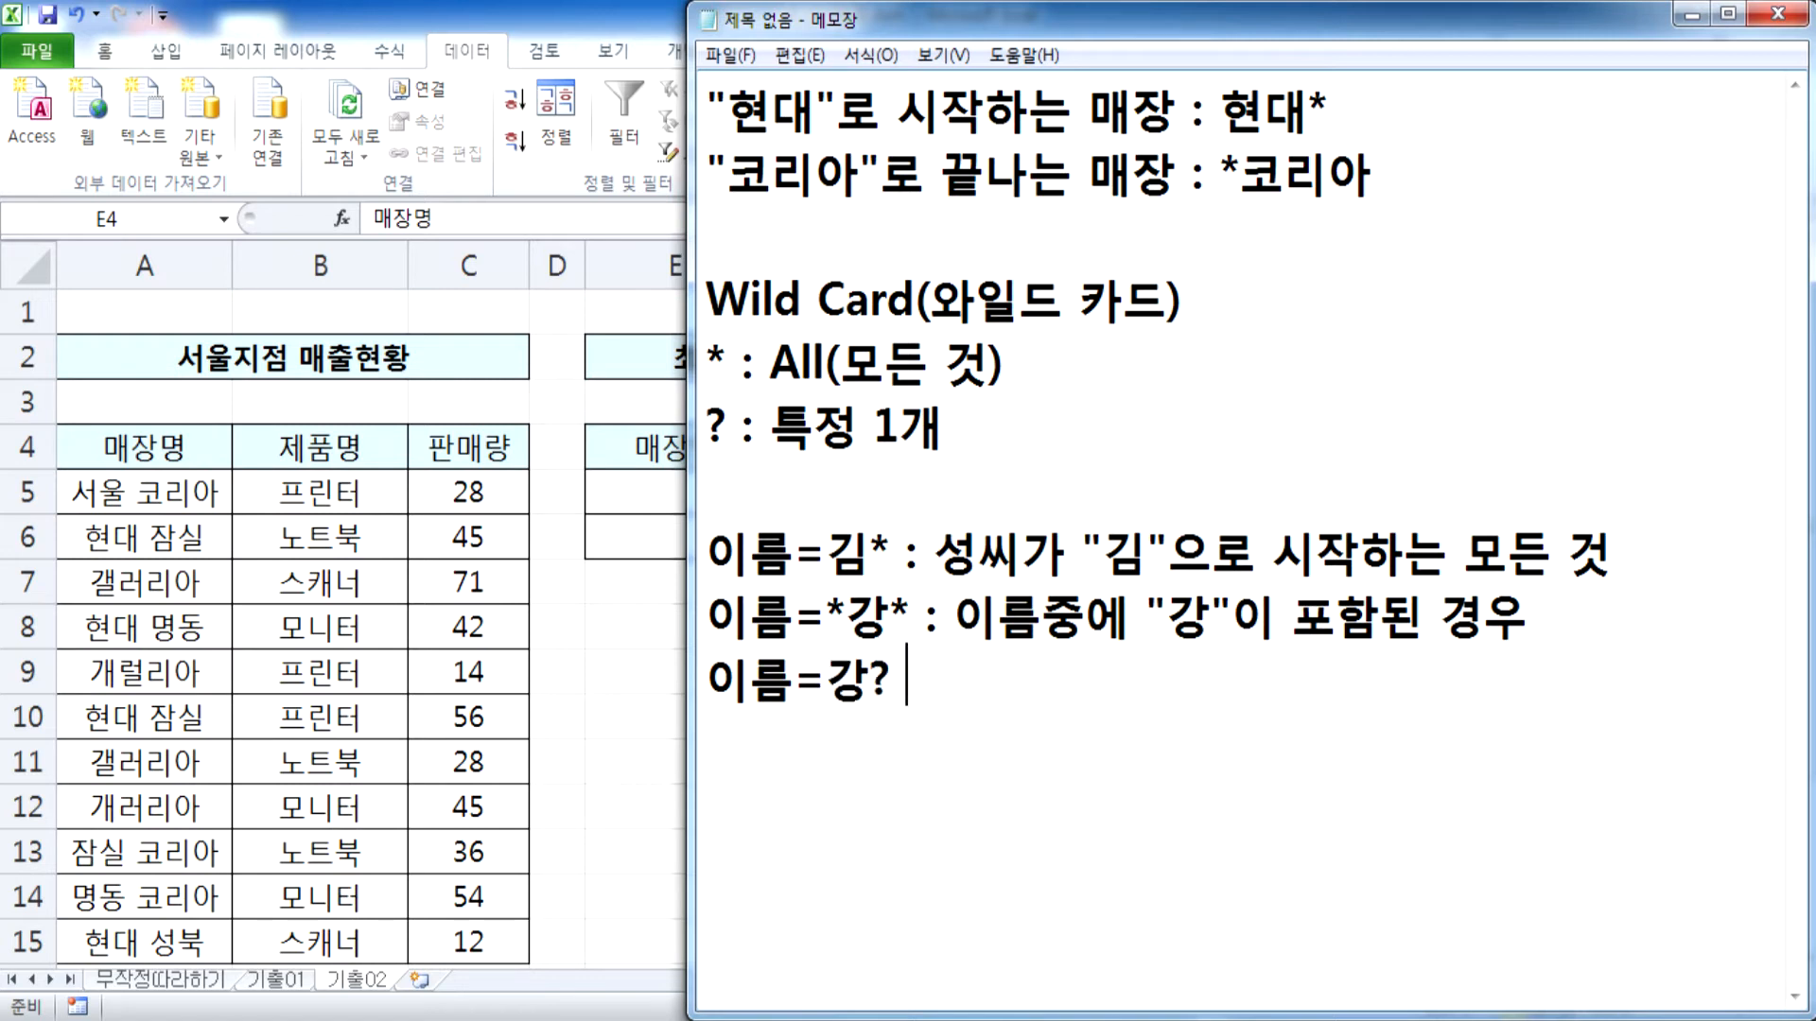
{"action": "type", "text": " : \"강\"으로 시작아"}
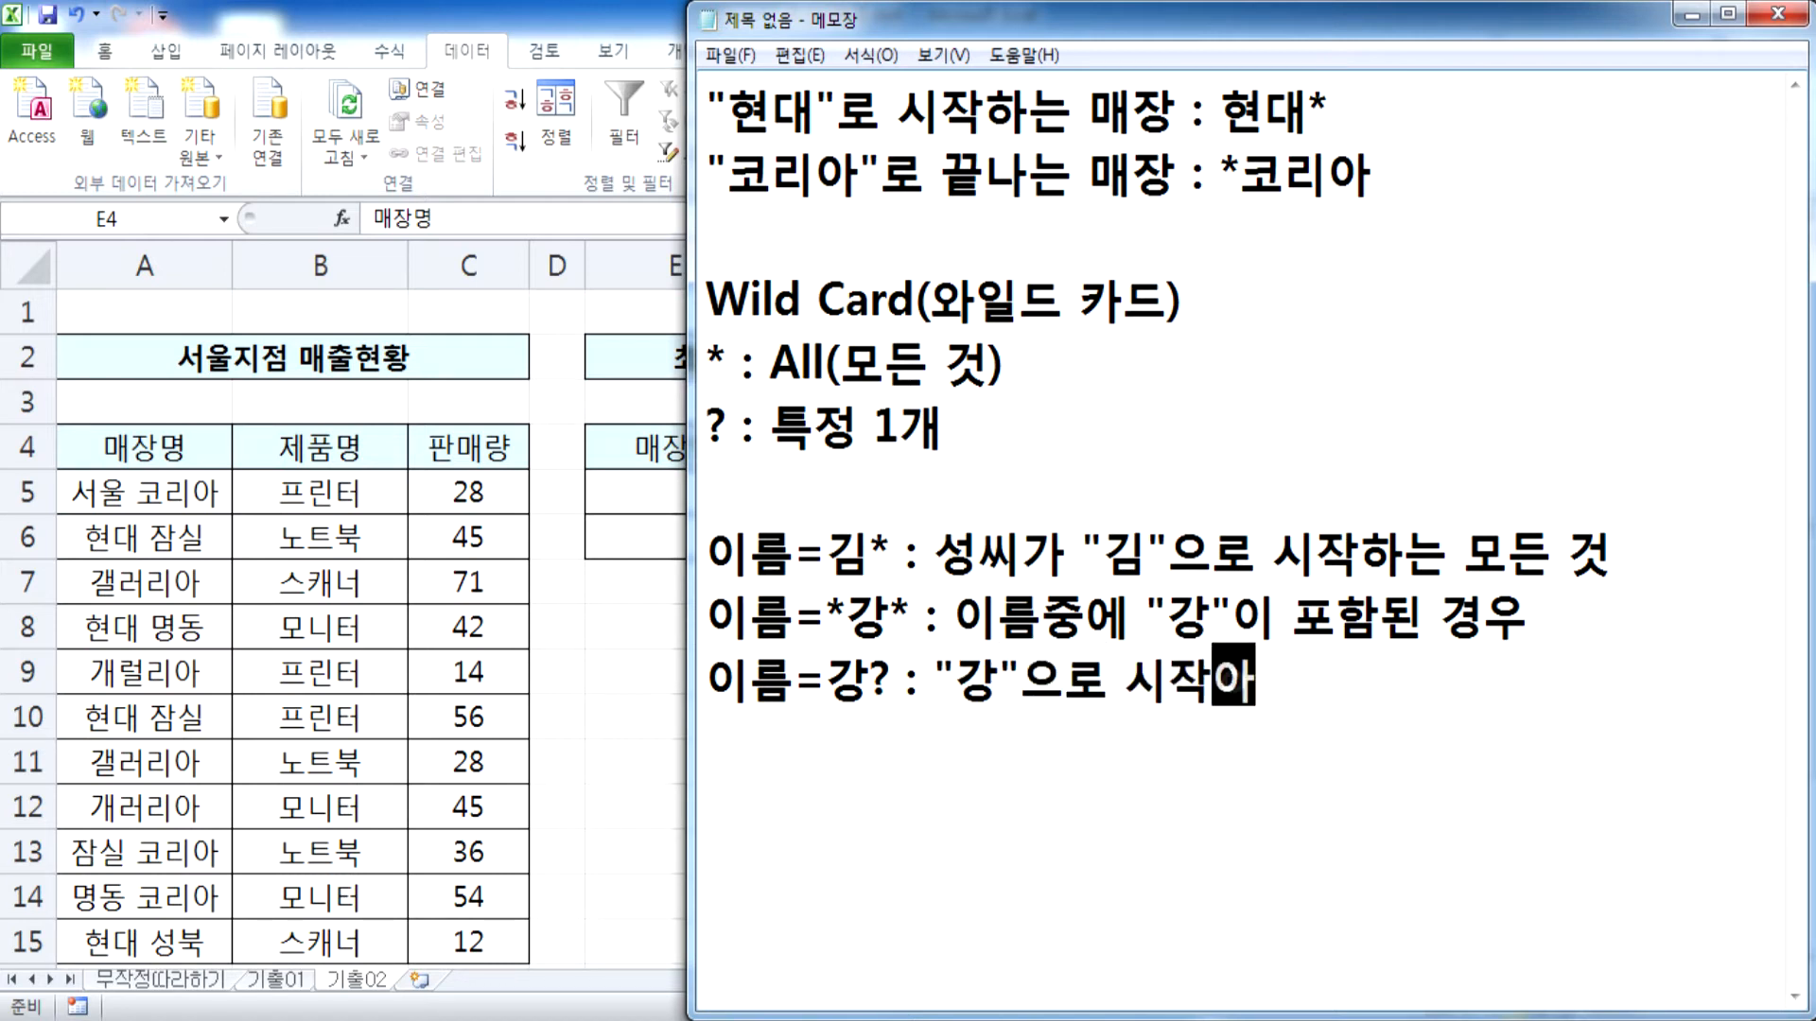
Explain the 강? example as "강"으로 시작하는 두 글자 이름 and end the line
{"action": "key", "text": "BackSpace"}
{"action": "type", "text": "하는 2"}
{"action": "key", "text": "BackSpace"}
{"action": "type", "text": "두 글자"}
{"action": "type", "text": " 일므"}
{"action": "key", "text": "Return"}
{"action": "key", "text": "BackSpace"}
{"action": "key", "text": "BackSpace"}
{"action": "key", "text": "BackSpace"}
{"action": "type", "text": "이름"}
{"action": "key", "text": "Return"}
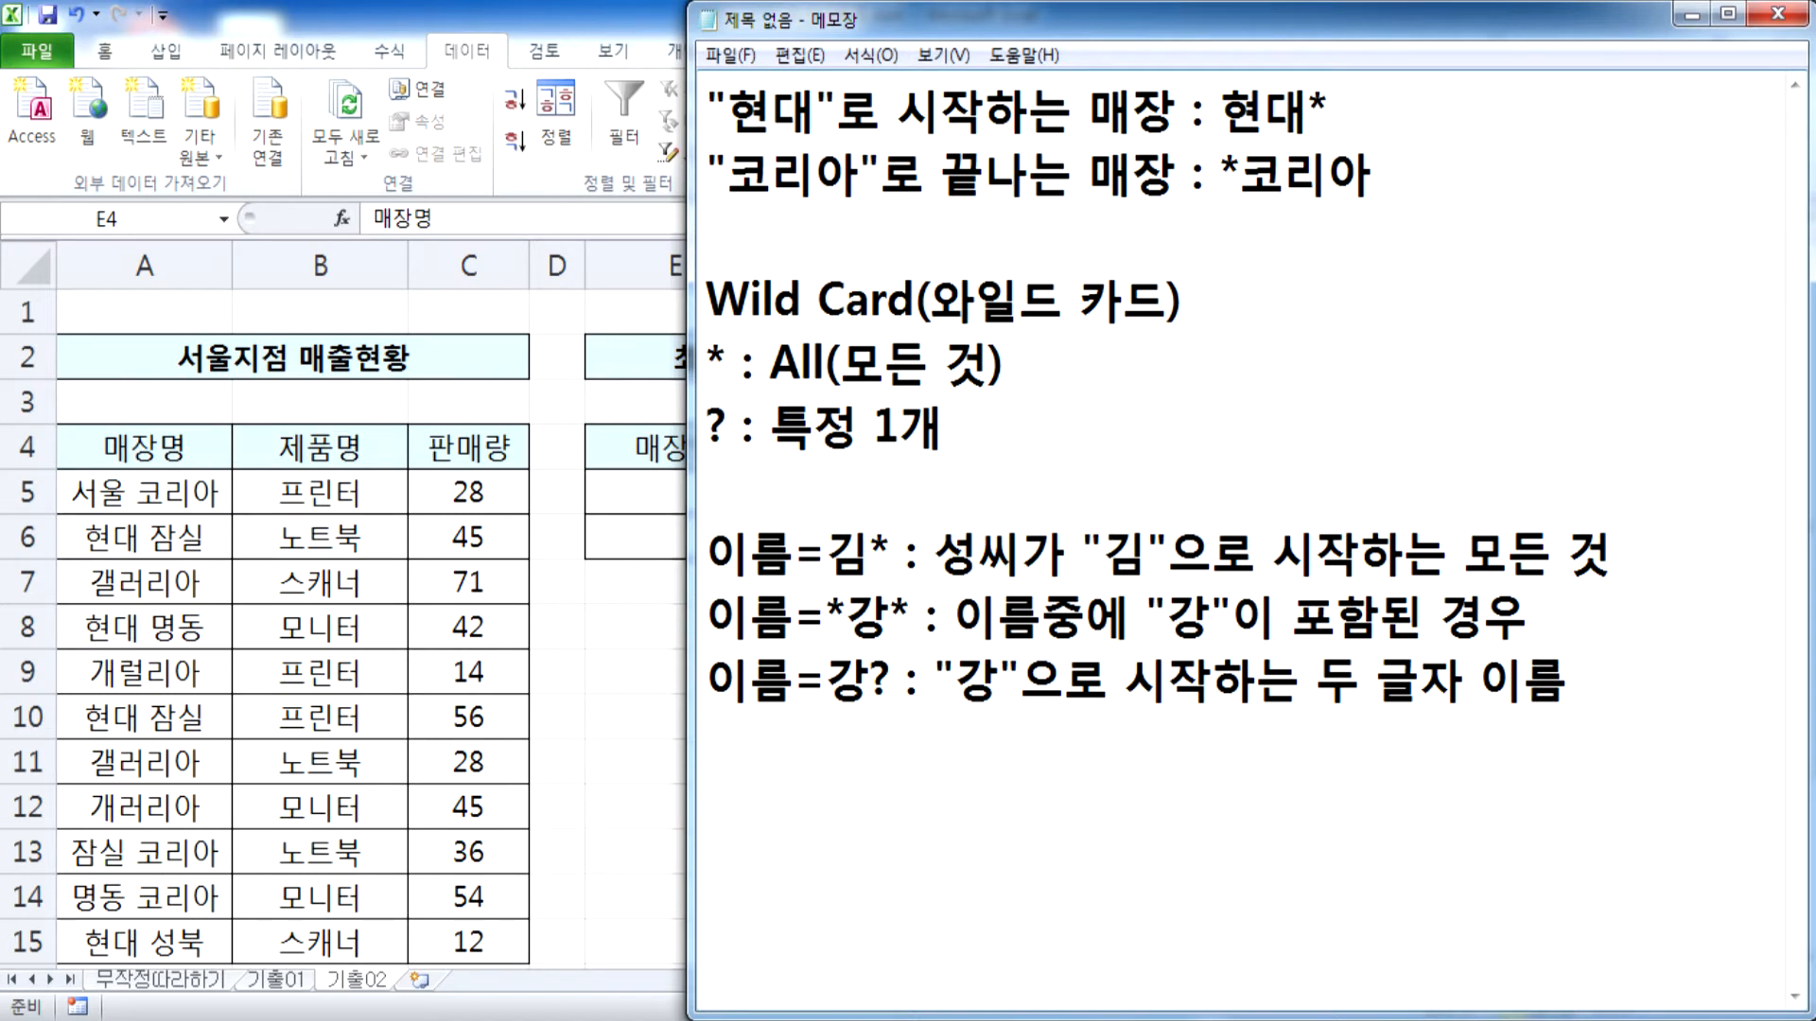
Compare the ? definition with the 강? example and add three blank lines below the examples
{"action": "left_click_drag", "start_coordinate": [770, 428], "coordinate": [946, 440]}
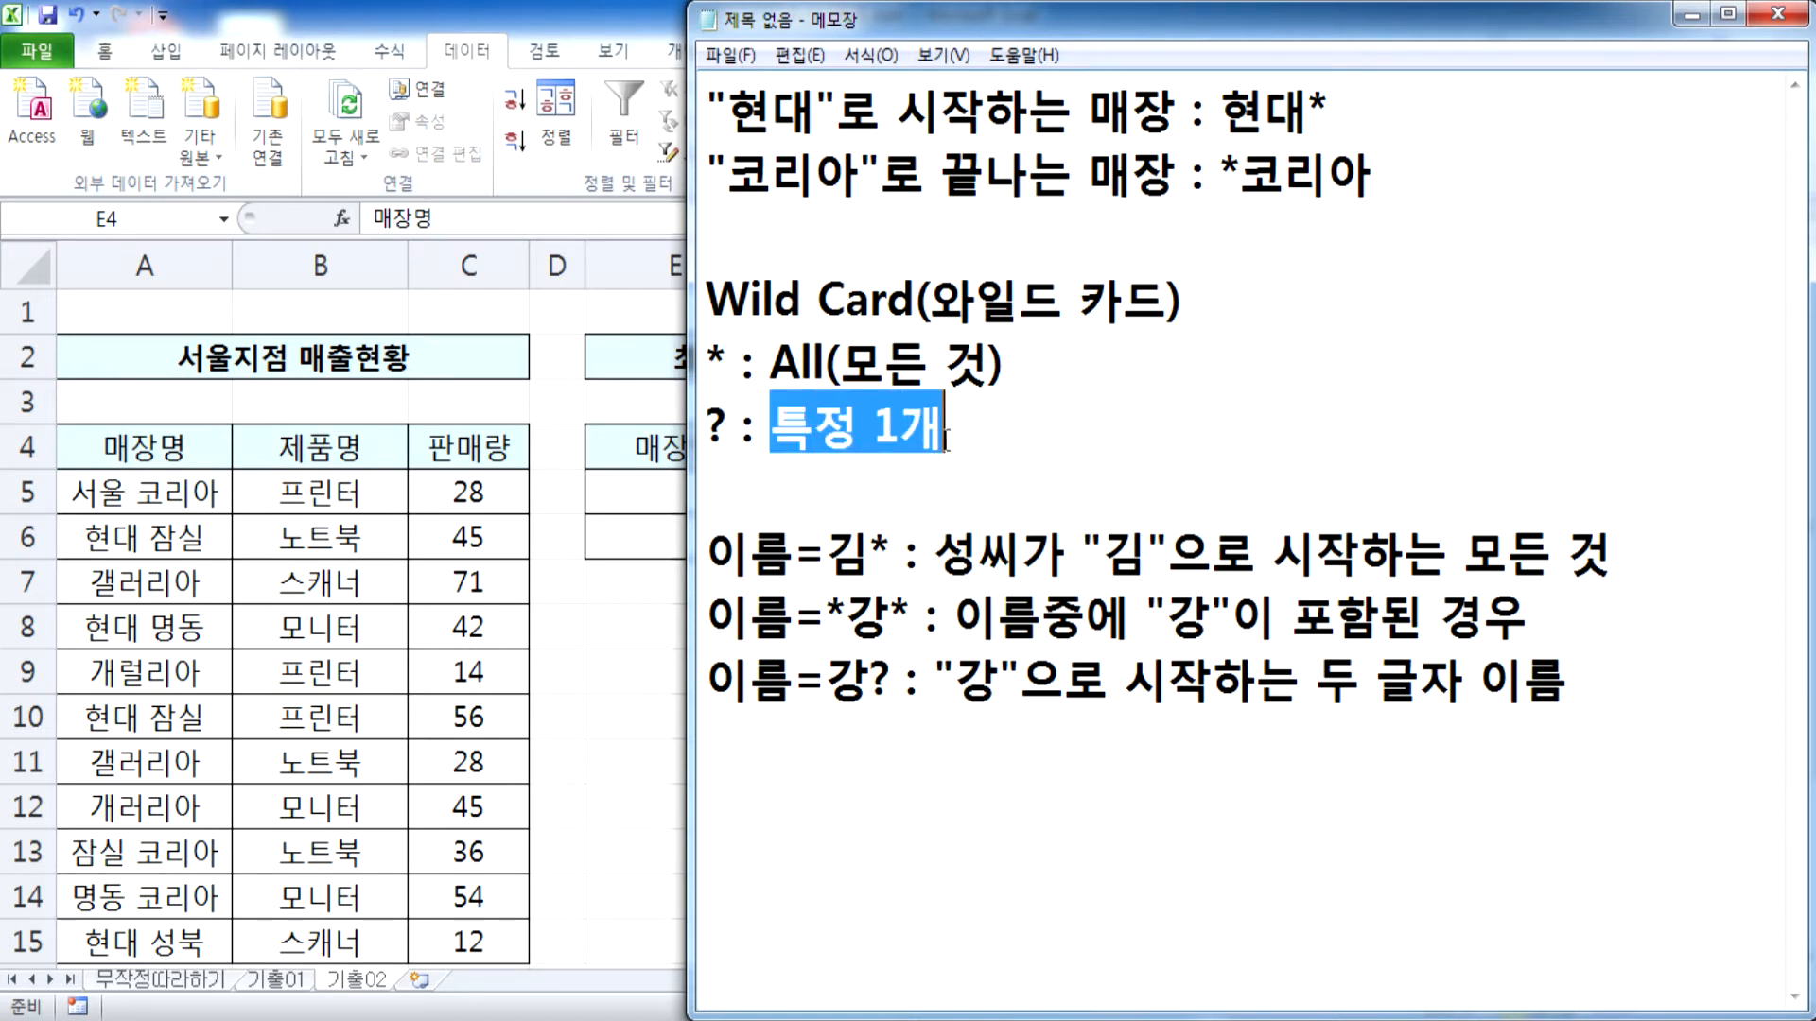
{"action": "mouse_move", "coordinate": [825, 676]}
{"action": "left_mouse_down"}
{"action": "mouse_move", "coordinate": [891, 678]}
{"action": "mouse_move", "coordinate": [826, 677]}
{"action": "left_mouse_up"}
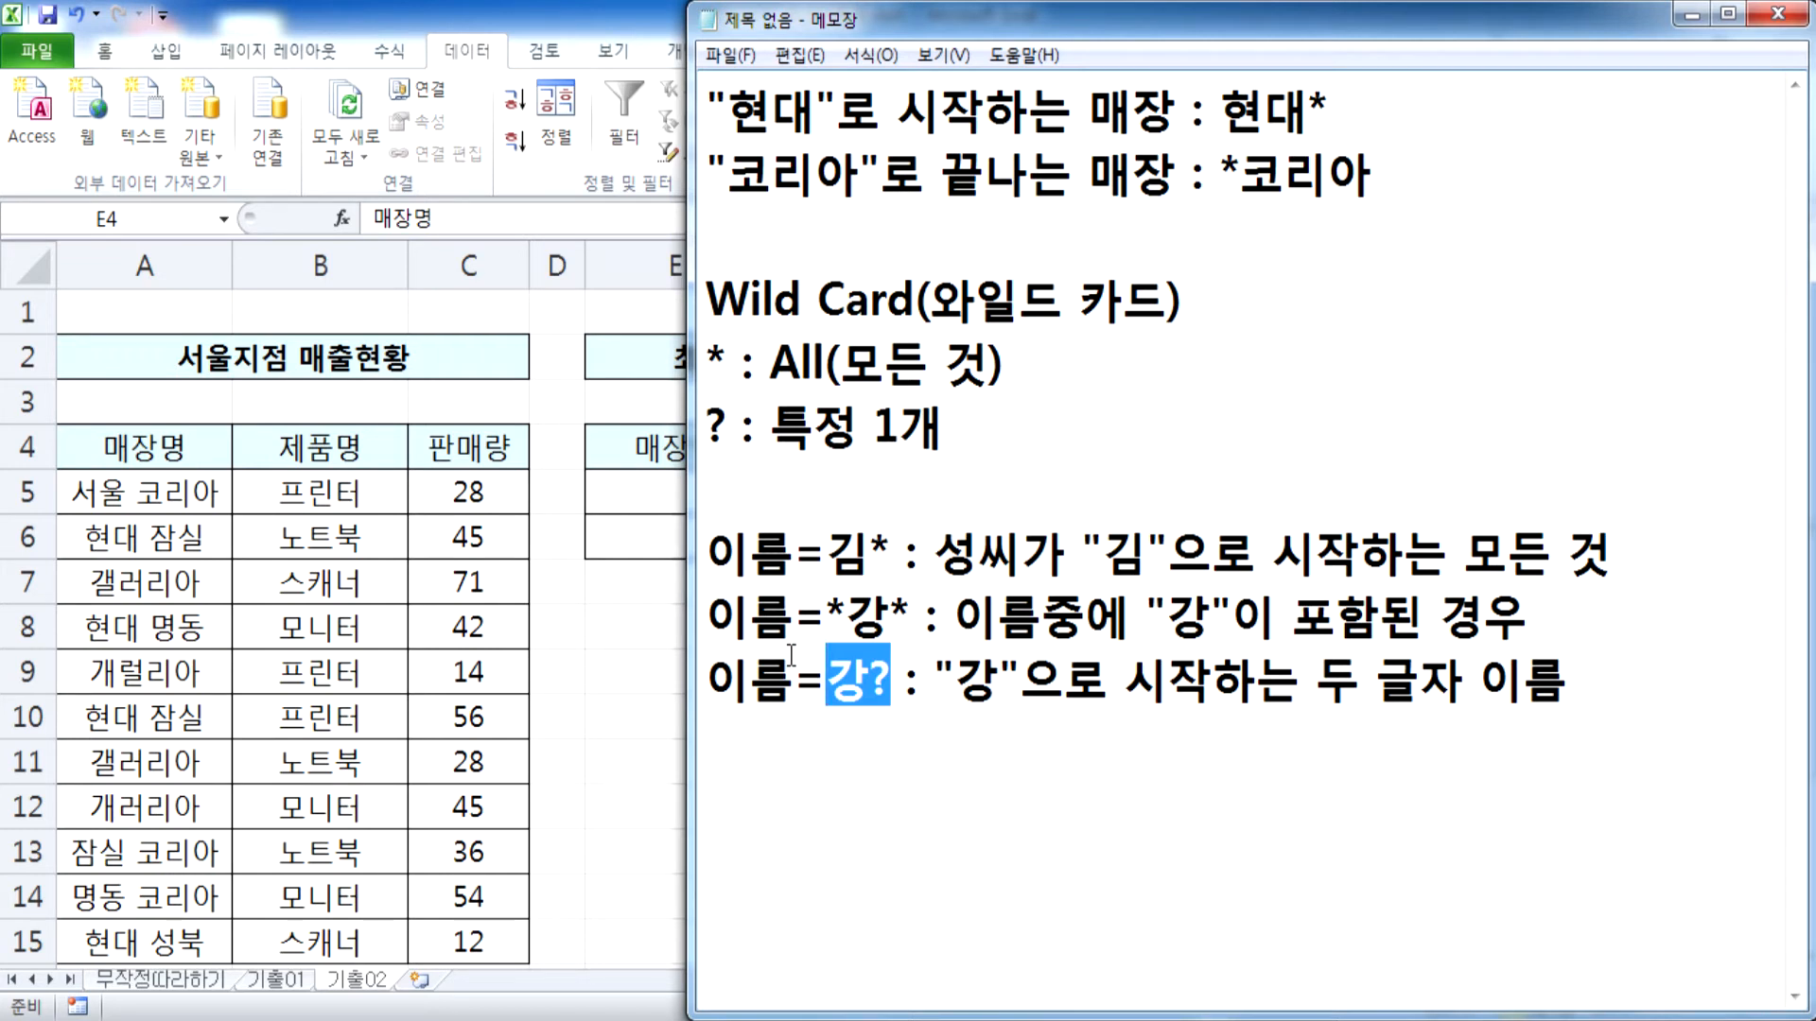
{"action": "left_click", "coordinate": [1078, 736]}
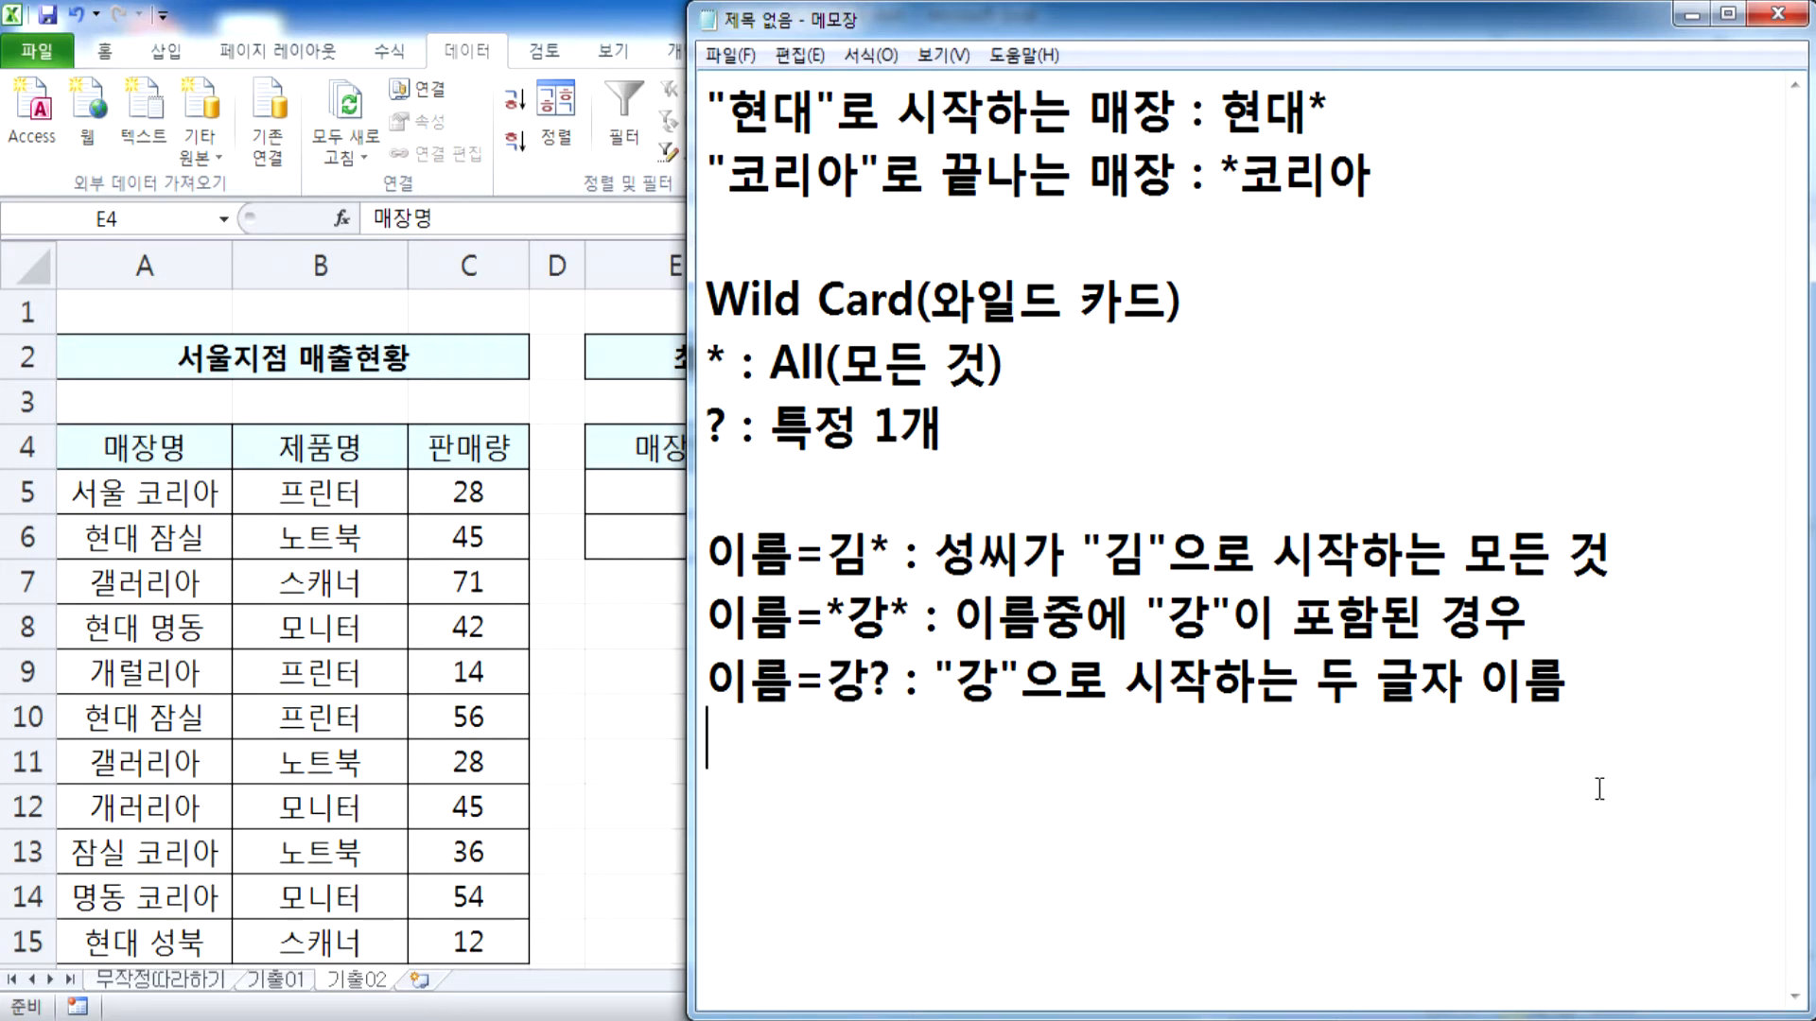
{"action": "key", "text": "Return"}
{"action": "key", "text": "Return"}
{"action": "key", "text": "Return"}
{"action": "key", "text": "Return"}
{"action": "key", "text": "Return"}
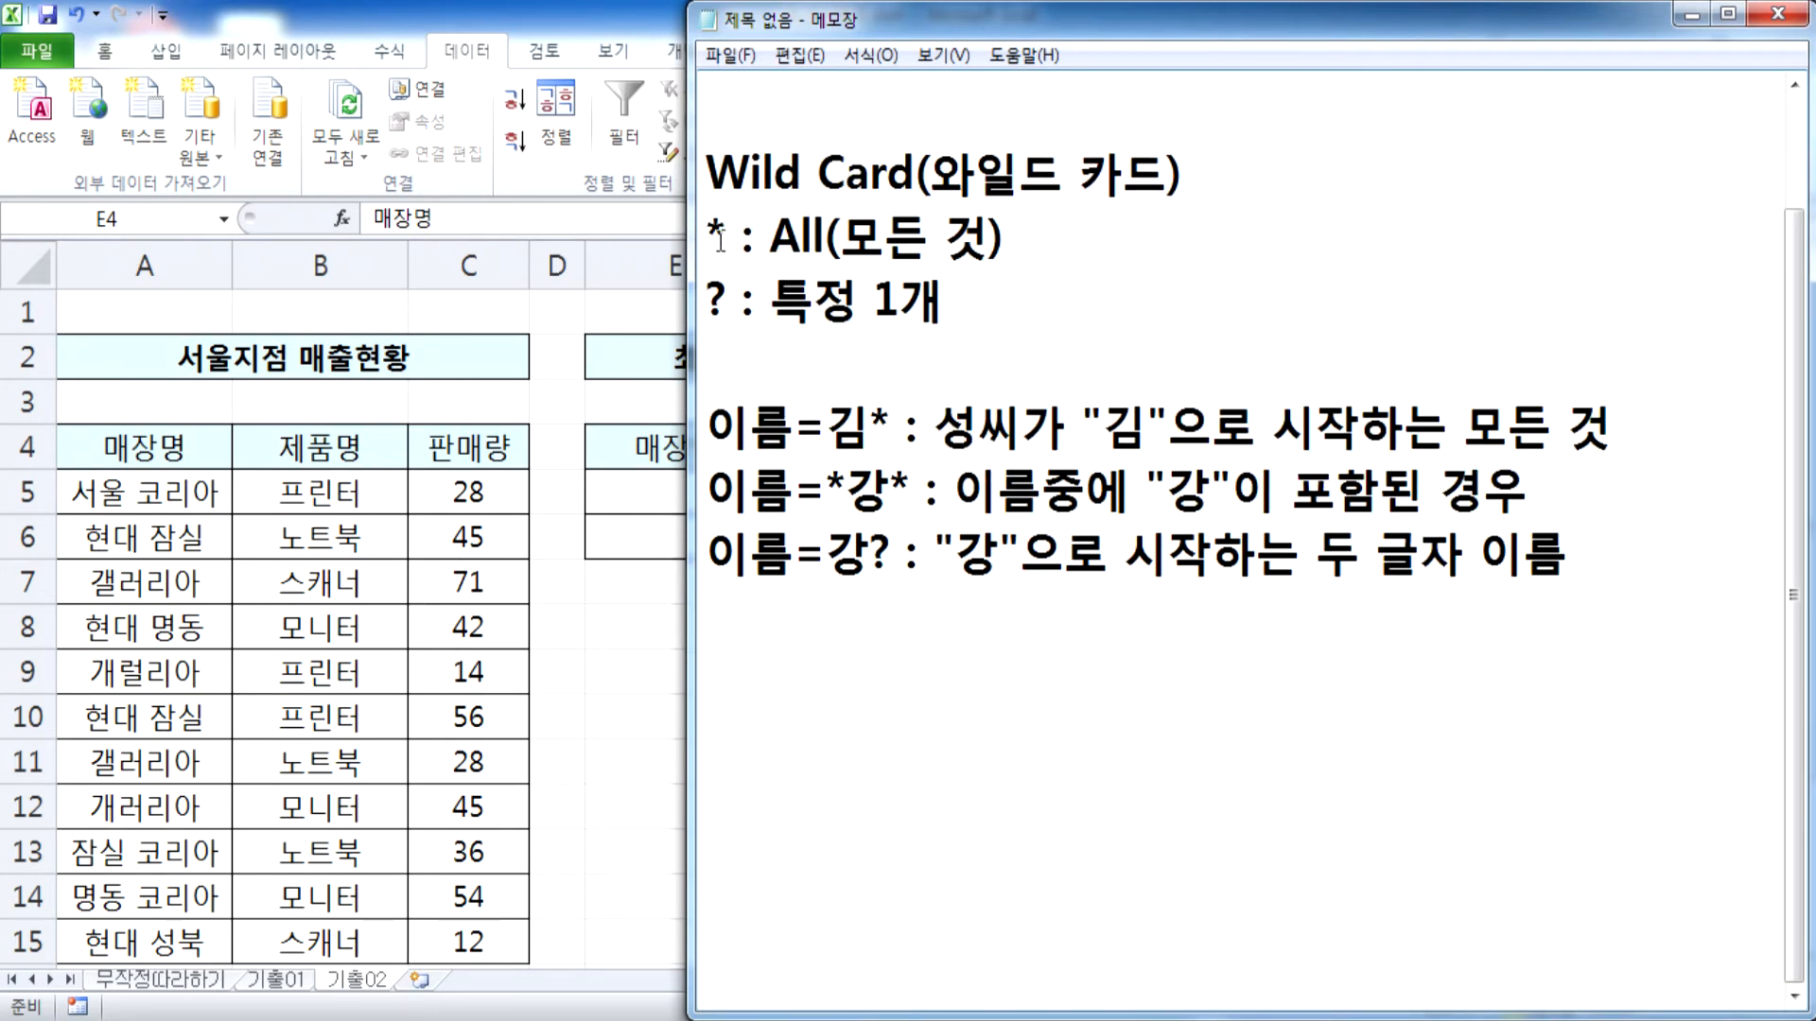
Try to save the note as a text document with the file name *****
{"action": "left_click", "coordinate": [758, 655]}
{"action": "left_click", "coordinate": [730, 55]}
{"action": "left_click", "coordinate": [783, 179]}
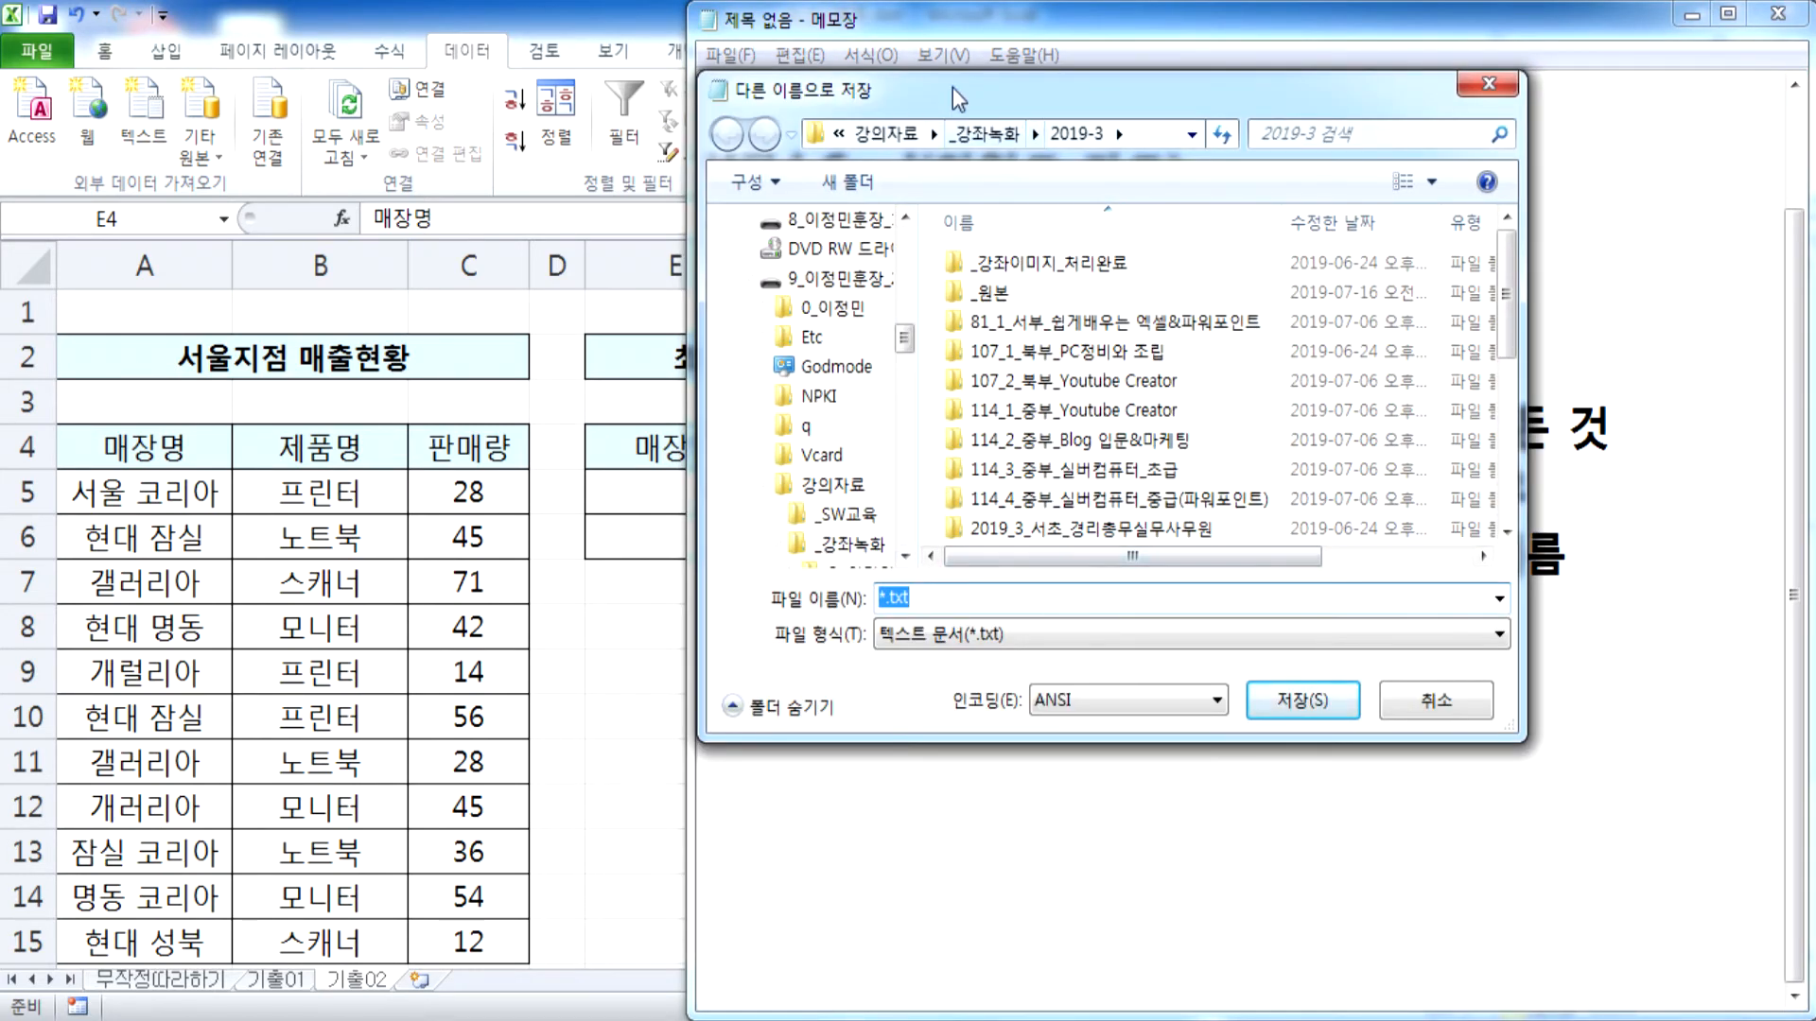
{"action": "left_click_drag", "start_coordinate": [924, 89], "coordinate": [890, 19]}
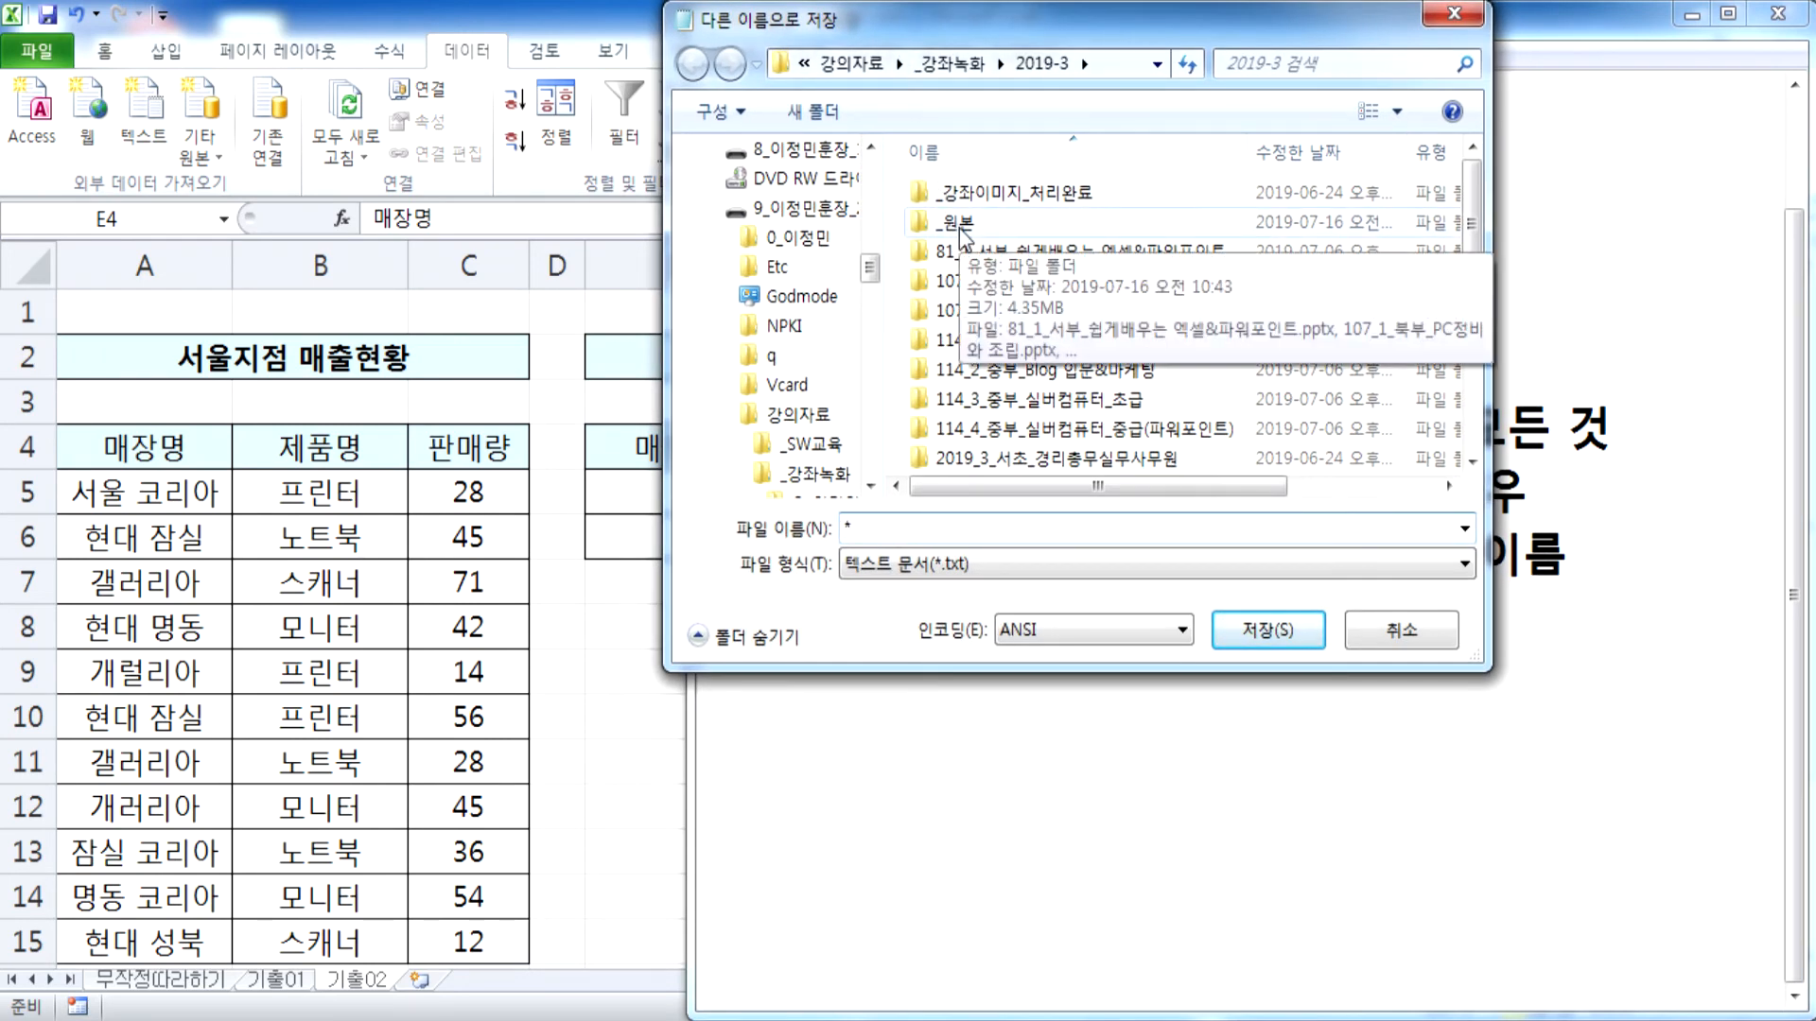
{"action": "type", "text": "****"}
{"action": "left_click", "coordinate": [1229, 632]}
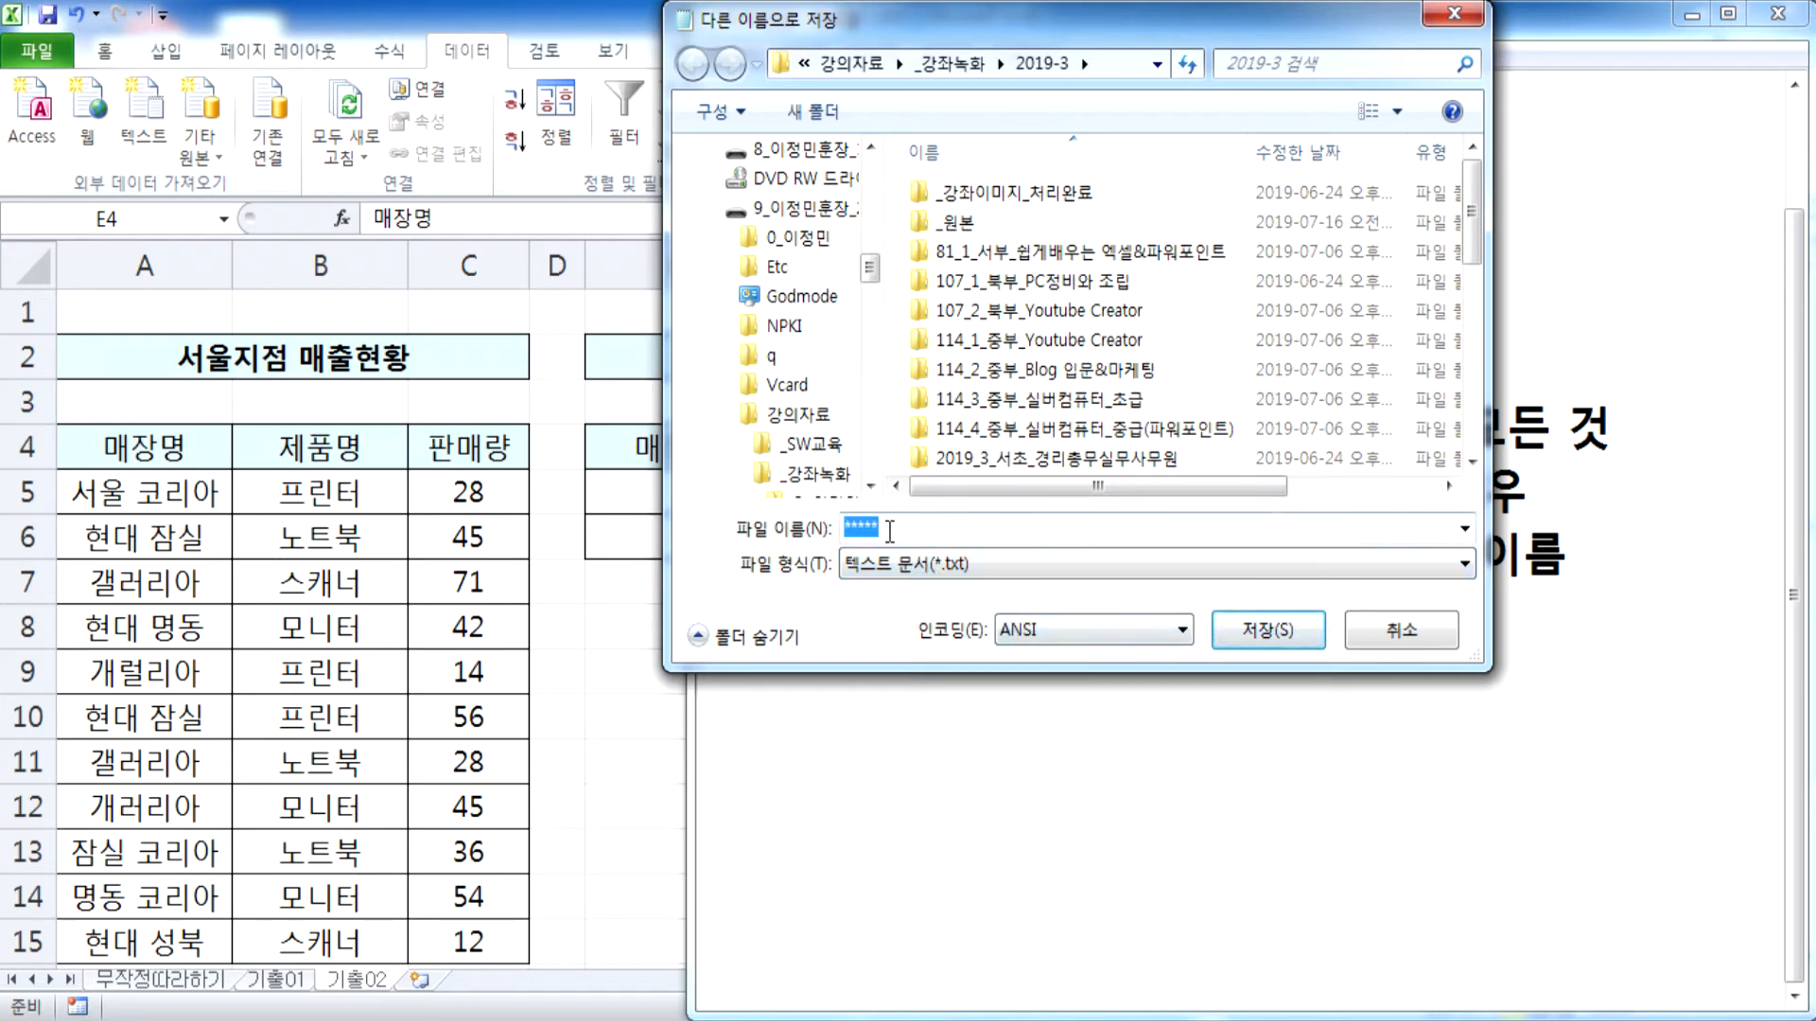
Cancel saving the note and try to enter / in the file name of the 0장 시험관련 기본설명 PNG in the file explorer
{"action": "left_click", "coordinate": [1401, 630]}
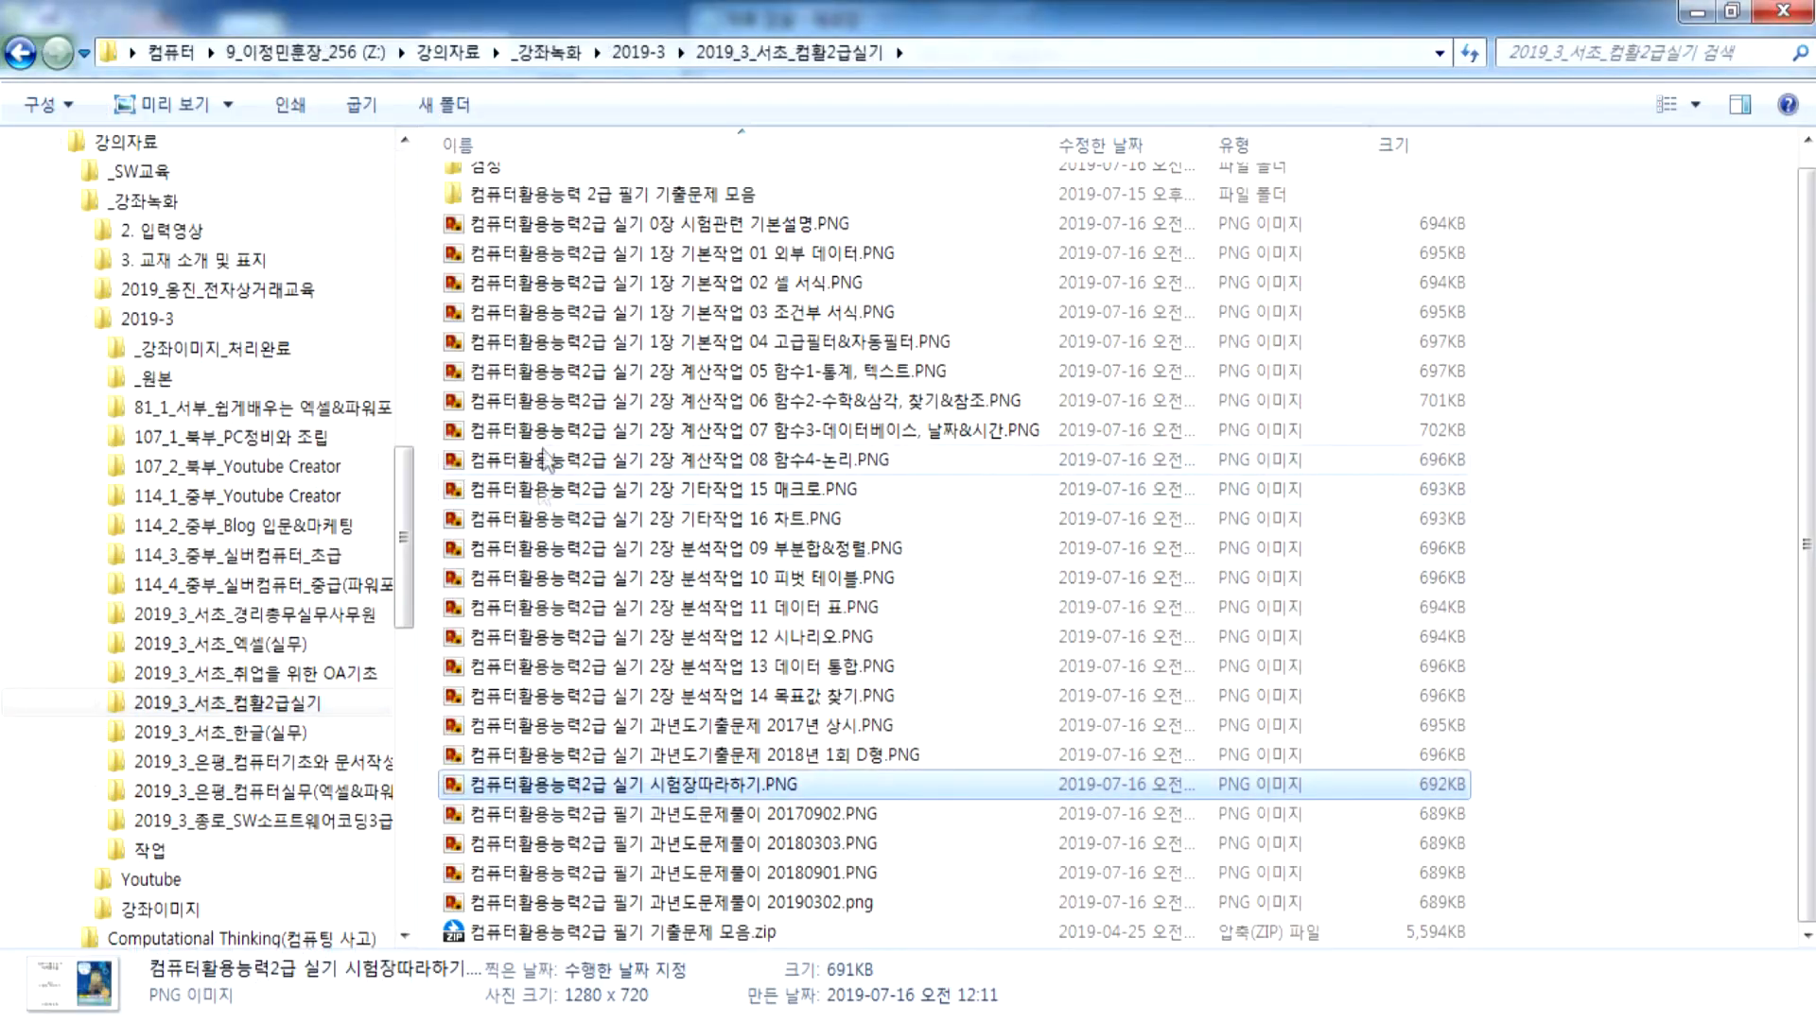
{"action": "left_click", "coordinate": [615, 224]}
{"action": "key", "text": "F2"}
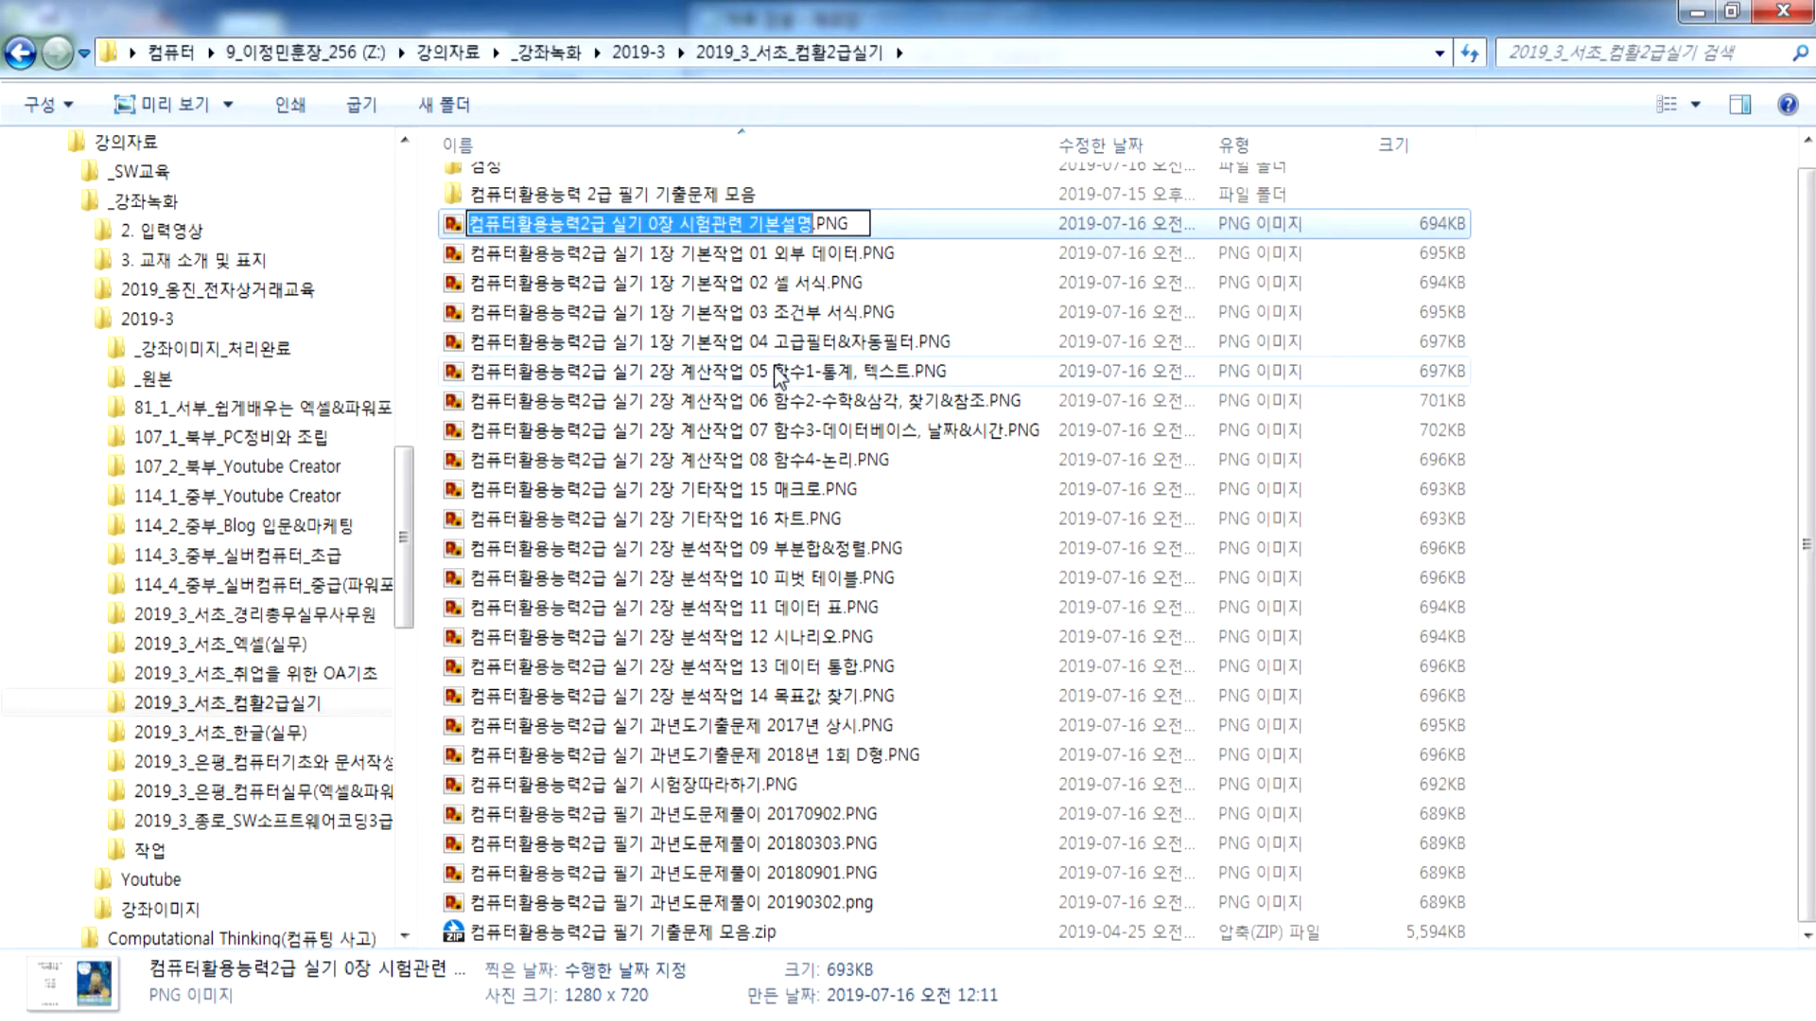
{"action": "key", "text": "/"}
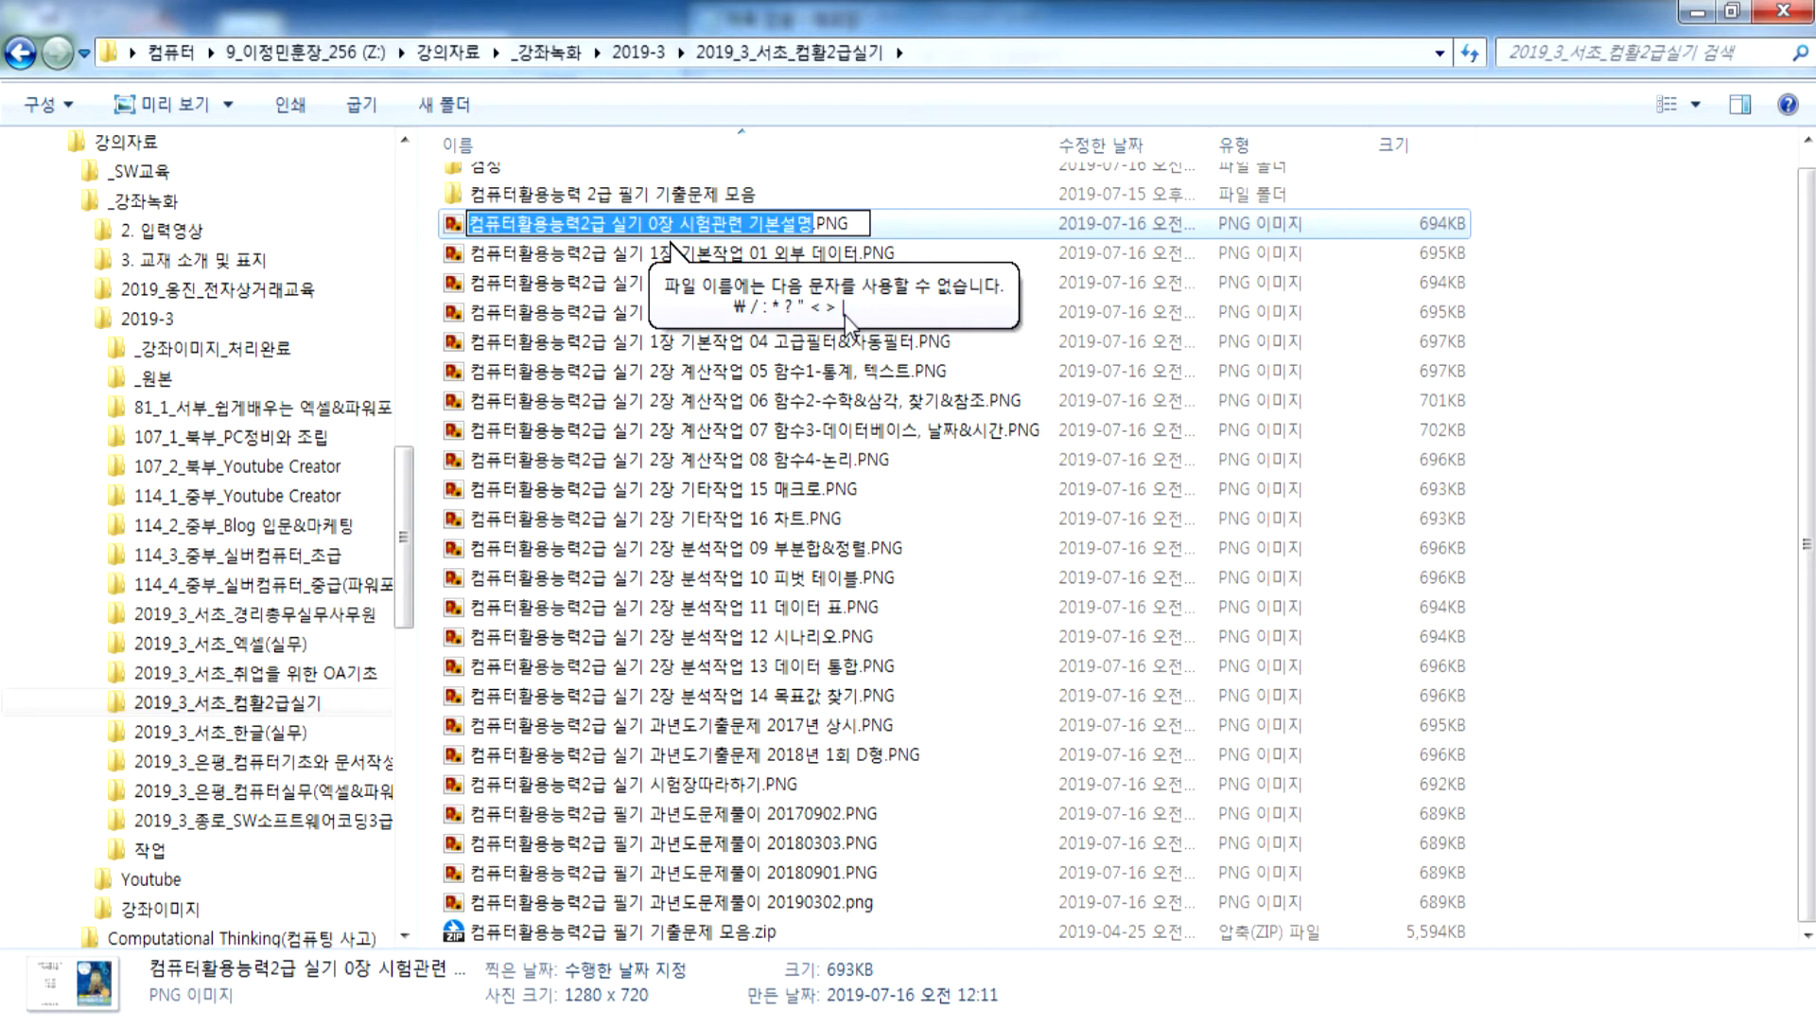
{"action": "left_click", "coordinate": [721, 439]}
{"action": "left_click", "coordinate": [721, 439]}
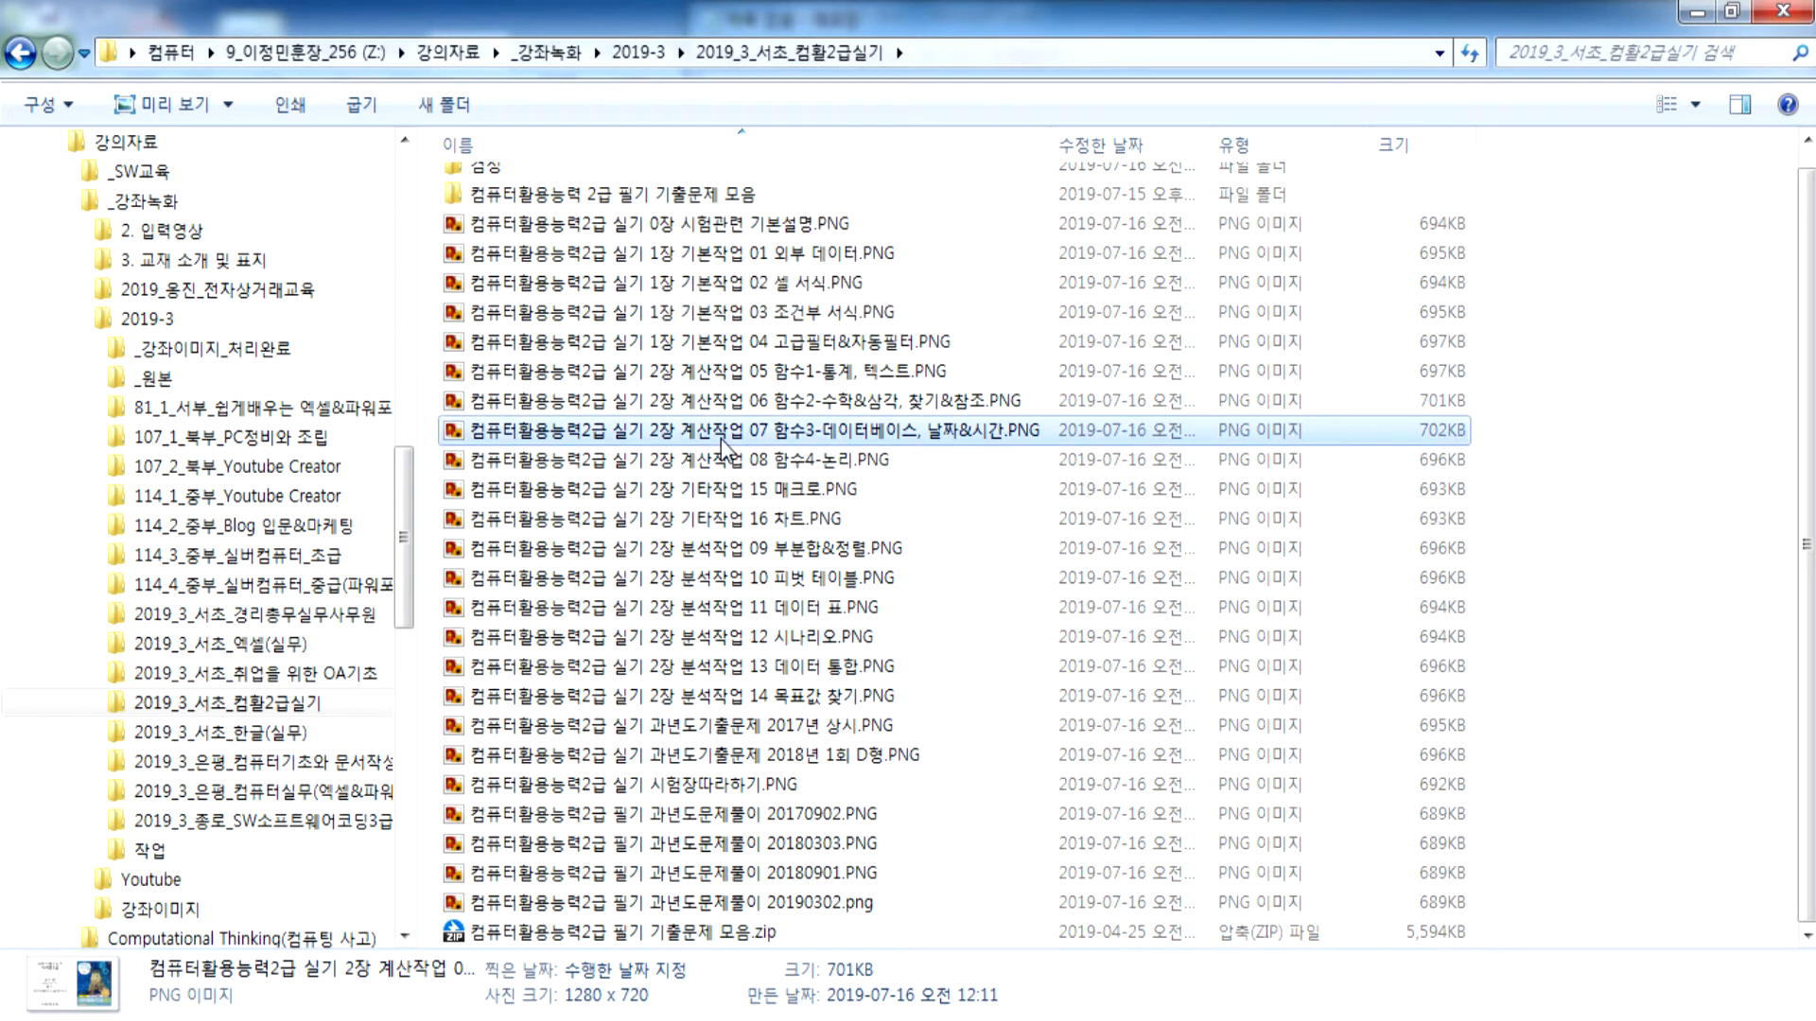
{"action": "key", "text": "alt+Tab"}
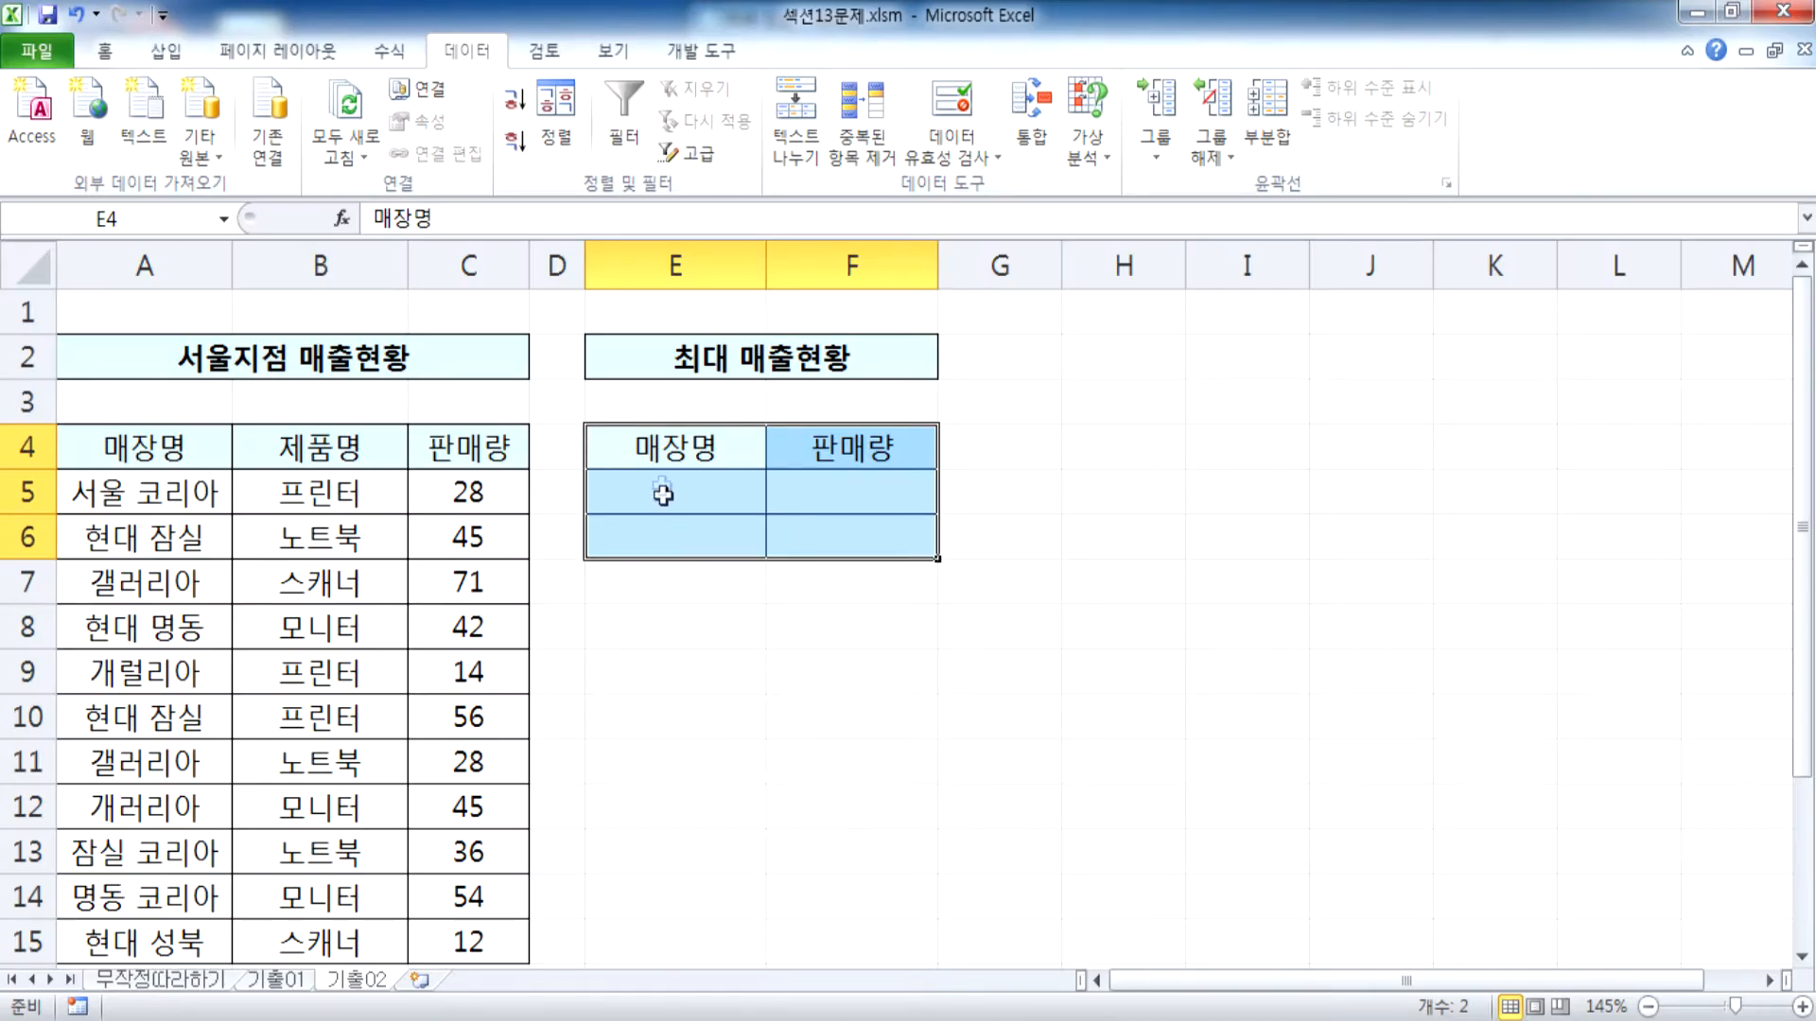
Select cell E5 in the sales sheet and review the 현대* and *코리아 patterns in the Notepad note
{"action": "left_click", "coordinate": [659, 480]}
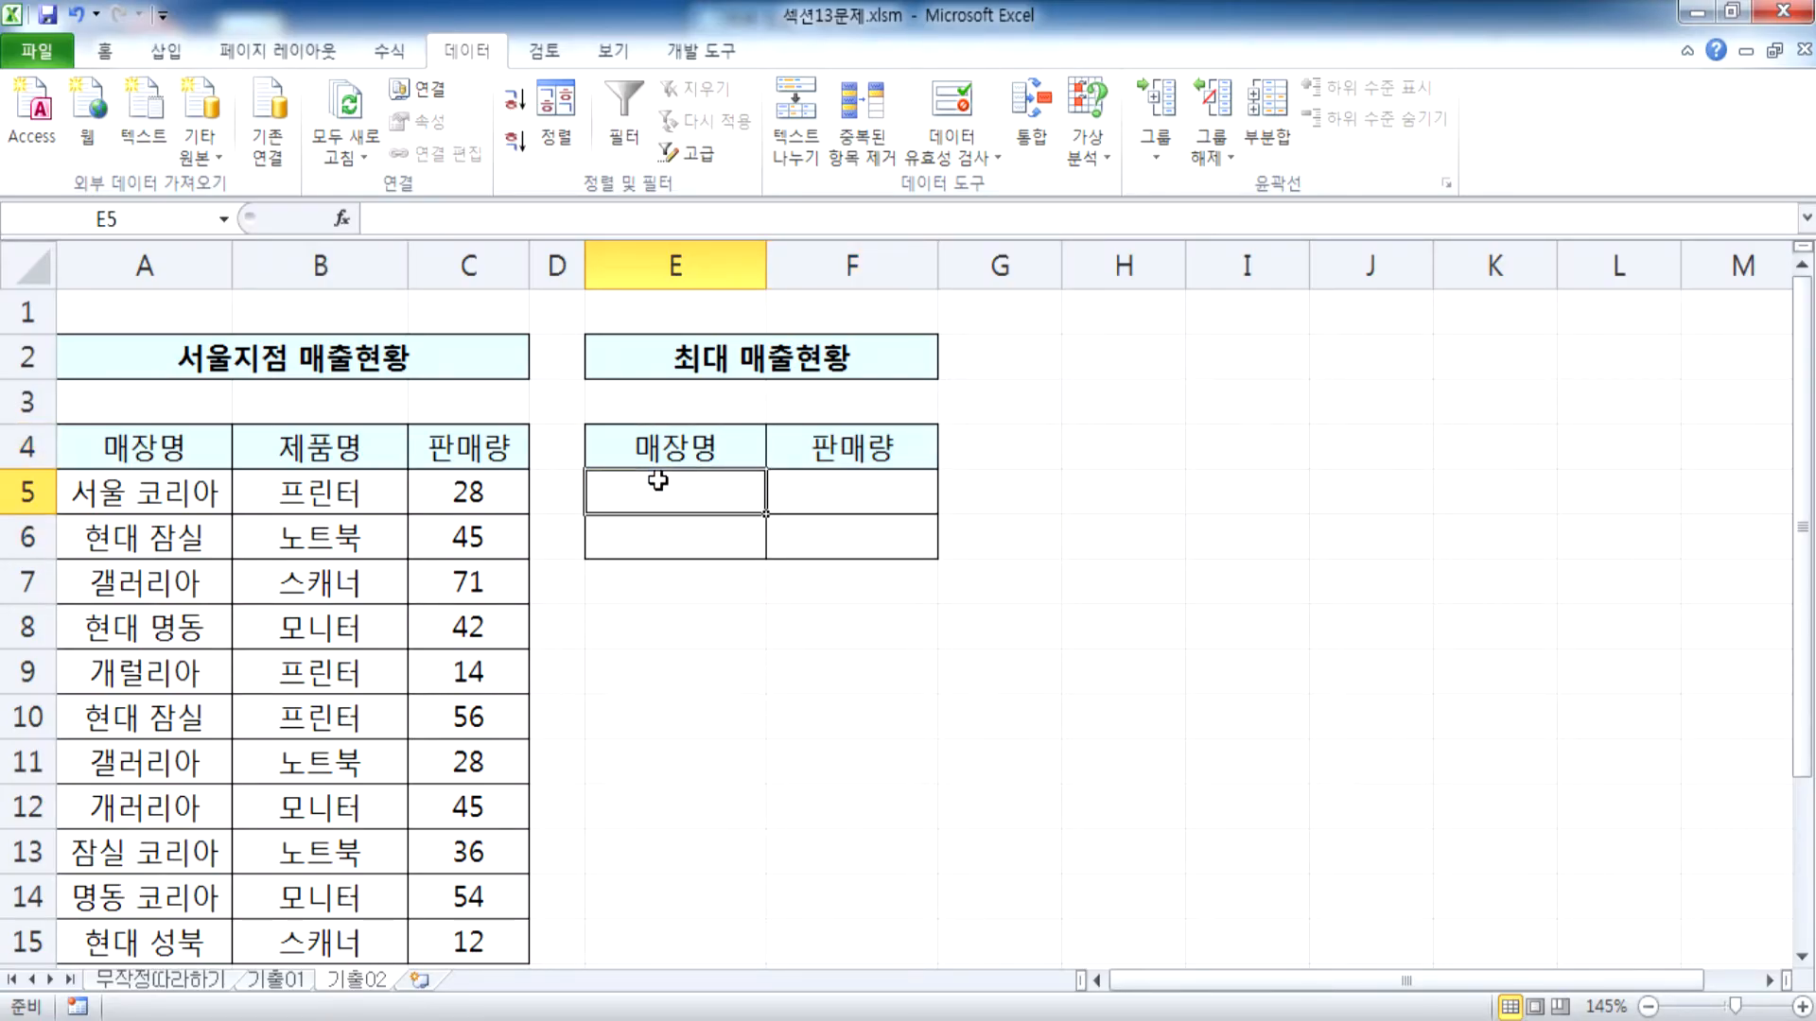
{"action": "key", "text": "alt+Tab"}
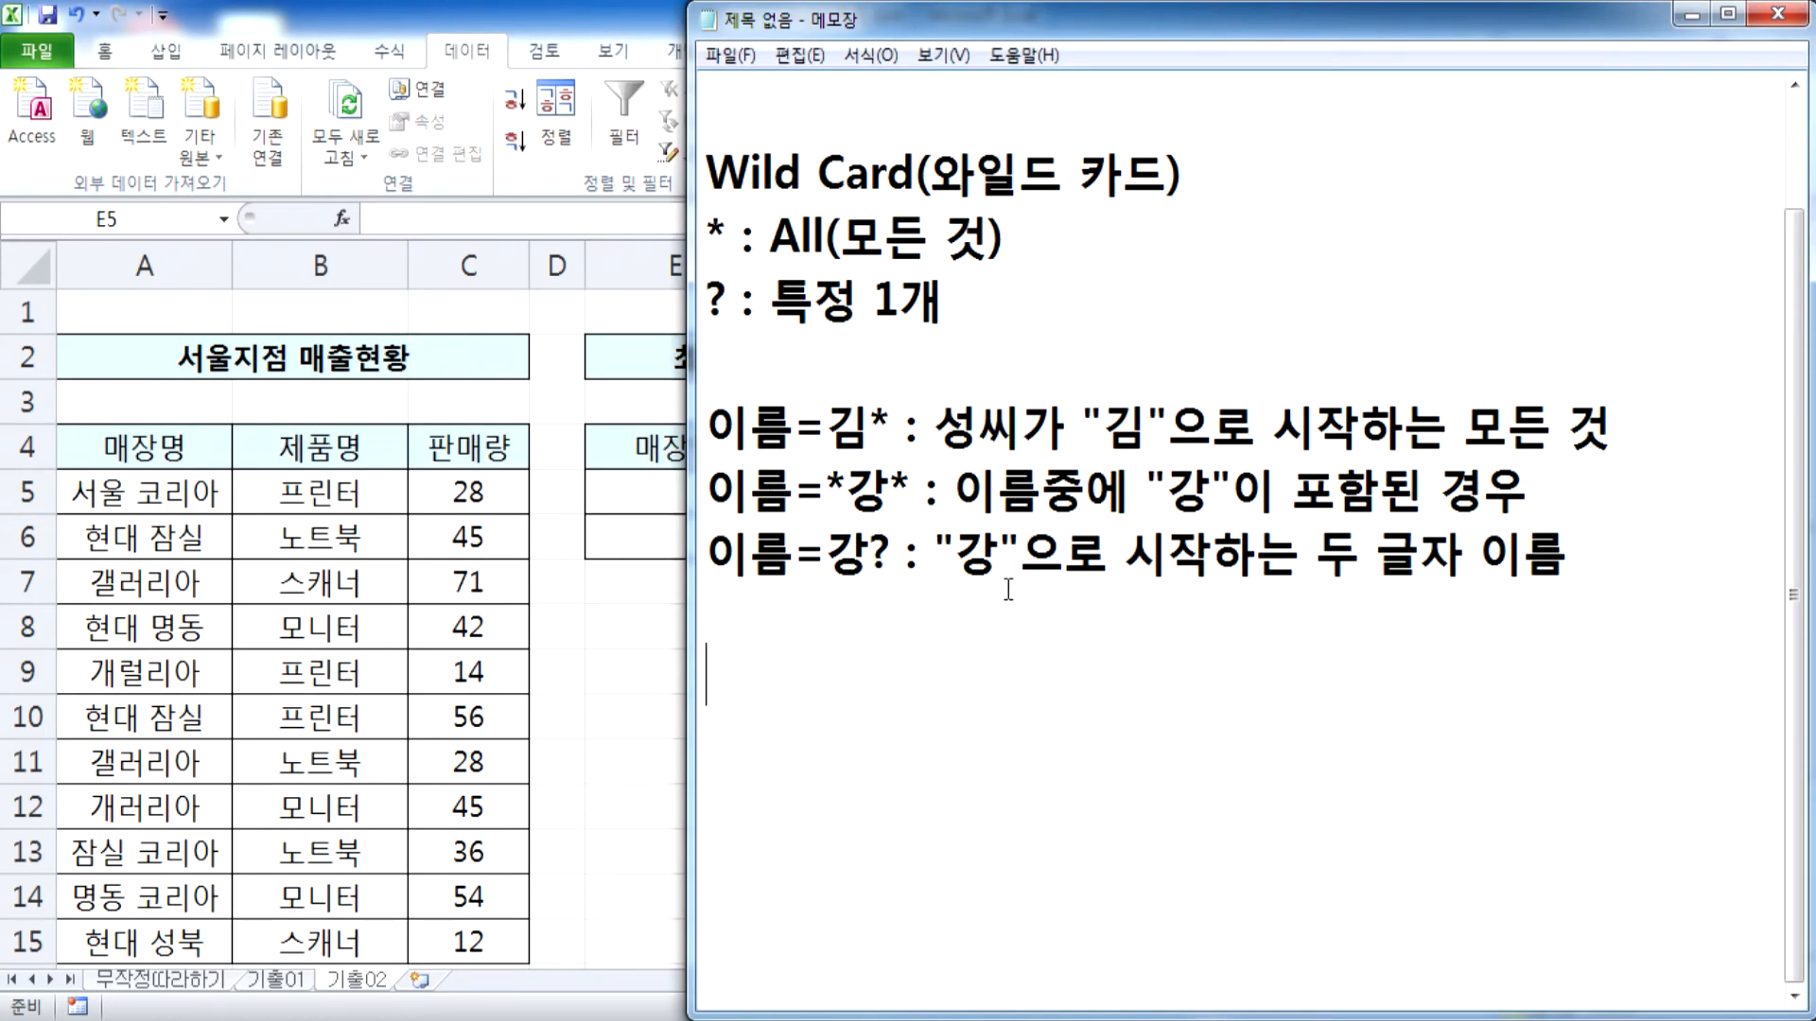
{"action": "scroll", "coordinate": [988, 596], "scroll_direction": "up", "scroll_amount": 1}
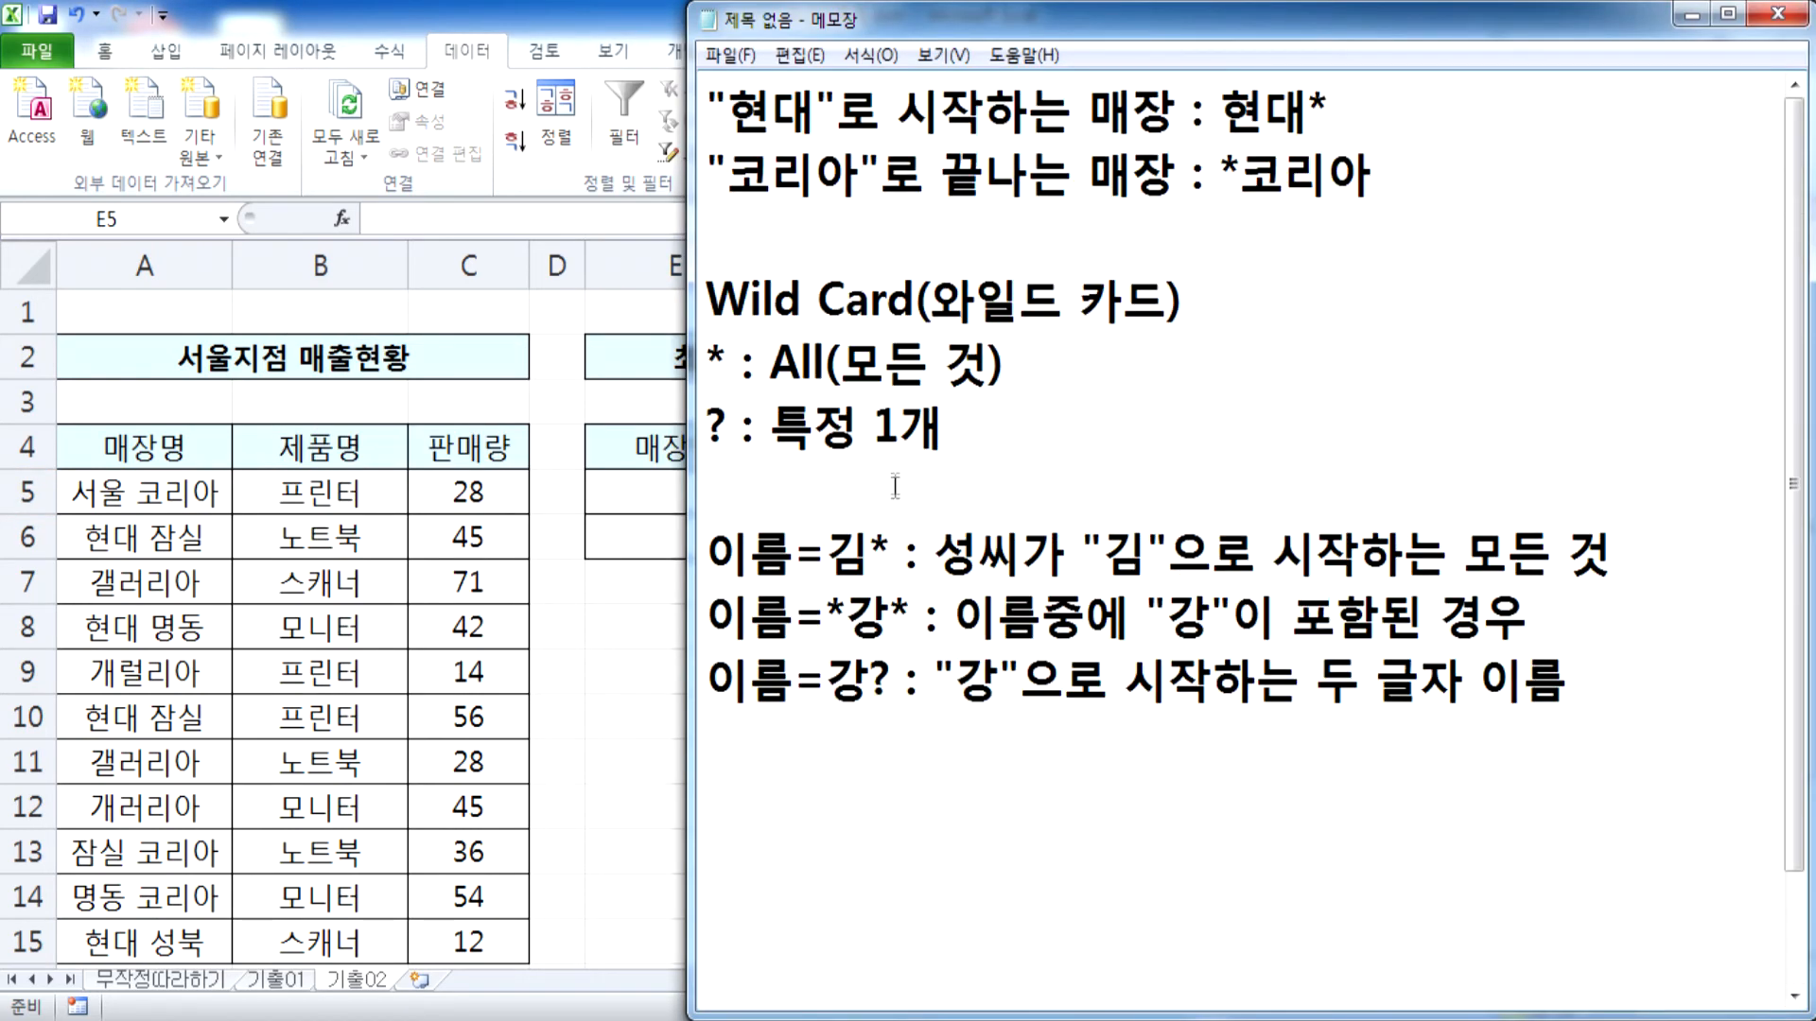
{"action": "left_click_drag", "start_coordinate": [728, 109], "coordinate": [817, 109]}
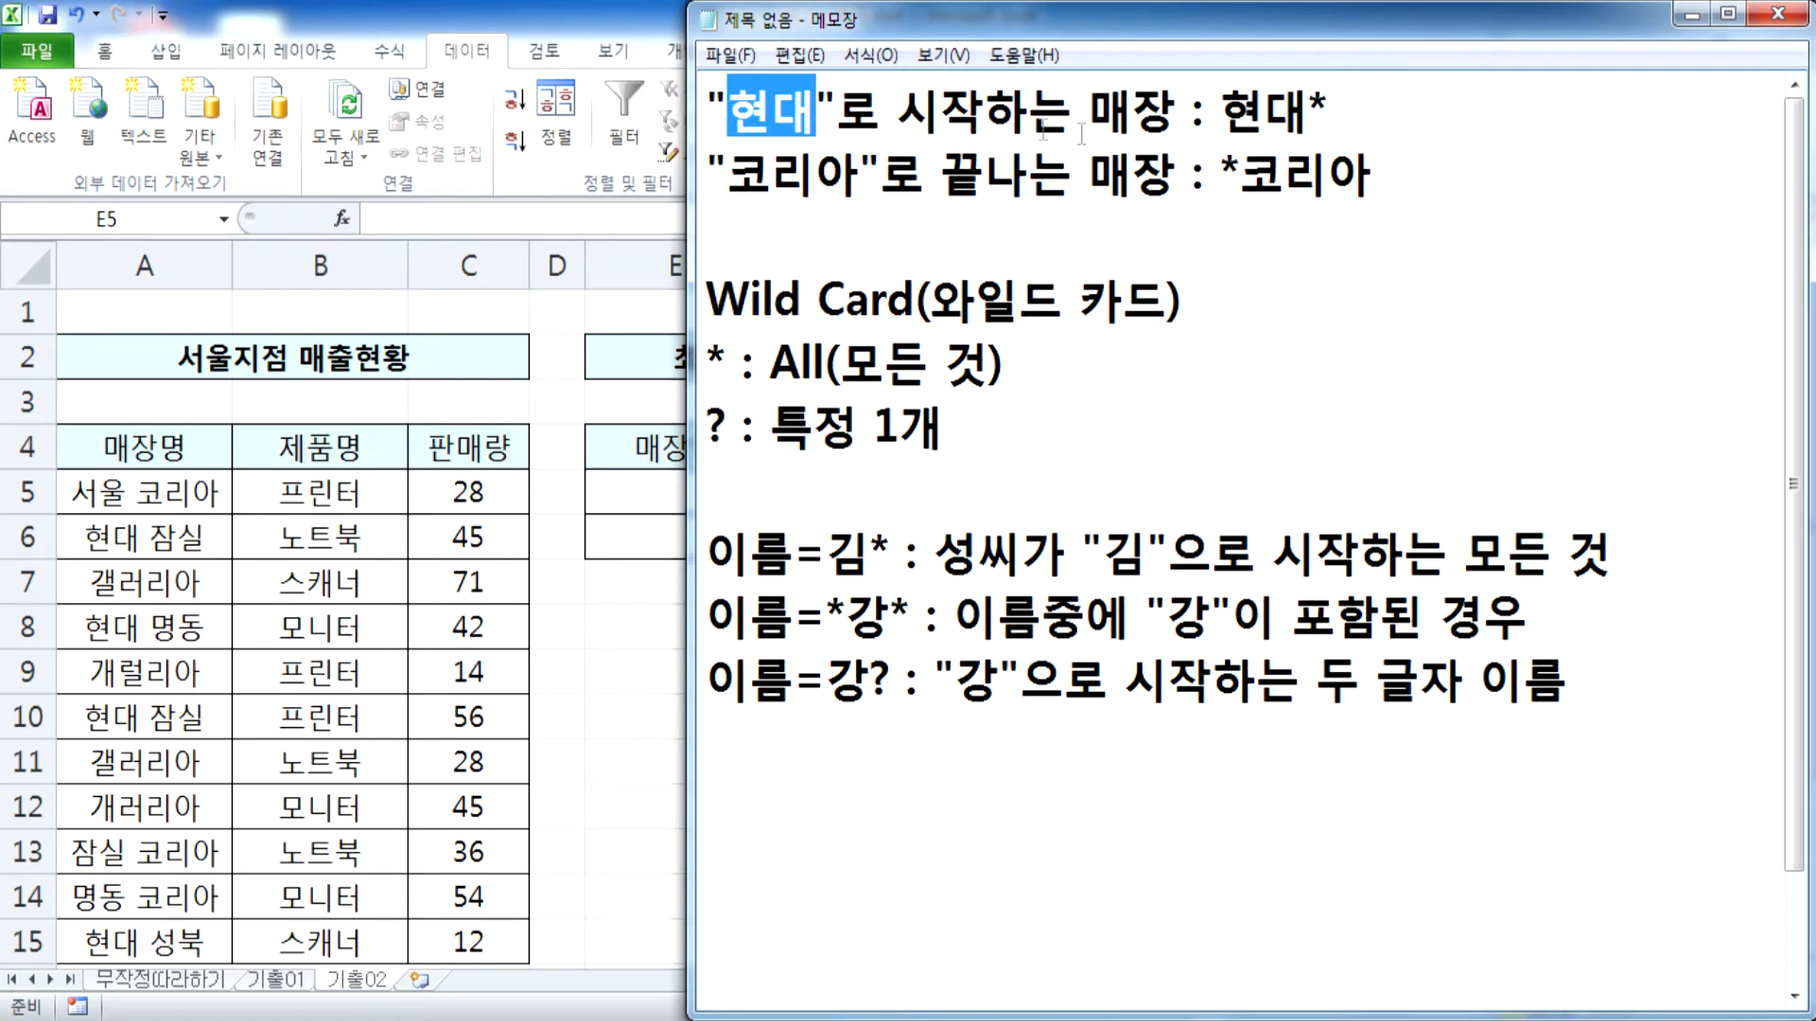
{"action": "left_click_drag", "start_coordinate": [1221, 112], "coordinate": [1363, 111]}
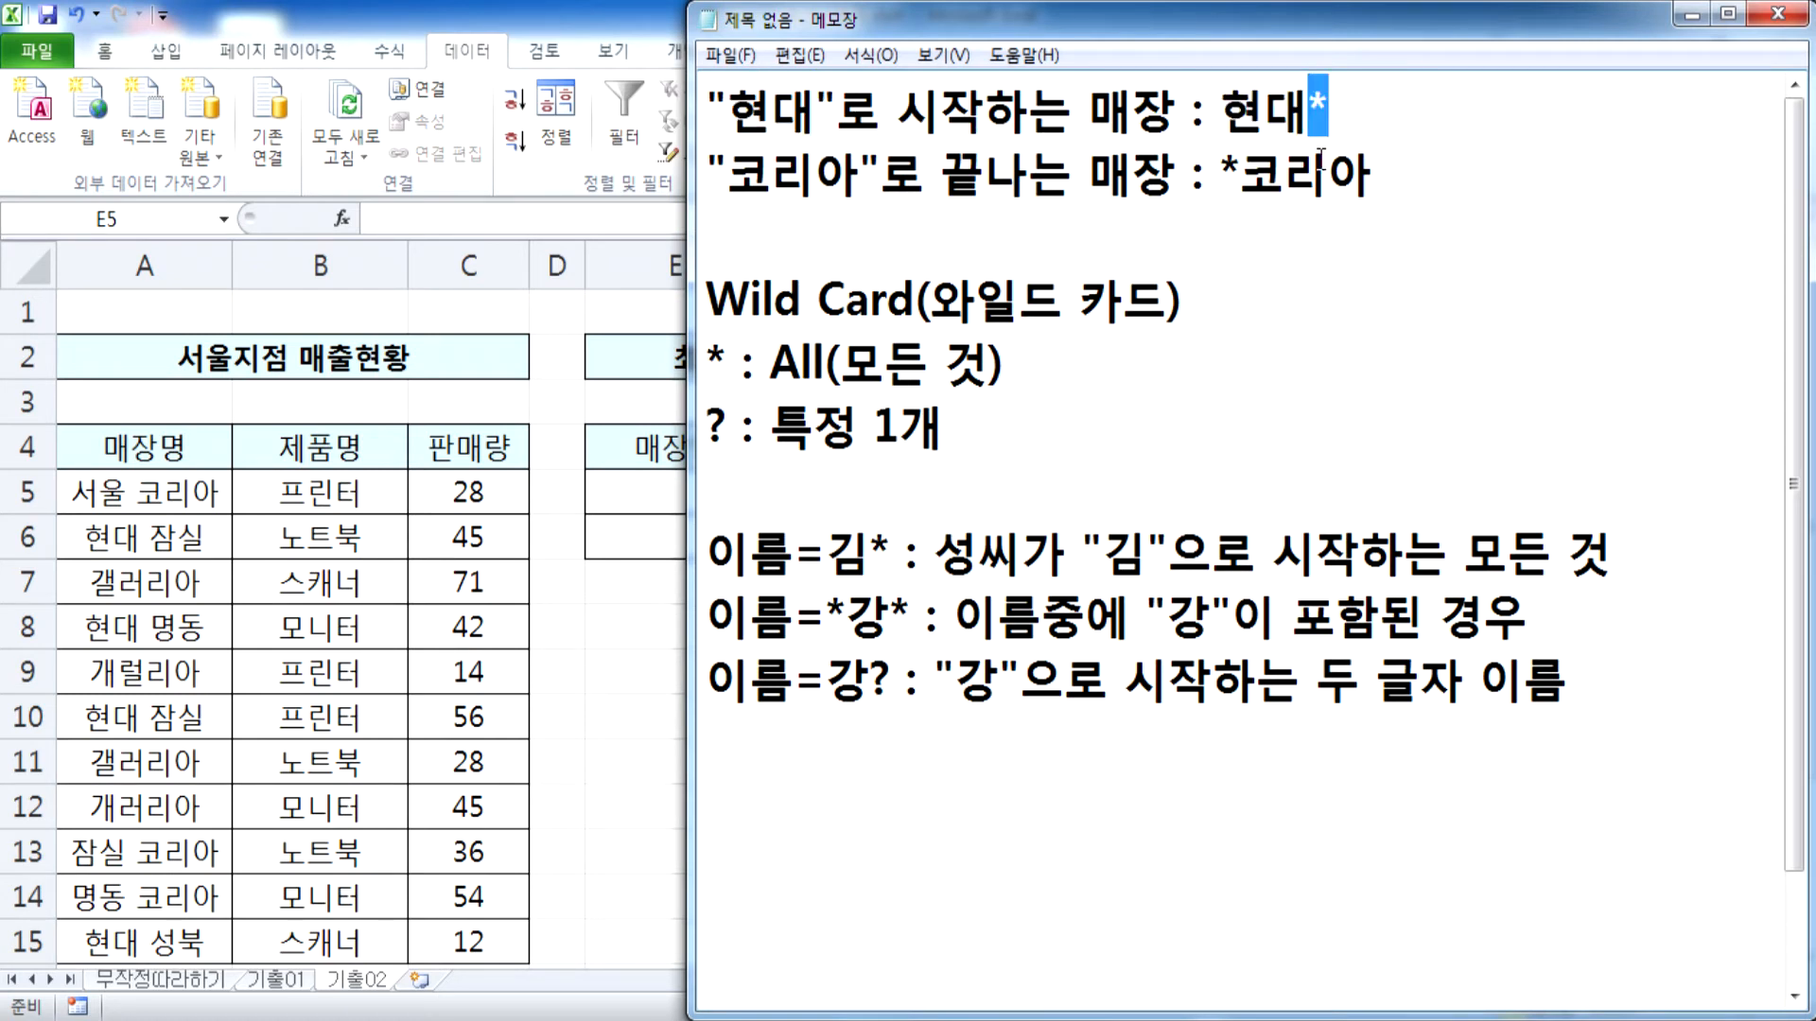
{"action": "left_click_drag", "start_coordinate": [727, 176], "coordinate": [859, 176]}
{"action": "left_click_drag", "start_coordinate": [1238, 176], "coordinate": [1374, 176]}
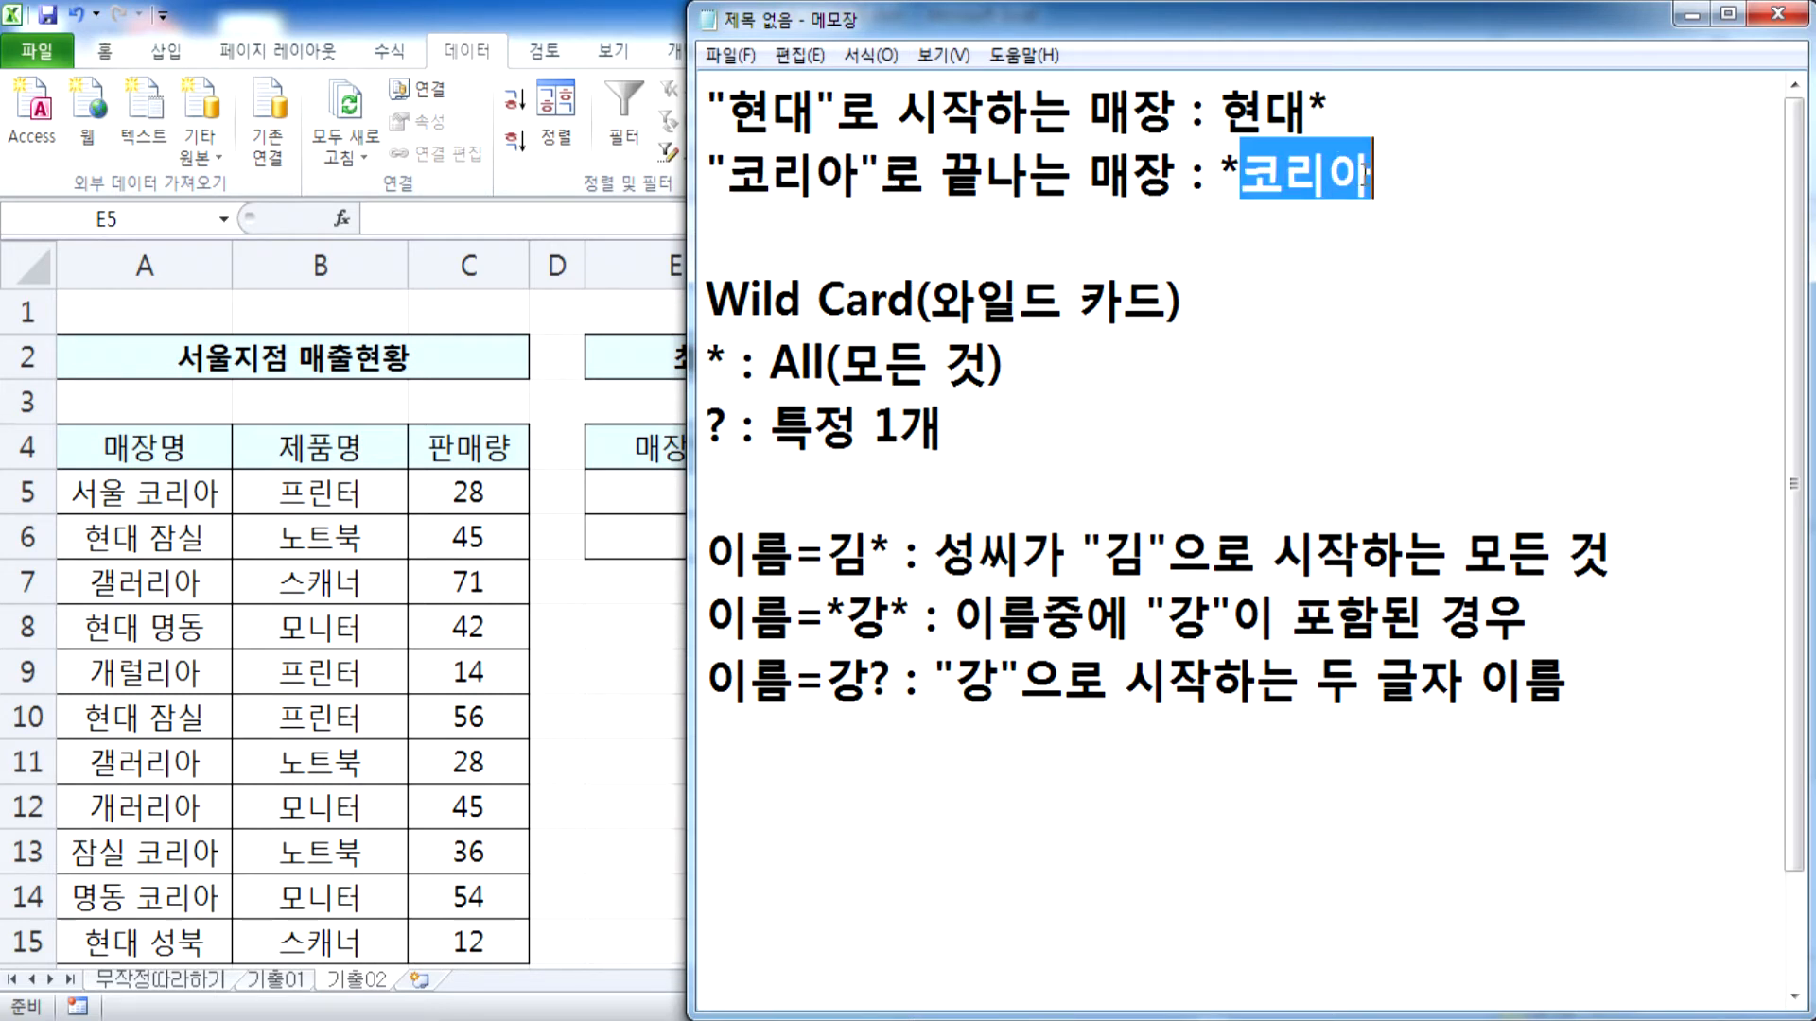
{"action": "left_click_drag", "start_coordinate": [1220, 176], "coordinate": [1241, 170]}
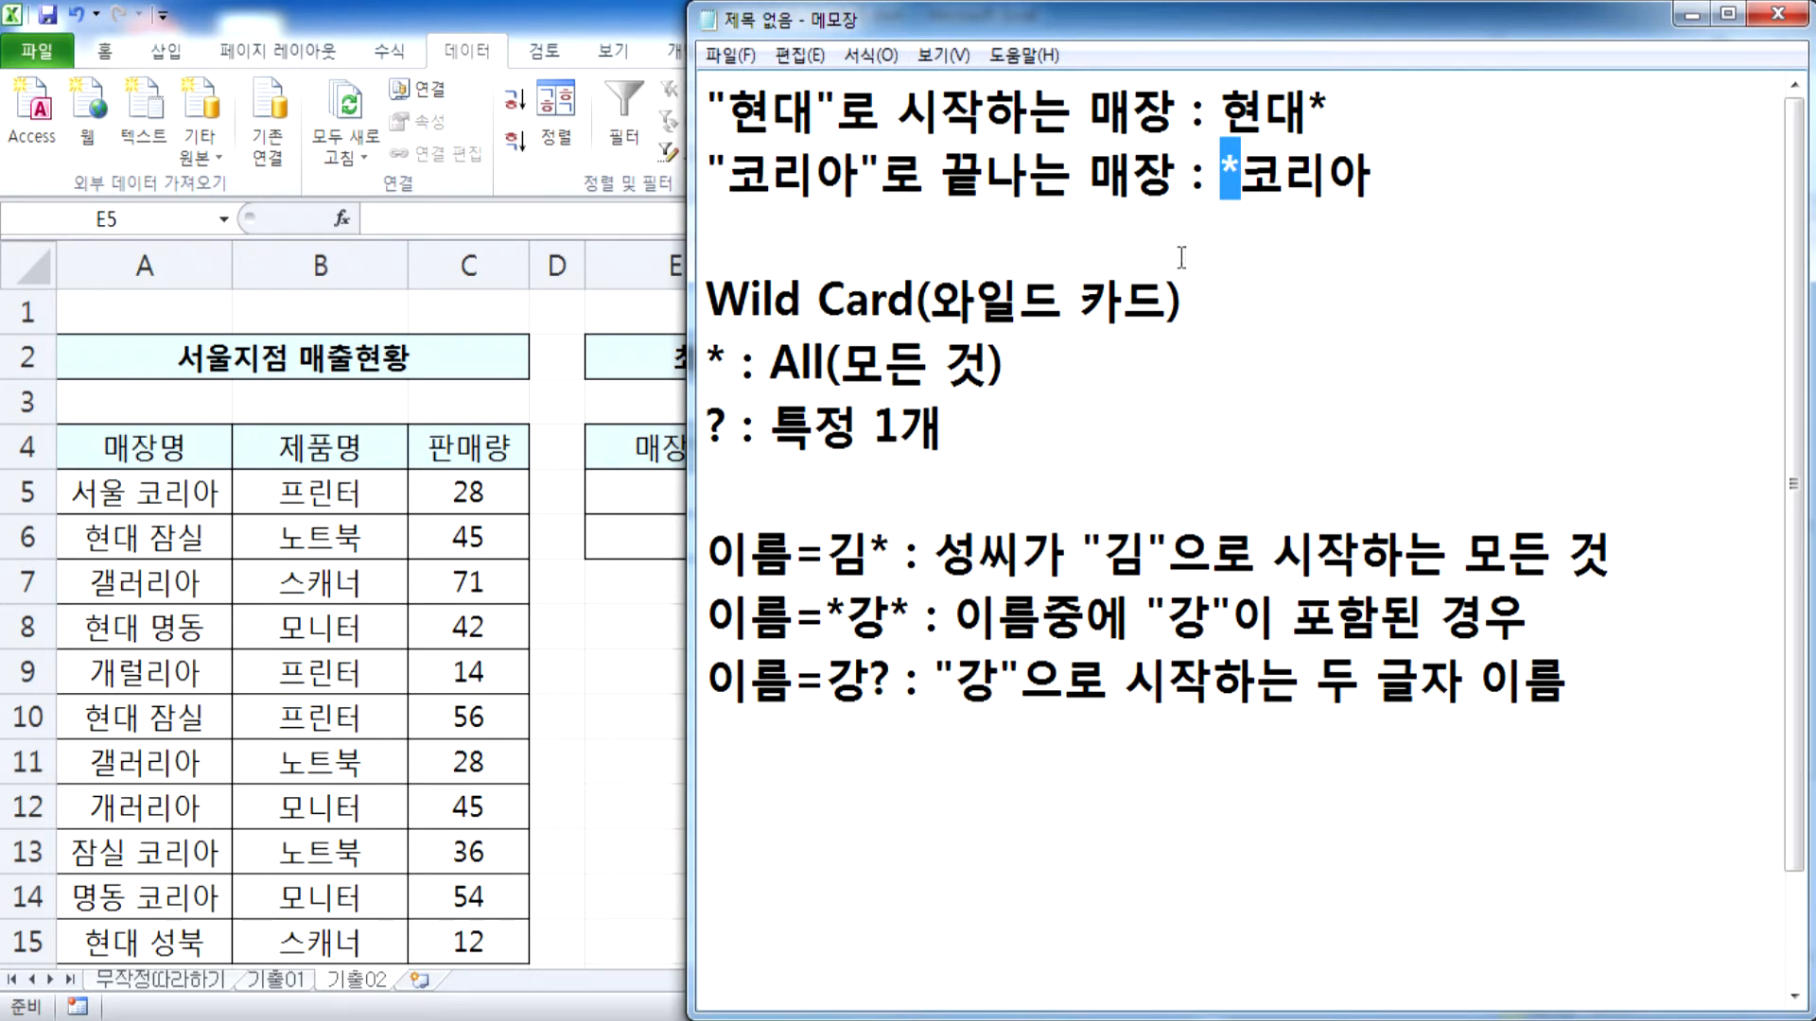
Switch to Excel and enter 현대* in E5 and *코리아 in E6 as the store name criteria
{"action": "key", "text": "alt+Tab"}
{"action": "type", "text": "ㅎㄴ"}
{"action": "key", "text": "BackSpace"}
{"action": "type", "text": "현대*"}
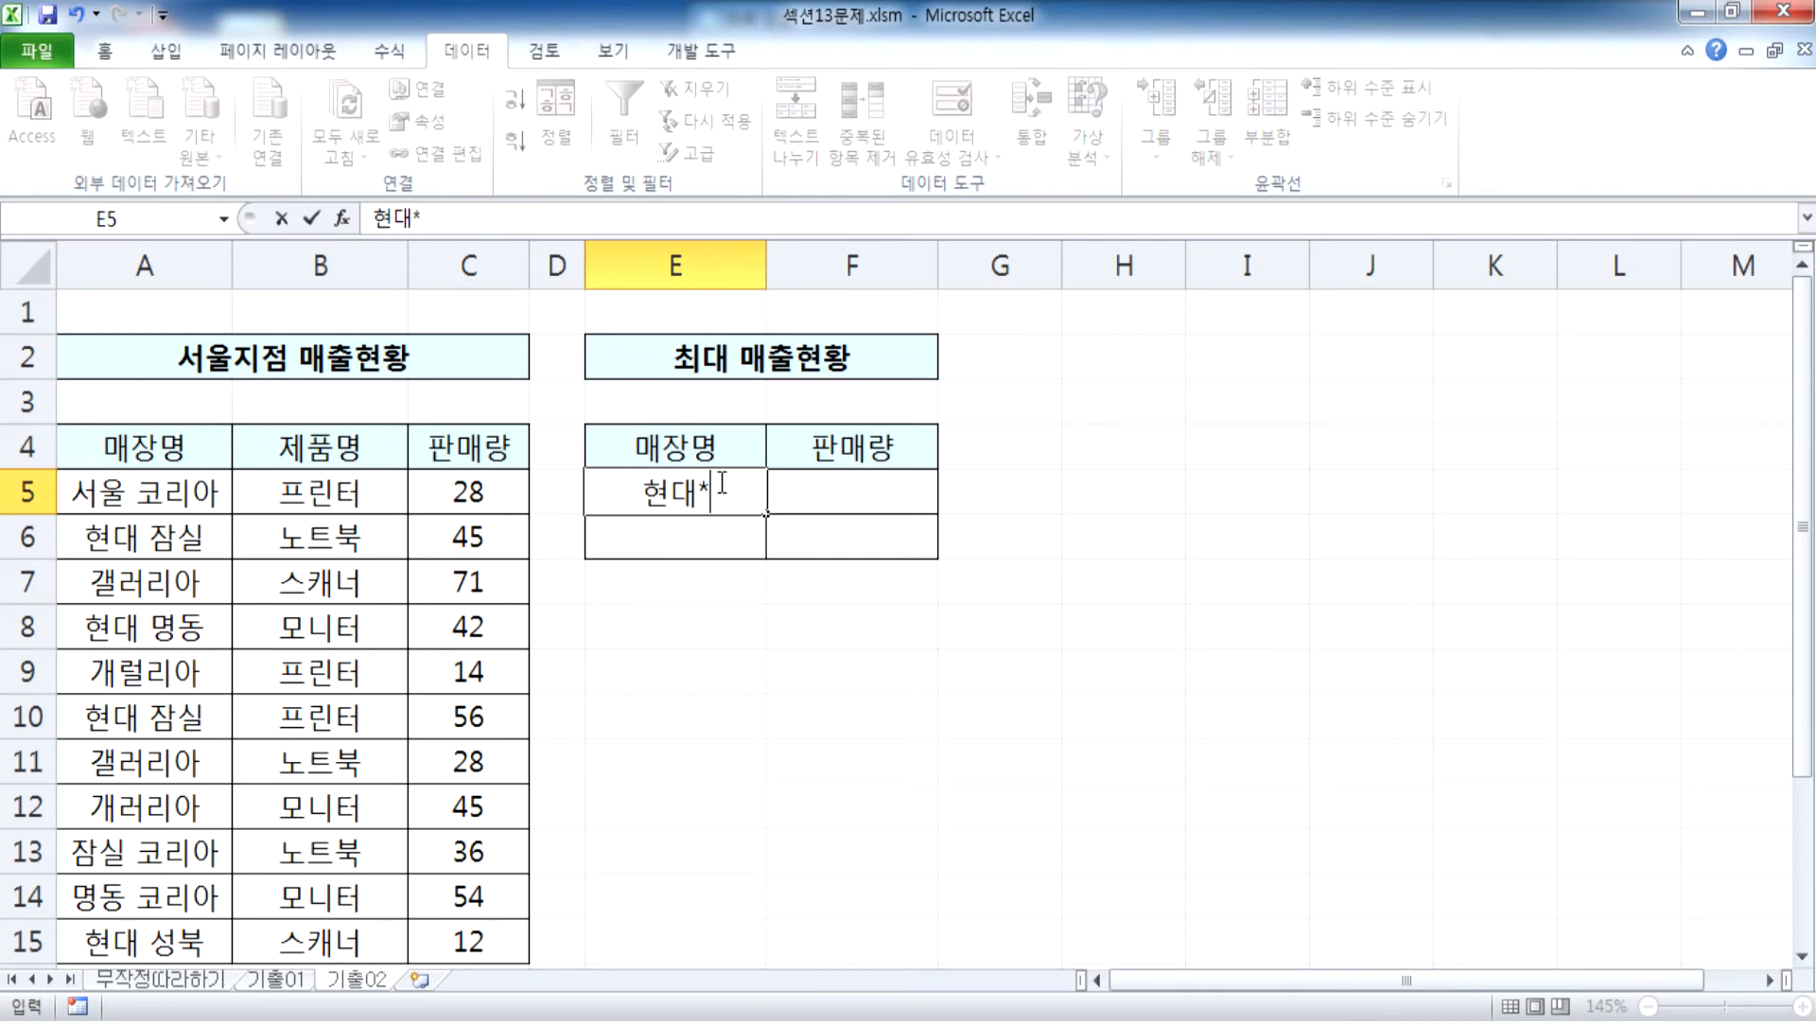
{"action": "key", "text": "Return"}
{"action": "type", "text": "*코링"}
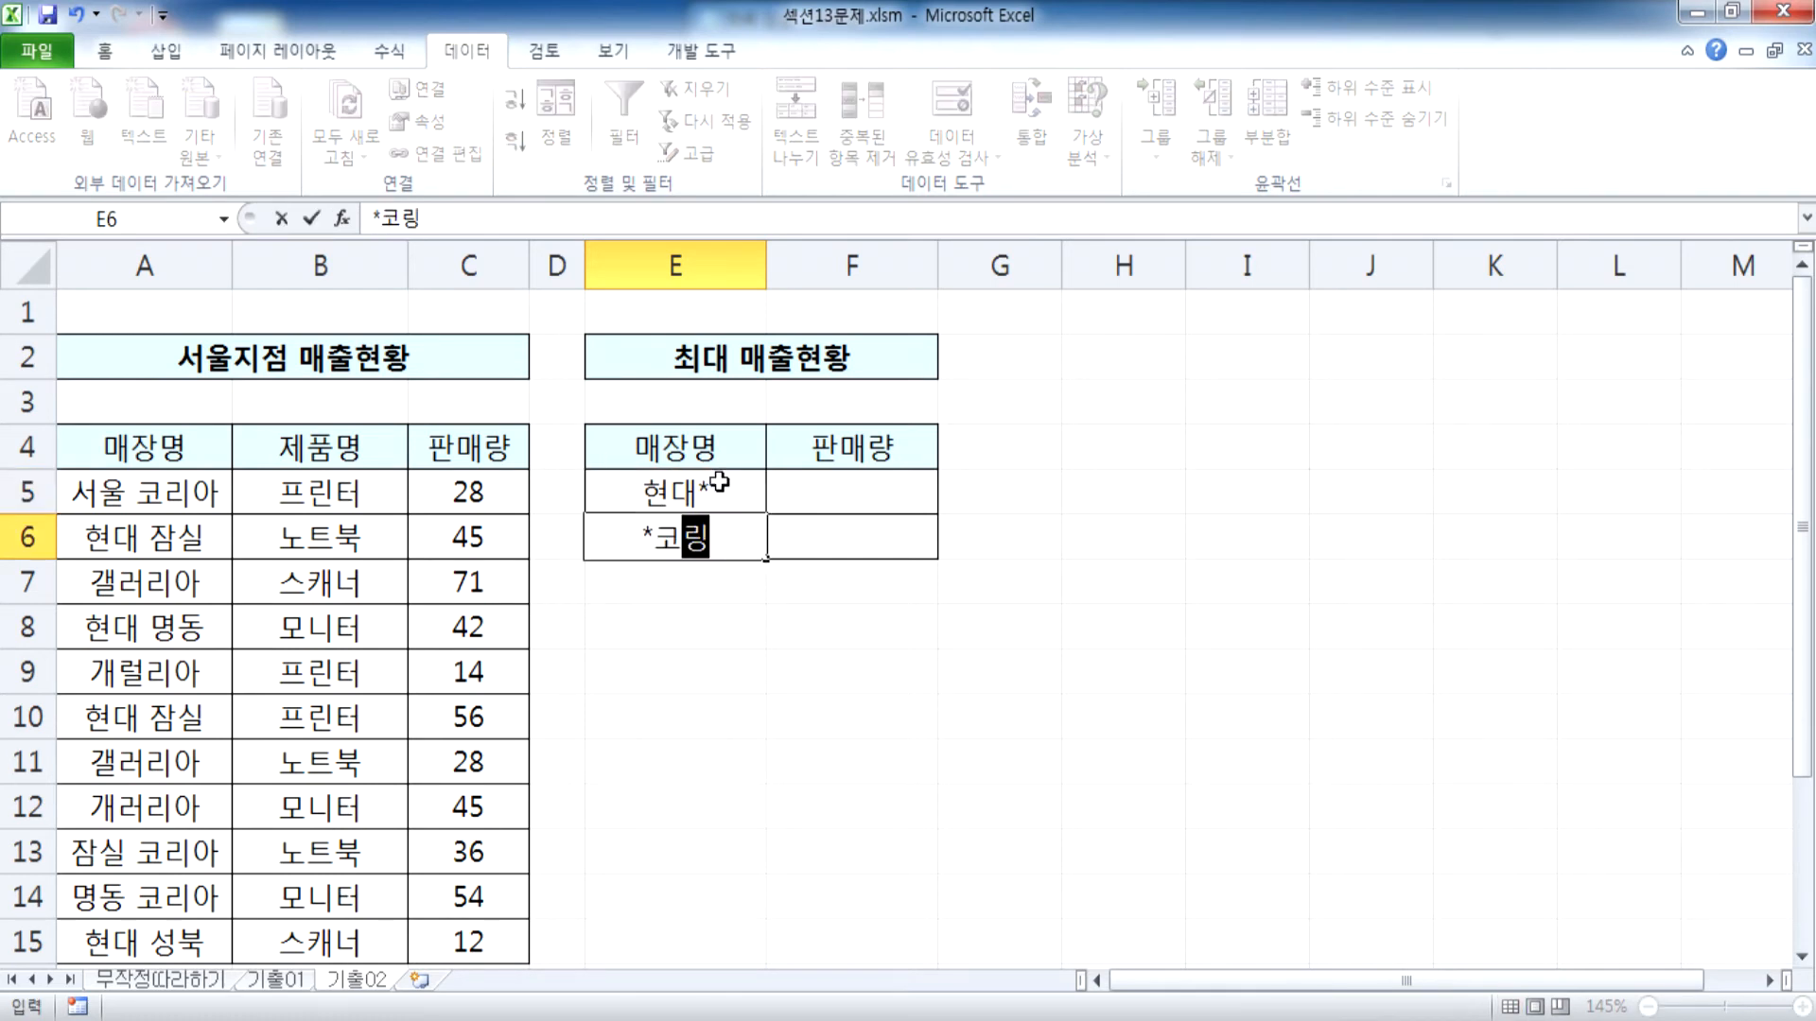
{"action": "type", "text": "아"}
{"action": "key", "text": "Return"}
Examine the sales rows whose store name starts with 현대 by selecting rows 6, 8, 10 and 15 together
{"action": "left_click_drag", "start_coordinate": [112, 542], "coordinate": [444, 537]}
{"action": "left_click_drag", "start_coordinate": [142, 626], "coordinate": [466, 629], "text": "ctrl"}
{"action": "left_click_drag", "start_coordinate": [152, 719], "coordinate": [454, 717], "text": "ctrl"}
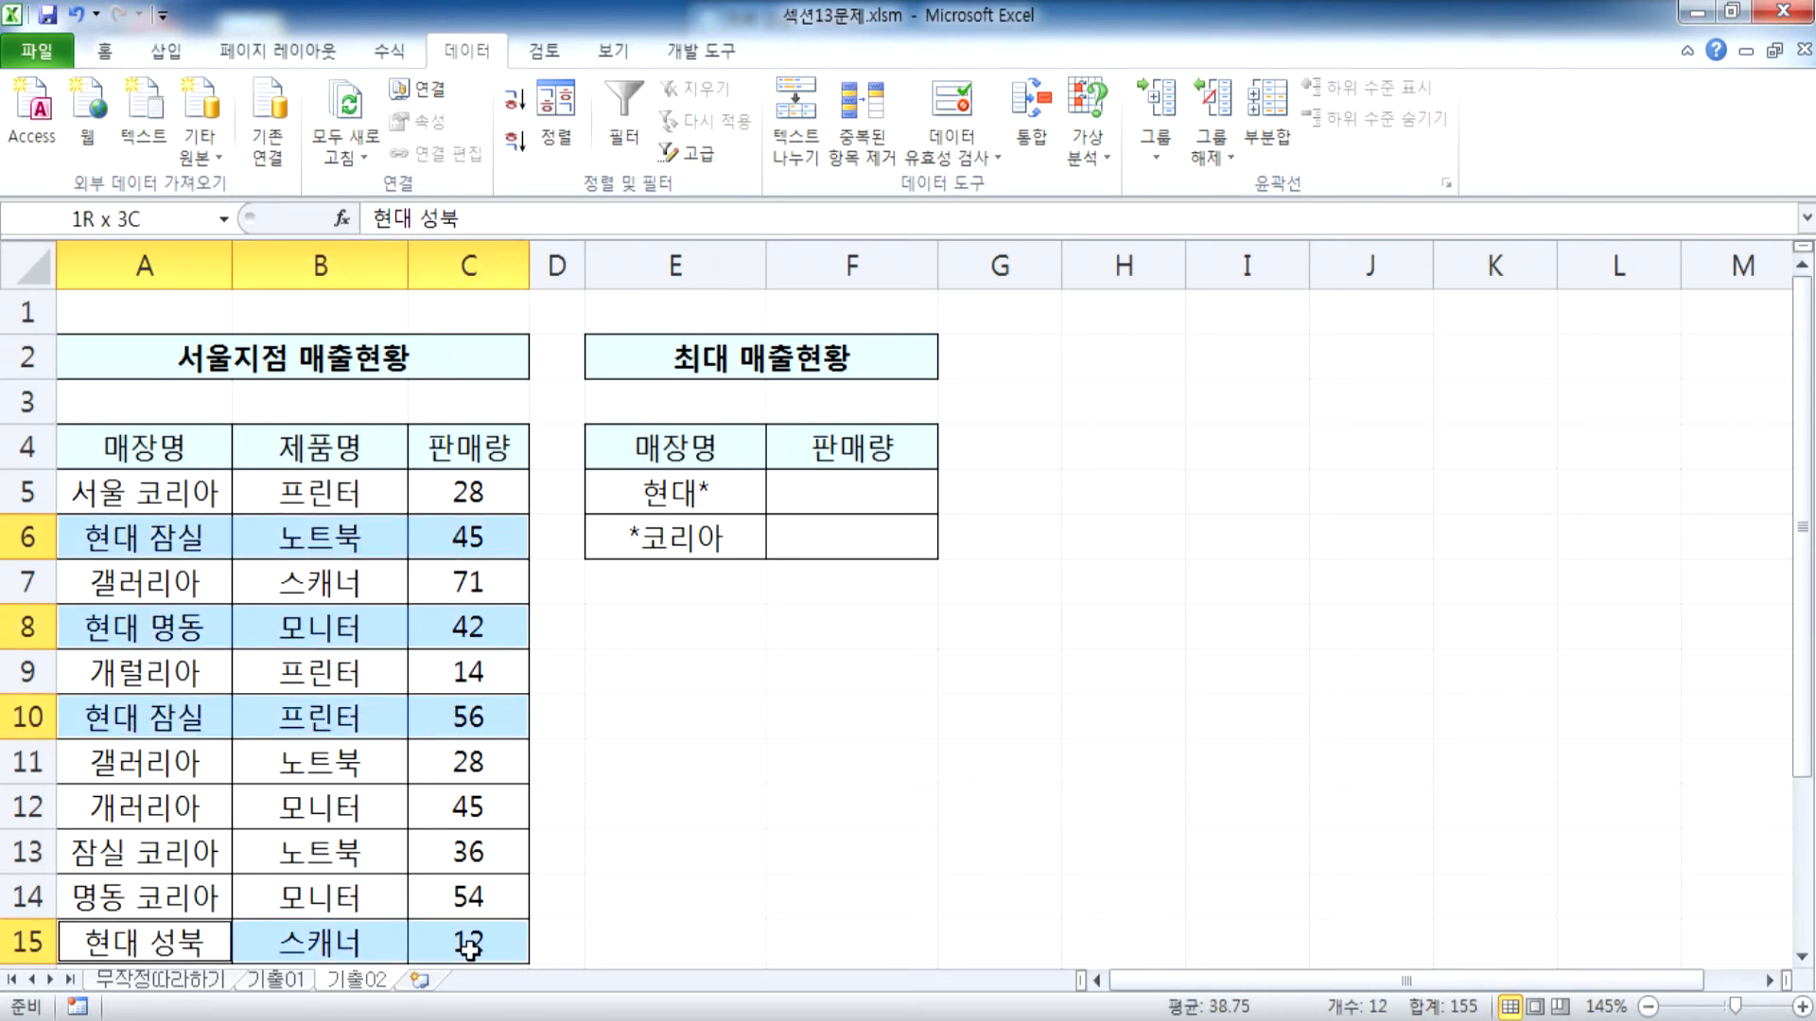
{"action": "scroll", "coordinate": [417, 761], "scroll_direction": "down", "scroll_amount": 2}
{"action": "scroll", "coordinate": [158, 653], "scroll_direction": "up", "scroll_amount": 2}
Examine the sales rows whose store name ends with 코리아 by selecting rows 5, 13 and 14 together
{"action": "left_click_drag", "start_coordinate": [112, 509], "coordinate": [443, 494]}
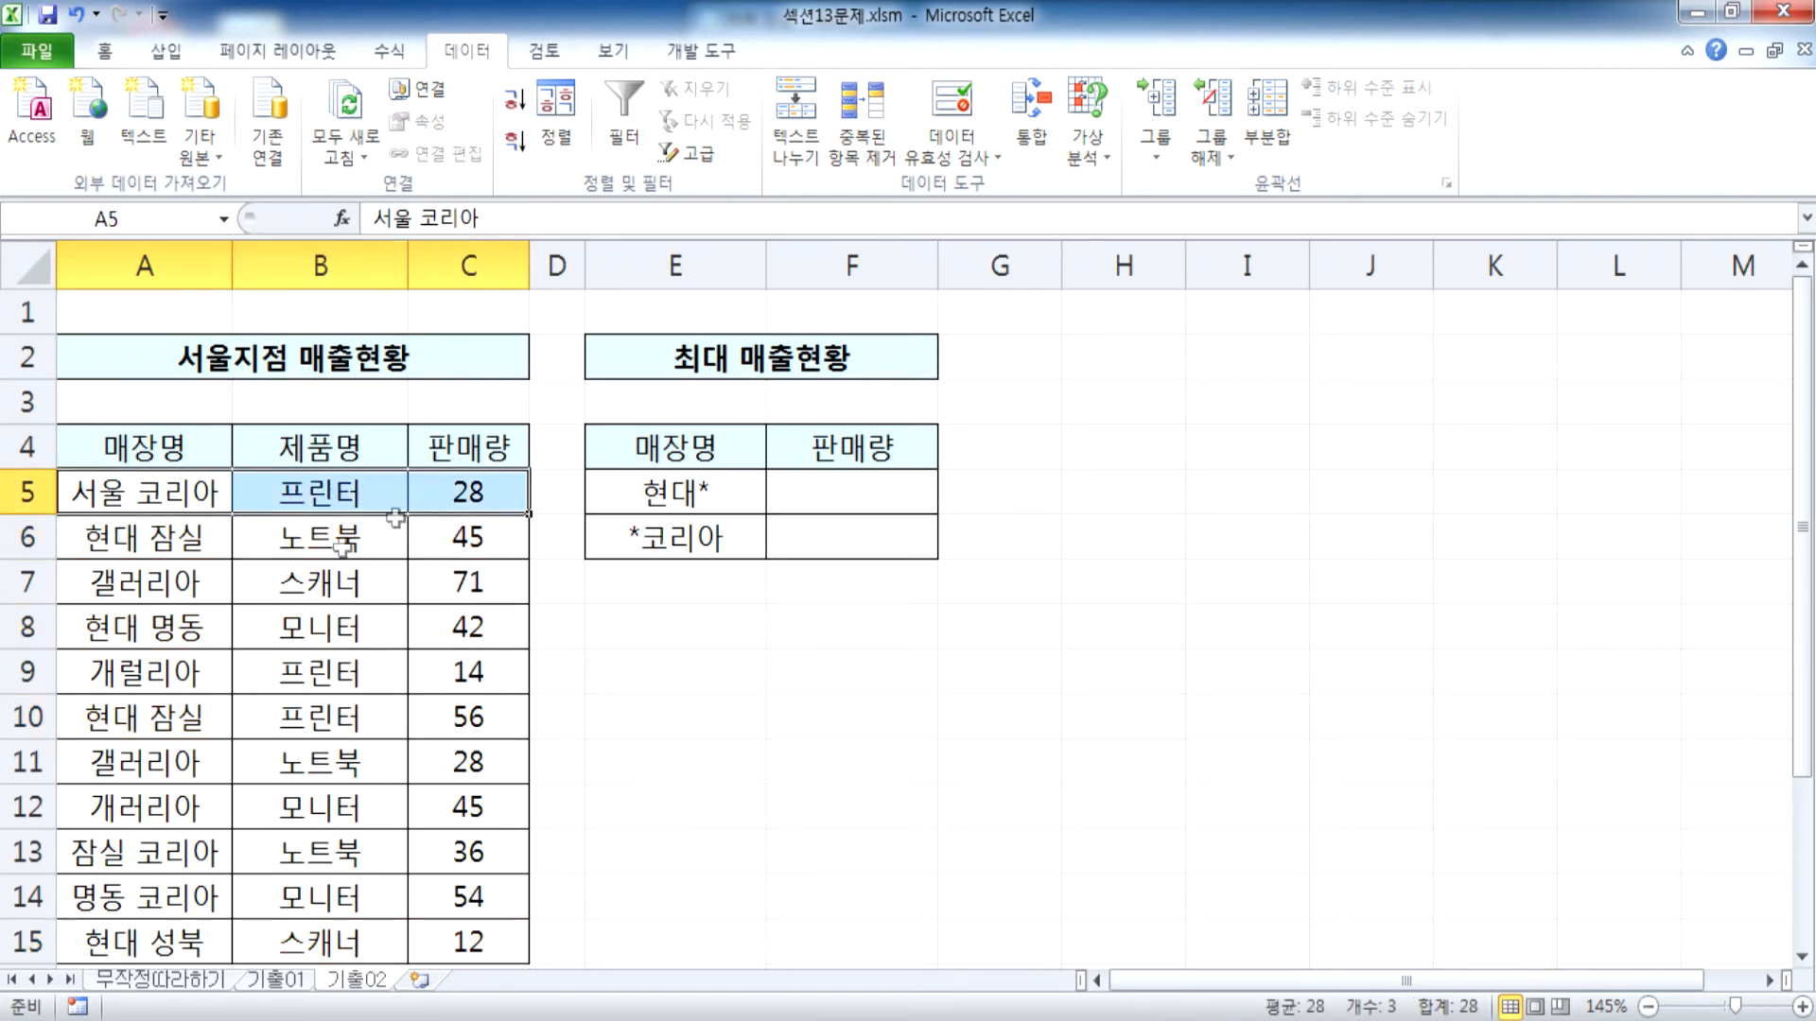
{"action": "left_click_drag", "start_coordinate": [136, 855], "coordinate": [451, 866], "text": "ctrl"}
{"action": "left_click_drag", "start_coordinate": [122, 897], "coordinate": [444, 897], "text": "ctrl"}
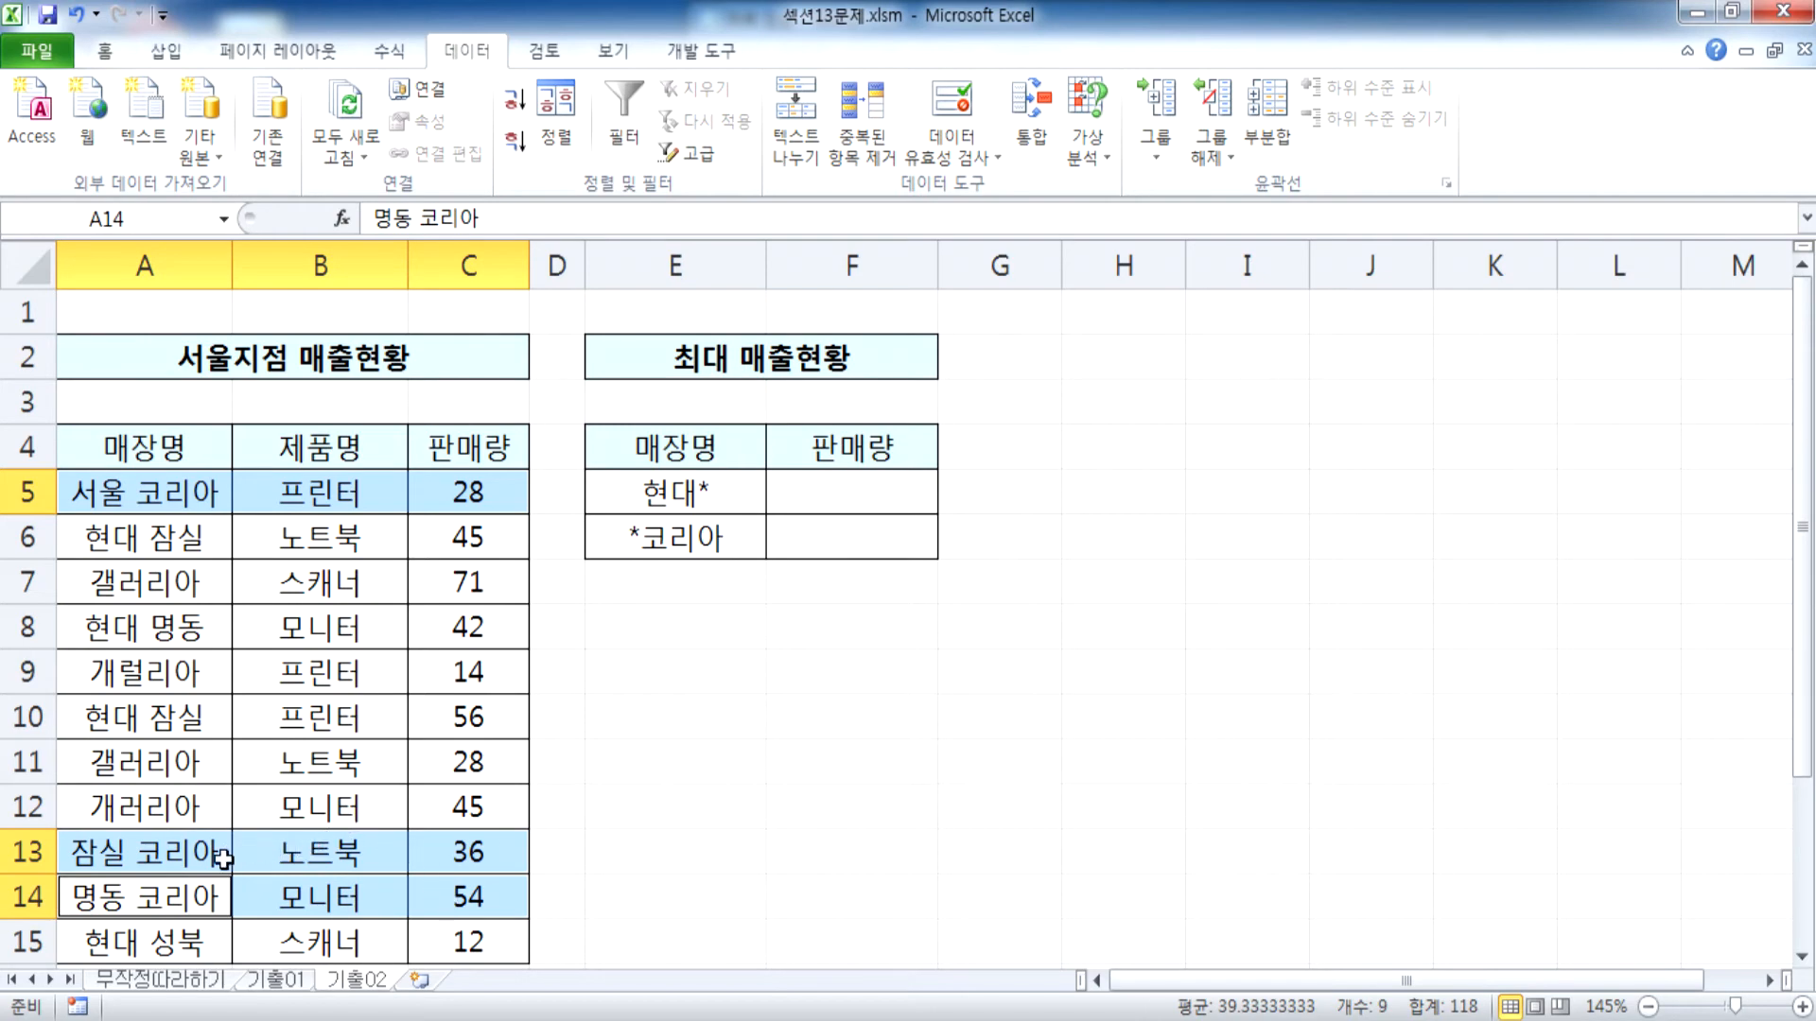
{"action": "scroll", "coordinate": [208, 860], "scroll_direction": "down", "scroll_amount": 1}
{"action": "scroll", "coordinate": [235, 842], "scroll_direction": "up", "scroll_amount": 1}
{"action": "left_click", "coordinate": [845, 544]}
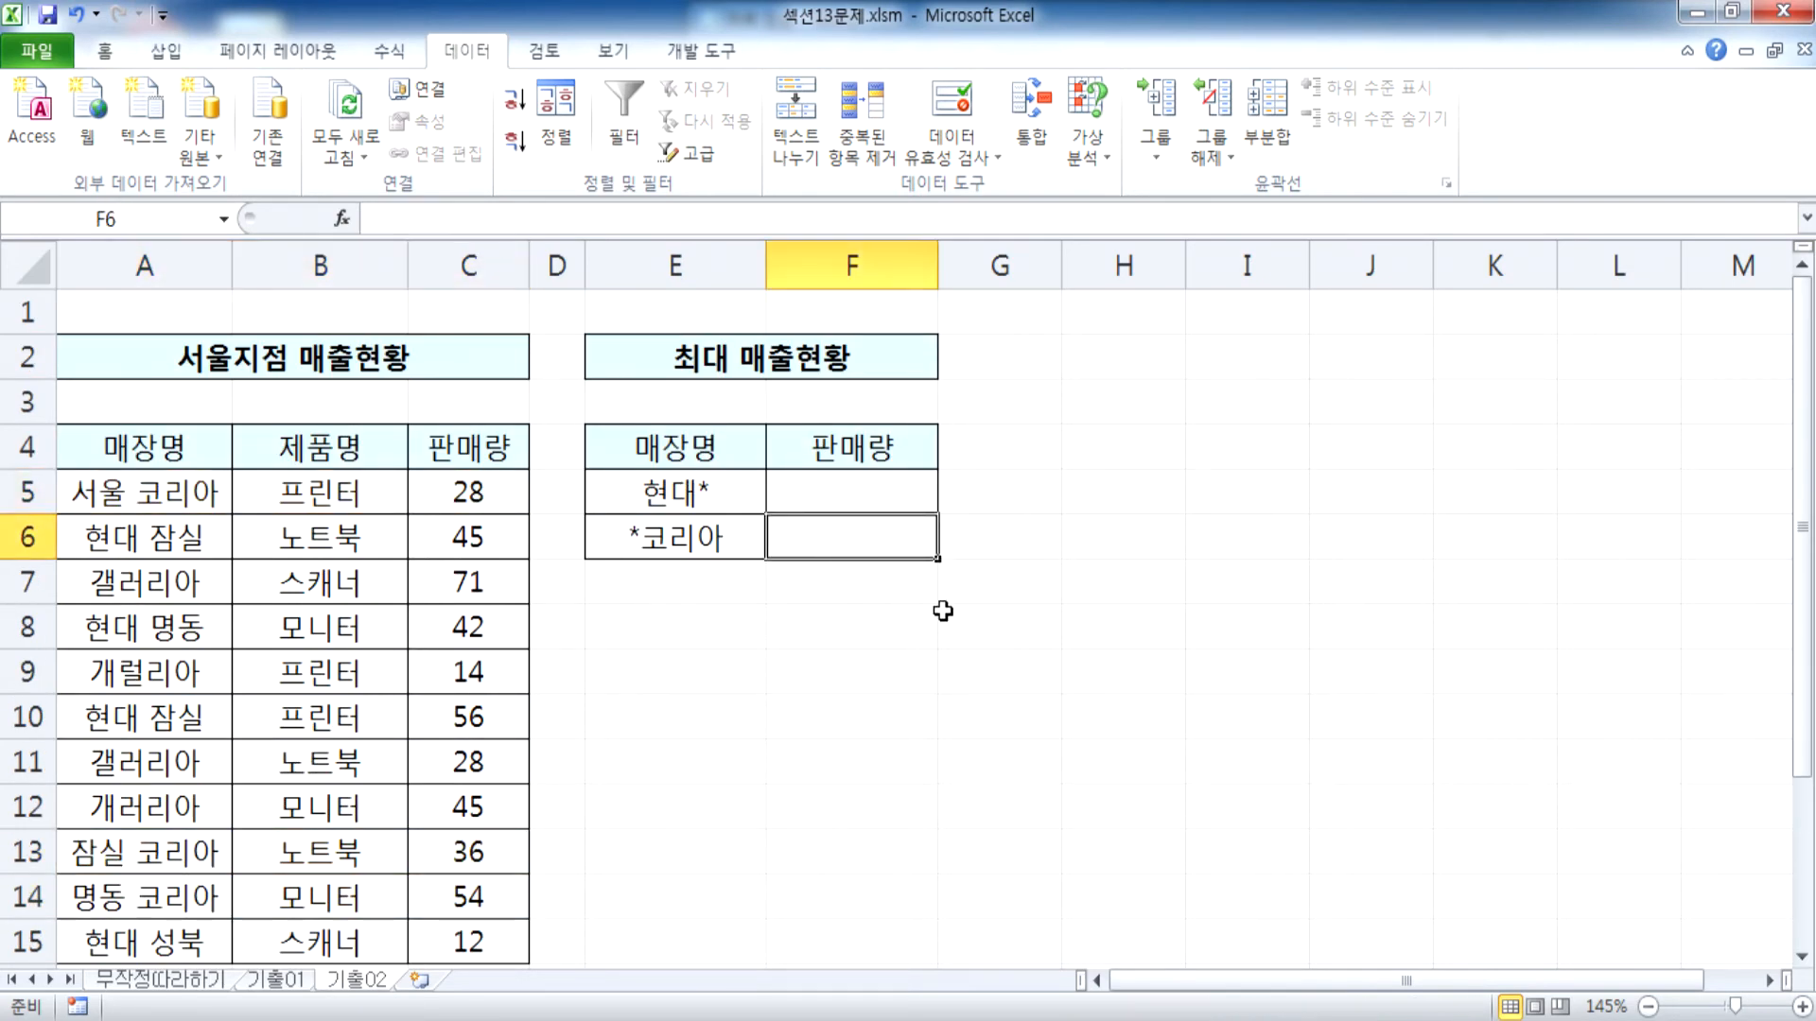
Start Consolidate for E4:F6 with the 합계 function and add A5:C15 as the reference range
{"action": "left_click_drag", "start_coordinate": [718, 458], "coordinate": [833, 542]}
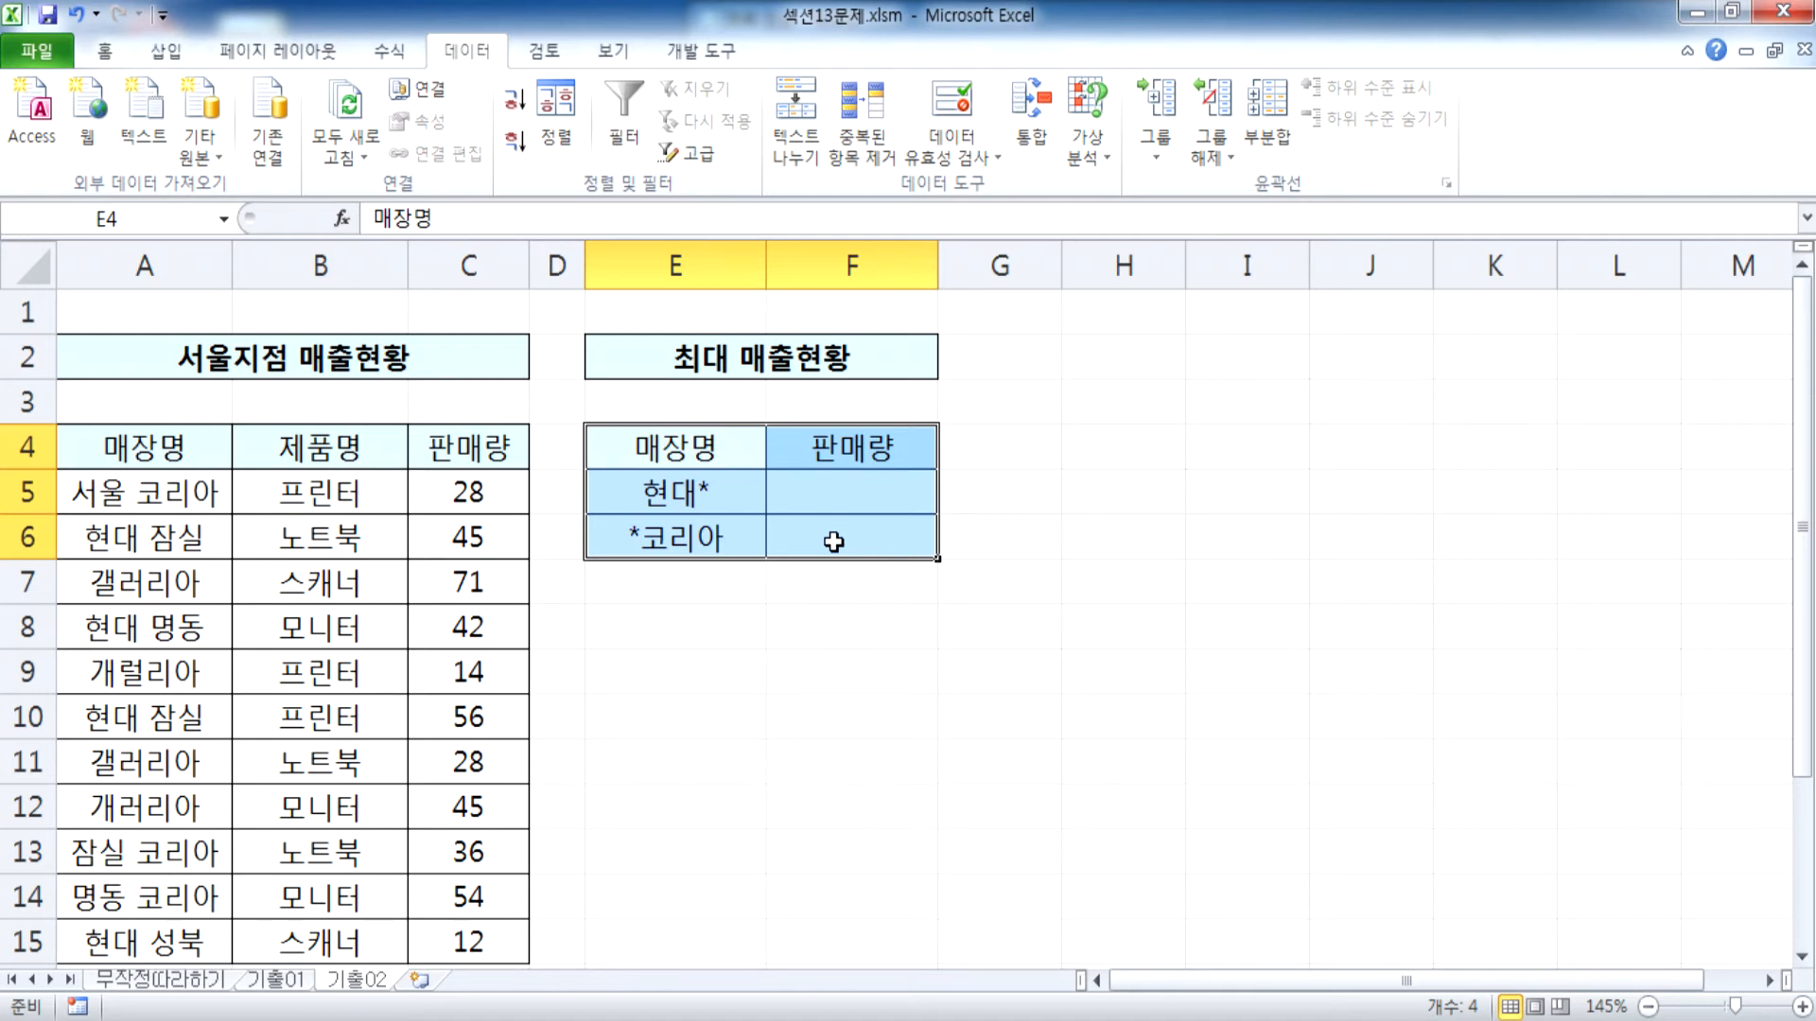
{"action": "left_click", "coordinate": [1022, 118]}
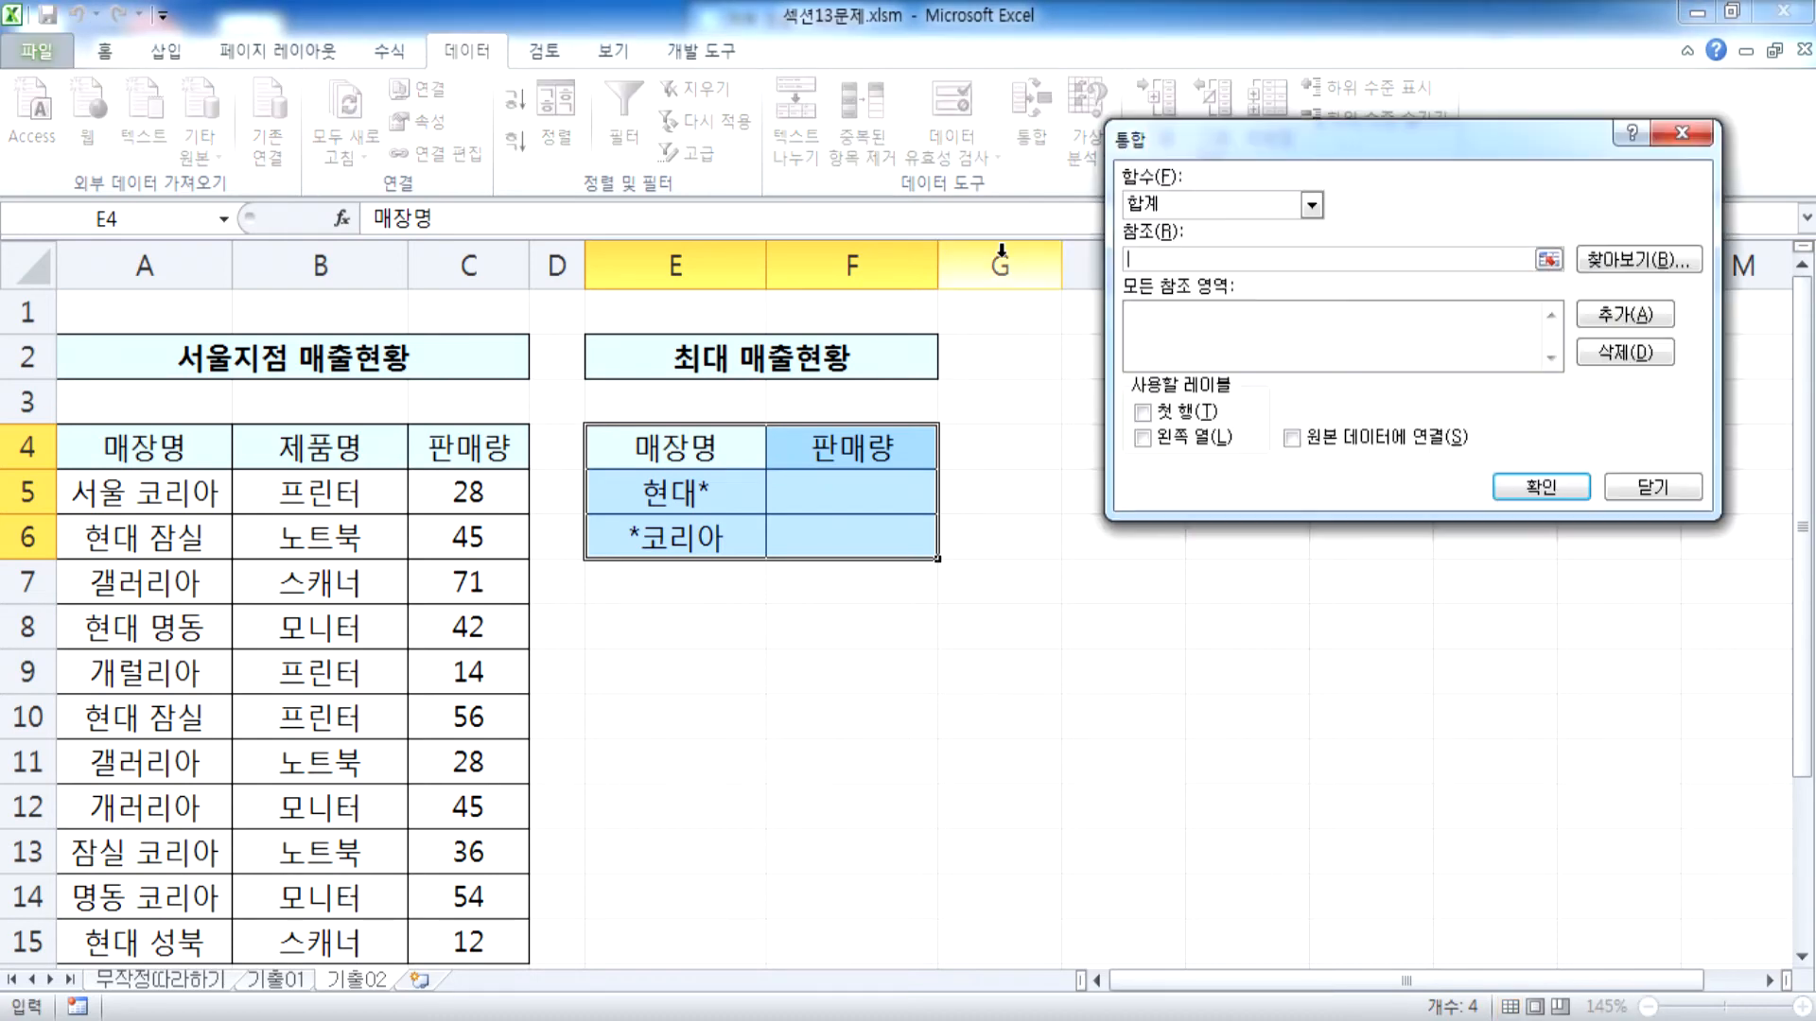
{"action": "left_click_drag", "start_coordinate": [1163, 139], "coordinate": [1022, 105]}
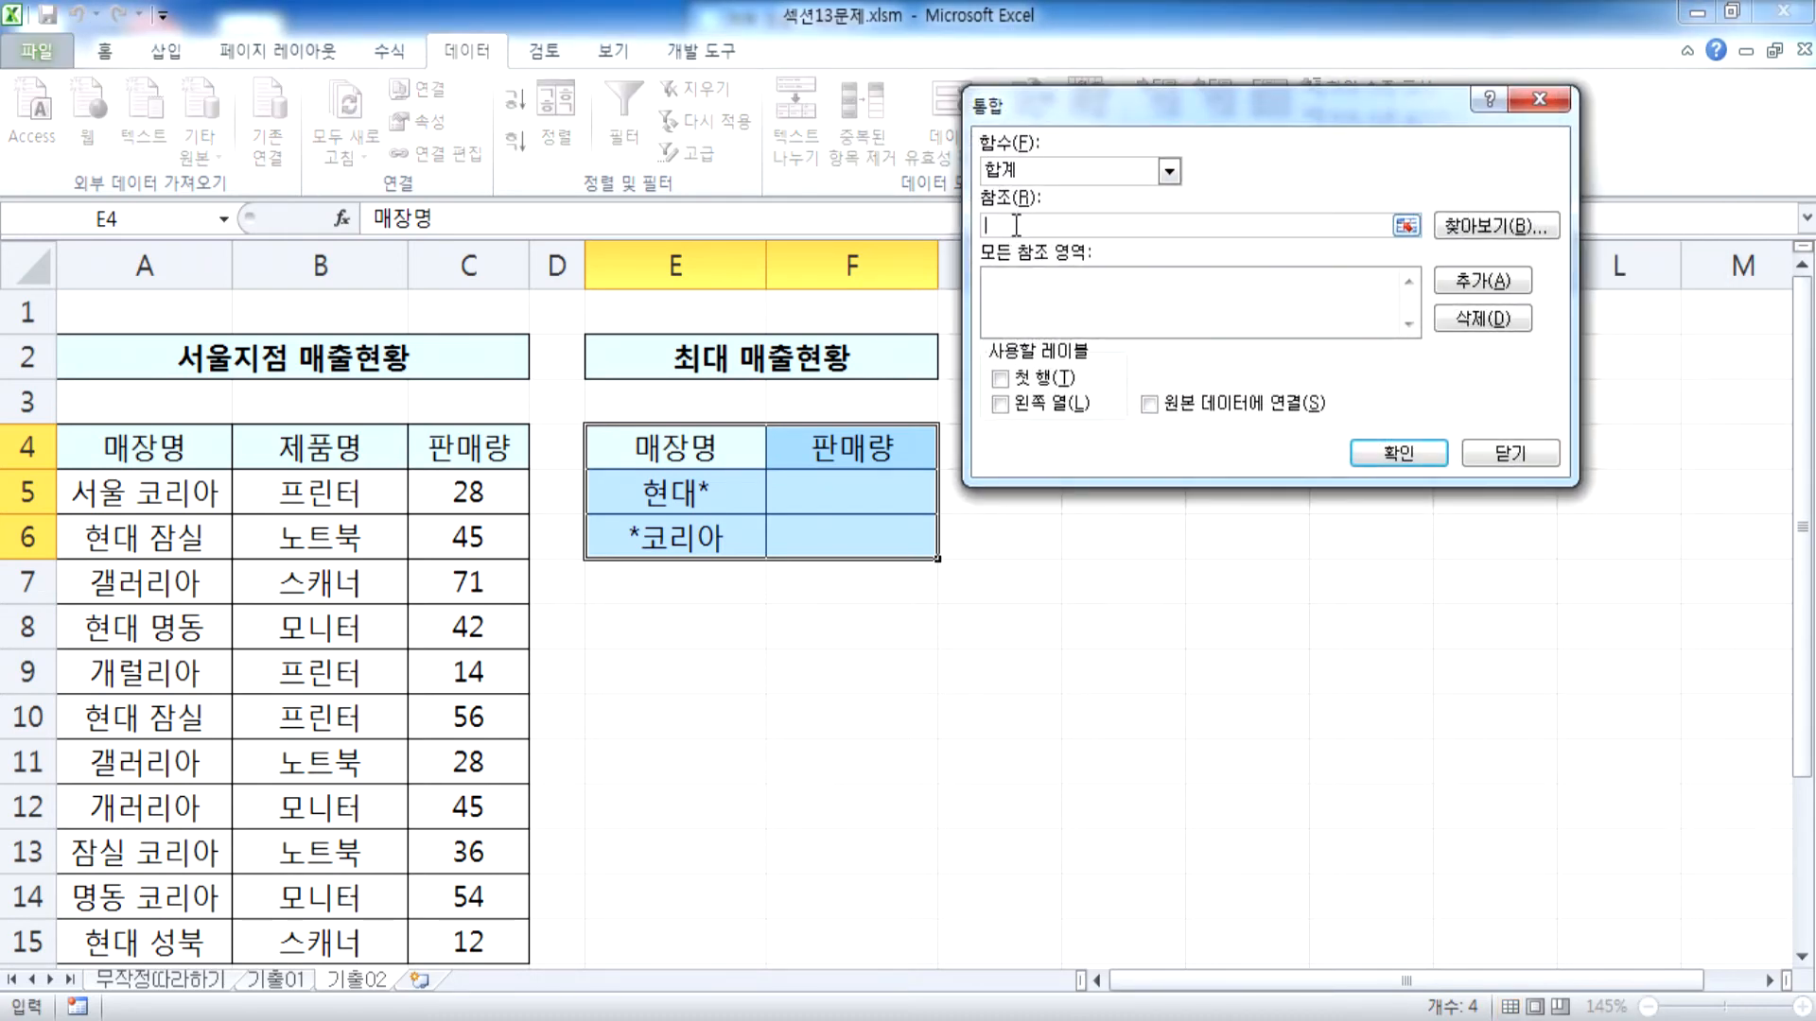
{"action": "left_click_drag", "start_coordinate": [144, 497], "coordinate": [416, 799]}
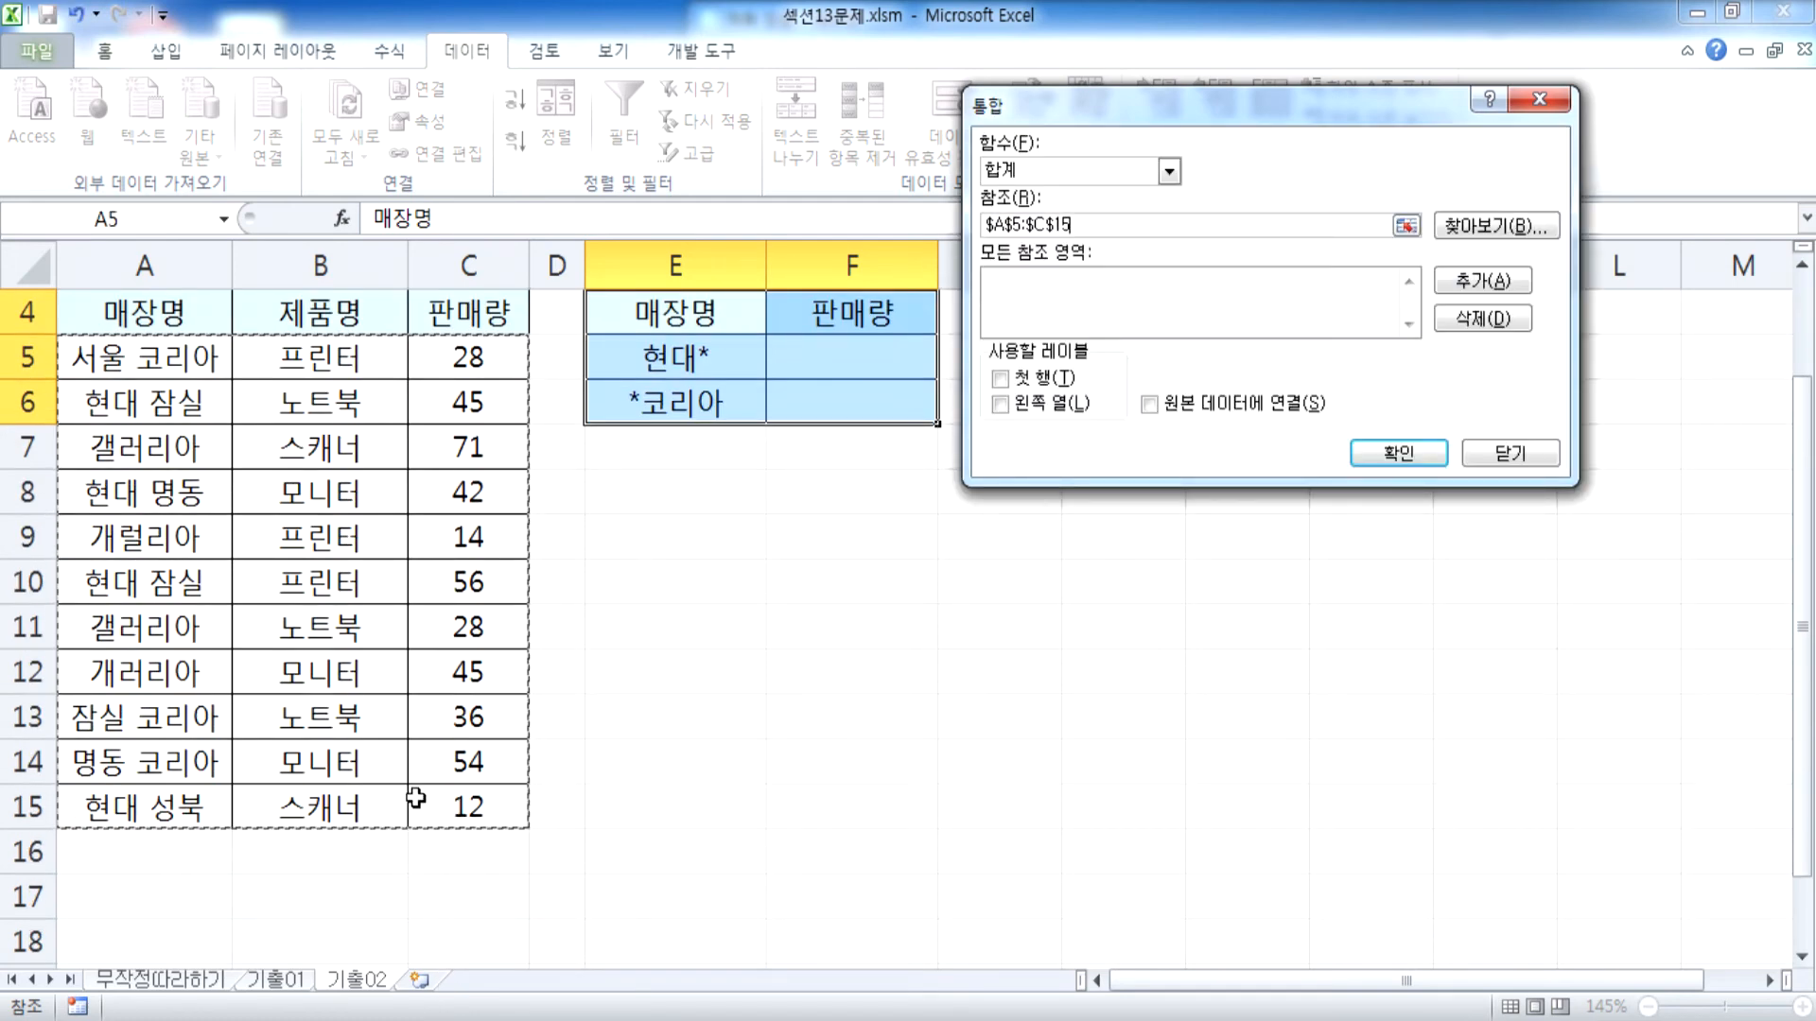
{"action": "left_click", "coordinate": [1483, 280]}
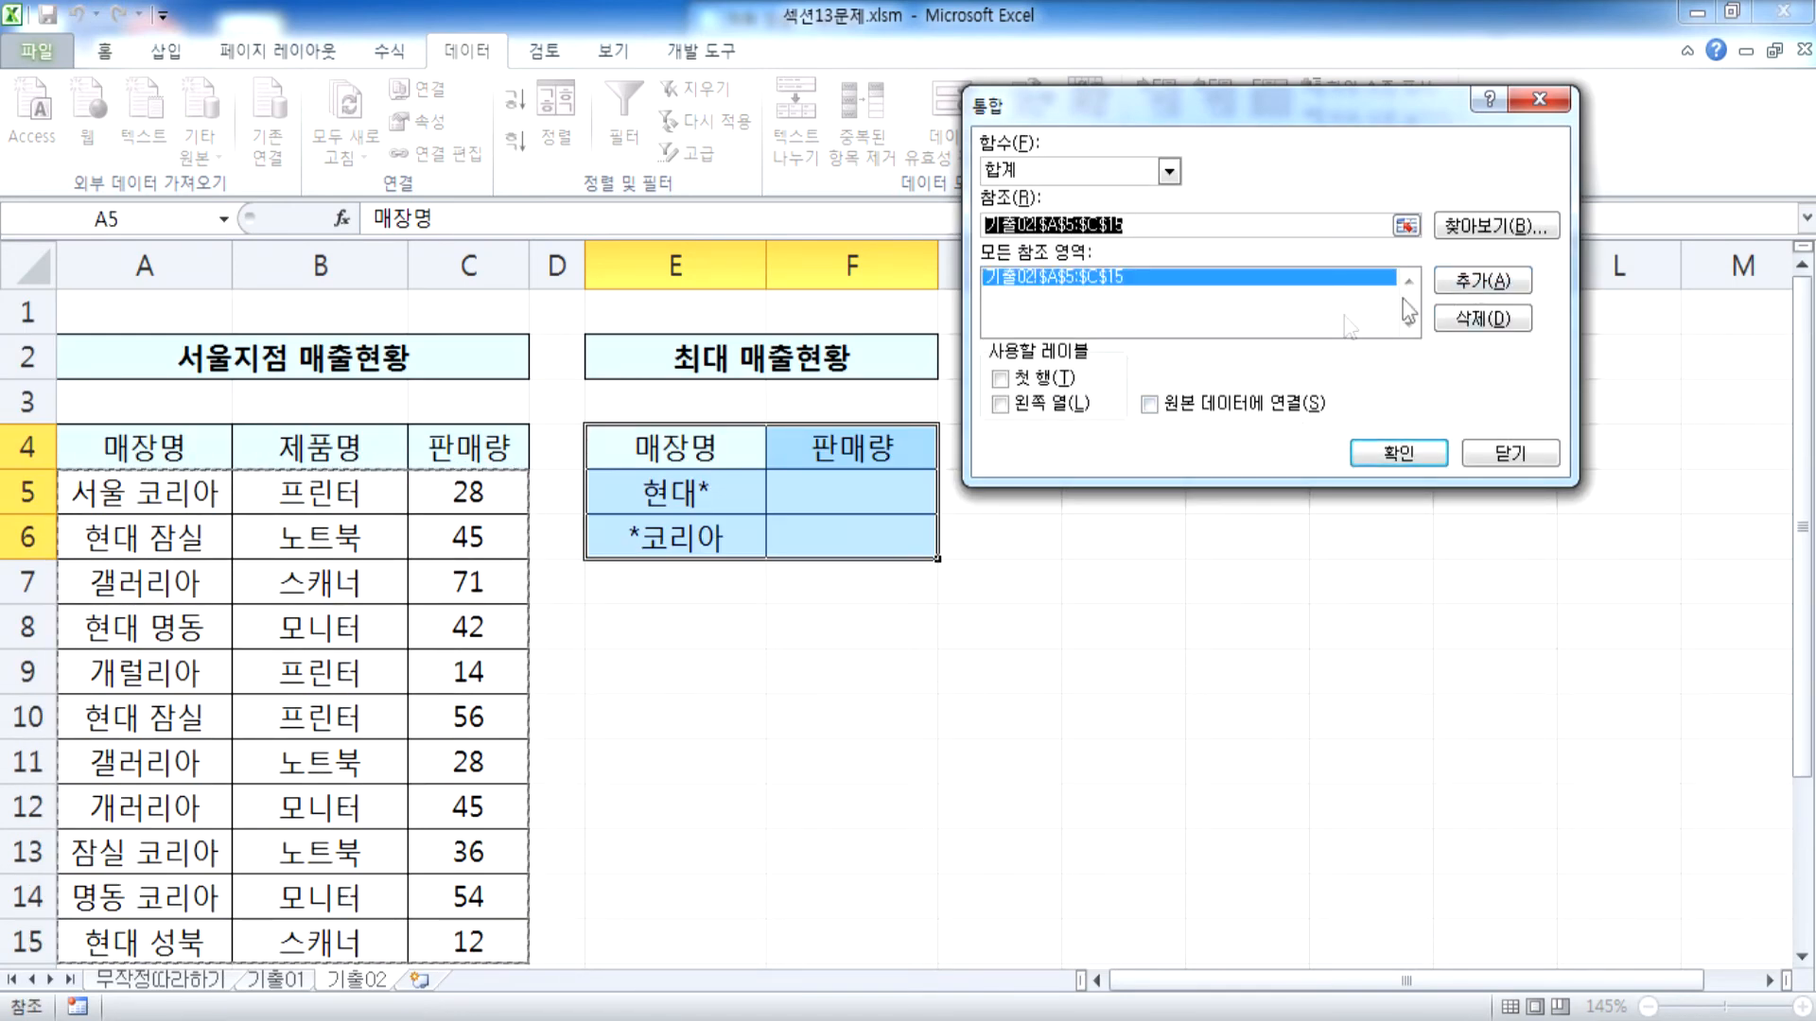
Use both 첫 행 and 왼쪽 열 as labels and try to run the consolidation
{"action": "left_click", "coordinate": [1000, 379]}
{"action": "left_click", "coordinate": [1045, 405]}
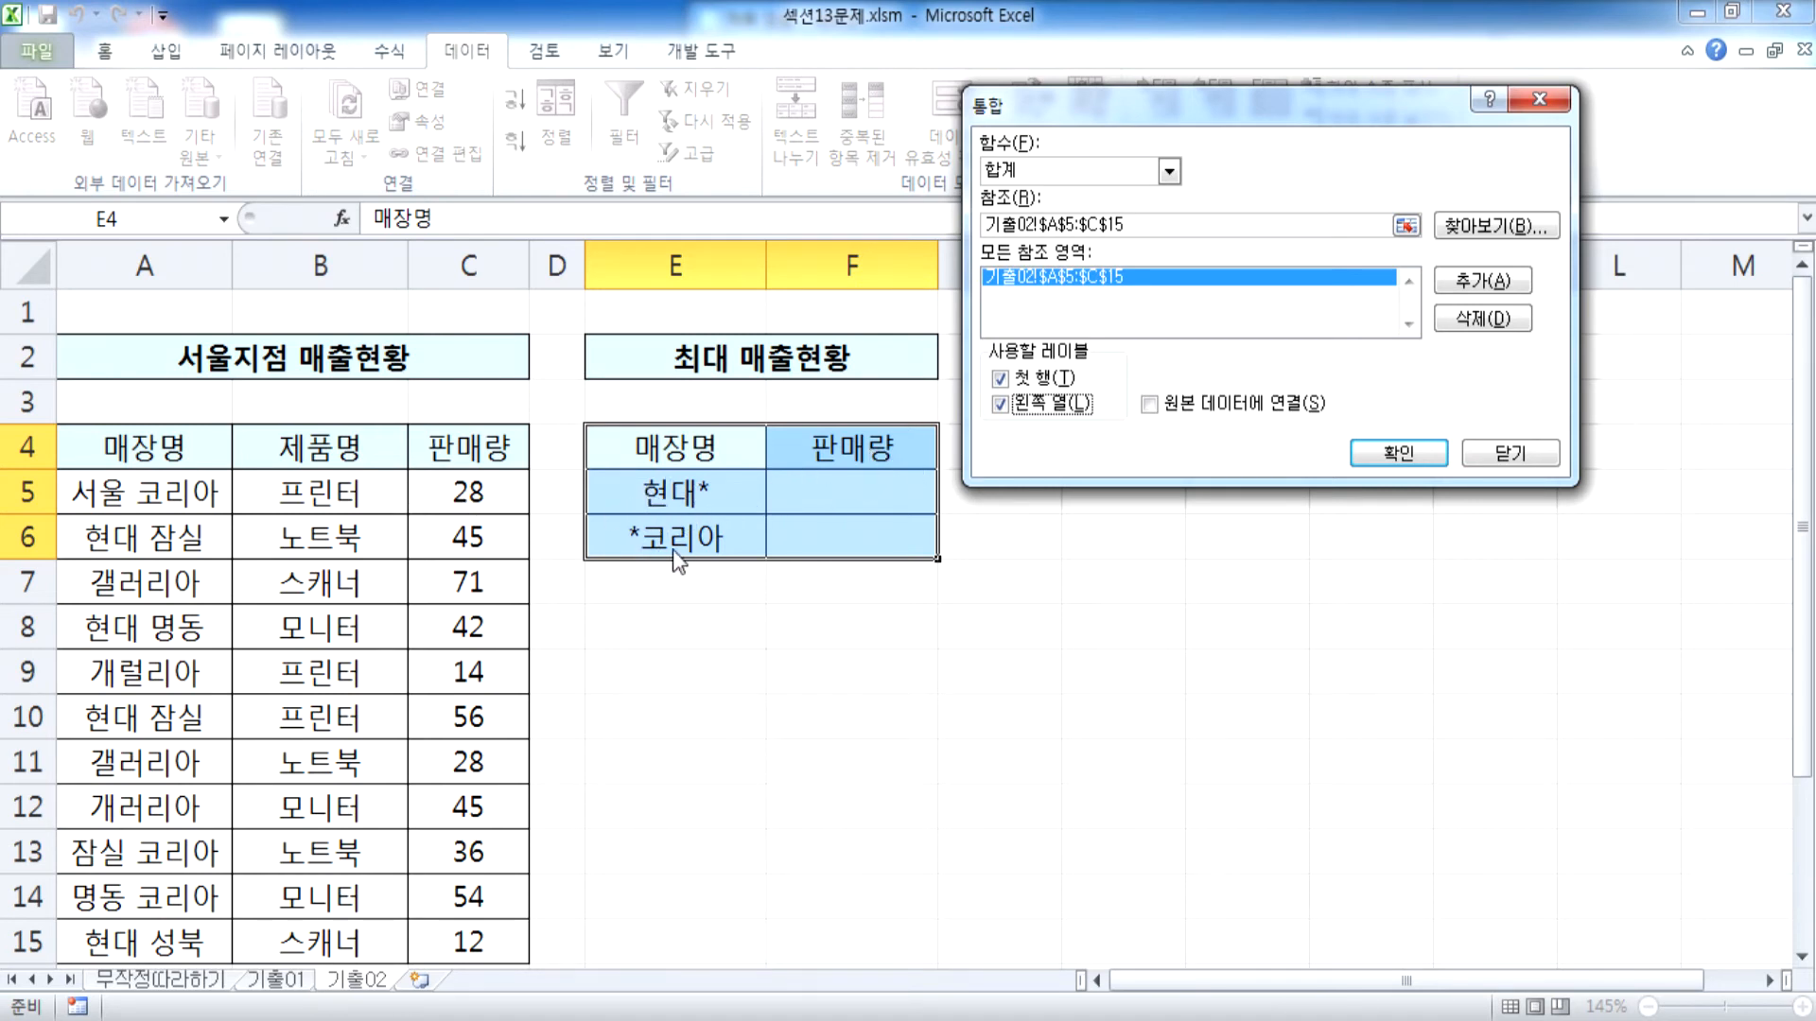
{"action": "left_click", "coordinate": [1393, 454]}
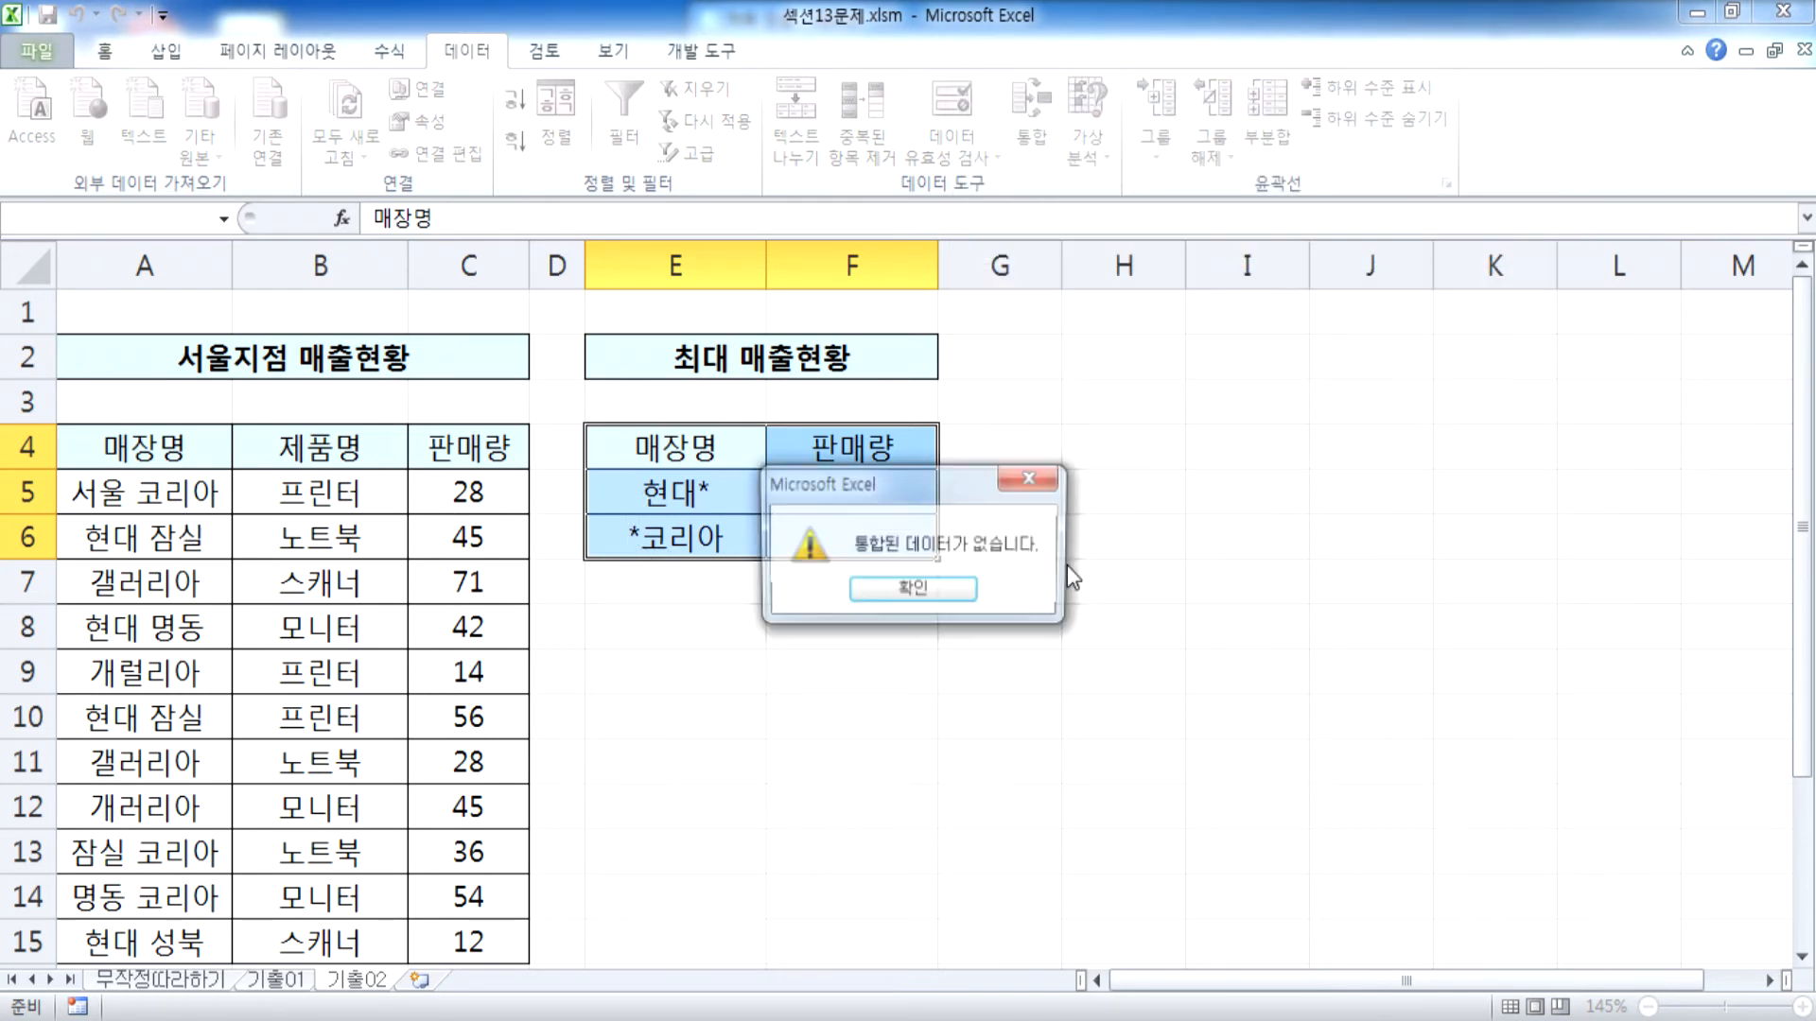
{"action": "left_click", "coordinate": [892, 597]}
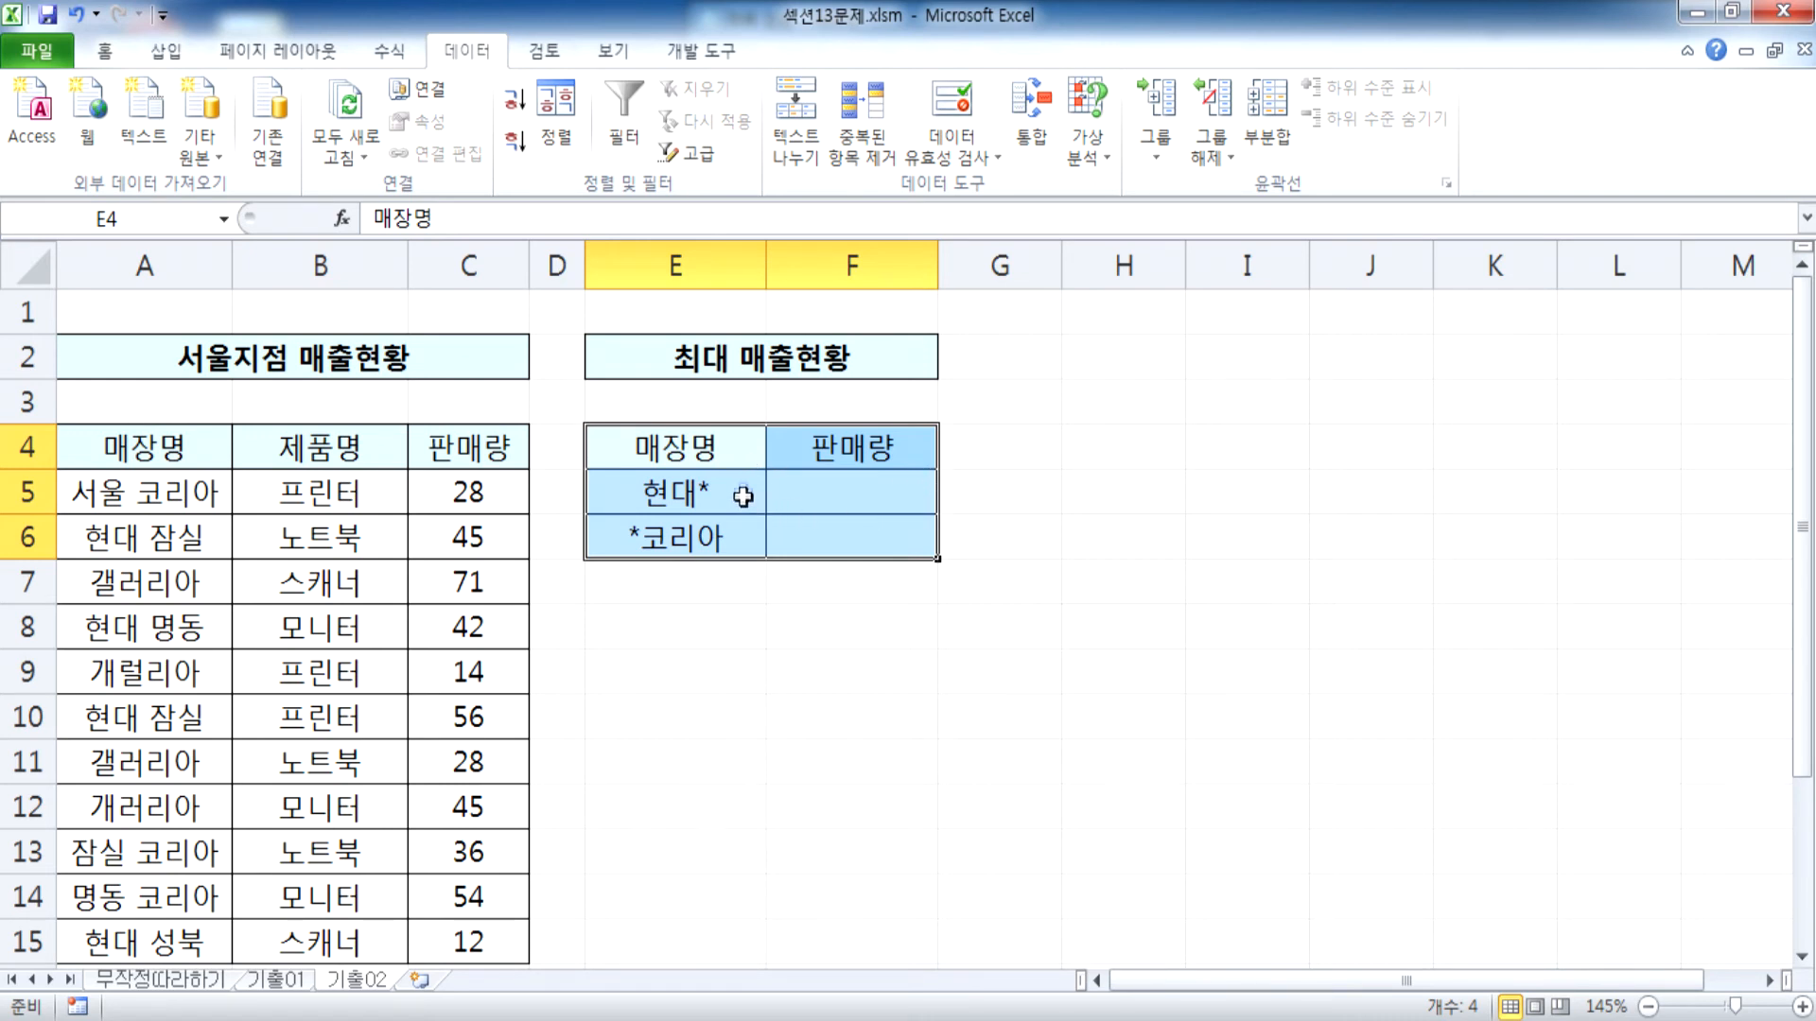
Check the source range PivotTable proposes for the 서울지점 매출현황 table without creating a pivot table
{"action": "left_click", "coordinate": [406, 512]}
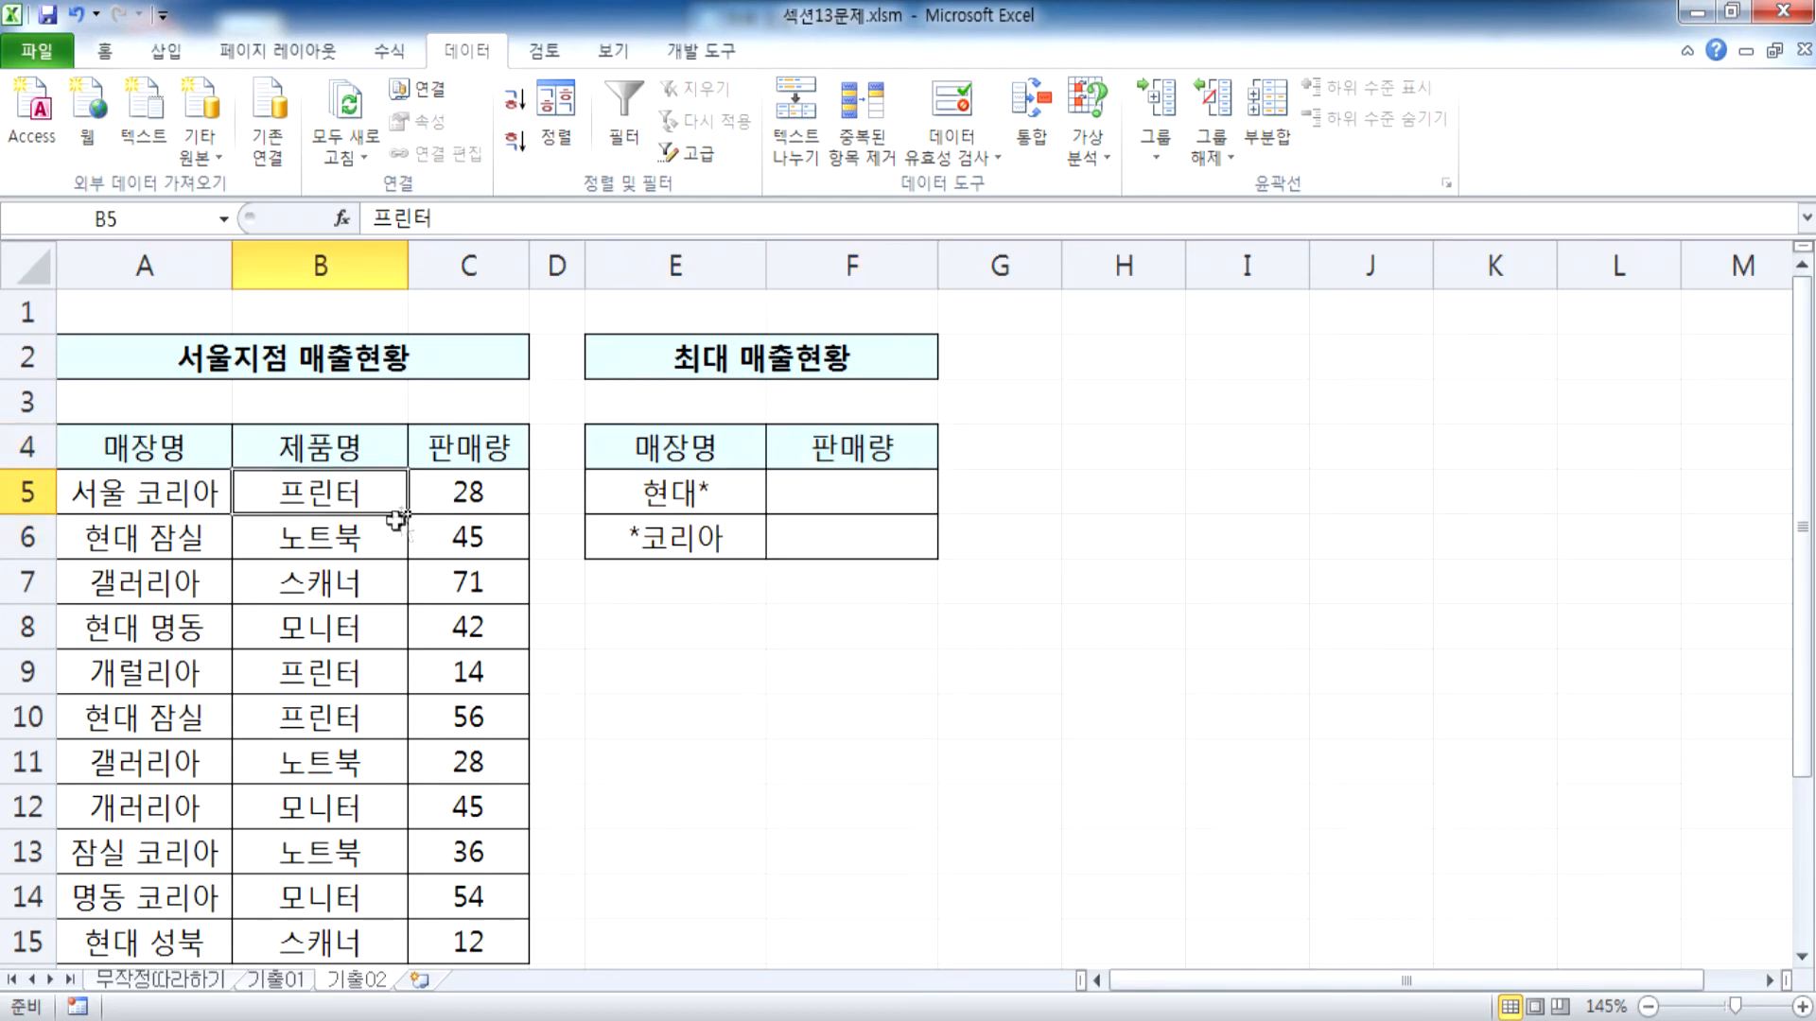
{"action": "left_click", "coordinate": [142, 53]}
{"action": "left_click", "coordinate": [40, 102]}
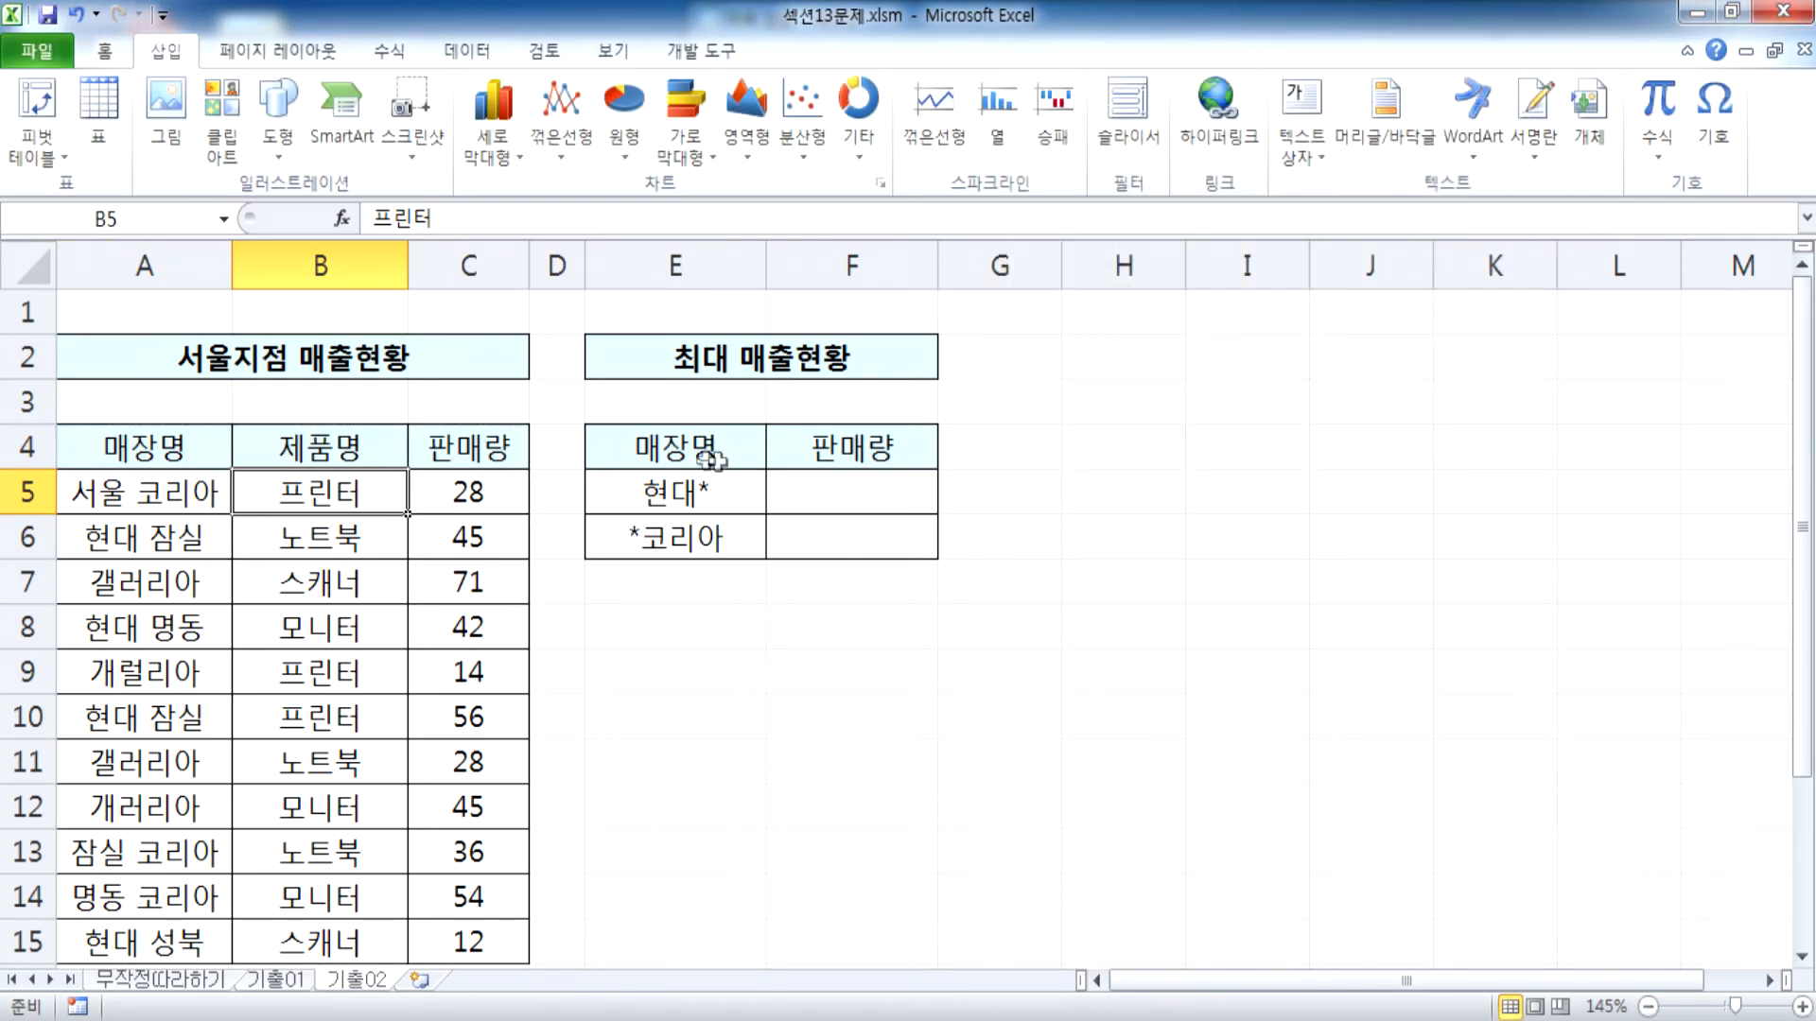
Reopen Consolidate for E4:F6 and delete the 기출02!$A$5:$C$15 reference
{"action": "left_click_drag", "start_coordinate": [713, 454], "coordinate": [831, 519]}
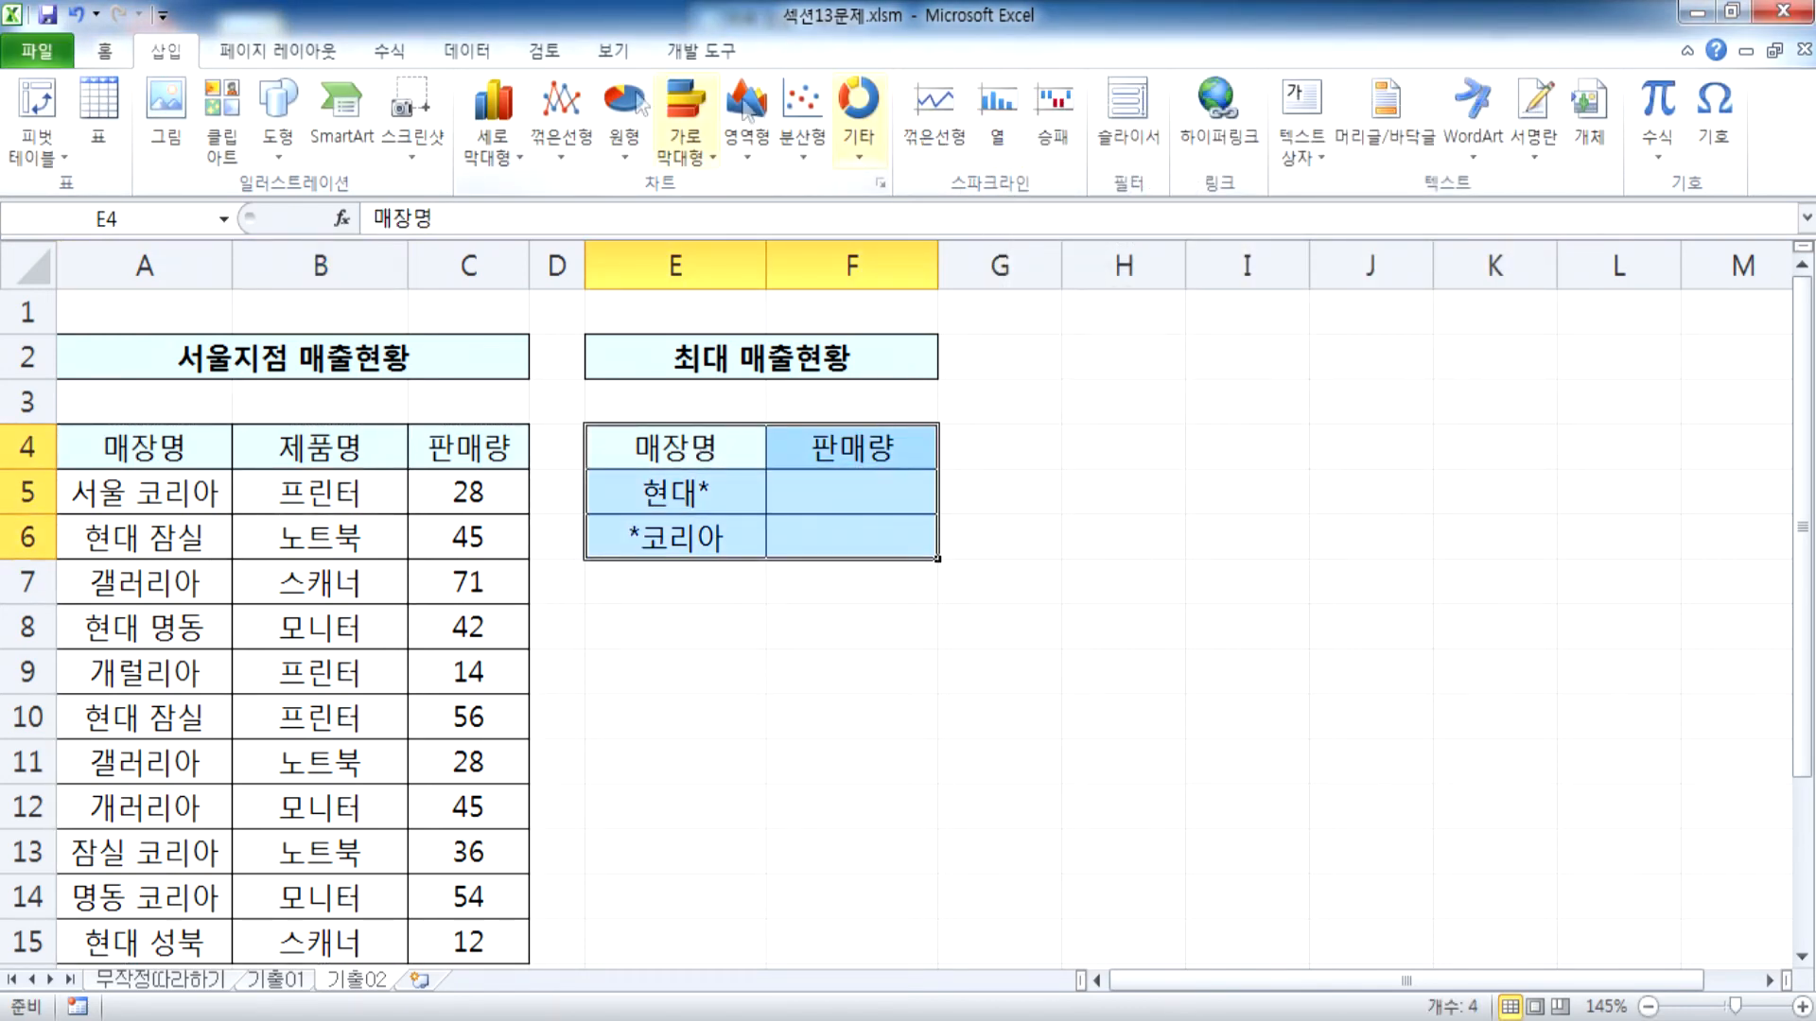
{"action": "left_click", "coordinate": [467, 51]}
{"action": "left_click", "coordinate": [1032, 121]}
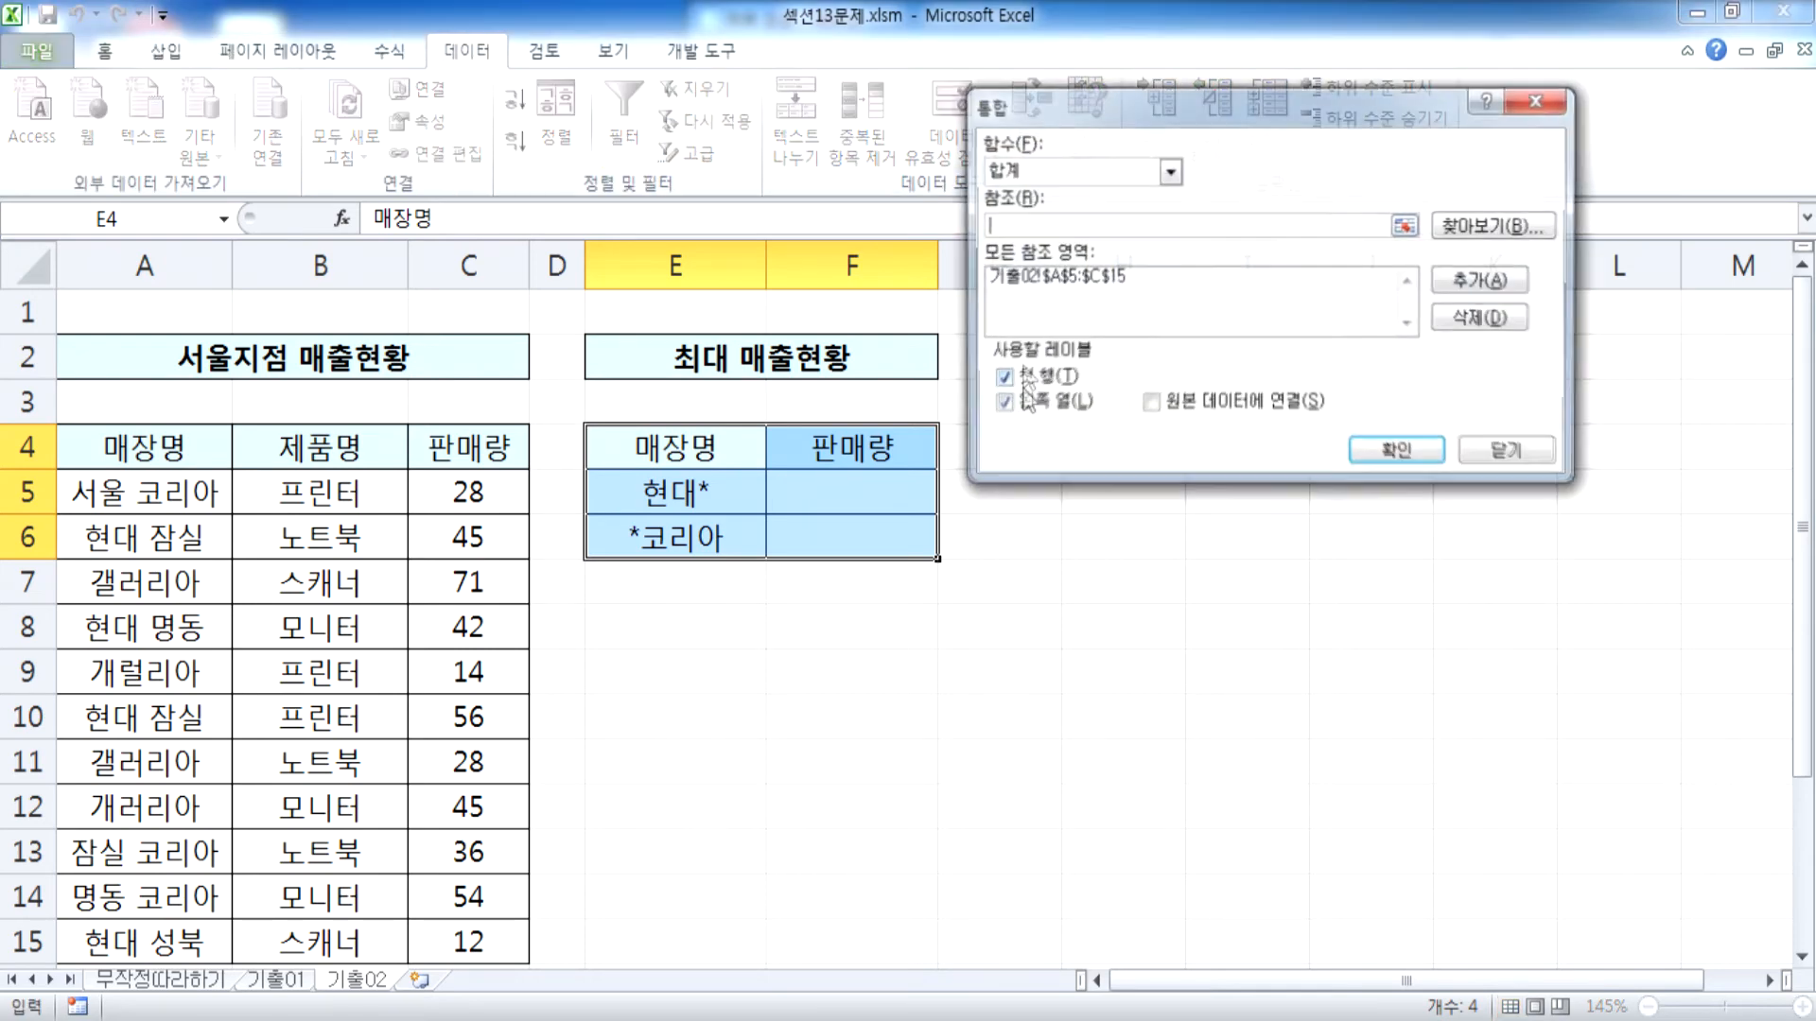
{"action": "left_click", "coordinate": [1134, 276]}
{"action": "left_click", "coordinate": [1482, 319]}
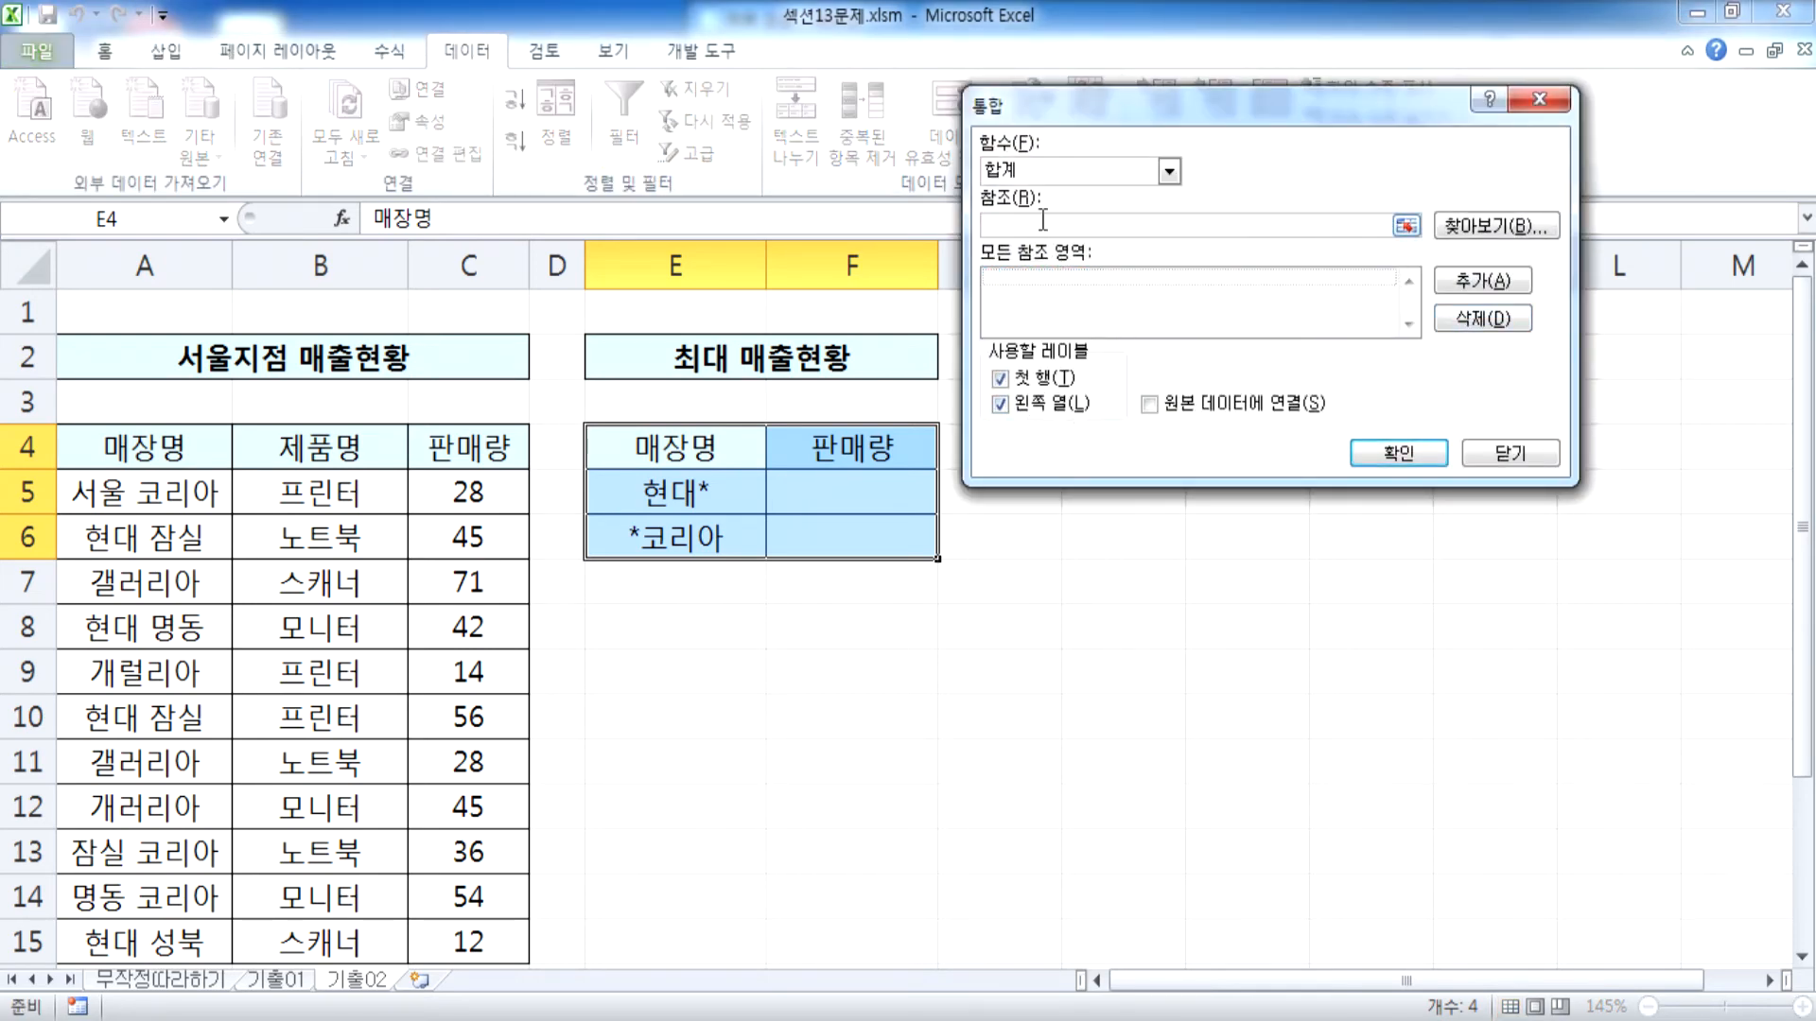
Add the sales table with its header row, A4:C15, as the consolidation reference for E4:F6
{"action": "left_click_drag", "start_coordinate": [135, 493], "coordinate": [470, 802]}
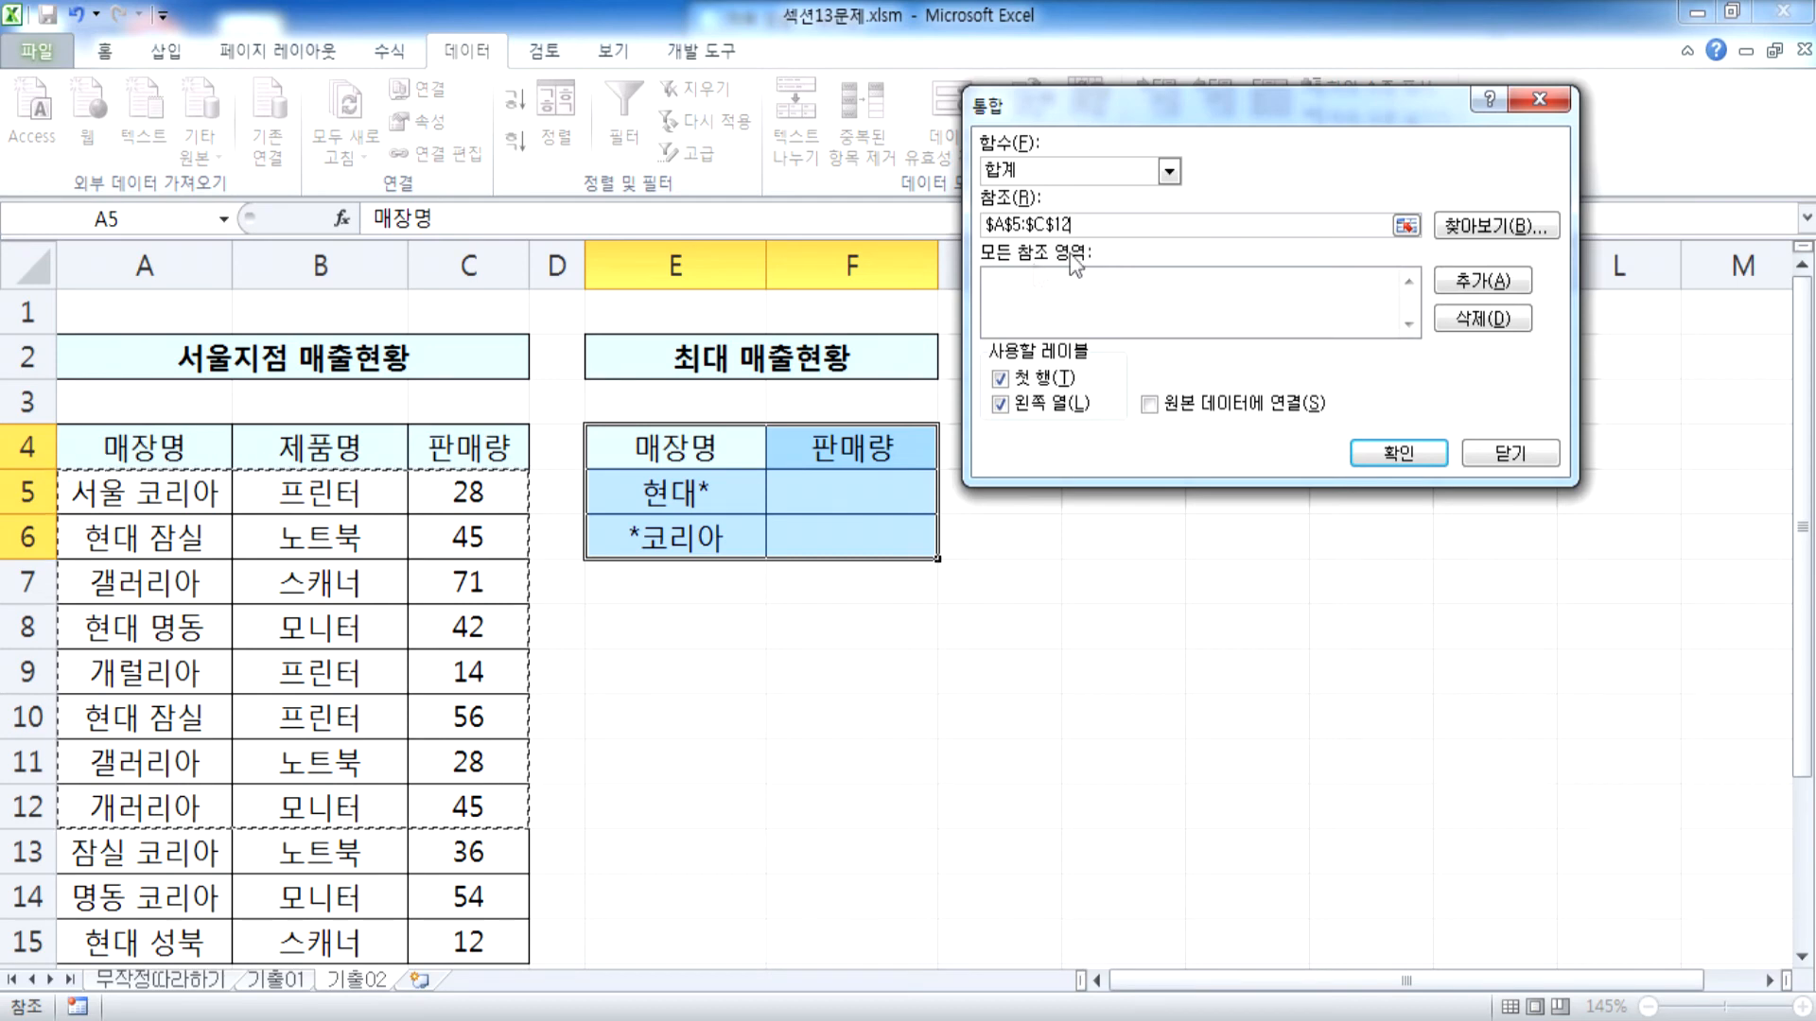
{"action": "left_click", "coordinate": [1499, 456]}
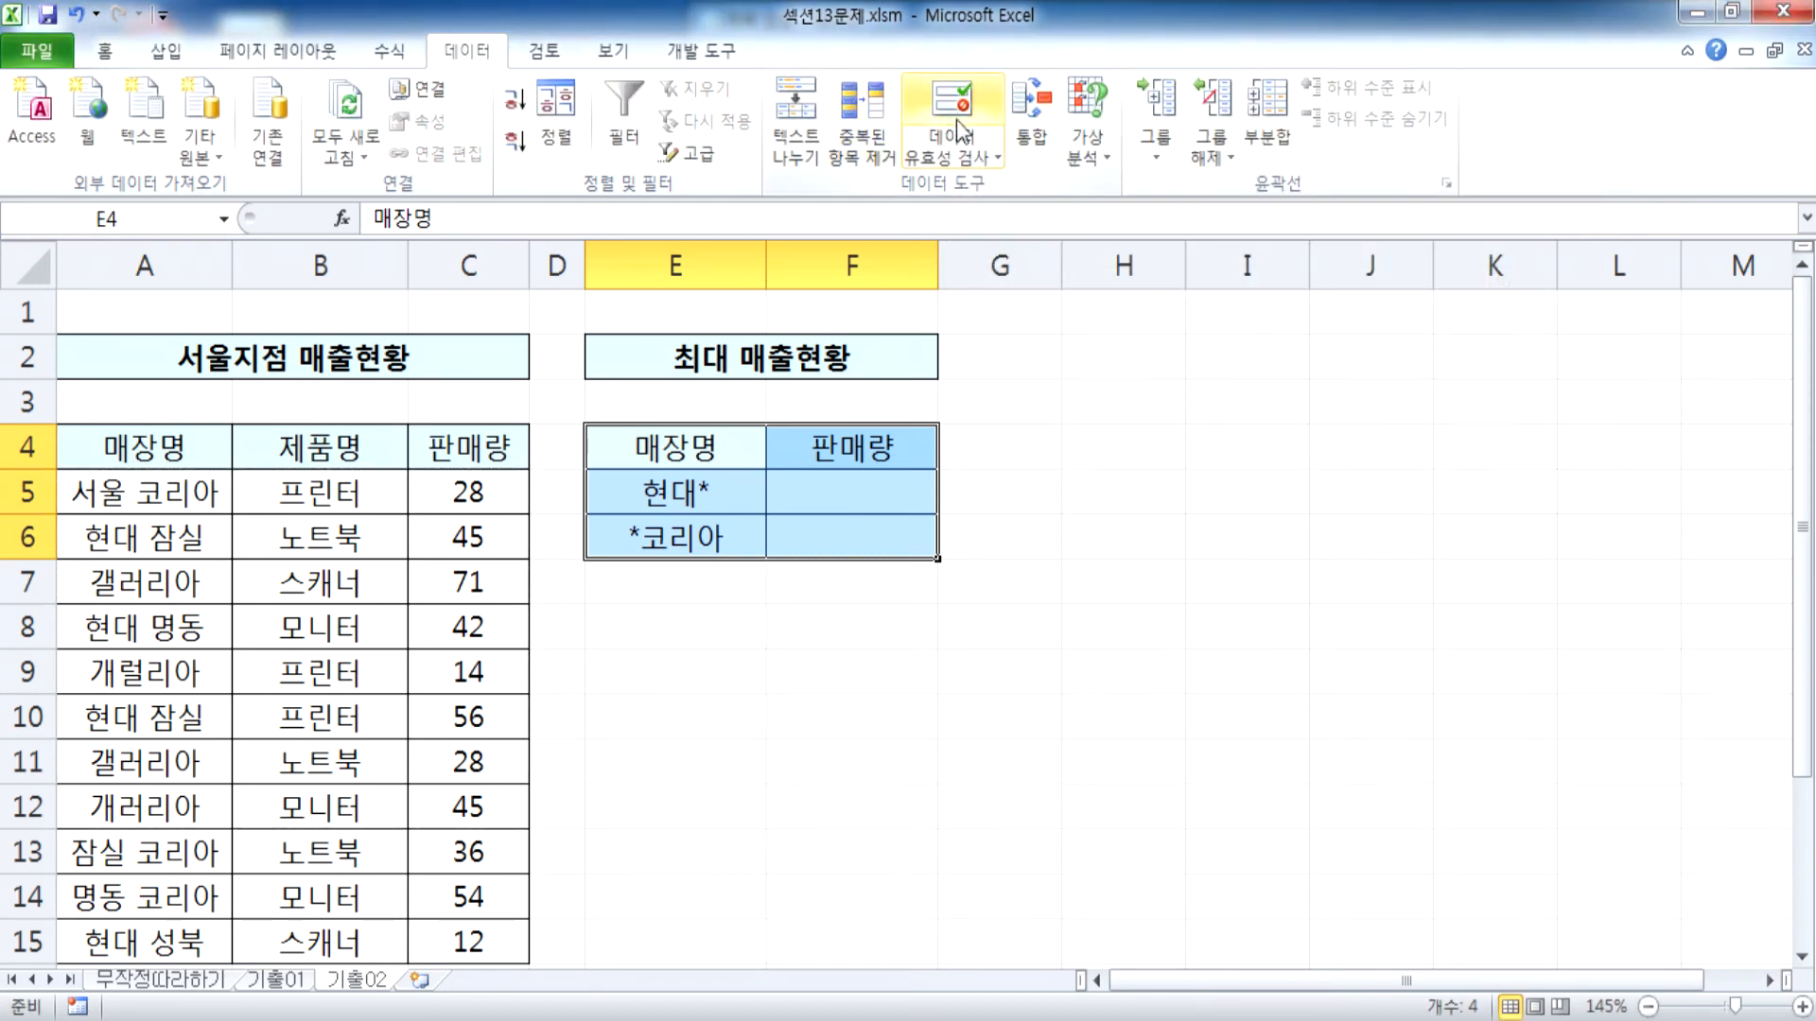
{"action": "left_click", "coordinate": [1035, 127]}
{"action": "left_click_drag", "start_coordinate": [172, 459], "coordinate": [481, 465]}
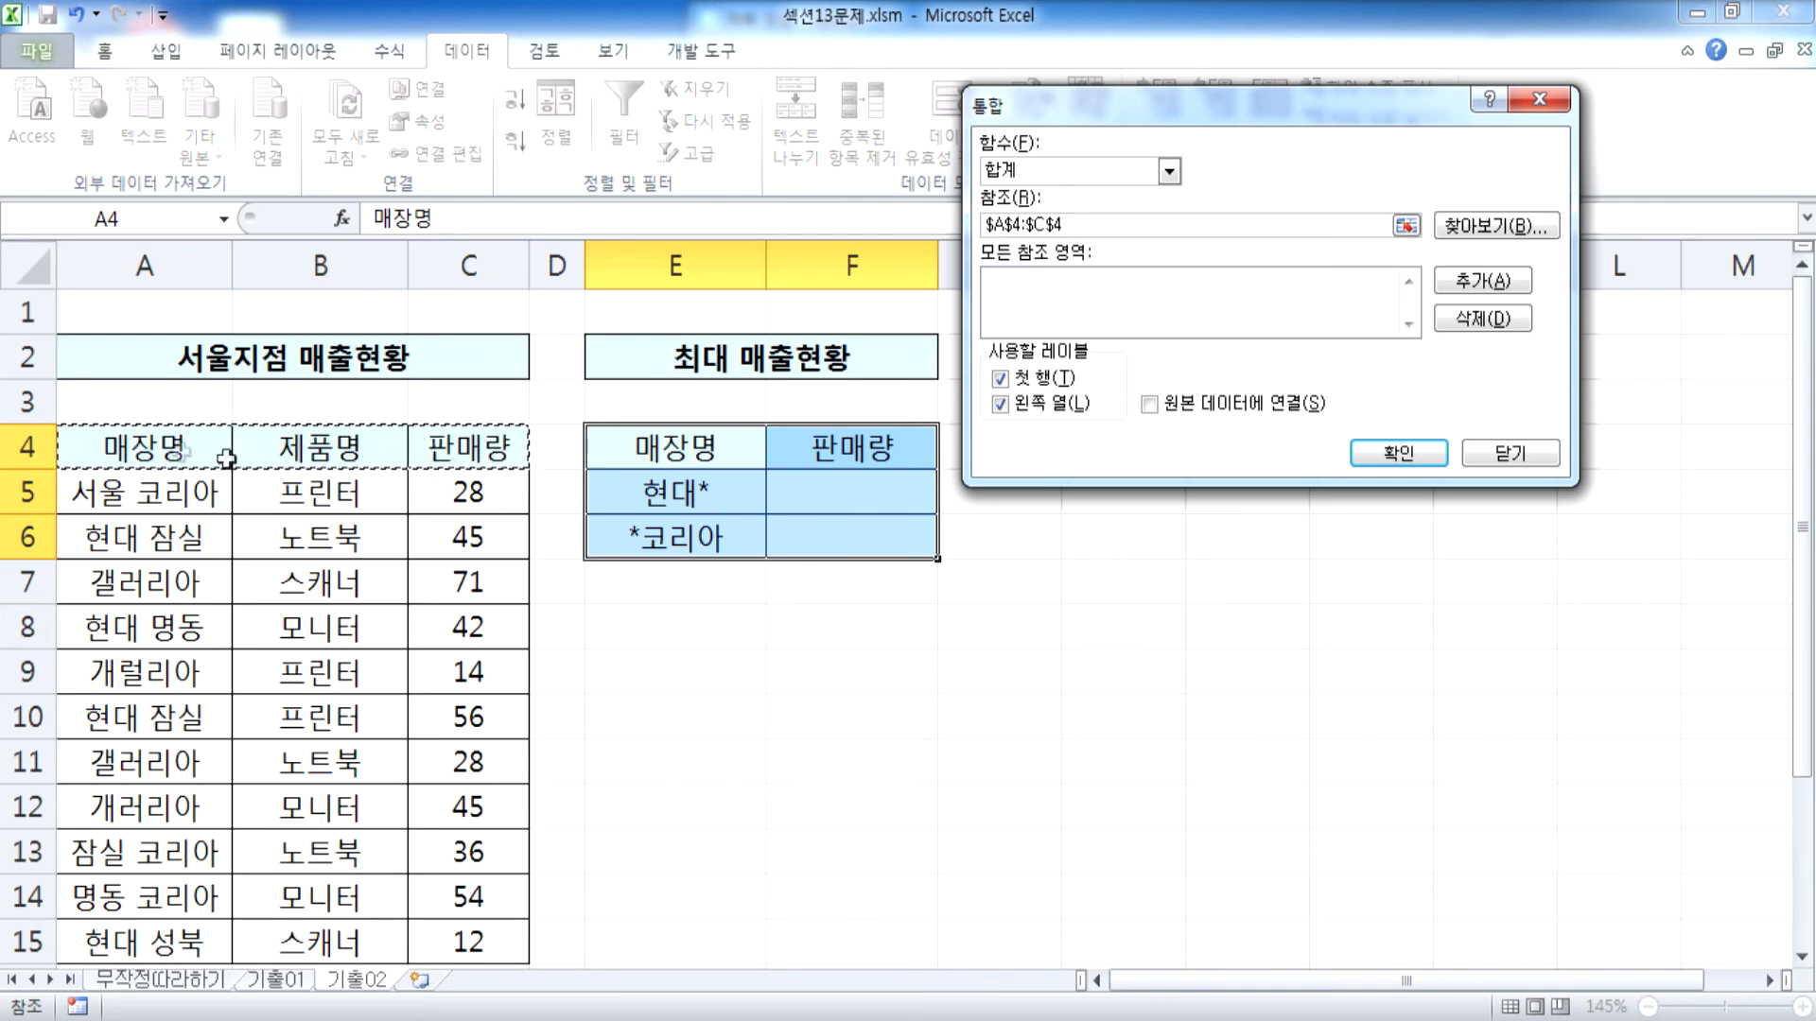
{"action": "left_click_drag", "start_coordinate": [109, 439], "coordinate": [486, 746]}
{"action": "left_click", "coordinate": [1463, 281]}
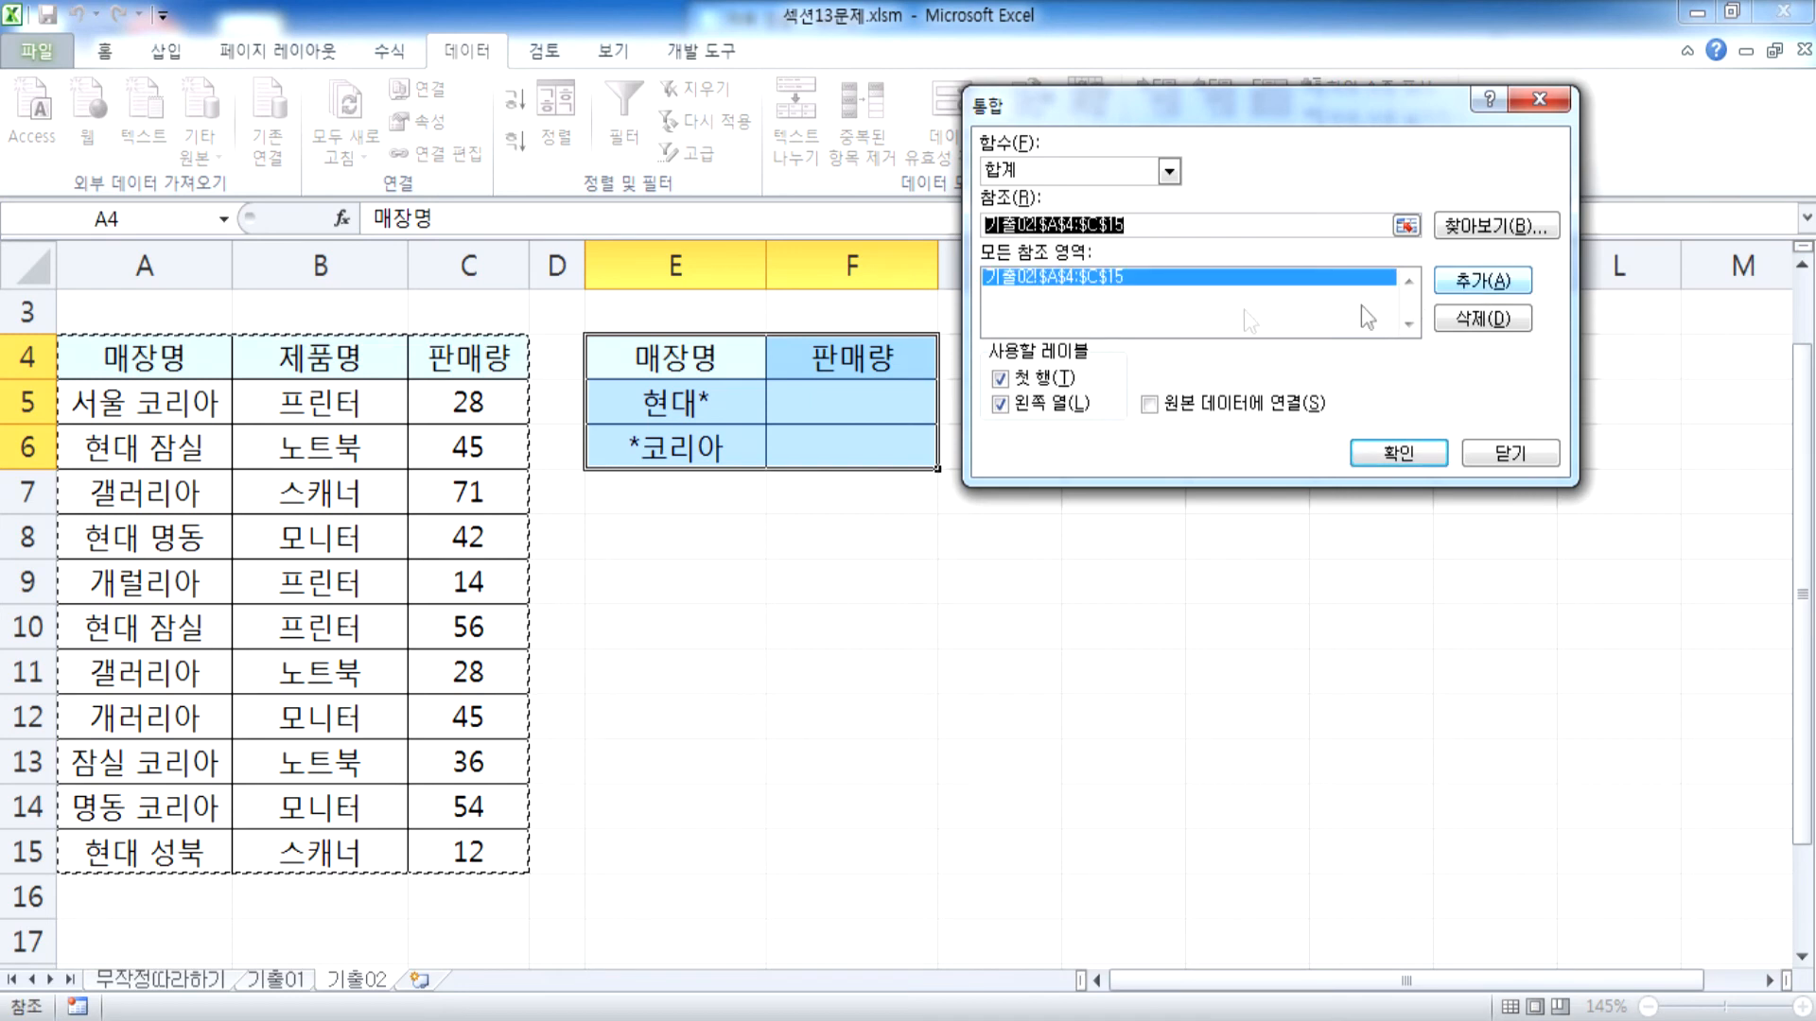
Run the 합계 consolidation into E4:F6 and check the 현대* total by selecting the 판매량 cells of all 현대 stores together
{"action": "left_click", "coordinate": [1388, 458]}
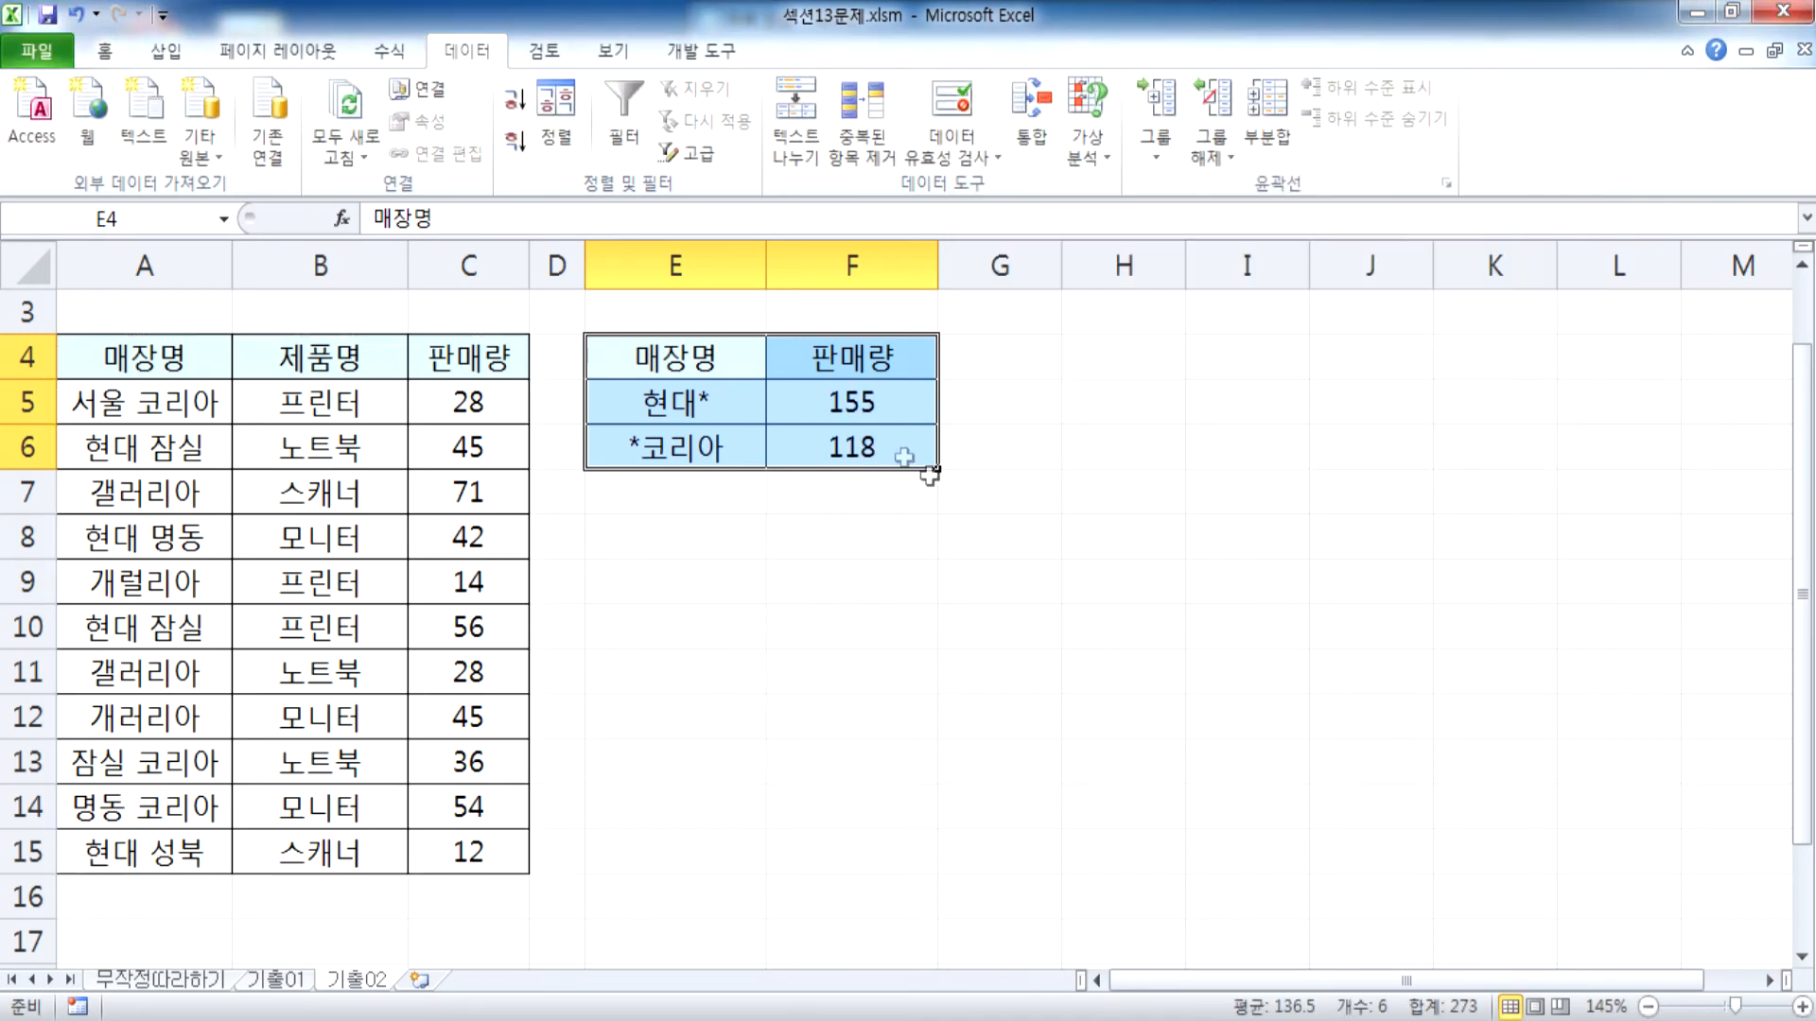
{"action": "left_click", "coordinate": [665, 404]}
{"action": "left_click", "coordinate": [464, 448]}
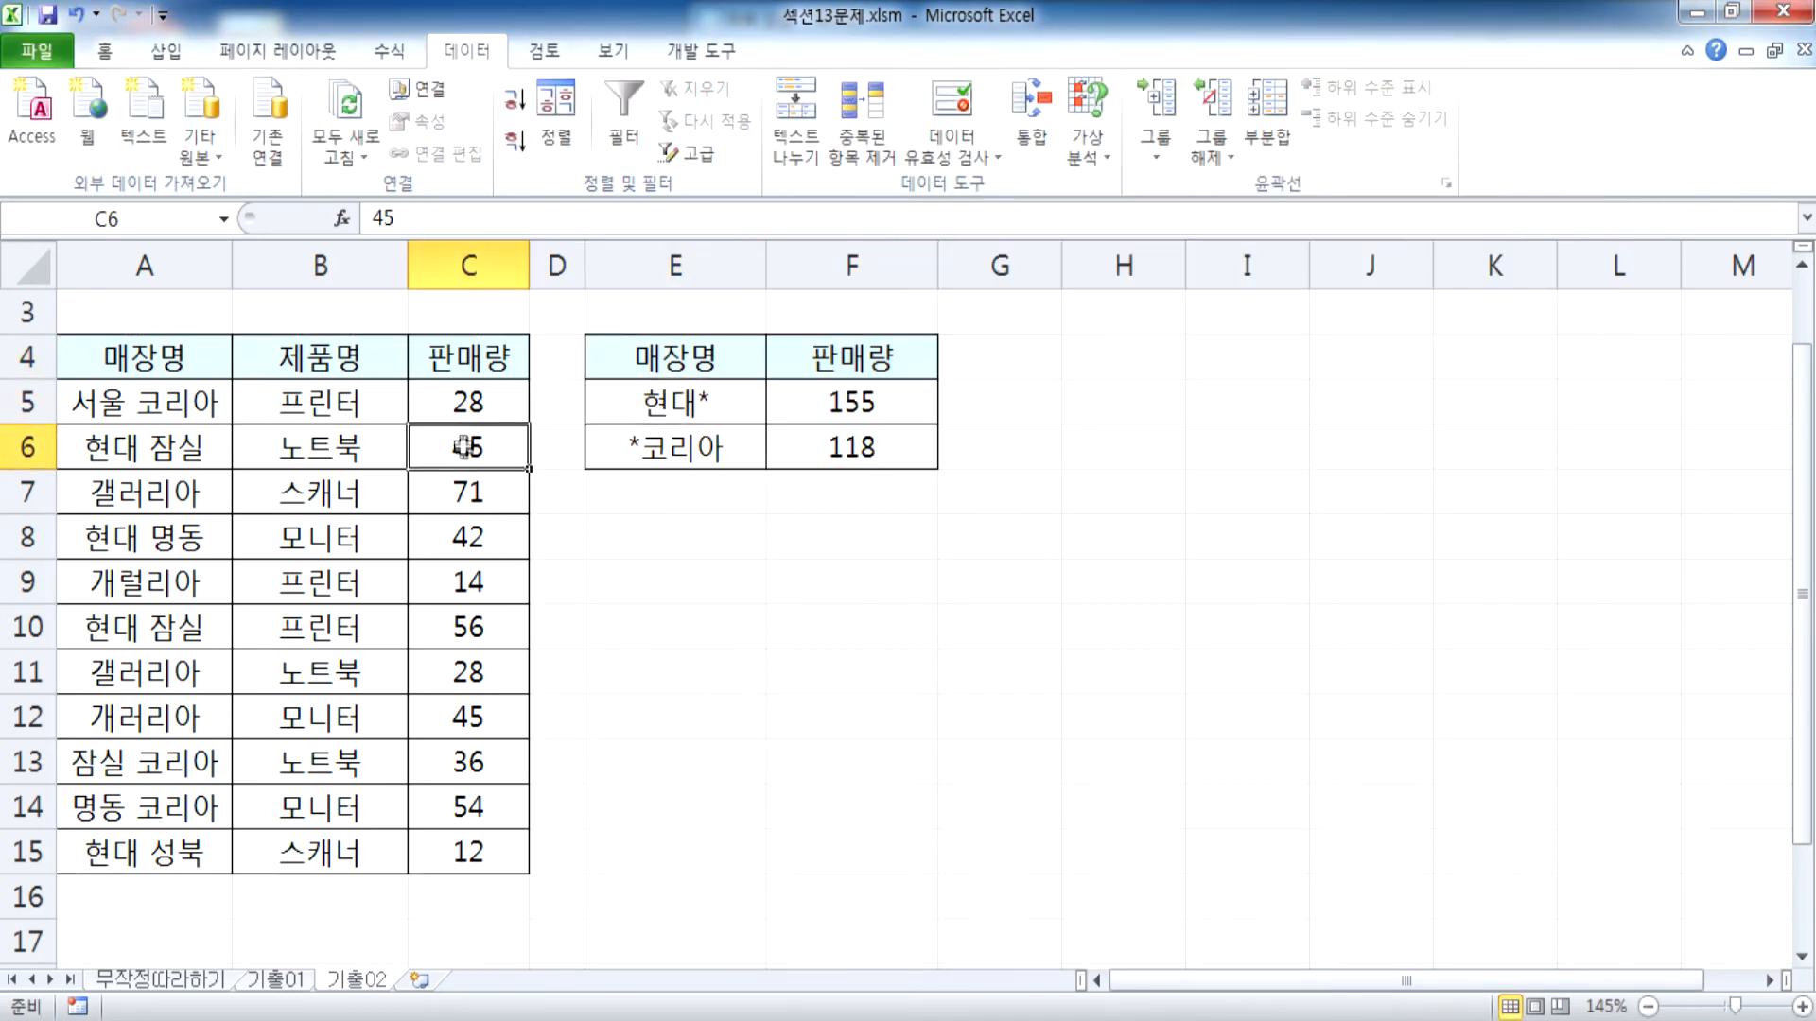
{"action": "left_click", "coordinate": [465, 537], "text": "ctrl"}
{"action": "left_click", "coordinate": [465, 629], "text": "ctrl"}
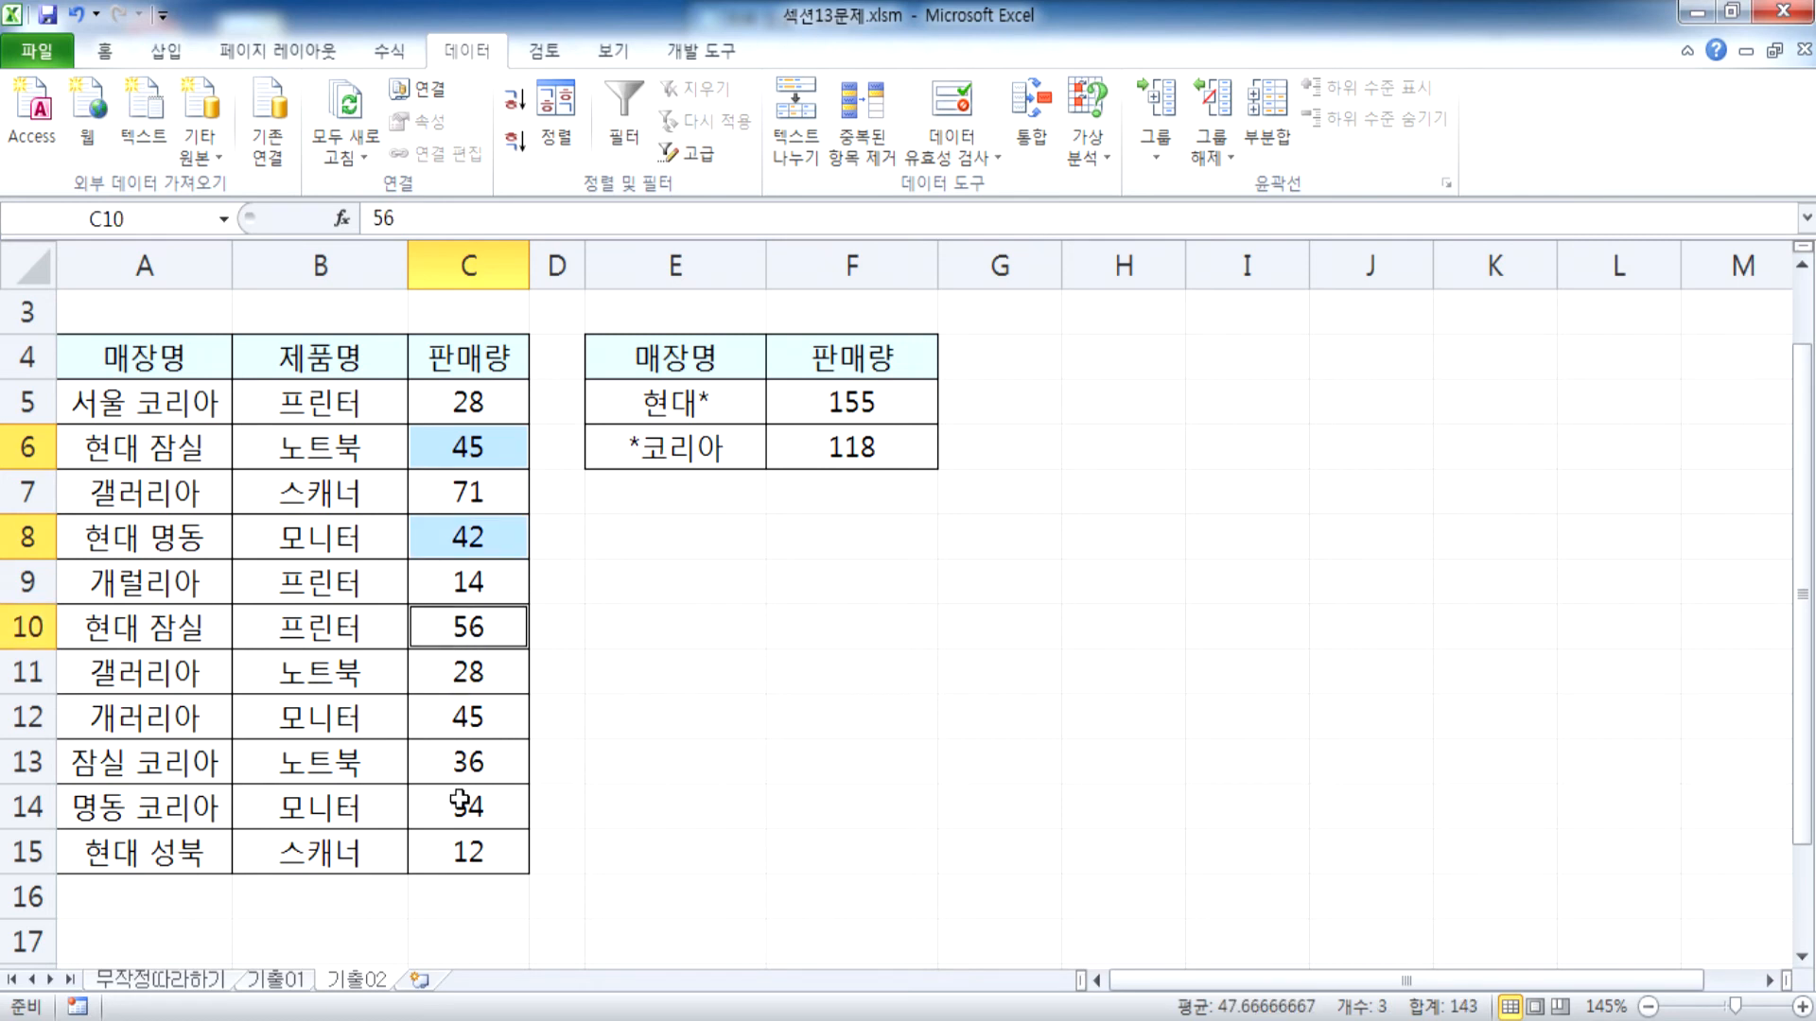
{"action": "left_click", "coordinate": [464, 854], "text": "ctrl"}
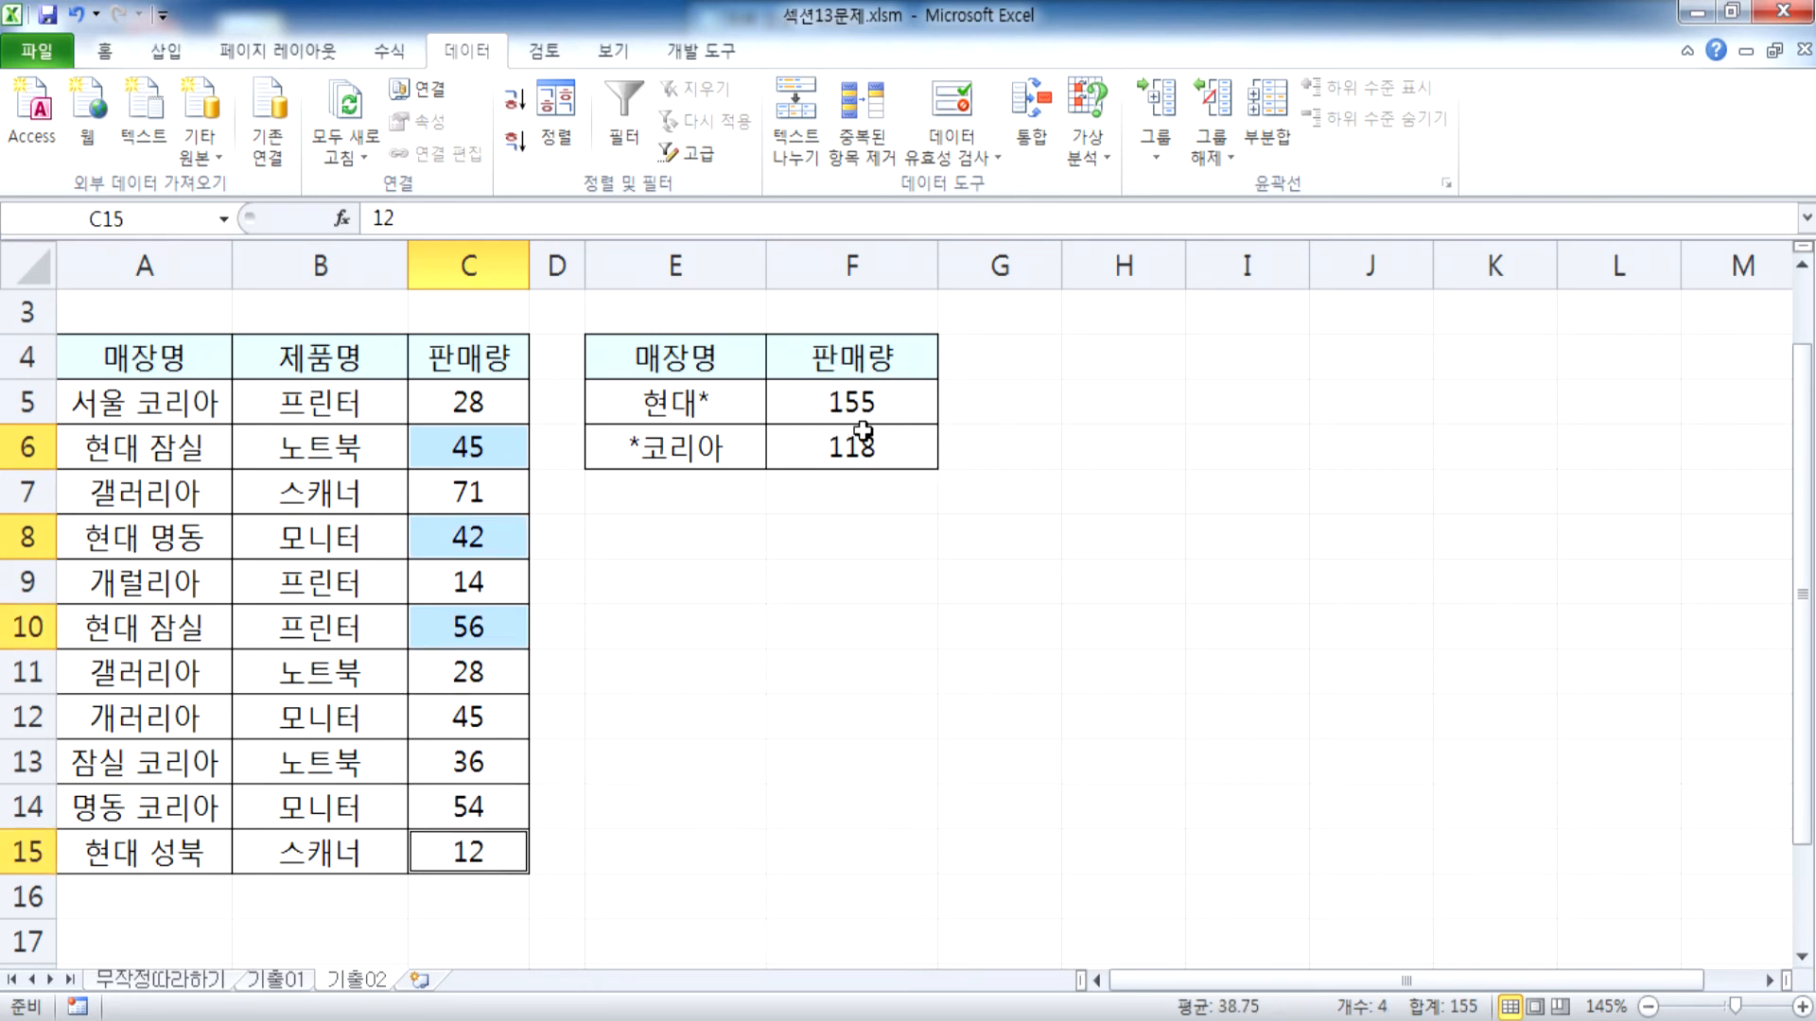
{"action": "left_click", "coordinate": [697, 527]}
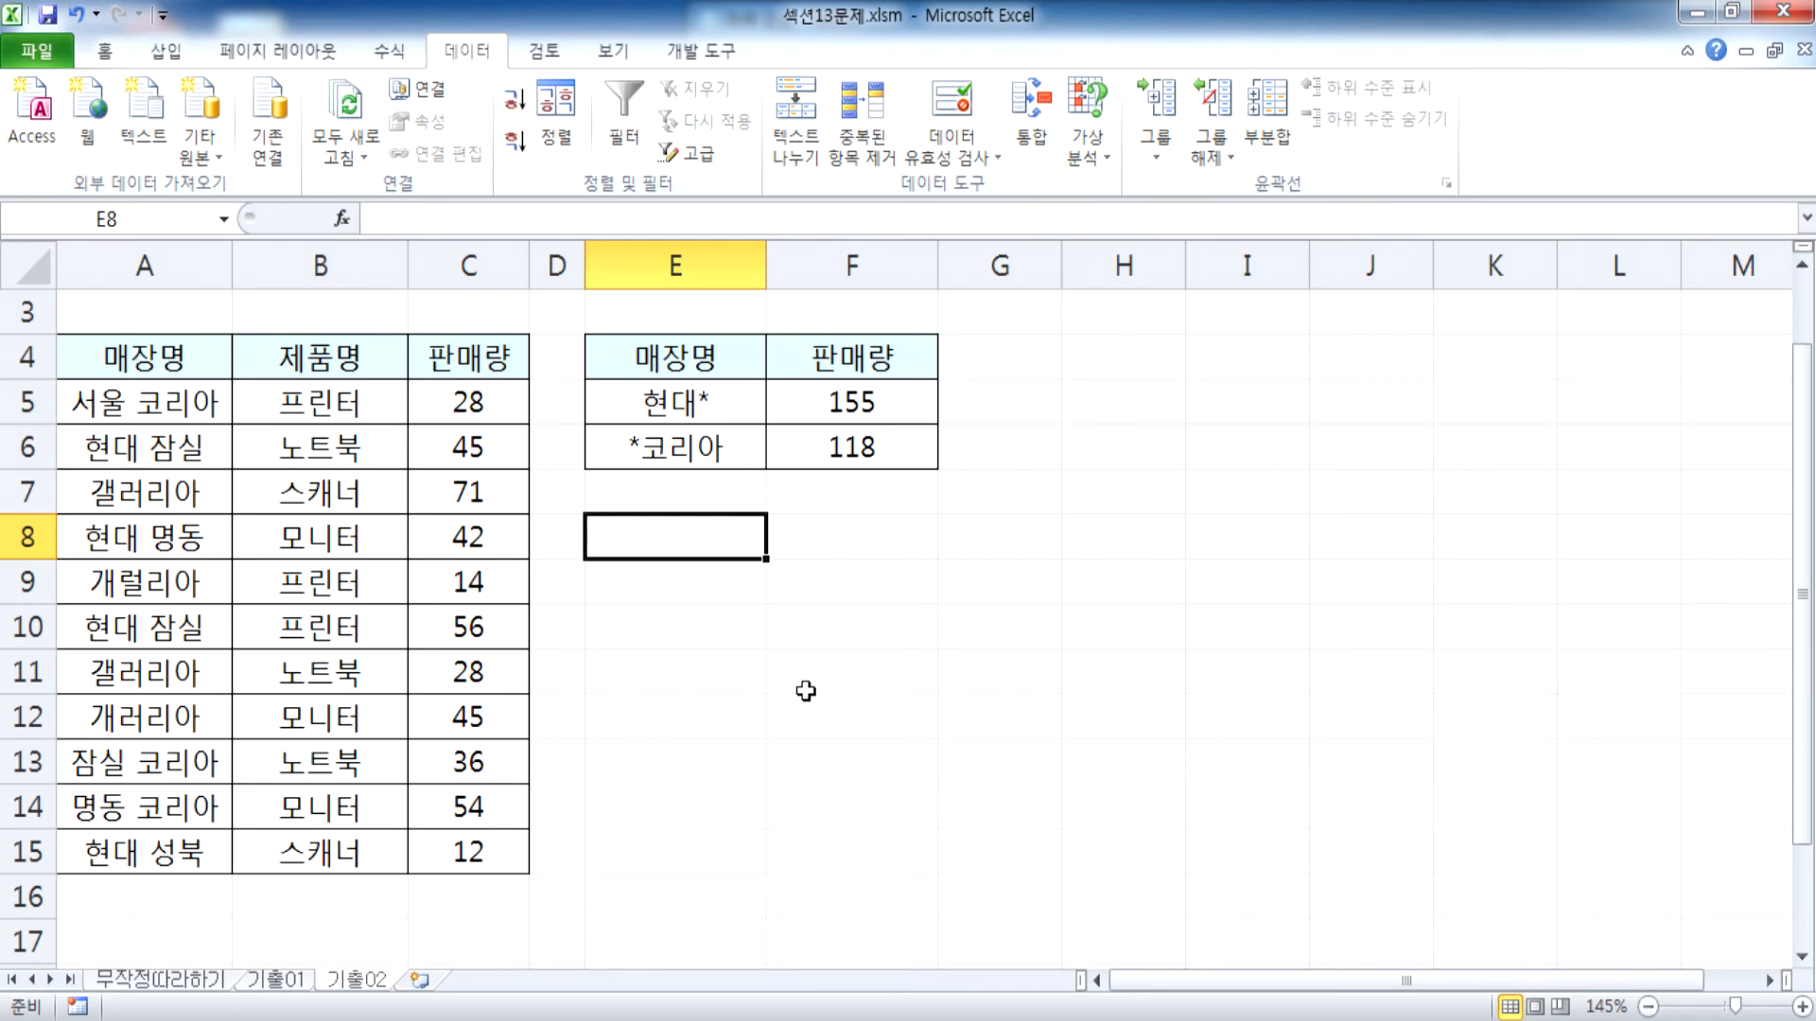
Consolidate the sales table into E4:F6 again using the 평균 function
{"action": "left_click", "coordinate": [712, 518]}
{"action": "left_click_drag", "start_coordinate": [698, 360], "coordinate": [838, 445]}
{"action": "left_click", "coordinate": [1021, 142]}
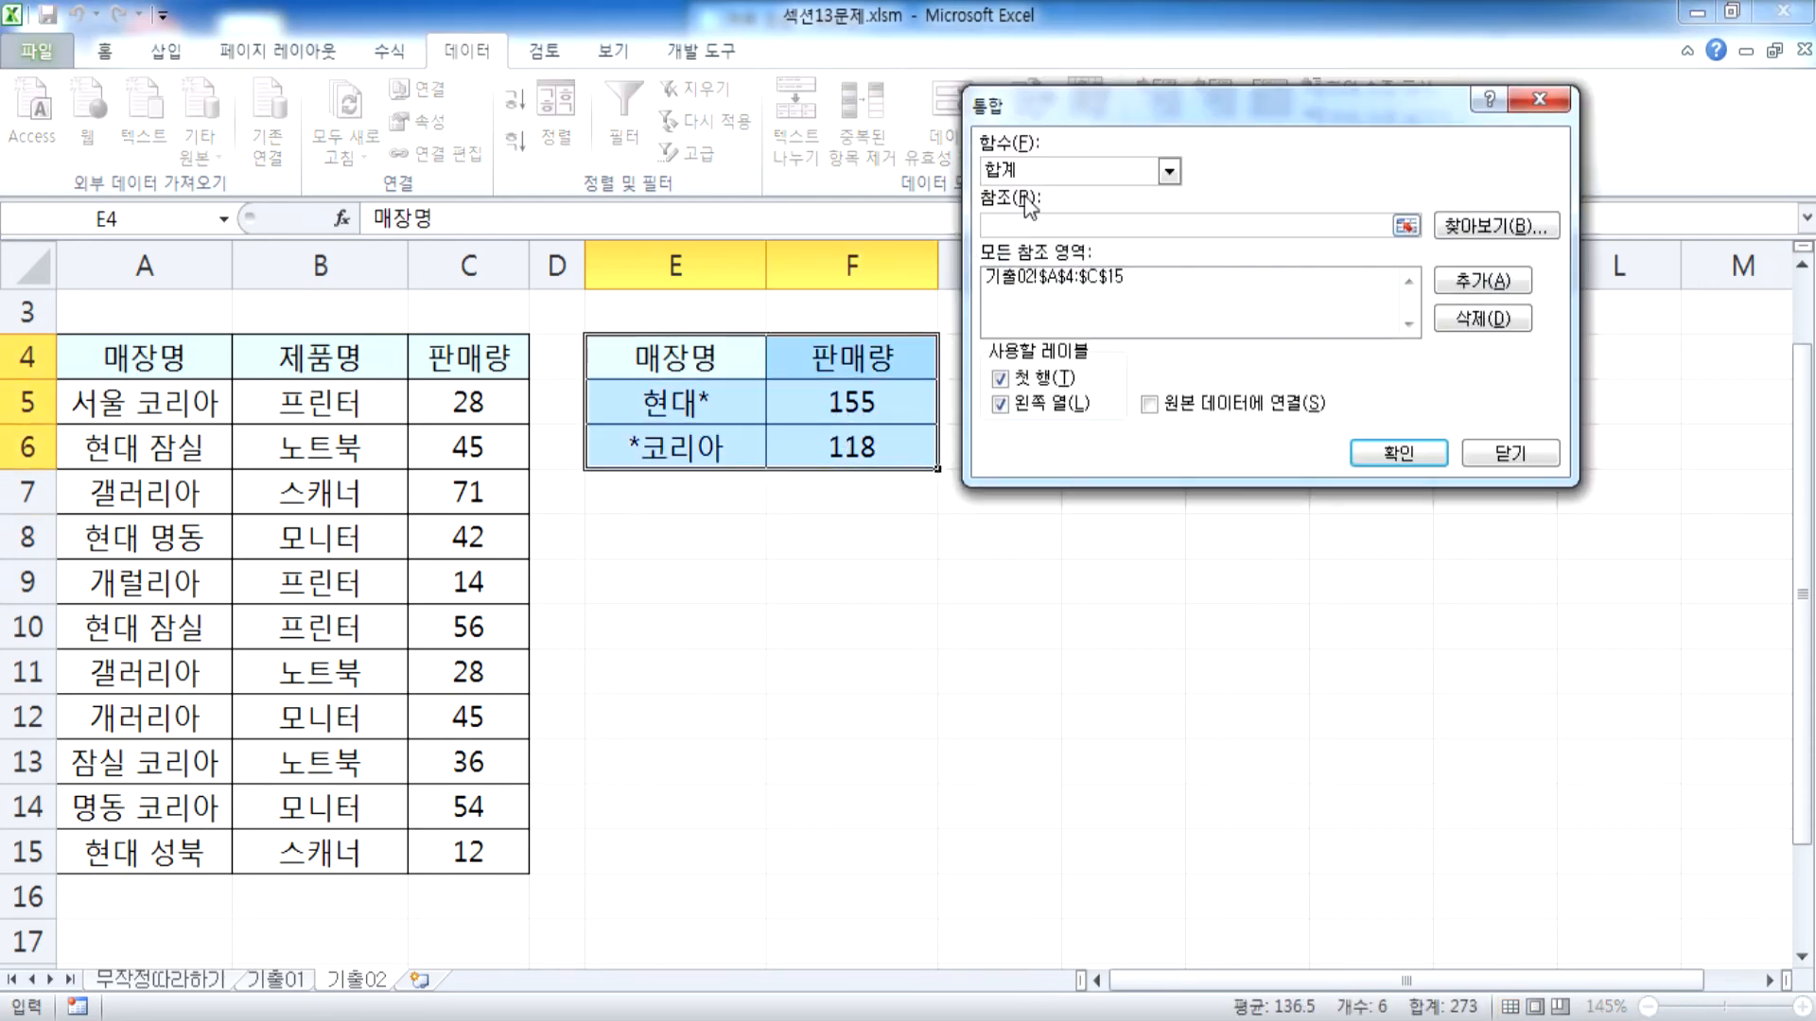
{"action": "left_click", "coordinate": [1021, 172]}
{"action": "left_click", "coordinate": [1022, 228]}
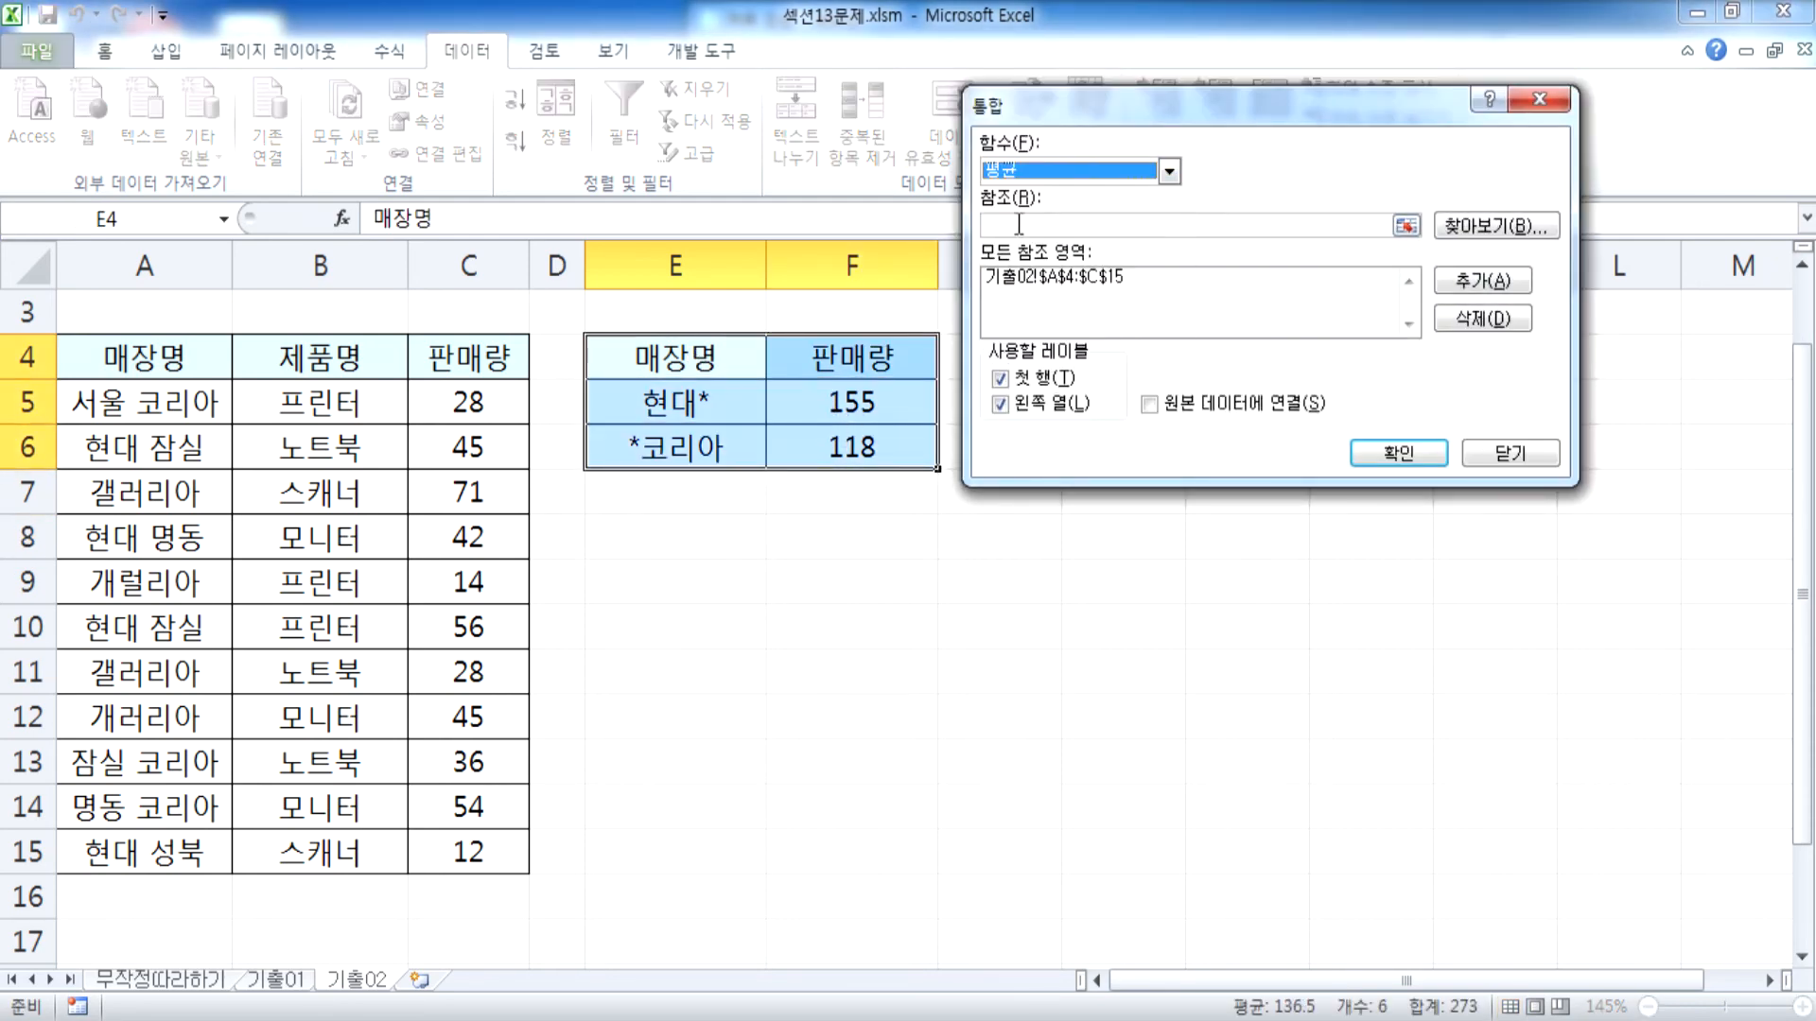
{"action": "left_click", "coordinate": [1366, 452]}
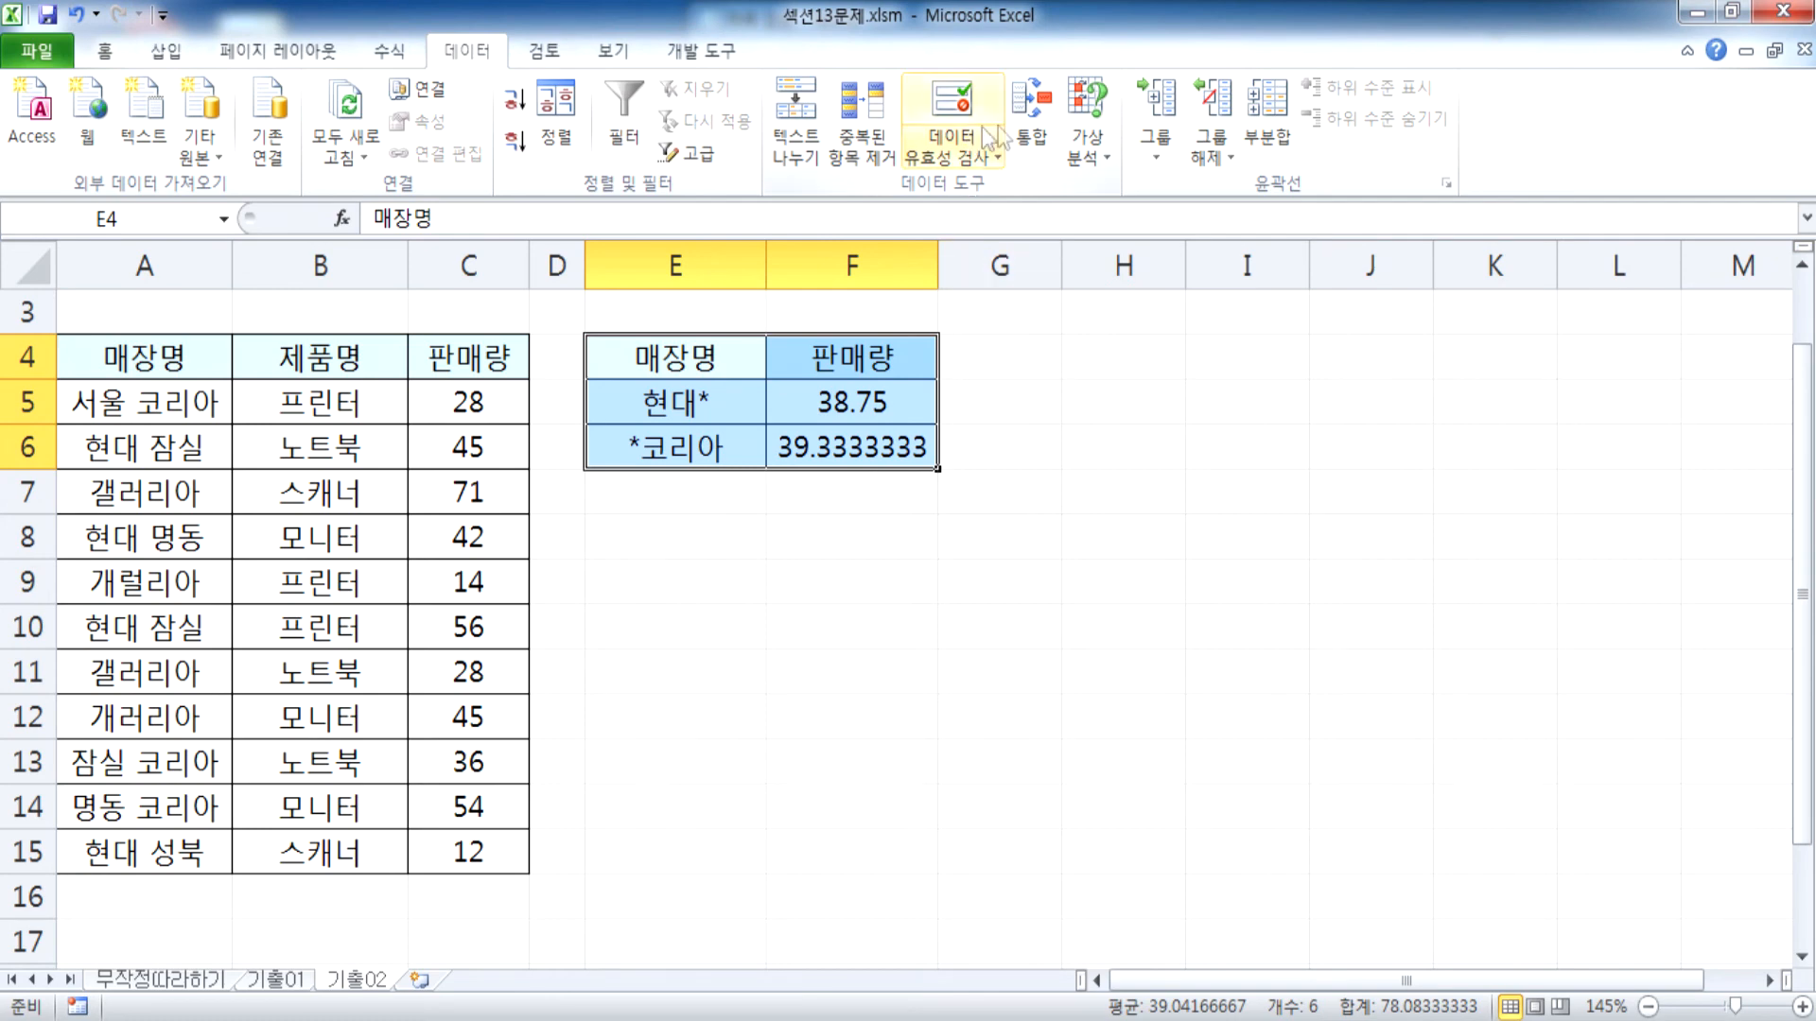
Switch the consolidation function for E4:F6 to 최대값 and rerun it
{"action": "left_click", "coordinate": [1031, 117]}
{"action": "left_click", "coordinate": [1041, 173]}
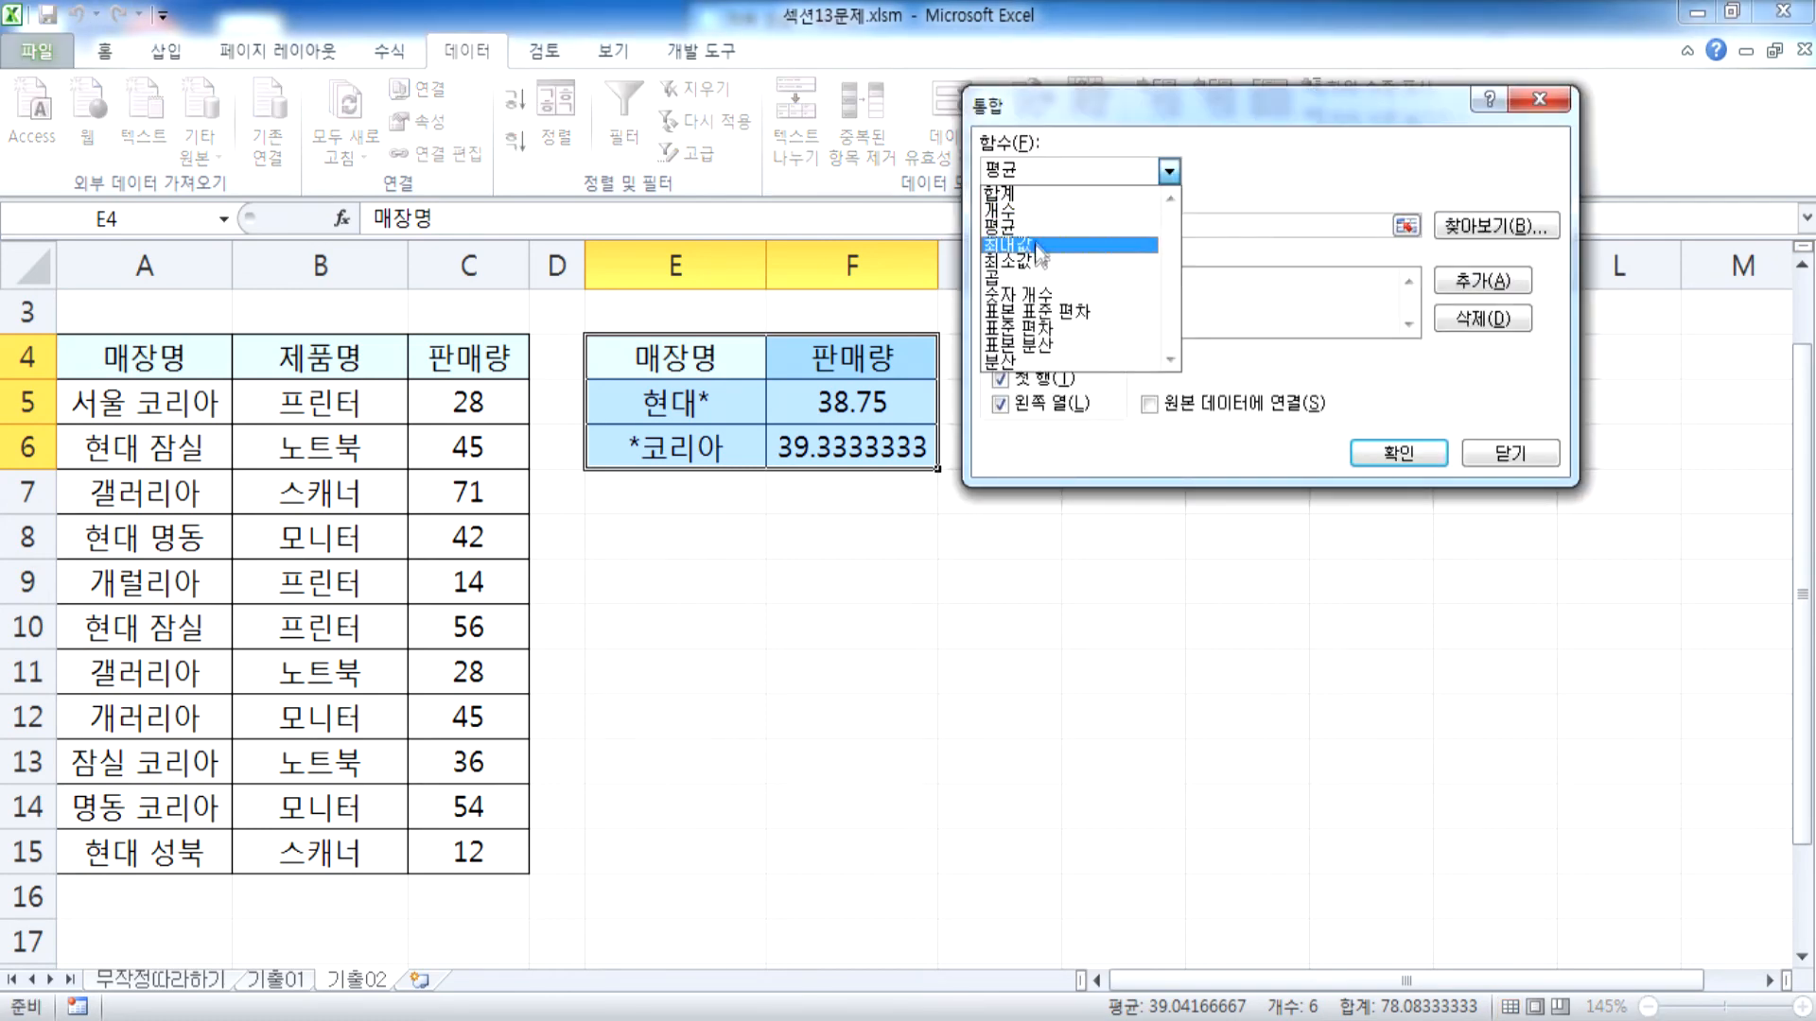
{"action": "left_click", "coordinate": [1022, 244]}
{"action": "left_click", "coordinate": [1398, 452]}
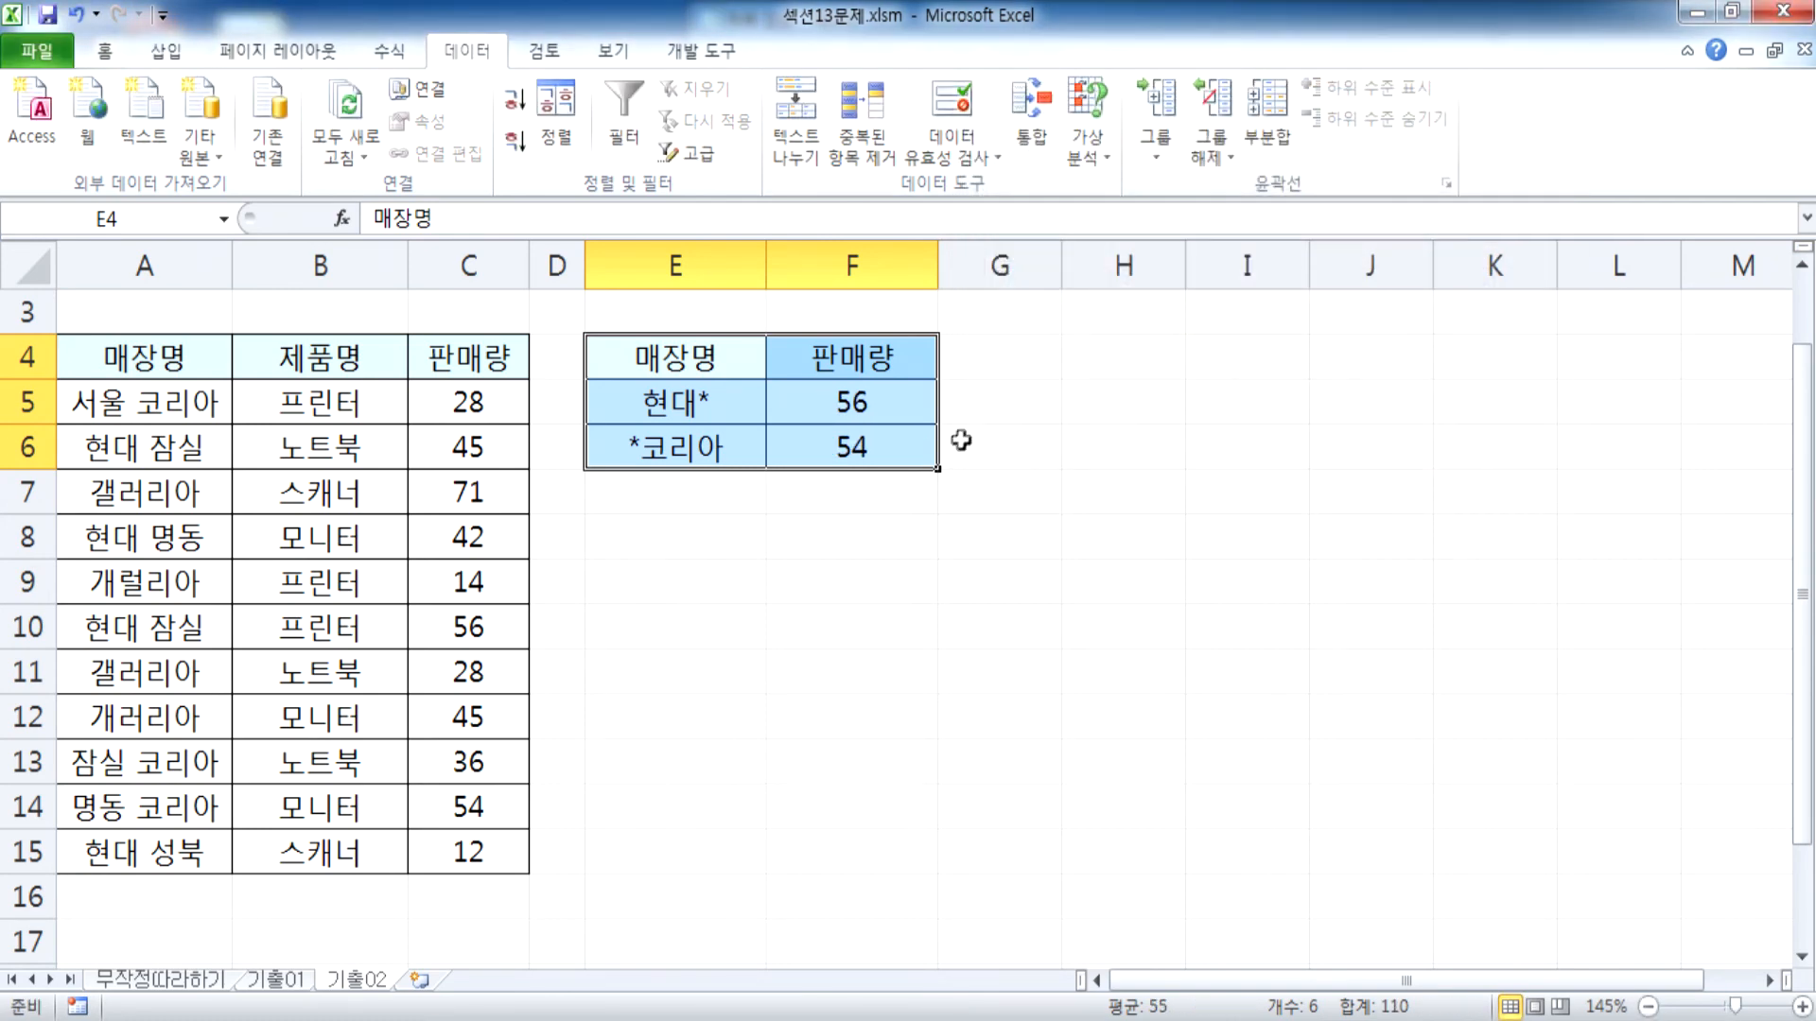
Set the consolidation function for E4:F6 back to 합계 and rerun it
{"action": "left_click", "coordinate": [1031, 118]}
{"action": "left_click", "coordinate": [1044, 178]}
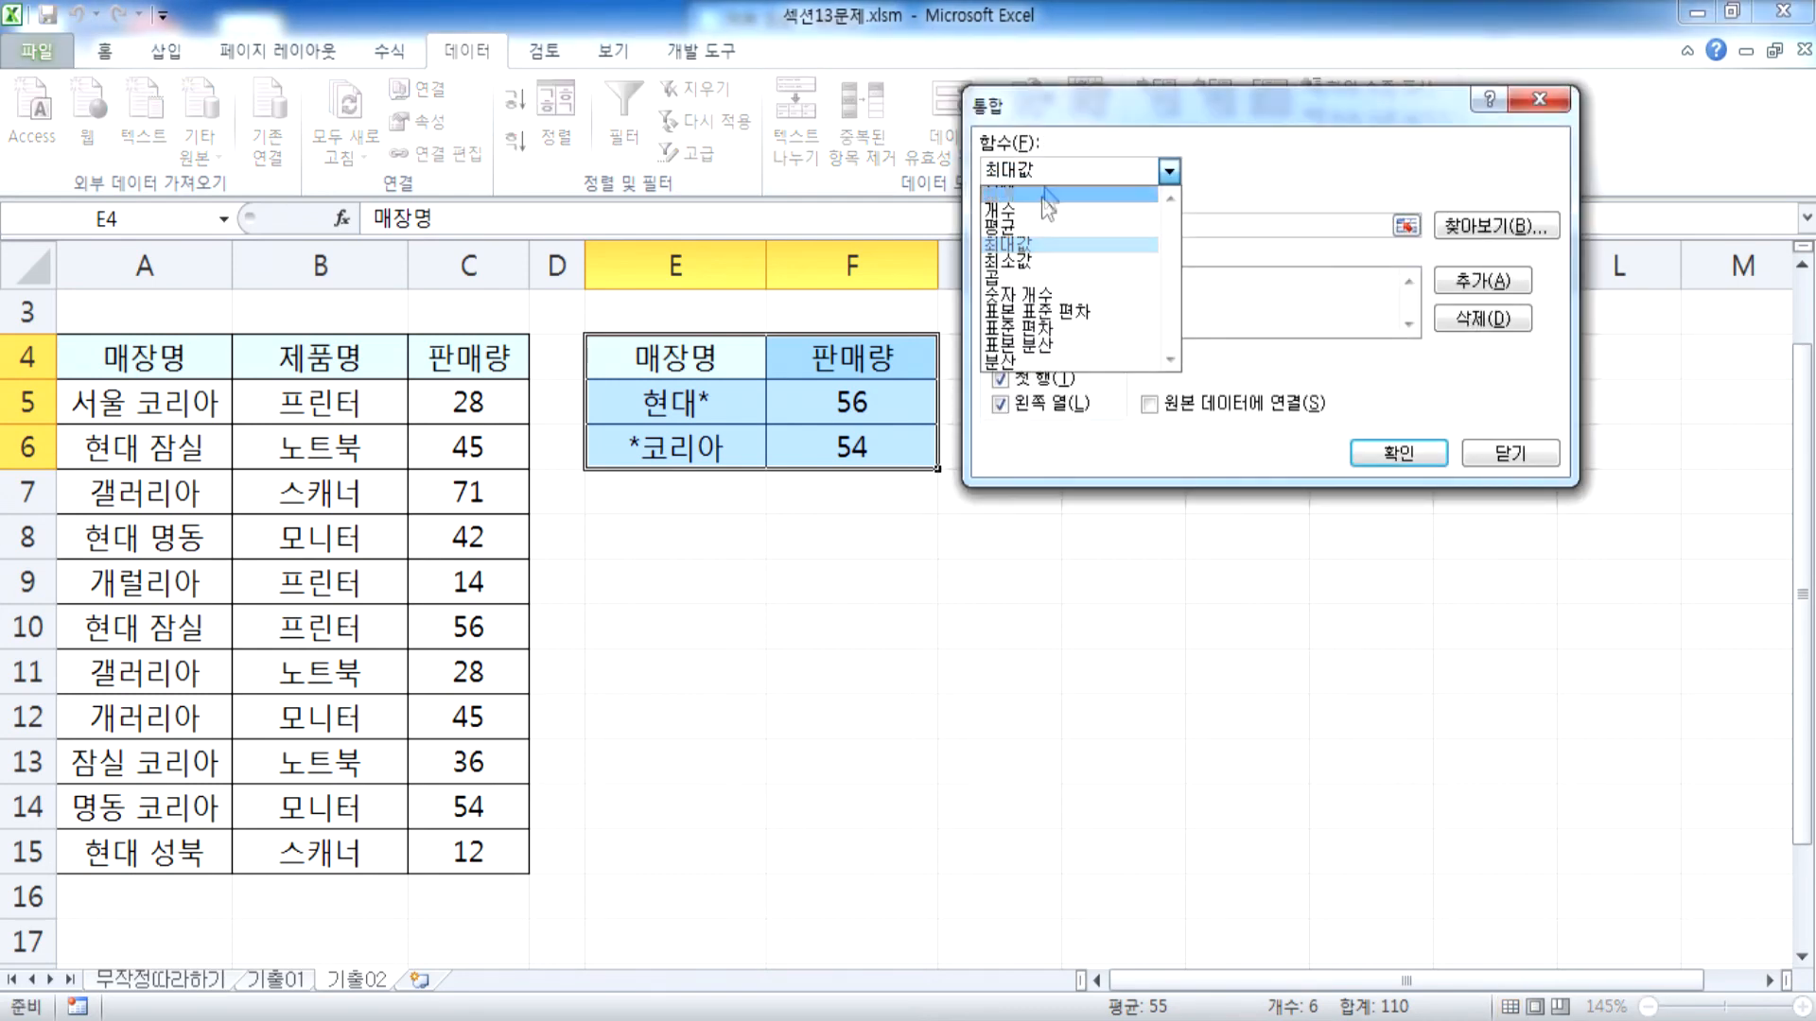
{"action": "left_click", "coordinate": [1040, 193]}
{"action": "left_click", "coordinate": [1383, 456]}
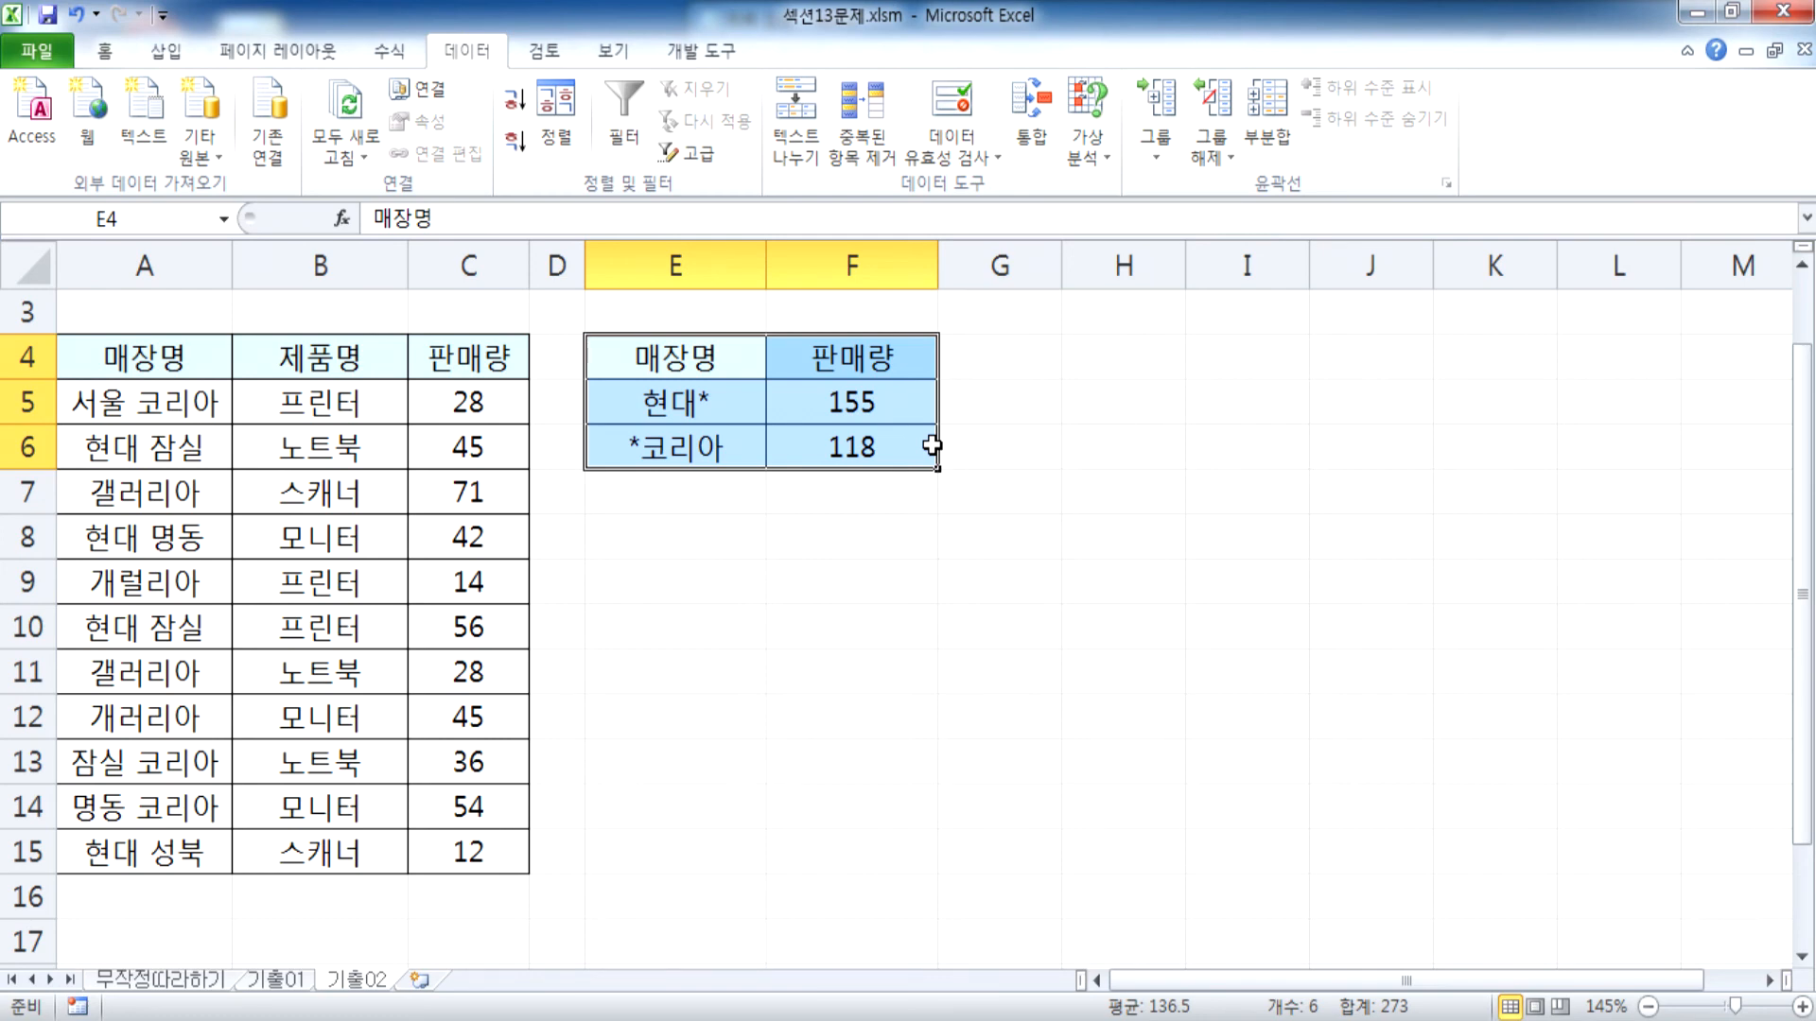
Try to run the E4:F6 consolidation with 원본 데이터에 연결 turned on
{"action": "left_click", "coordinate": [1029, 123]}
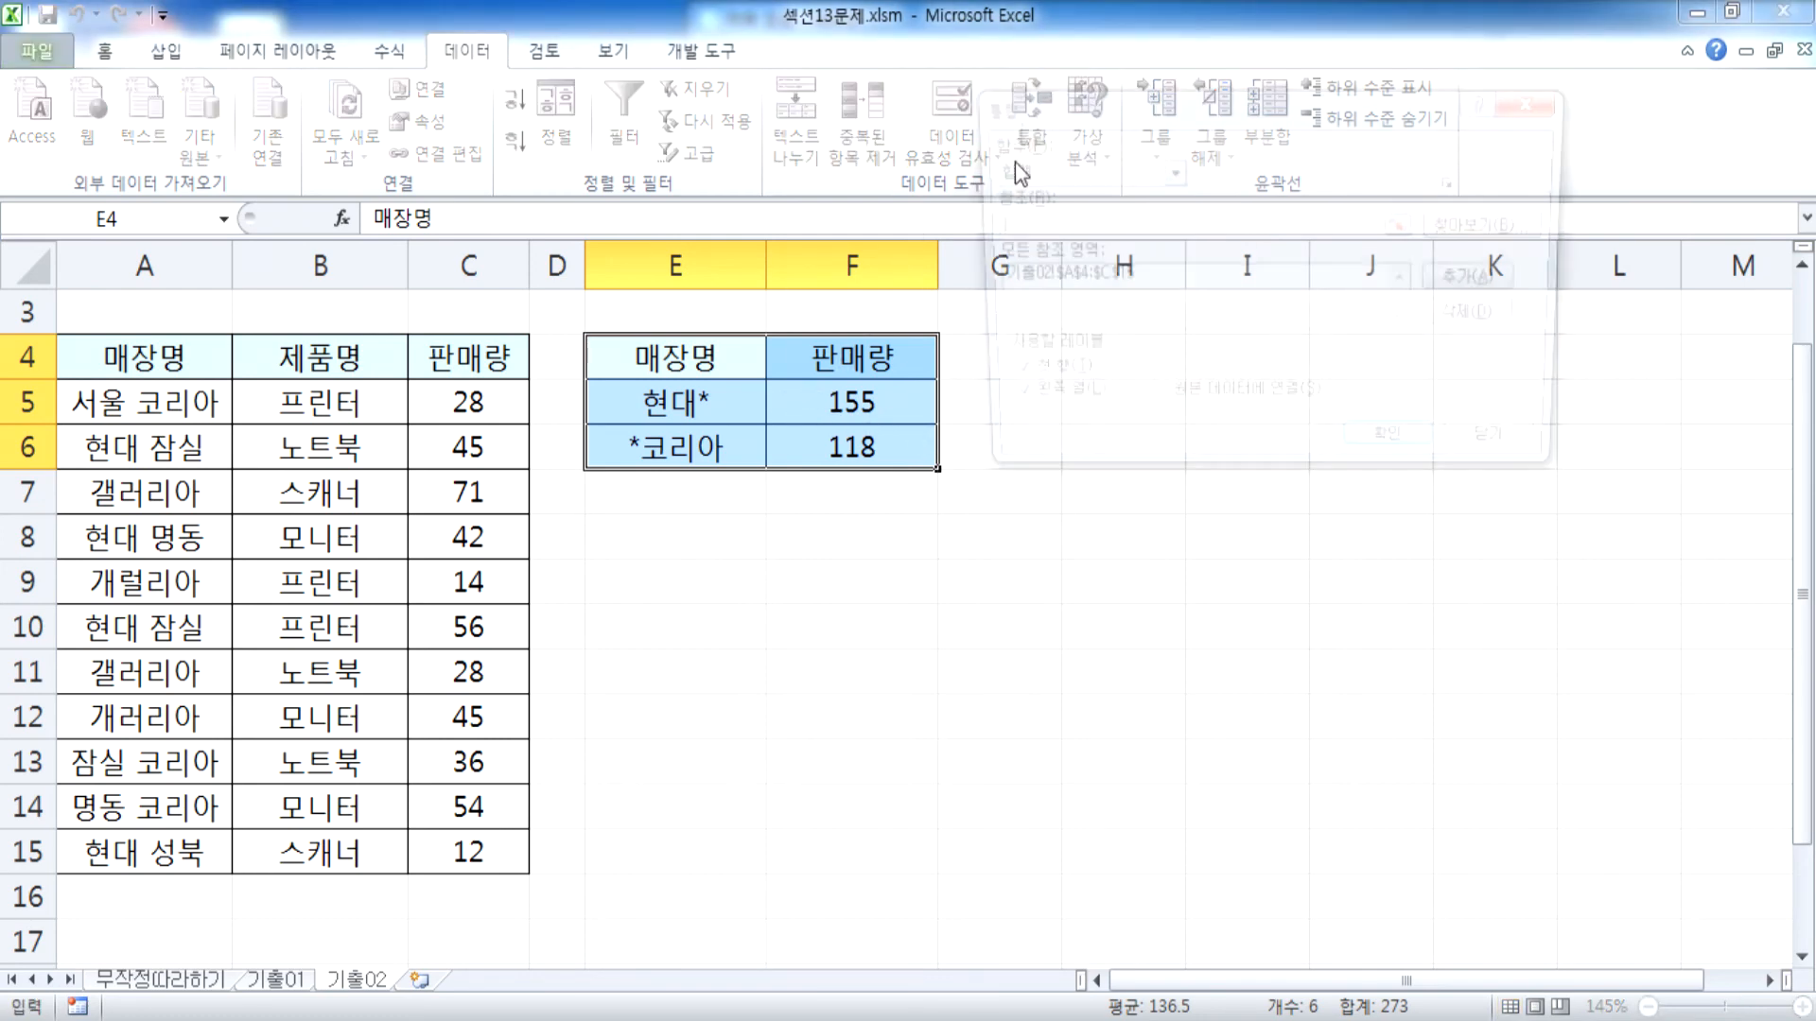
{"action": "left_click_drag", "start_coordinate": [1061, 105], "coordinate": [897, 42]}
{"action": "left_click", "coordinate": [1074, 342]}
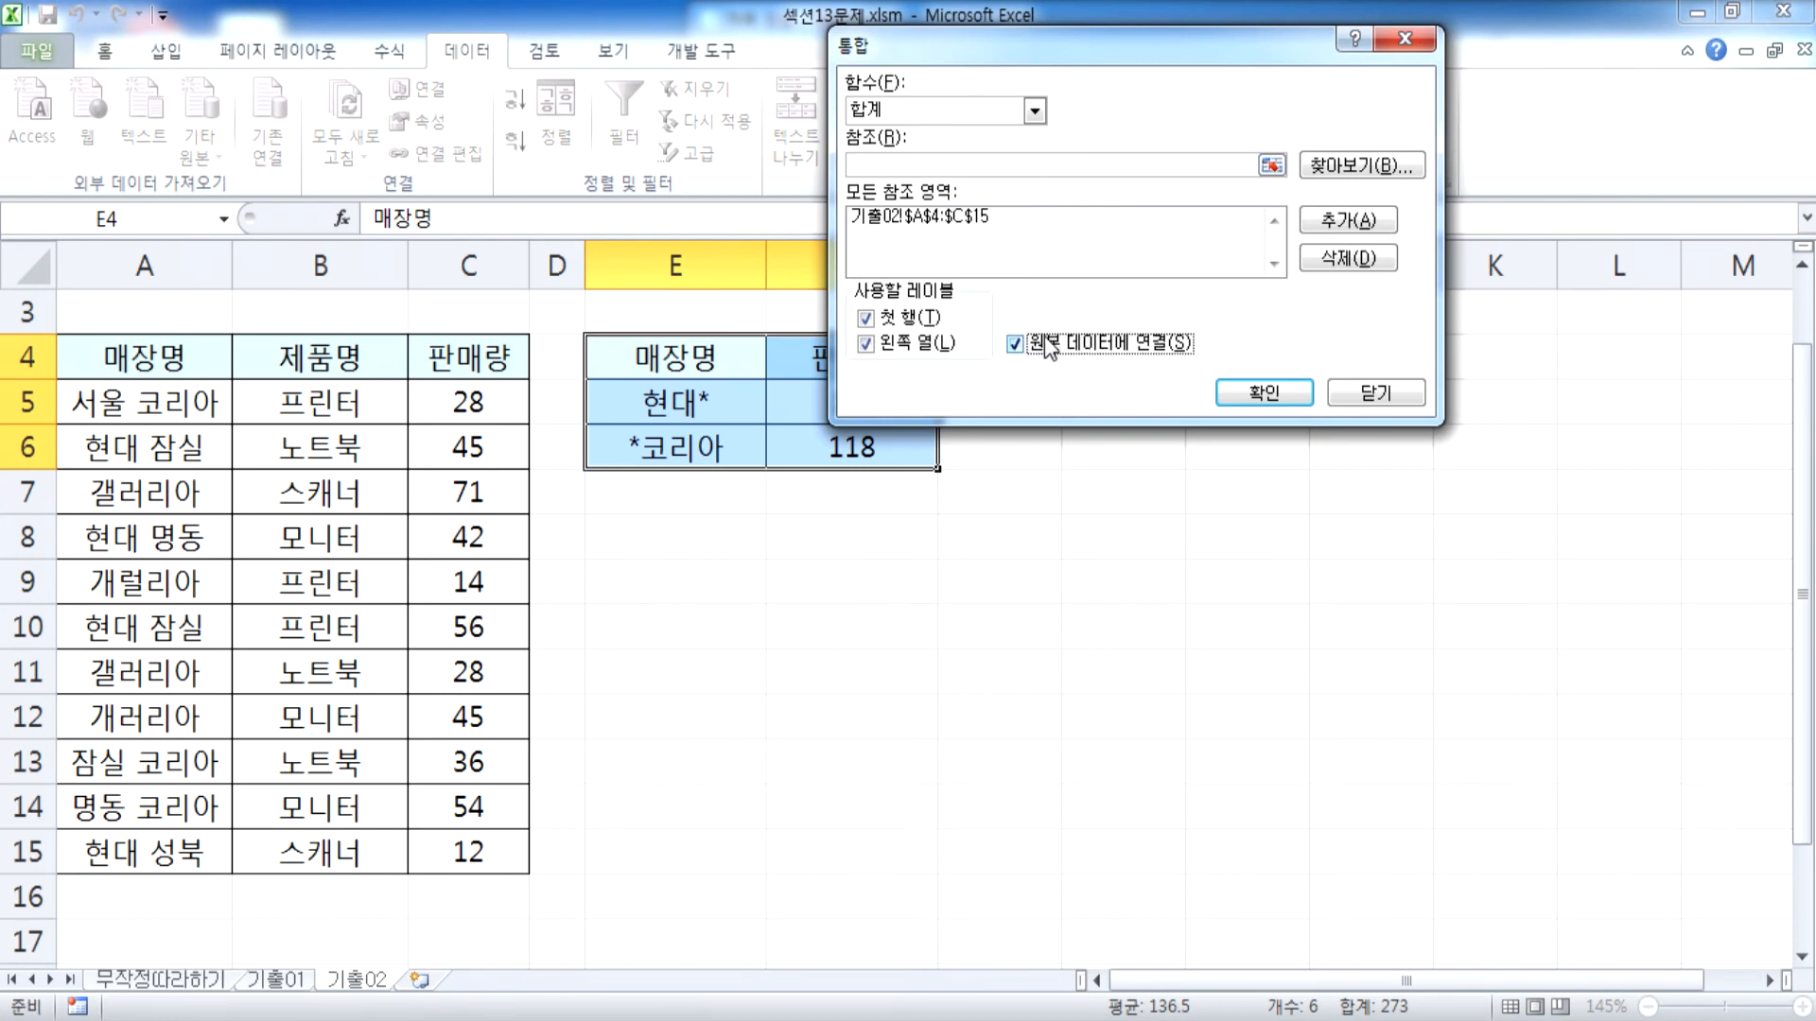
{"action": "left_click", "coordinate": [1247, 387]}
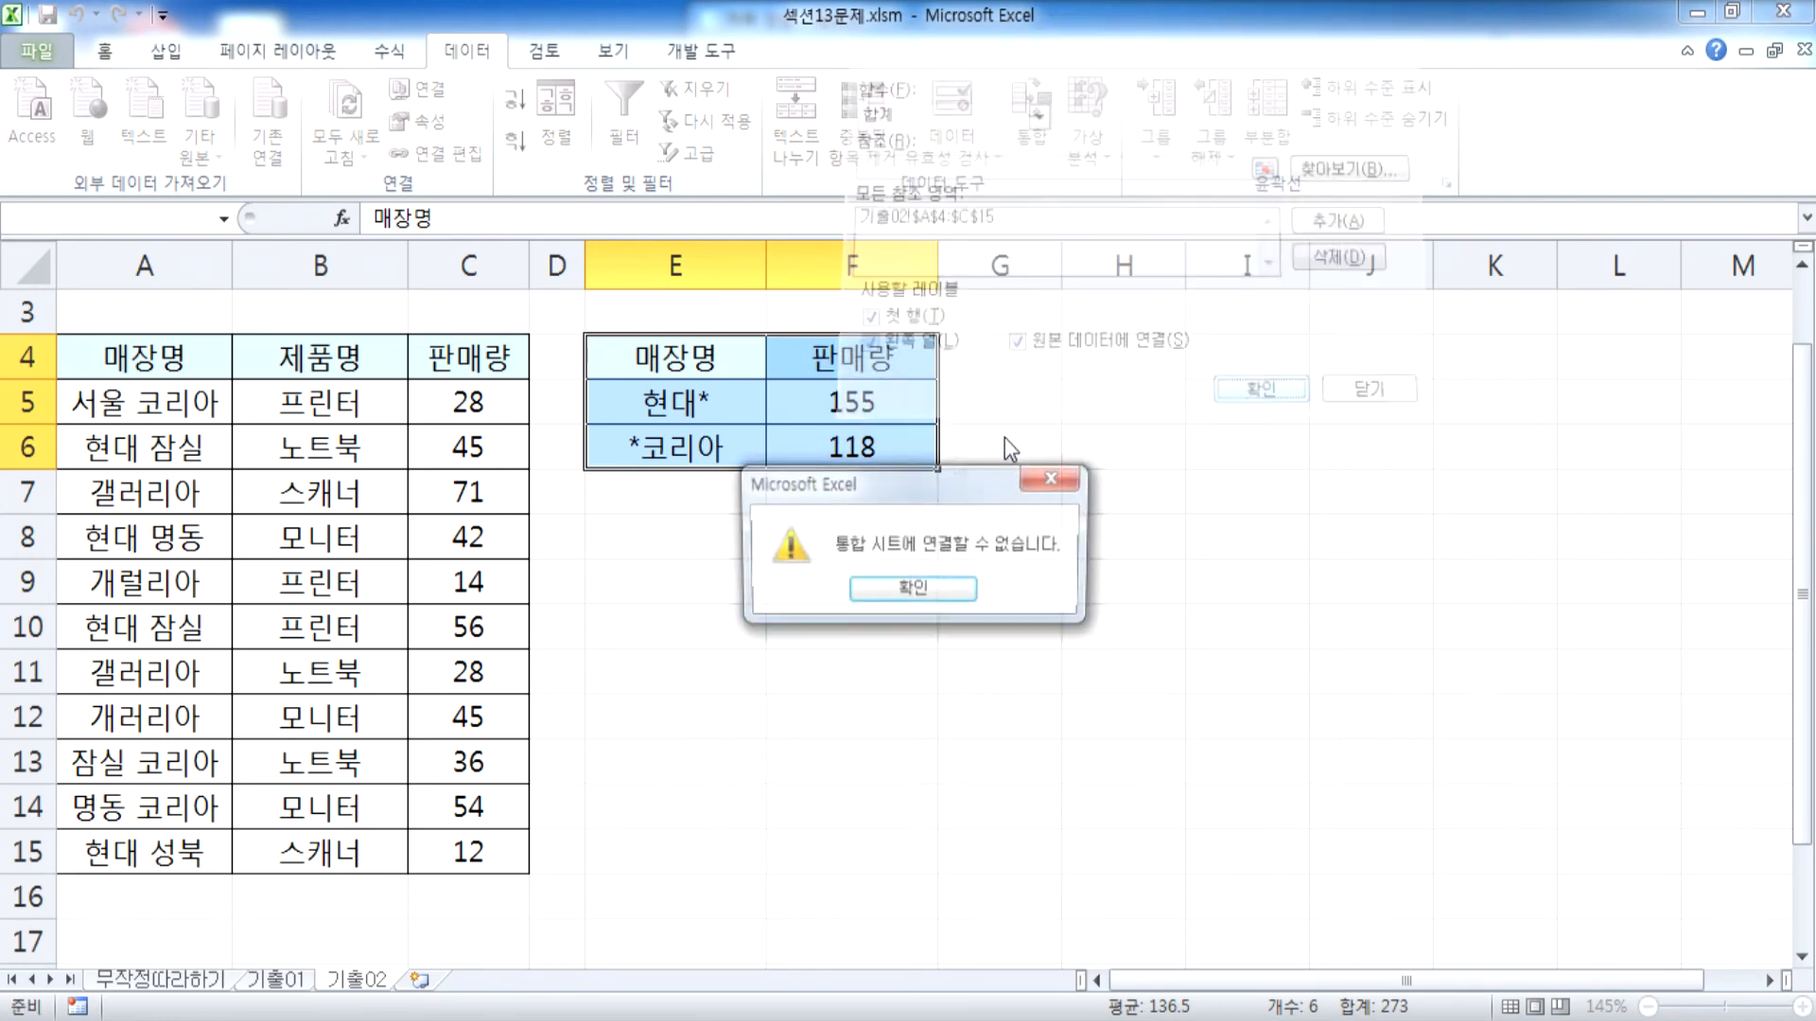
{"action": "left_click", "coordinate": [910, 591]}
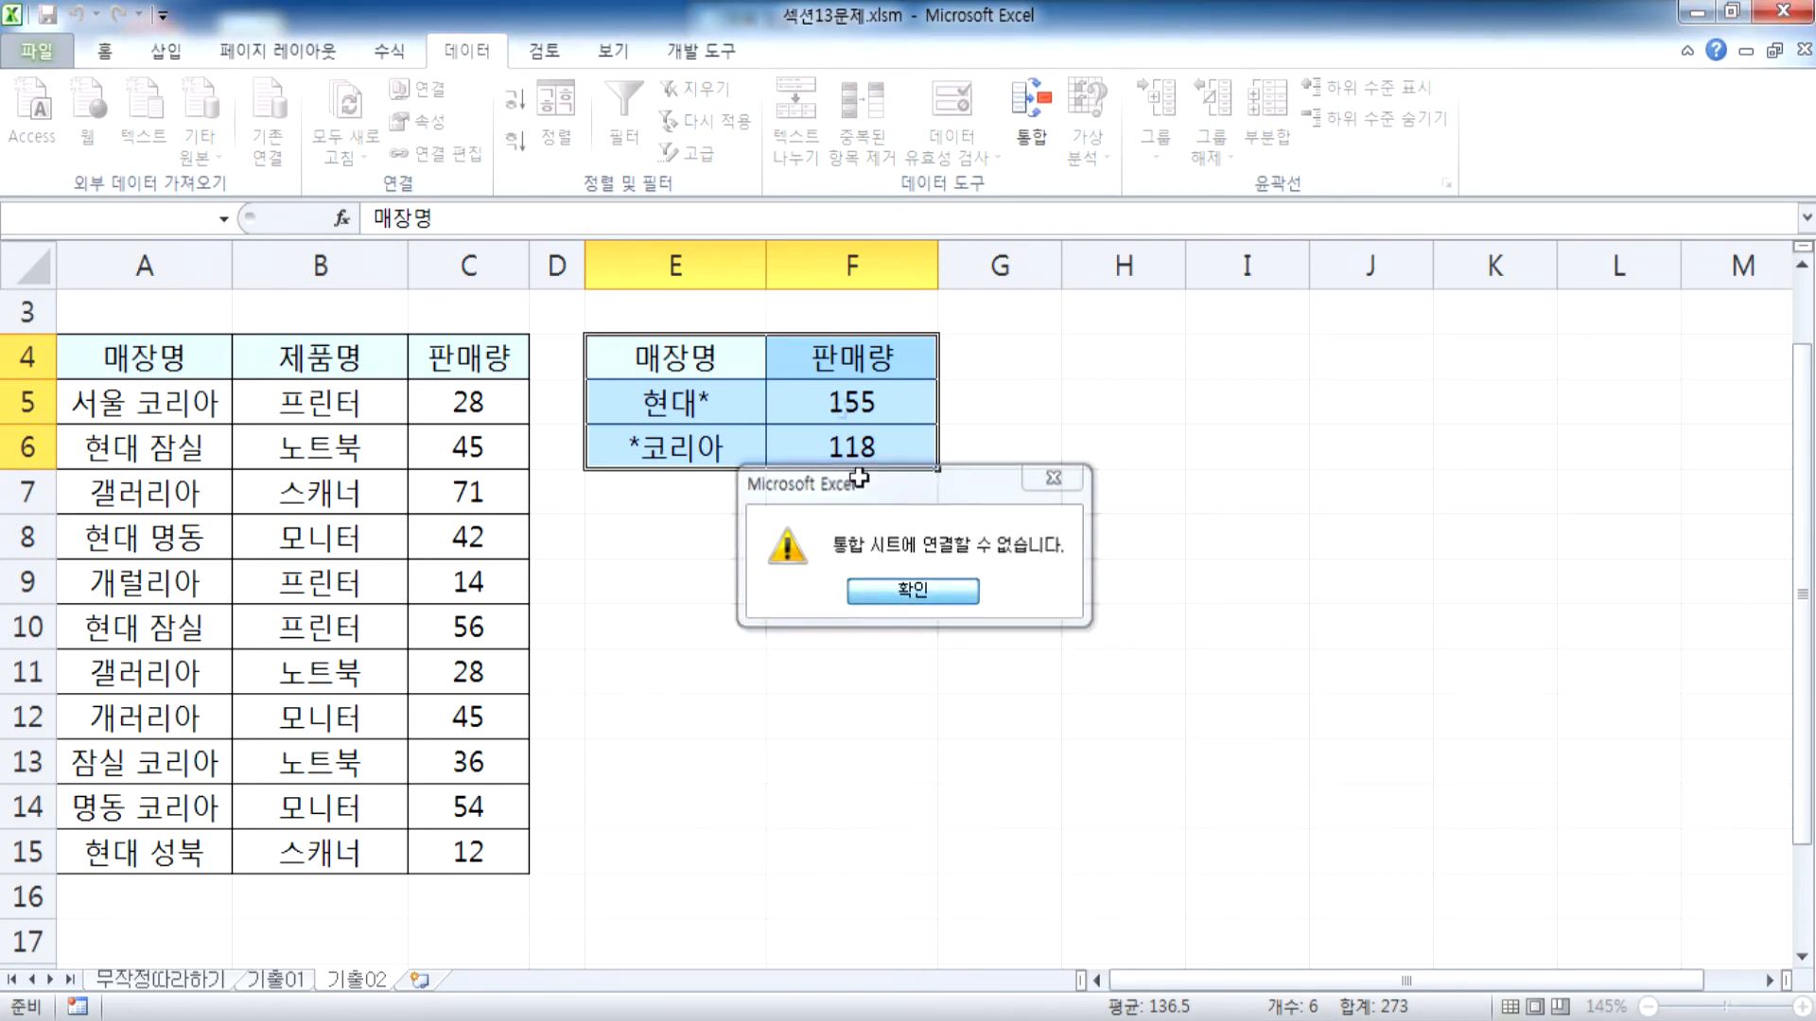
Reopen Consolidate, keep 원본 데이터에 연결 on, and pick A3:B6 on sheet 기출01 of 섹션12문제.xlsm as the reference
{"action": "left_click", "coordinate": [1031, 113]}
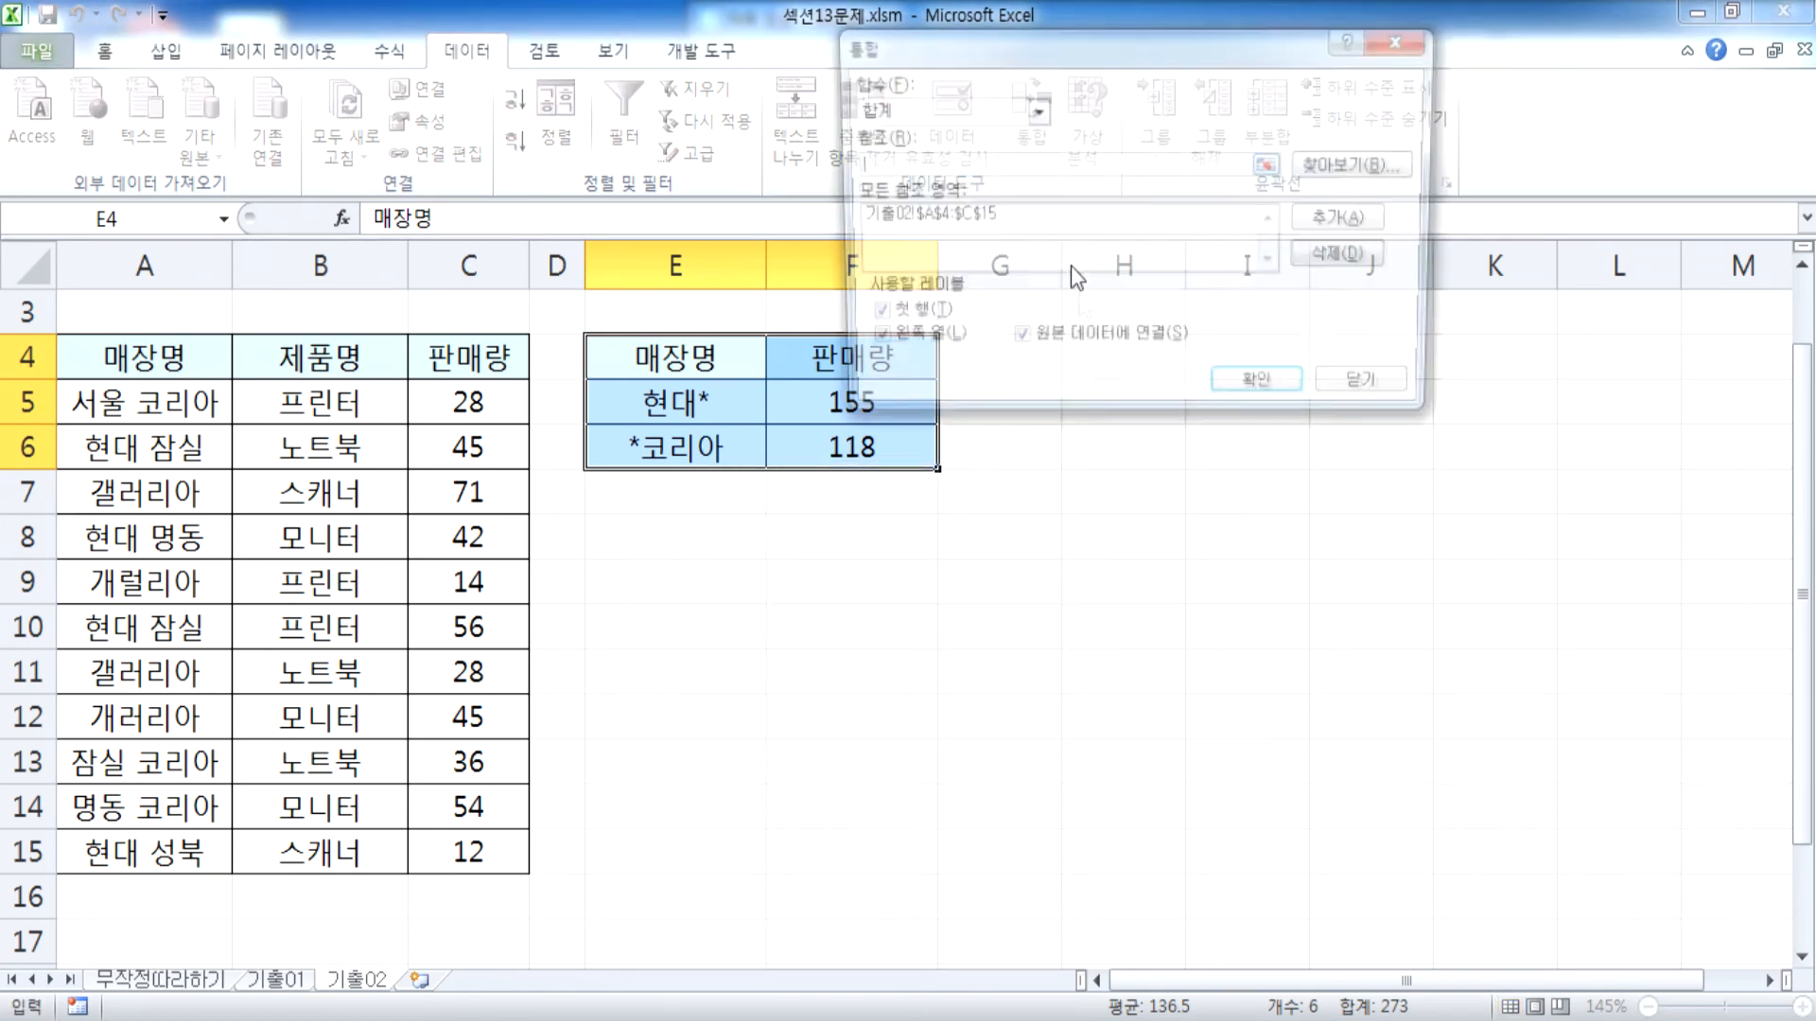
{"action": "left_click", "coordinate": [1058, 344]}
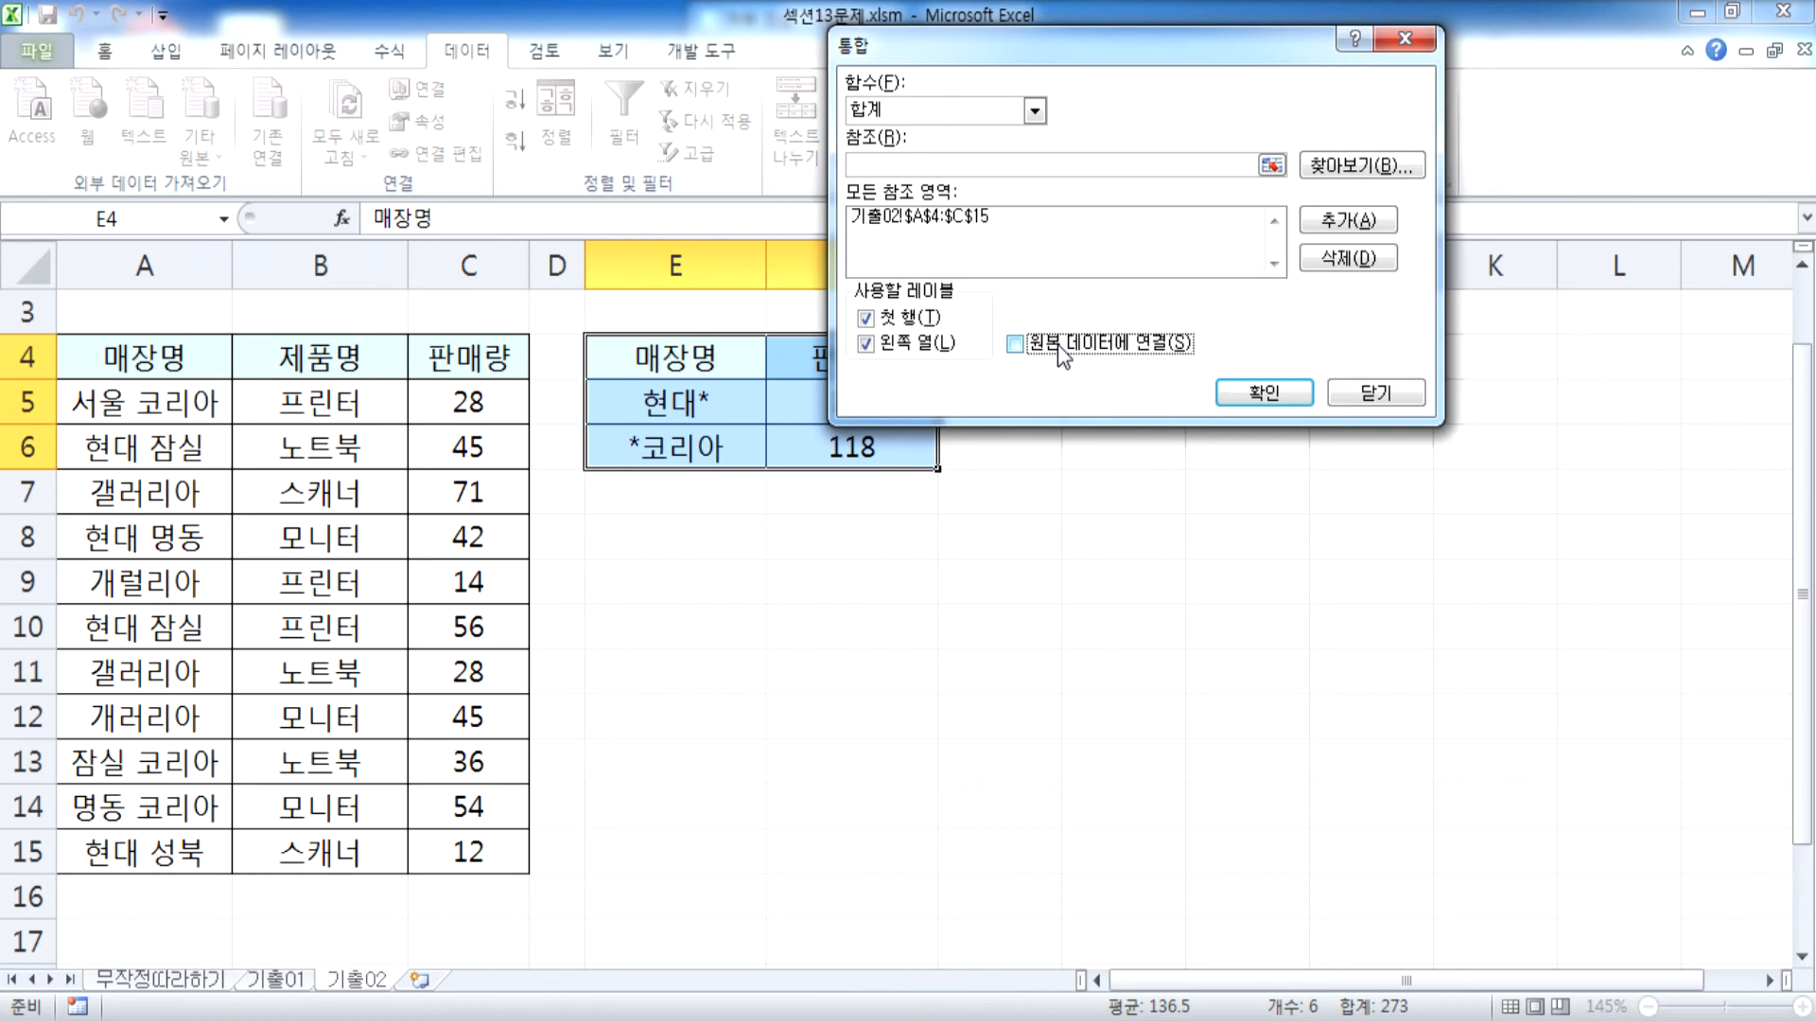
{"action": "left_click", "coordinate": [1057, 344]}
{"action": "left_click", "coordinate": [897, 173]}
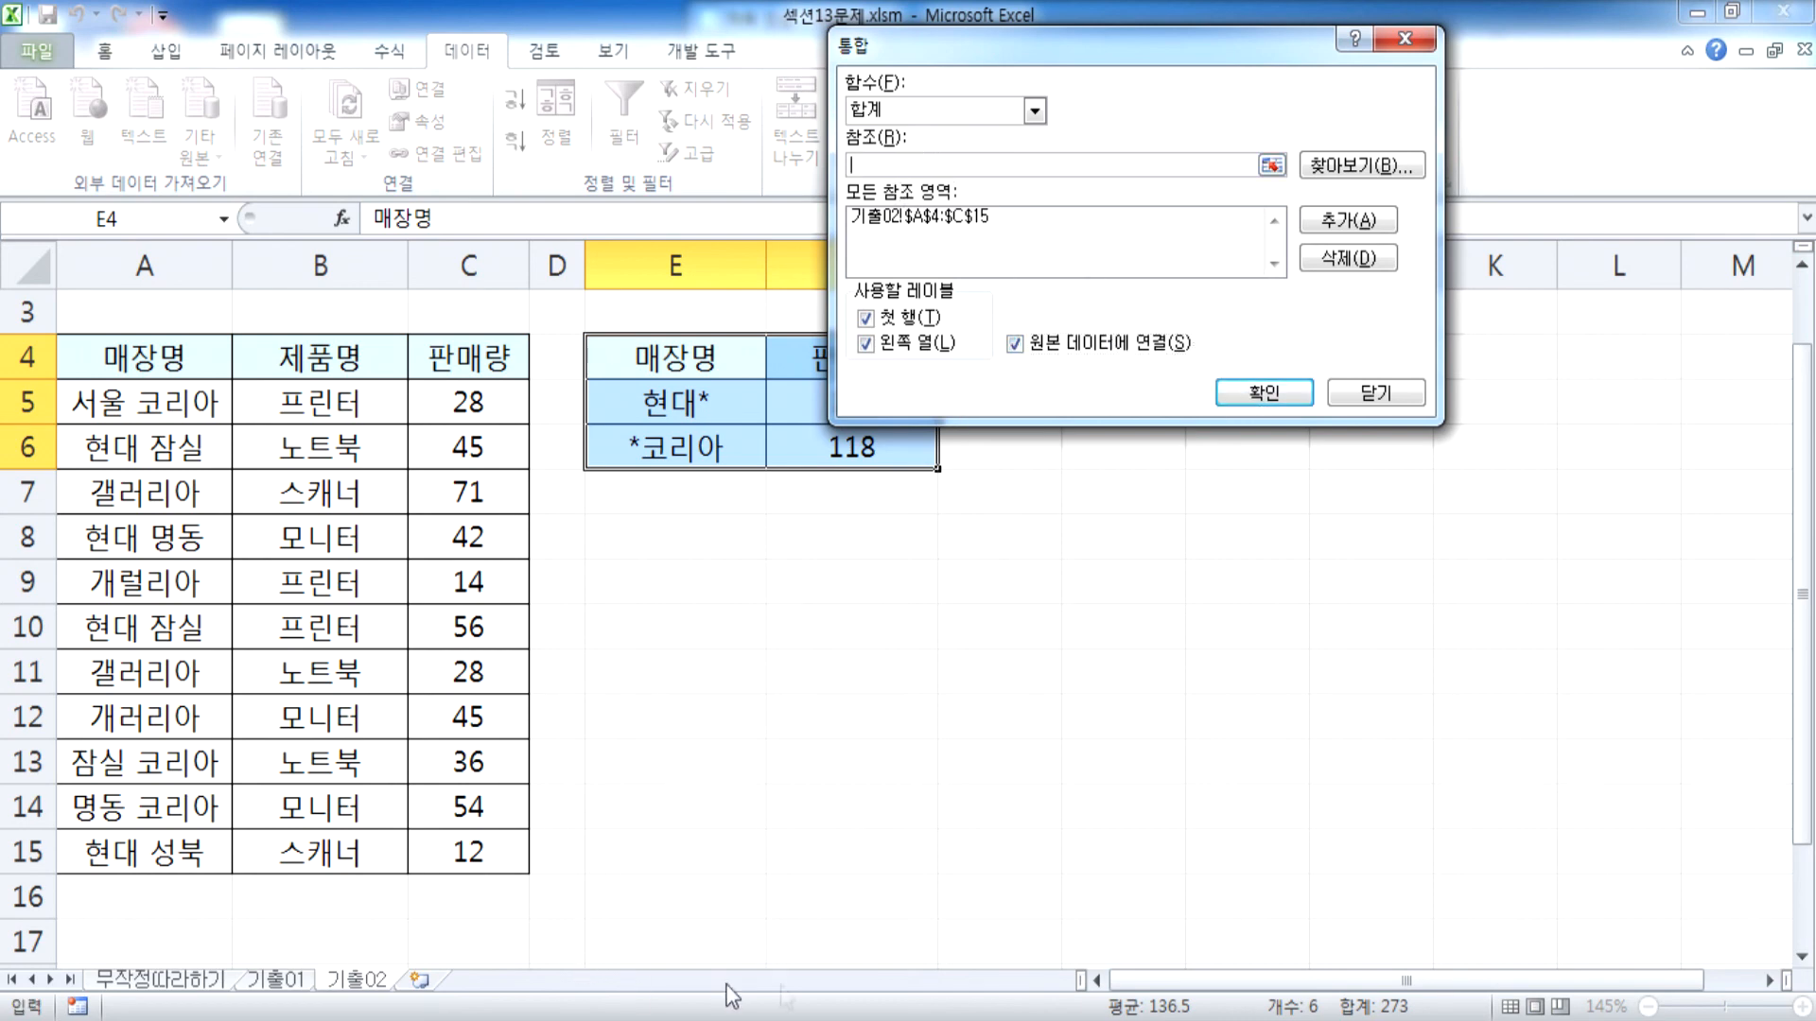
{"action": "key", "text": "alt+Tab"}
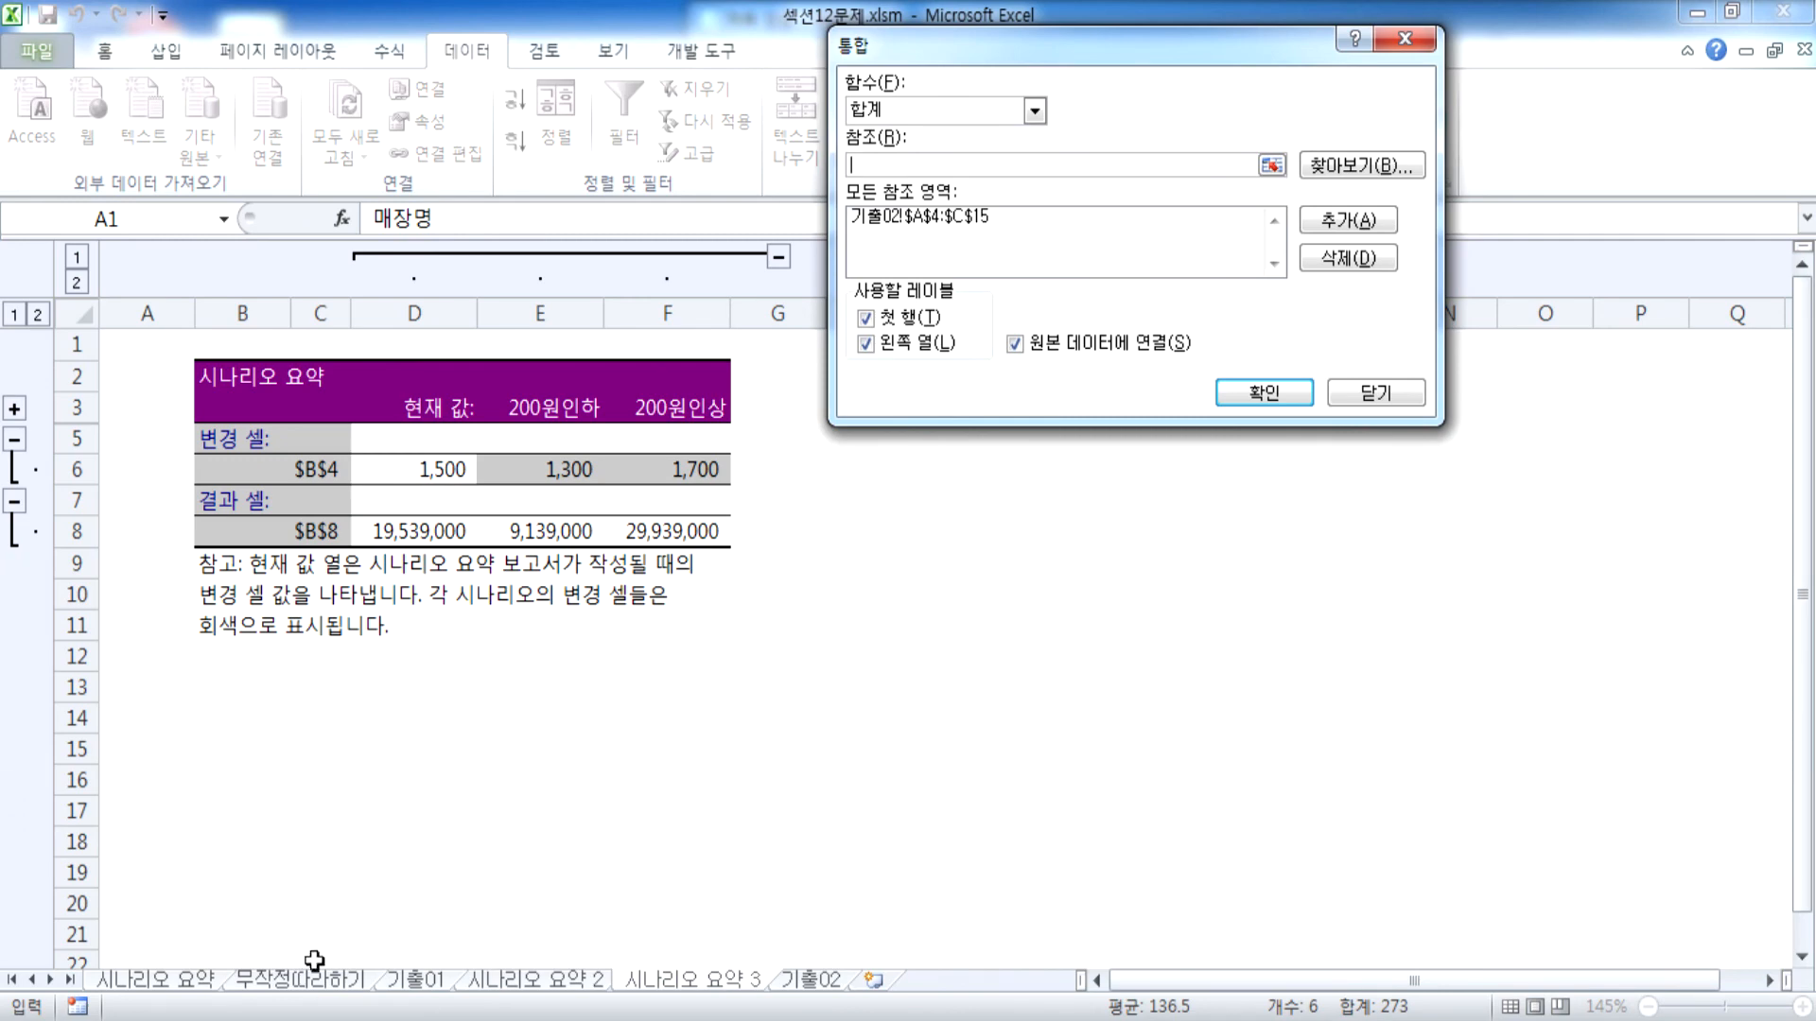
{"action": "left_click", "coordinate": [430, 979]}
{"action": "left_click_drag", "start_coordinate": [146, 447], "coordinate": [487, 624]}
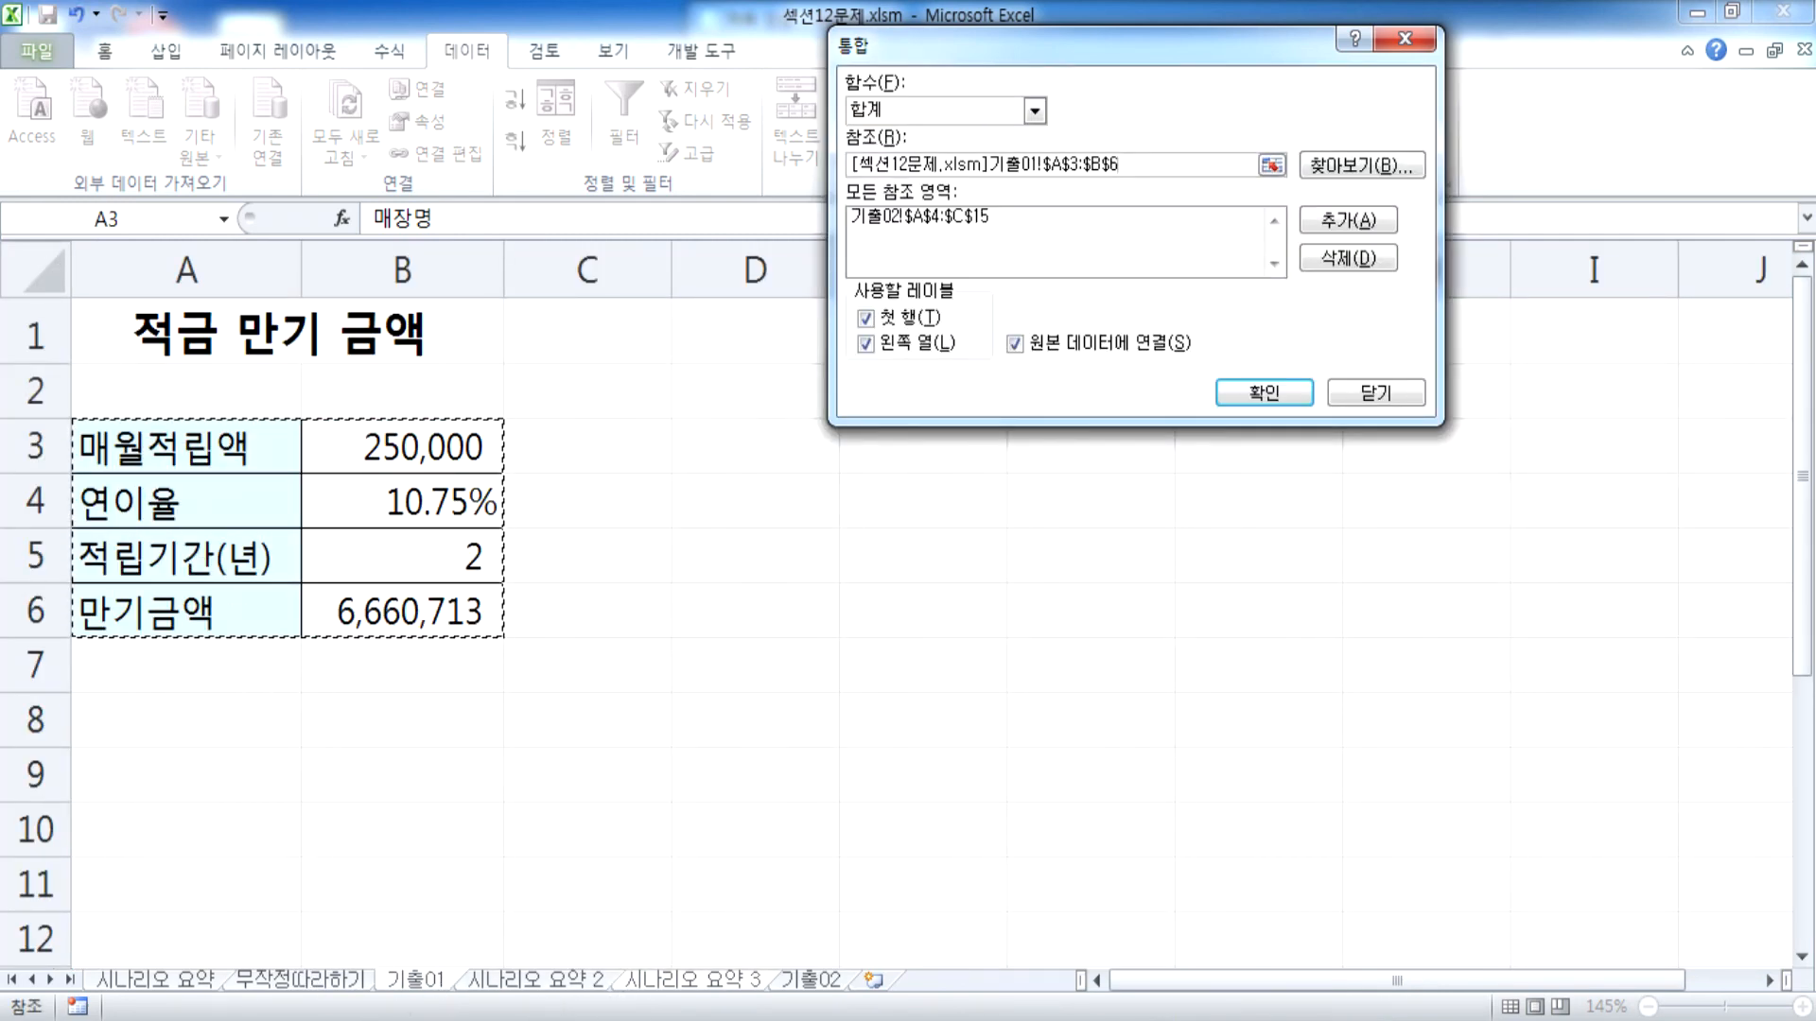
Replace the pending reference with A2:B4 on sheet 무작정따라하기 of 섹션11문제.xlsm
{"action": "left_click", "coordinate": [550, 1012]}
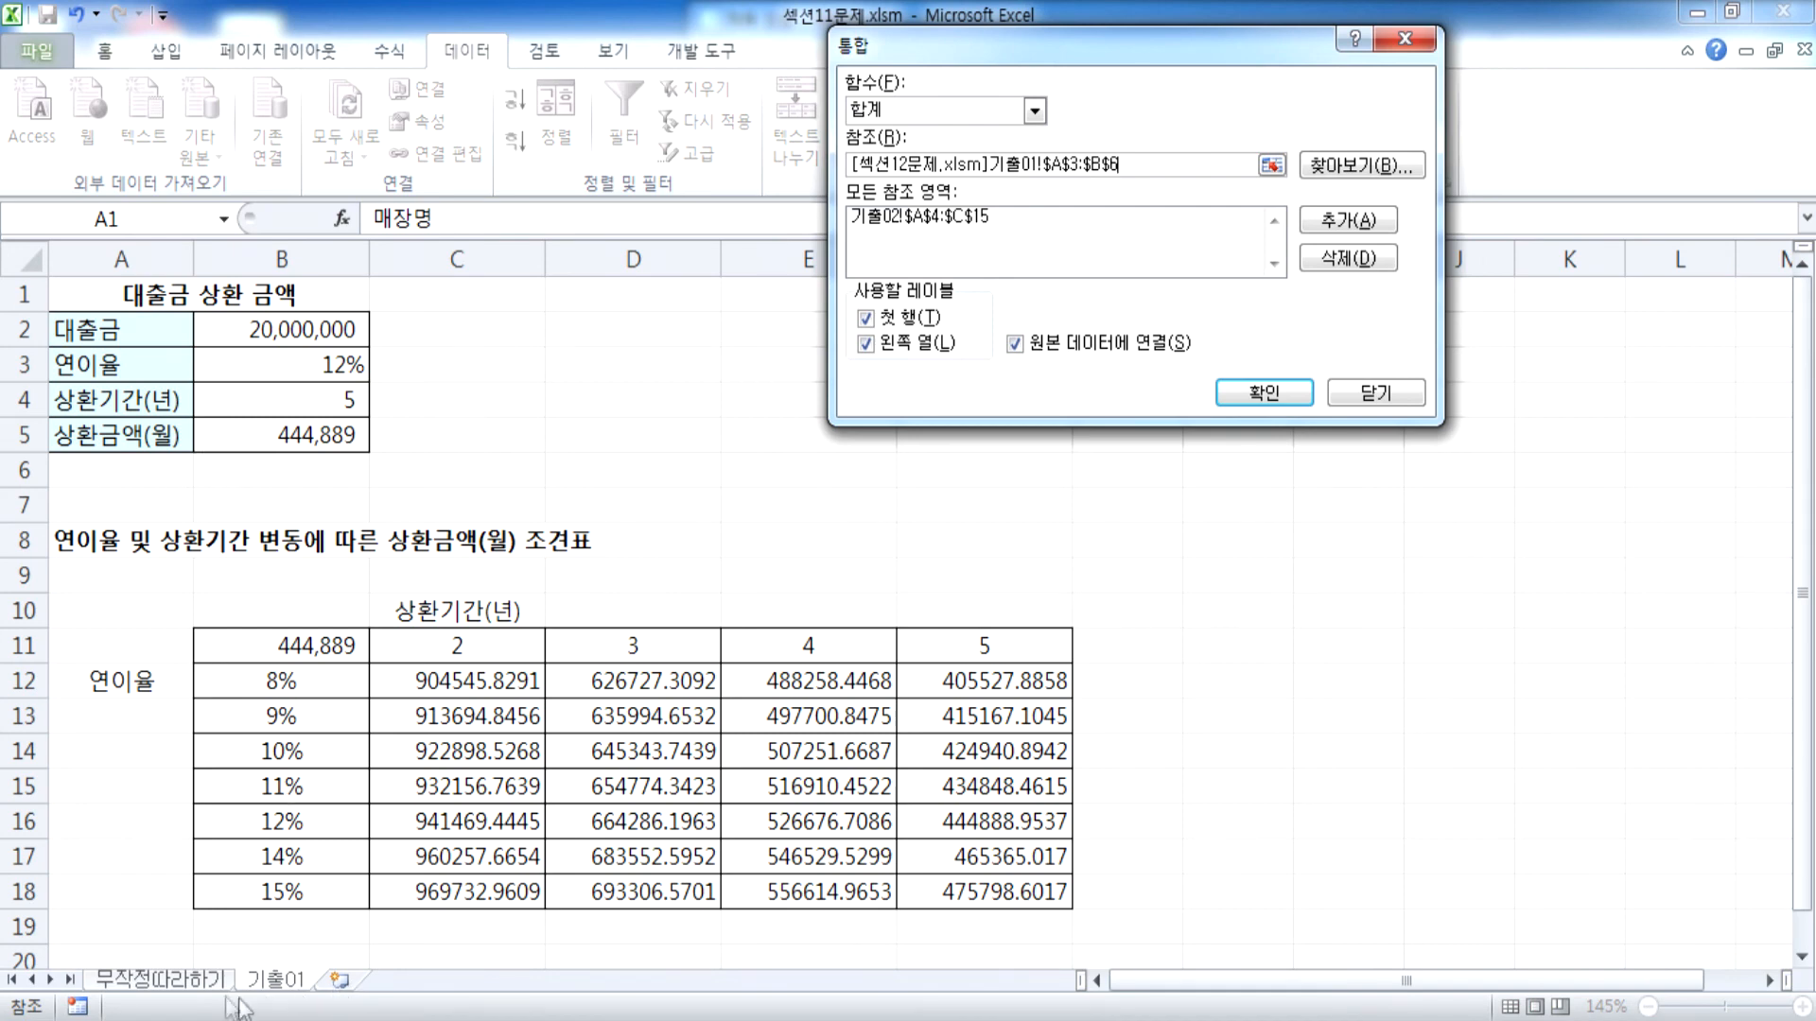
{"action": "left_click", "coordinate": [198, 981]}
{"action": "left_click_drag", "start_coordinate": [151, 357], "coordinate": [275, 458]}
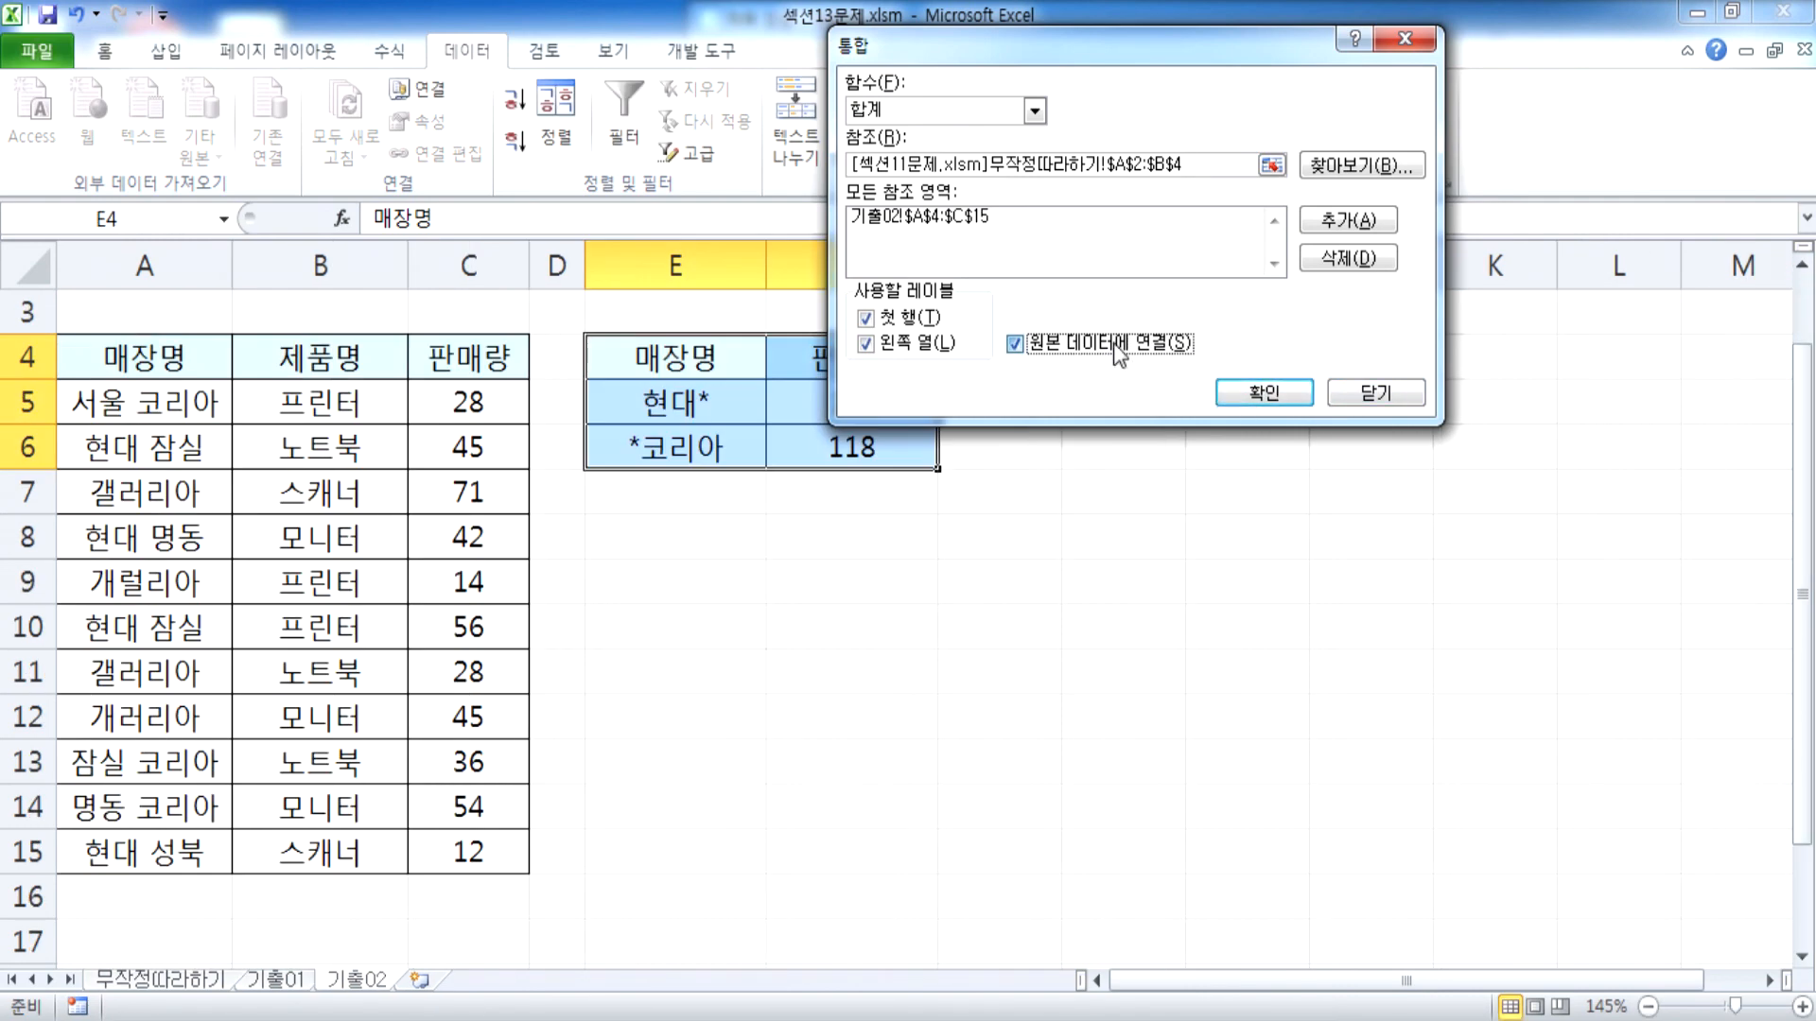
Turn off 원본 데이터에 연결 and close Consolidate without running it
{"action": "left_click", "coordinate": [1045, 344]}
{"action": "left_click", "coordinate": [1377, 394]}
{"action": "left_click", "coordinate": [778, 527]}
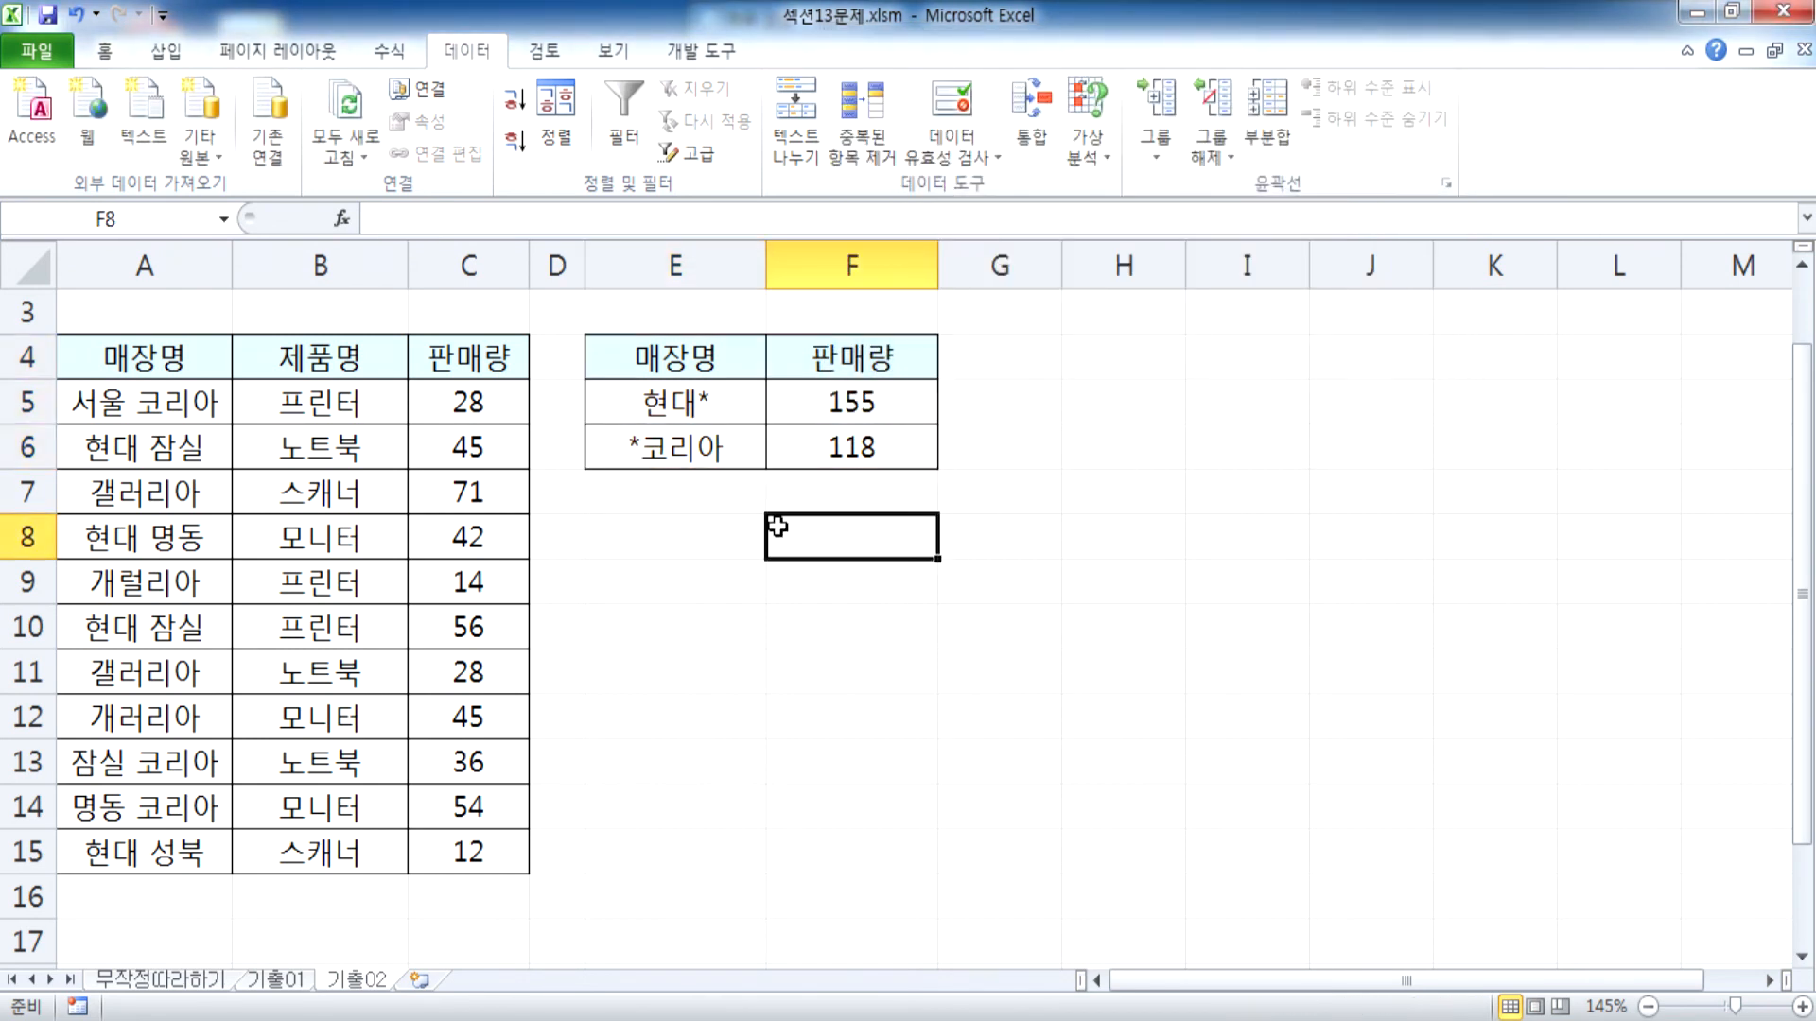